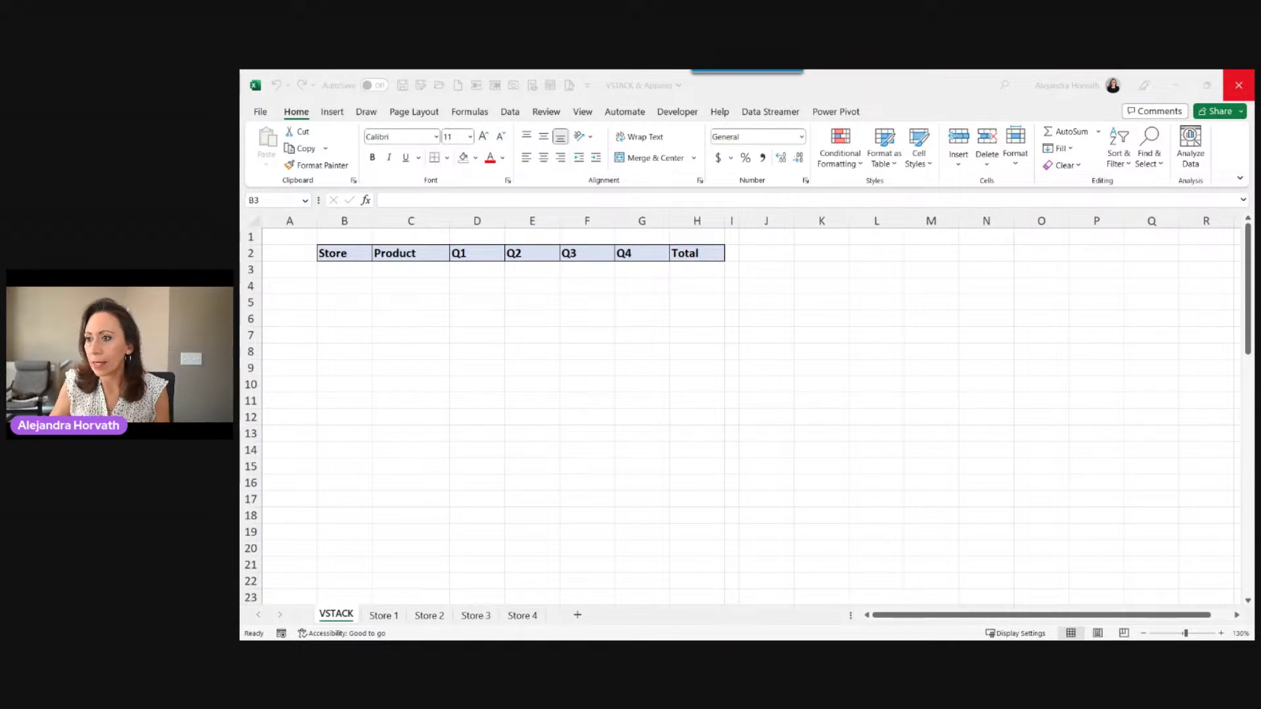
# Examine the column headings on the VSTACK sheet and the data tables on the Store 1 to Store 4 sheets.
pyautogui.click(492, 310)
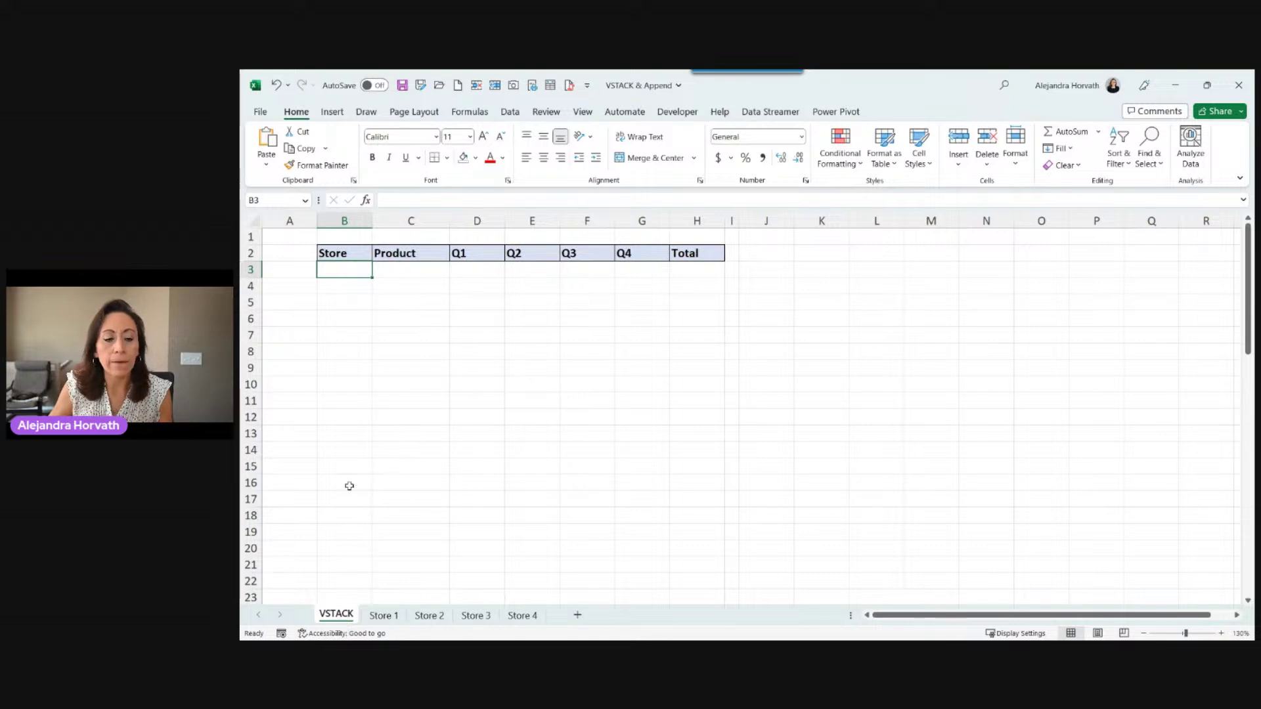
pyautogui.moveTo(350, 254); pyautogui.dragTo(708, 254)
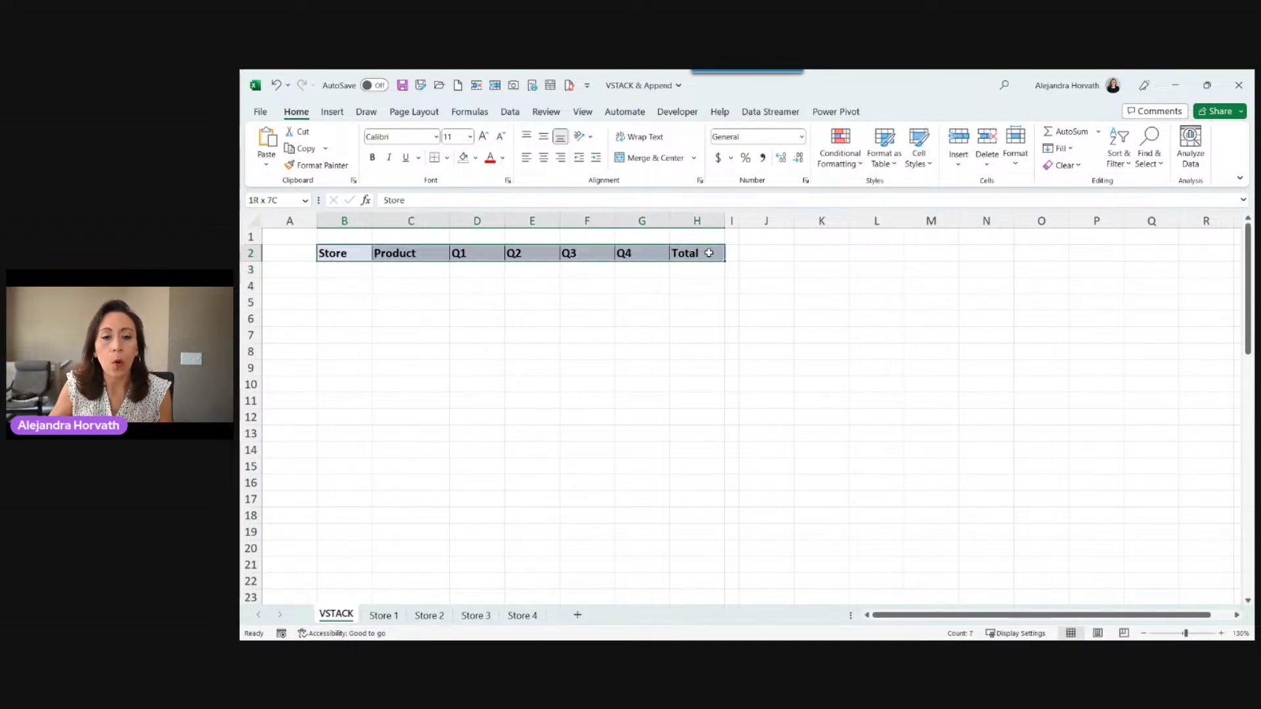
pyautogui.click(384, 616)
pyautogui.click(427, 616)
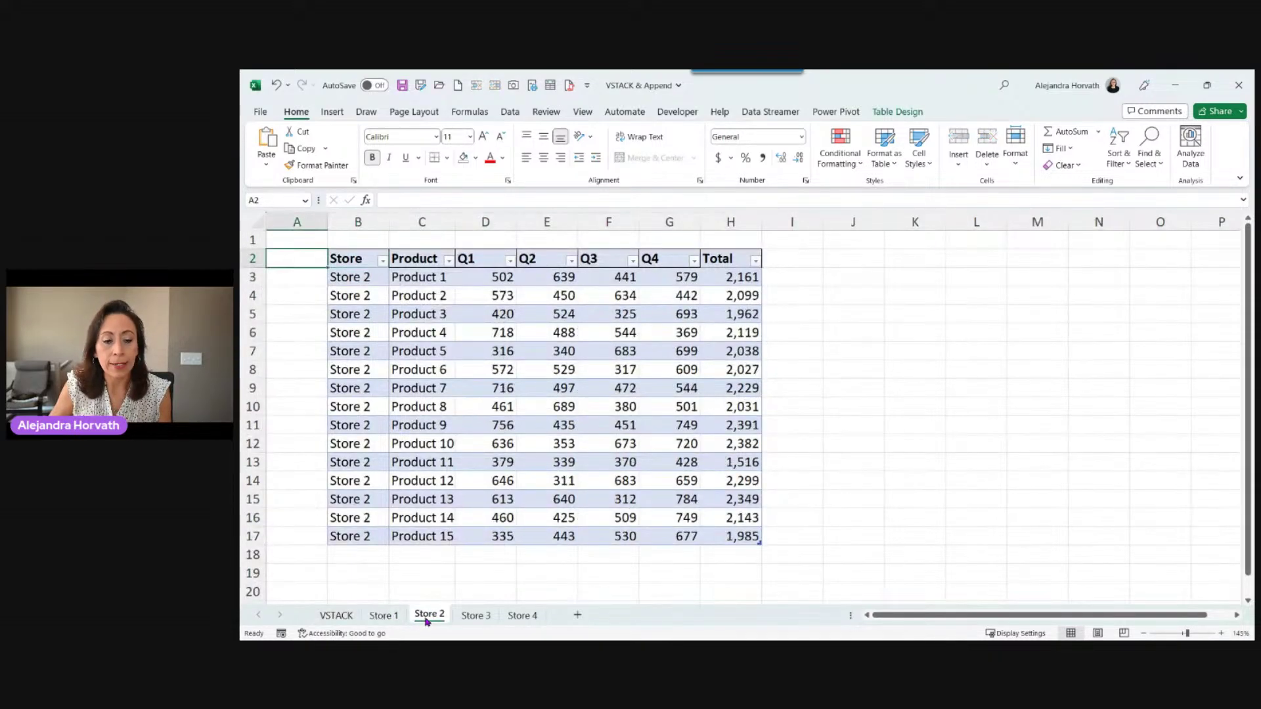
pyautogui.click(392, 619)
pyautogui.click(429, 616)
pyautogui.click(476, 616)
pyautogui.click(522, 616)
# Check the name of the table on the Store 4 sheet and look over the tables on the other store sheets.
pyautogui.click(565, 419)
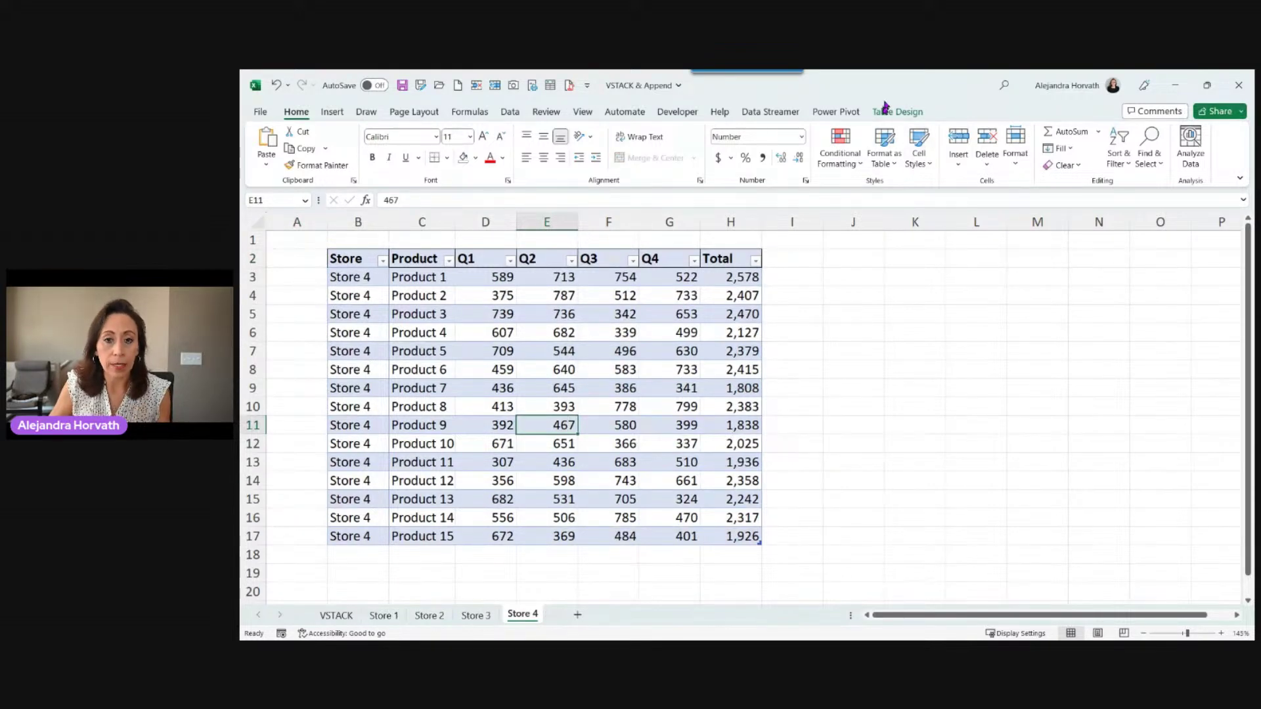
pyautogui.click(887, 110)
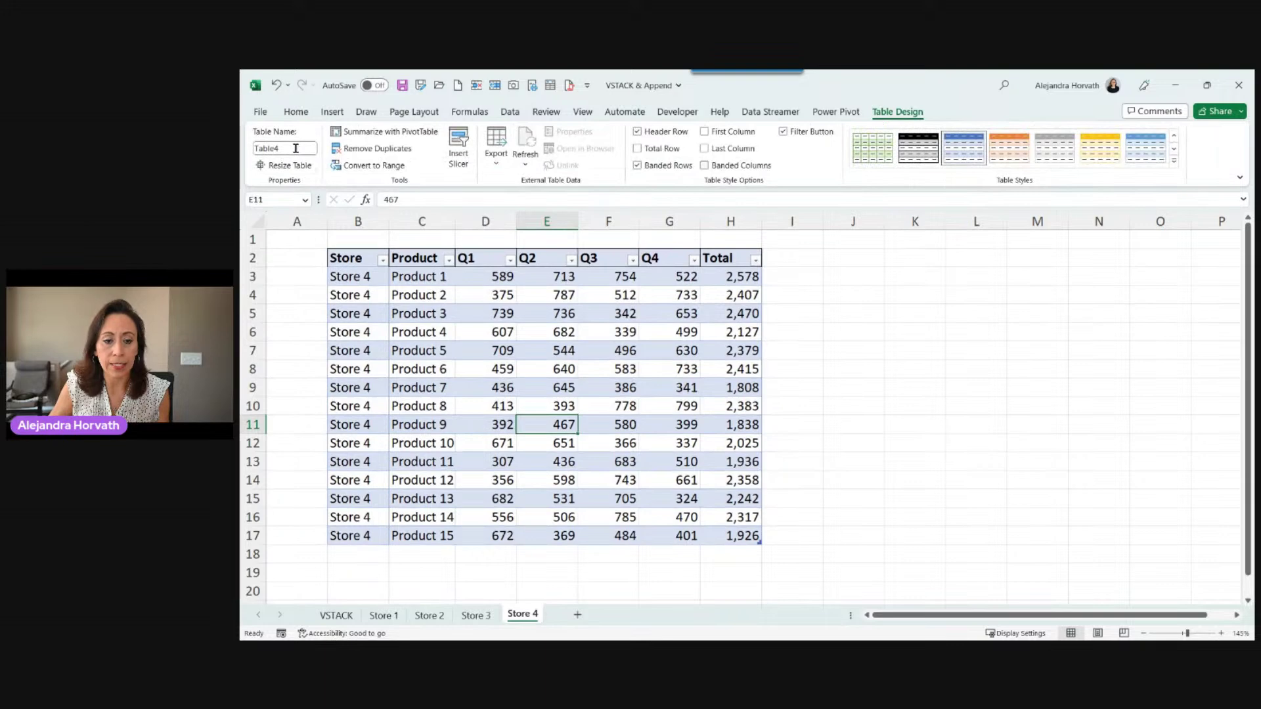
pyautogui.click(467, 618)
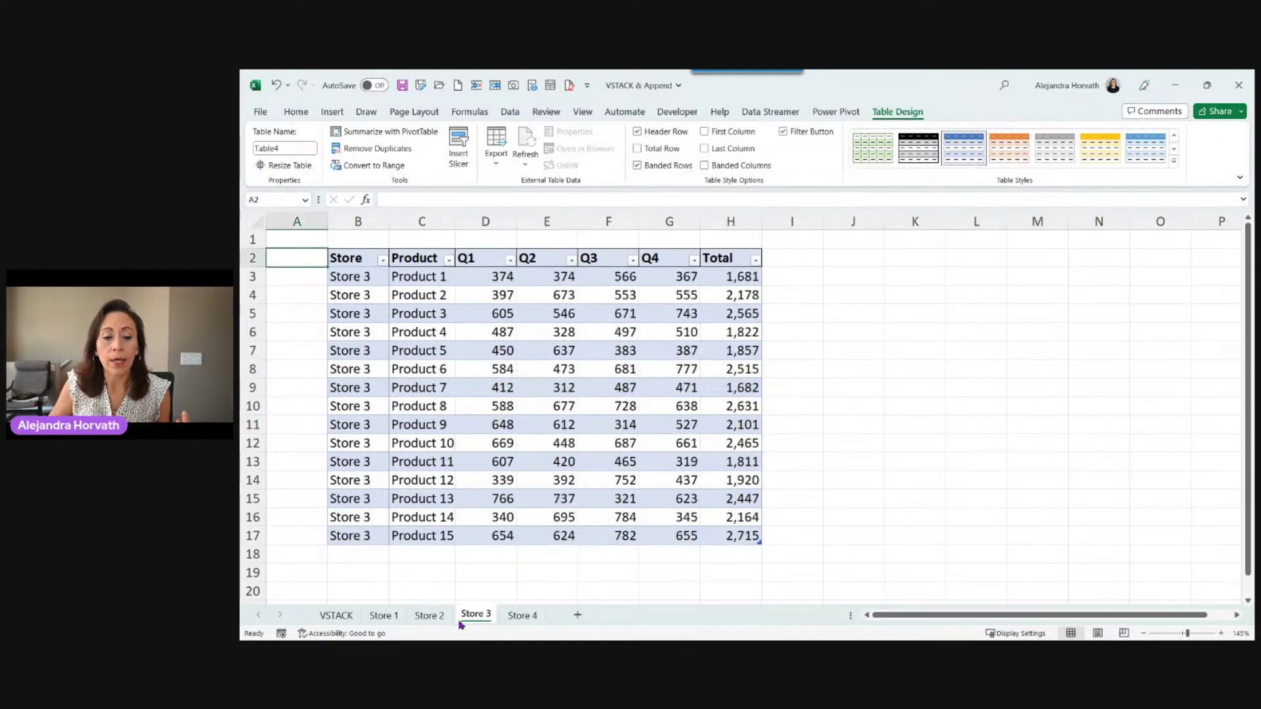
pyautogui.click(419, 619)
pyautogui.click(387, 616)
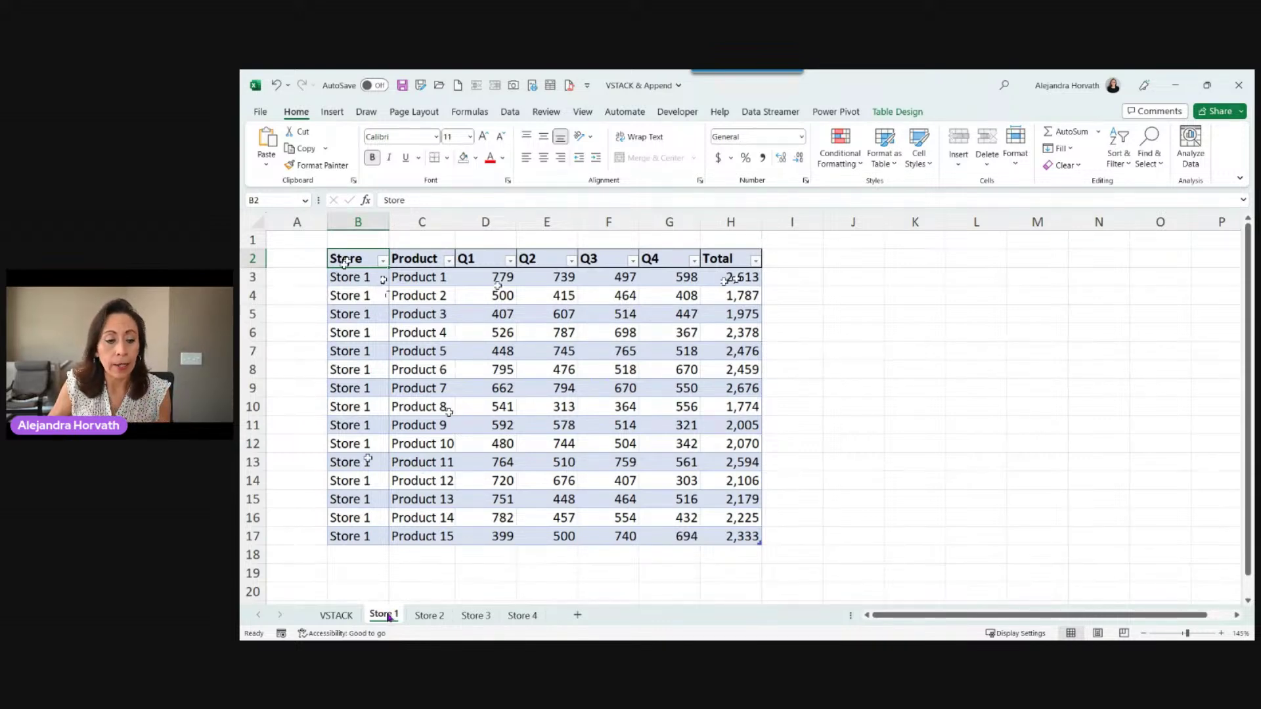
# Enter =VSTACK('Store 1:Store 4'!B3:H17) in cell B3 of the VSTACK sheet to stack the four store ranges.
pyautogui.click(335, 616)
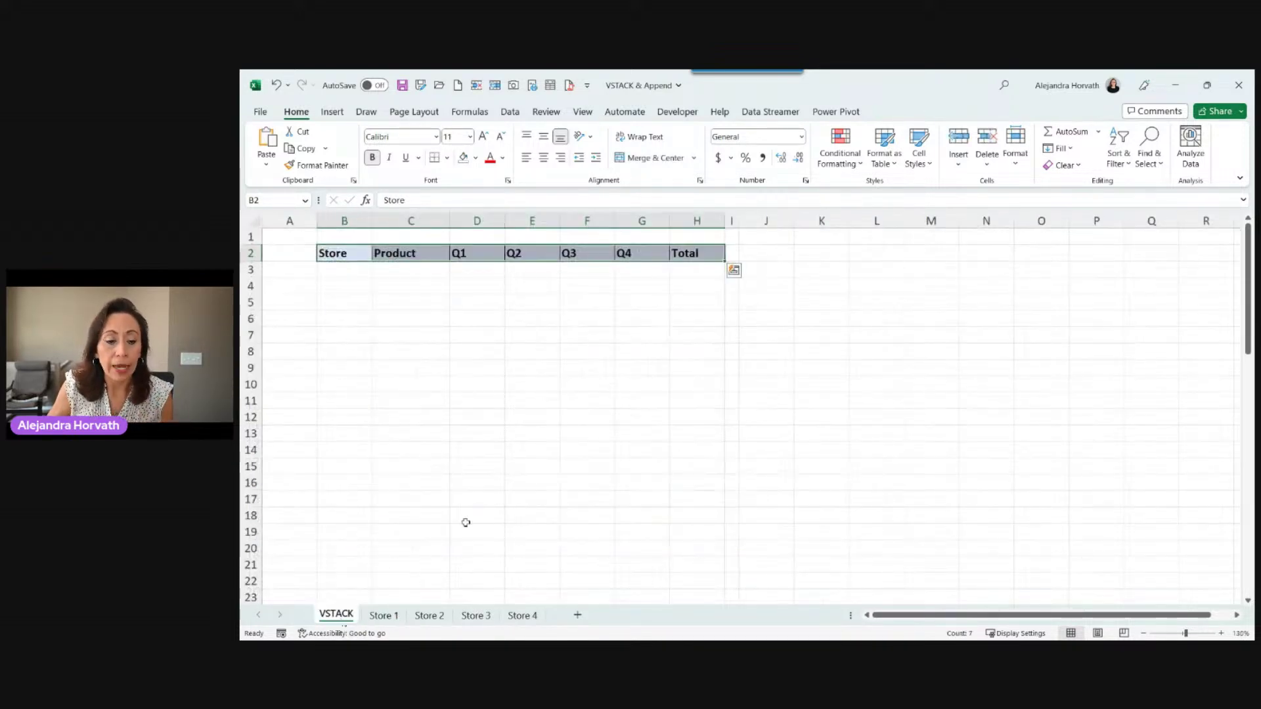
pyautogui.click(358, 269)
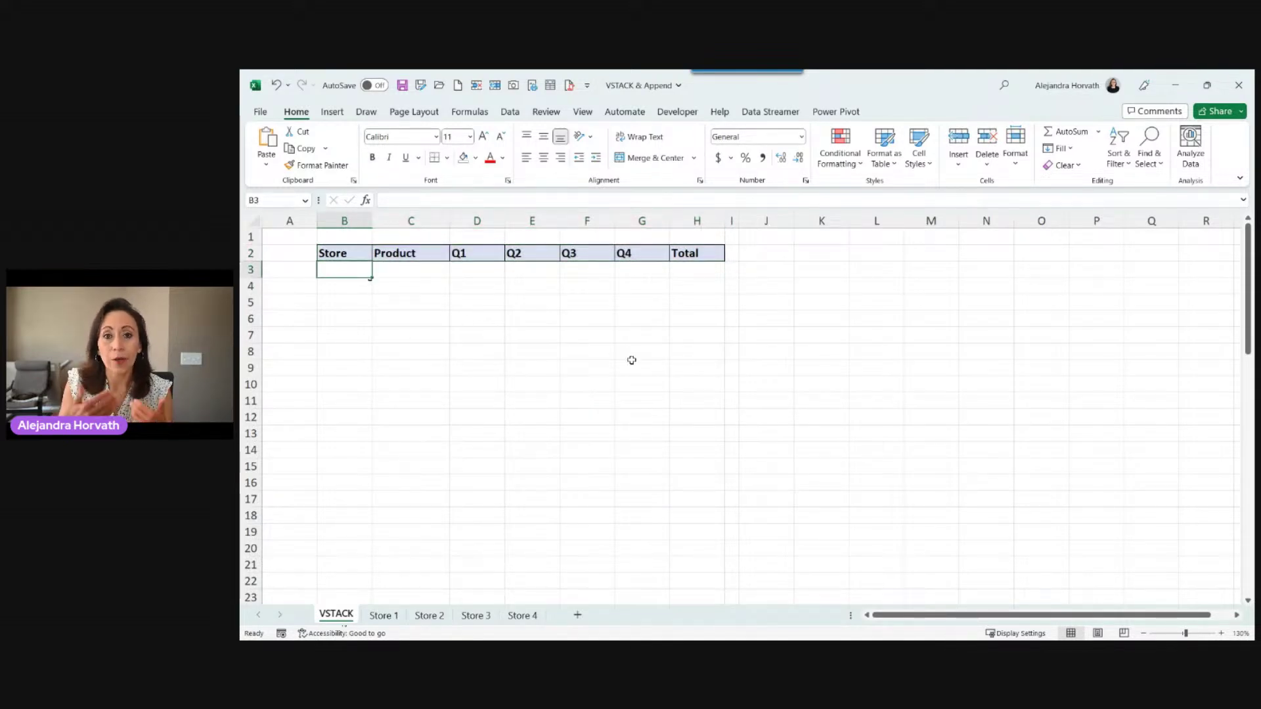
pyautogui.write('=VSTACK(')
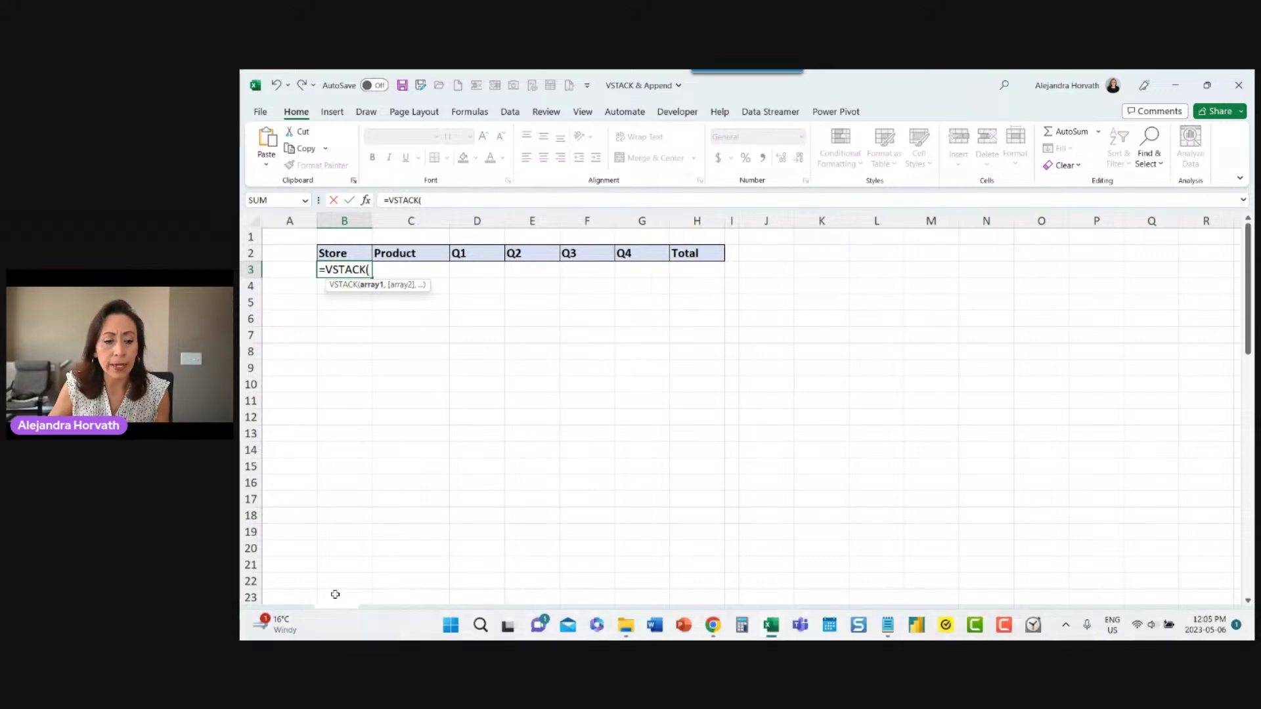
pyautogui.click(386, 615)
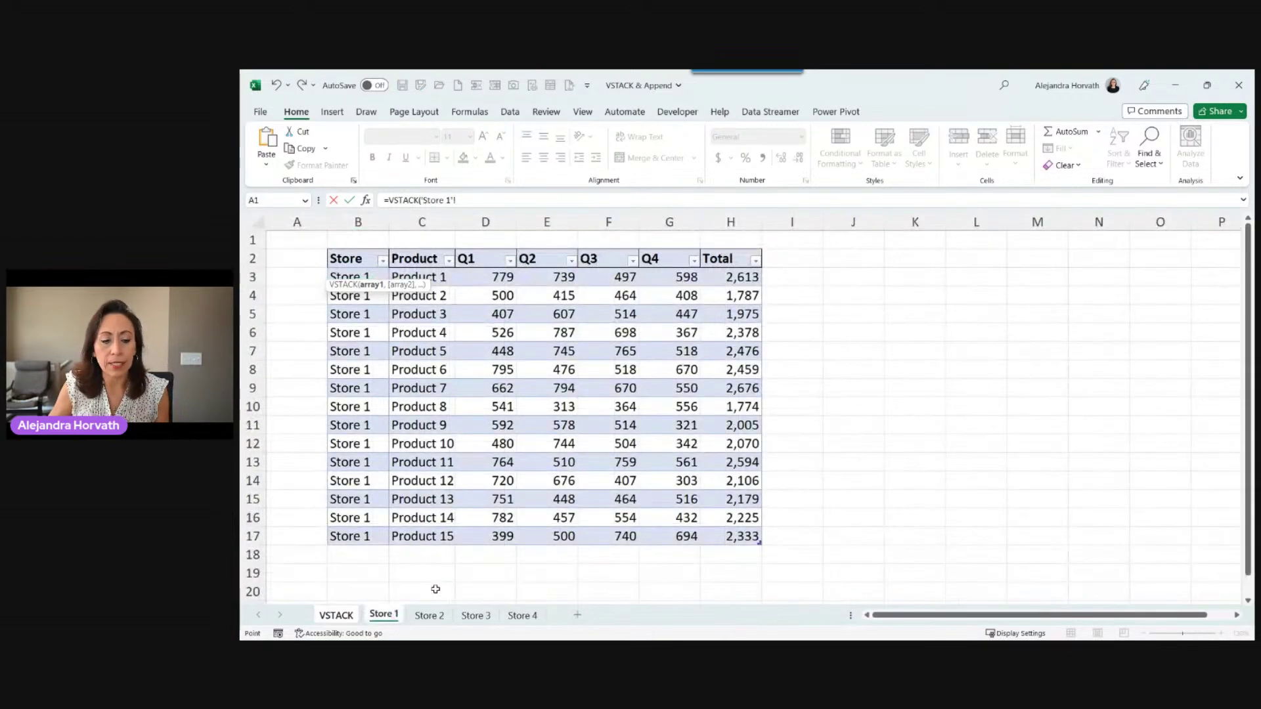
pyautogui.keyDown('shift'); pyautogui.click(525, 617); pyautogui.keyUp('shift')
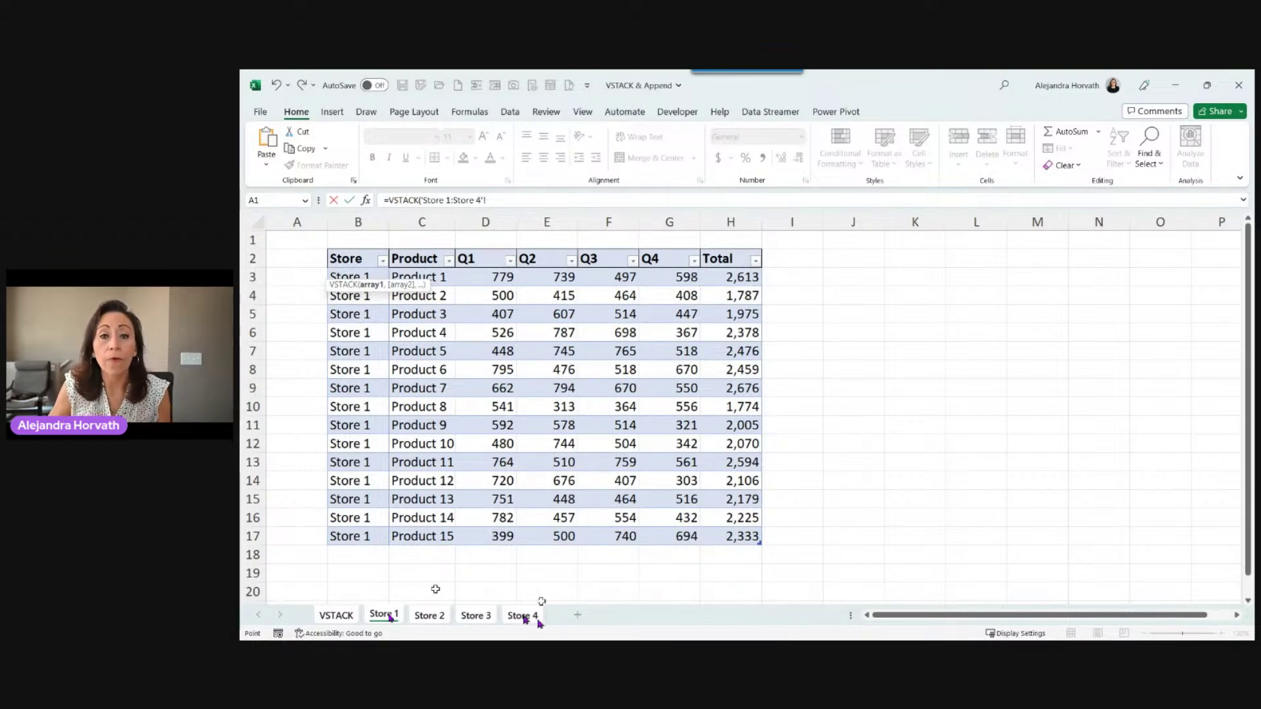
pyautogui.click(326, 247)
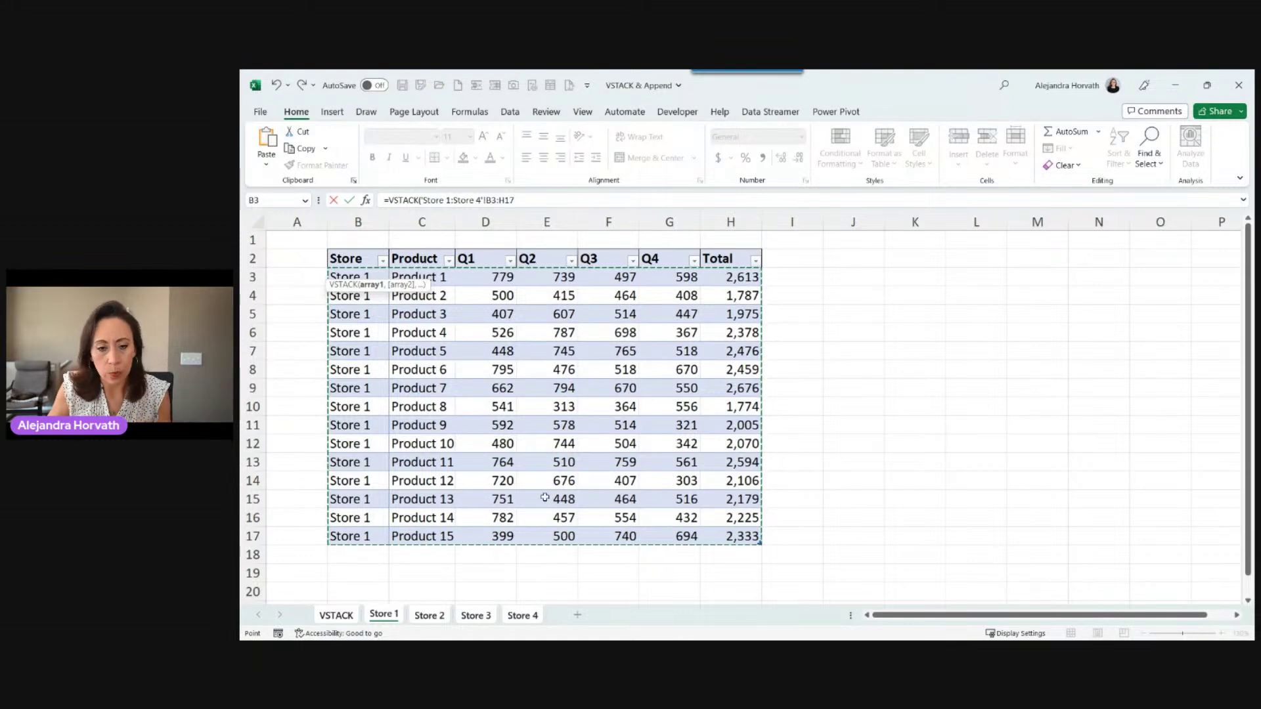
pyautogui.moveTo(517, 202); pyautogui.dragTo(422, 201)
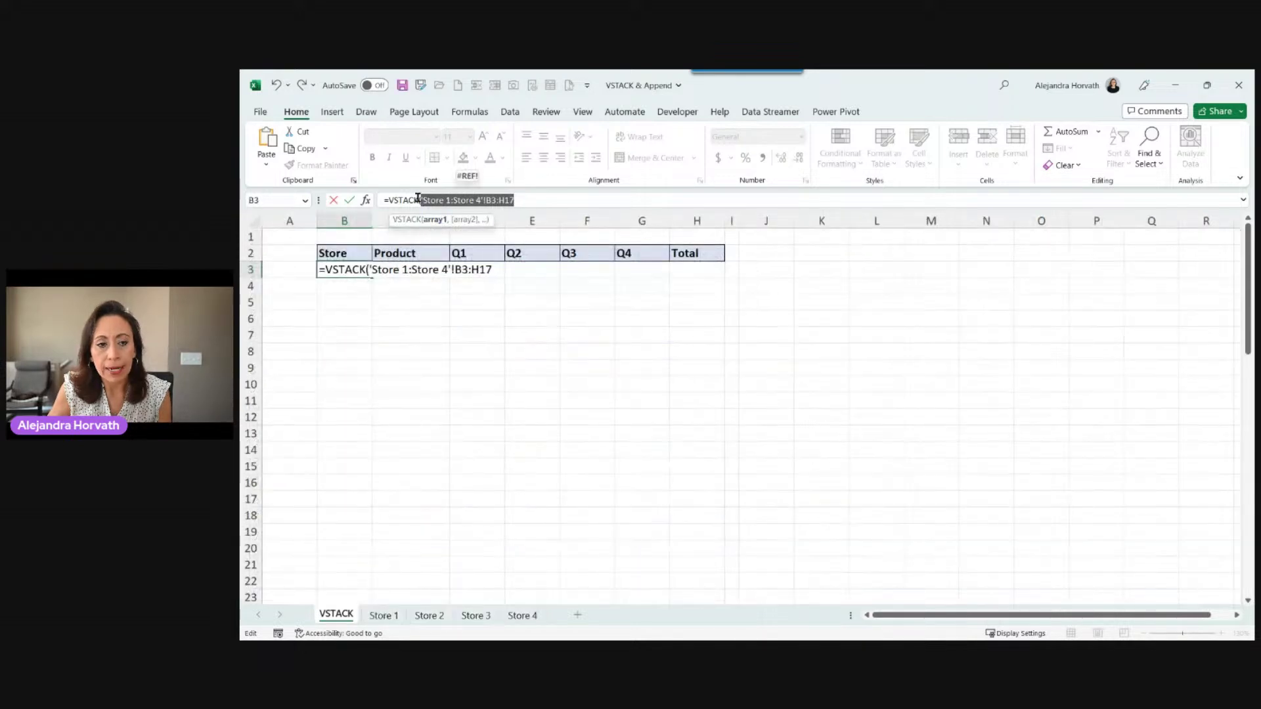
pyautogui.moveTo(483, 200); pyautogui.dragTo(519, 200)
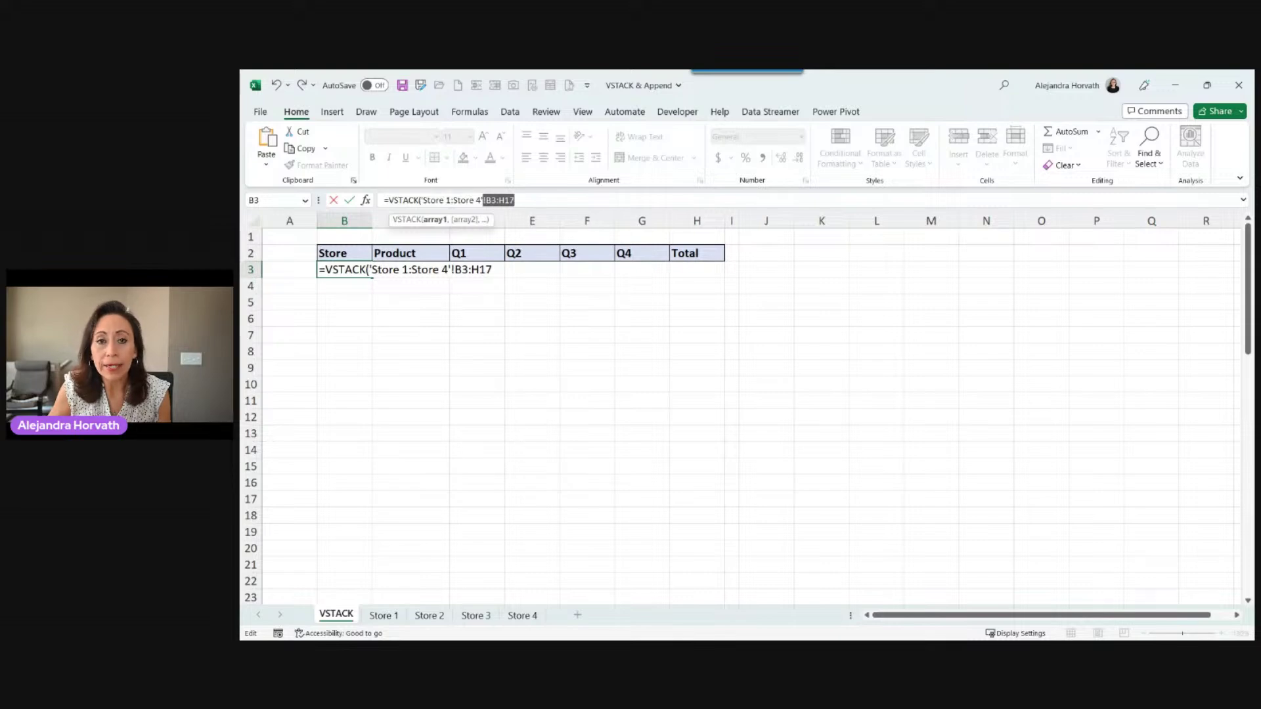
pyautogui.press('Right')
pyautogui.hotkey('ctrl', 'Return')
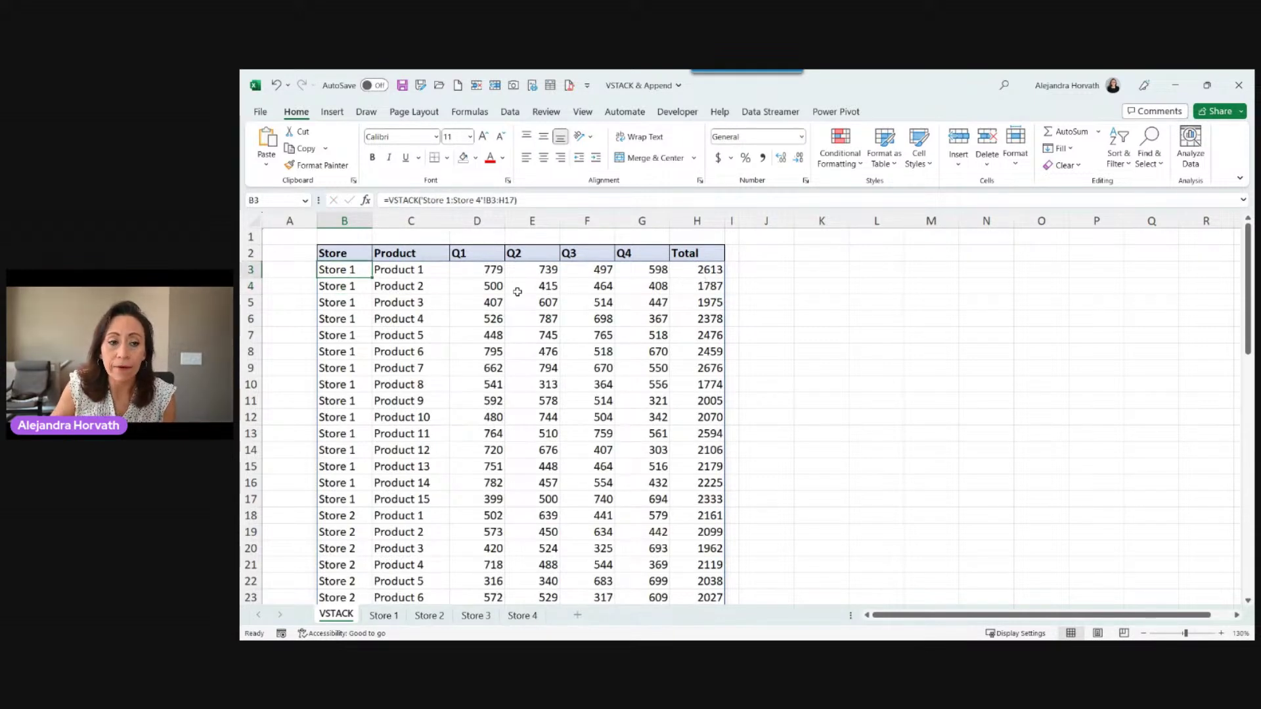
# Review the formula in B3 and look through the stacked rows from Store 1 to Store 4.
pyautogui.doubleClick(336, 268)
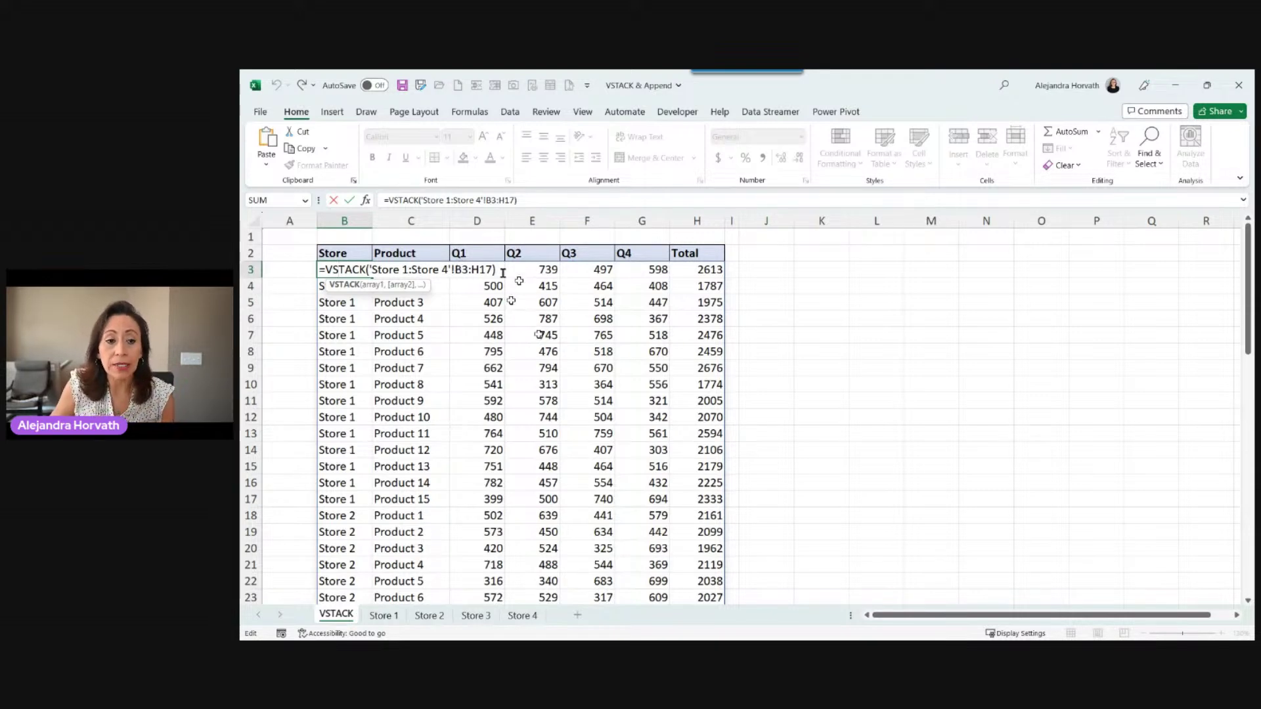
pyautogui.hotkey('ctrl', 'Return')
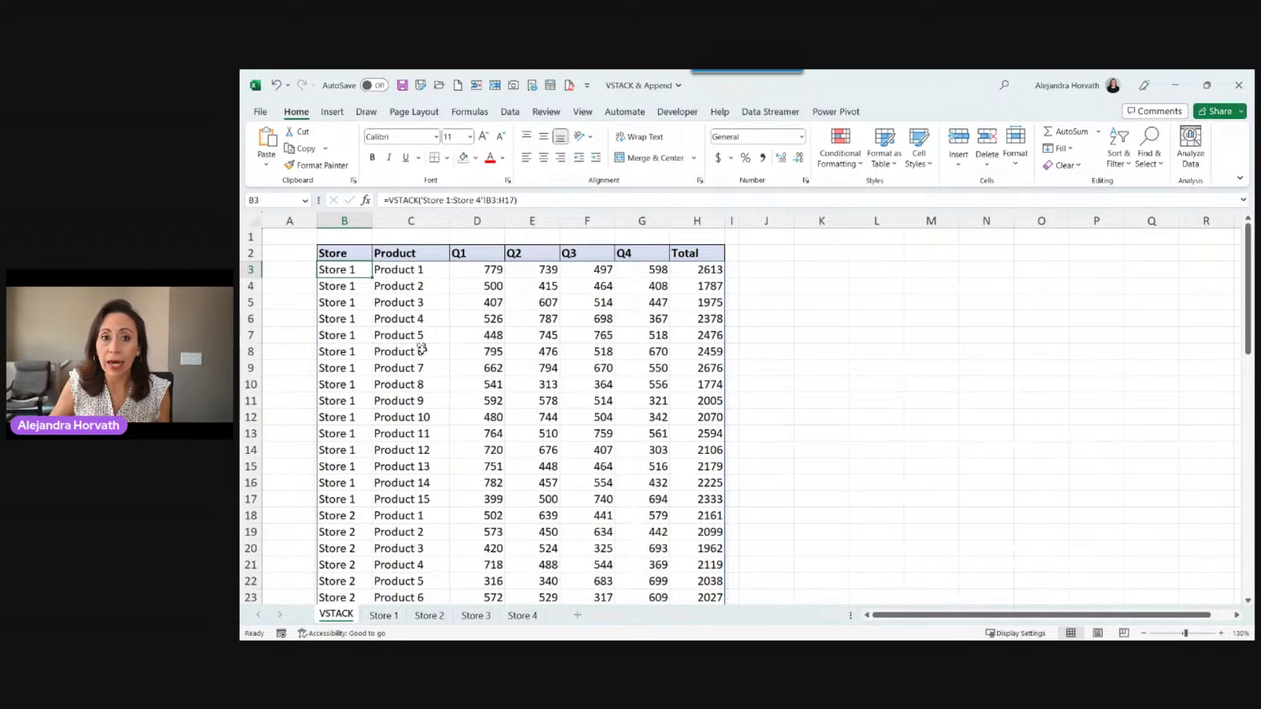
pyautogui.scroll(-3, 421, 348)
pyautogui.click(353, 365)
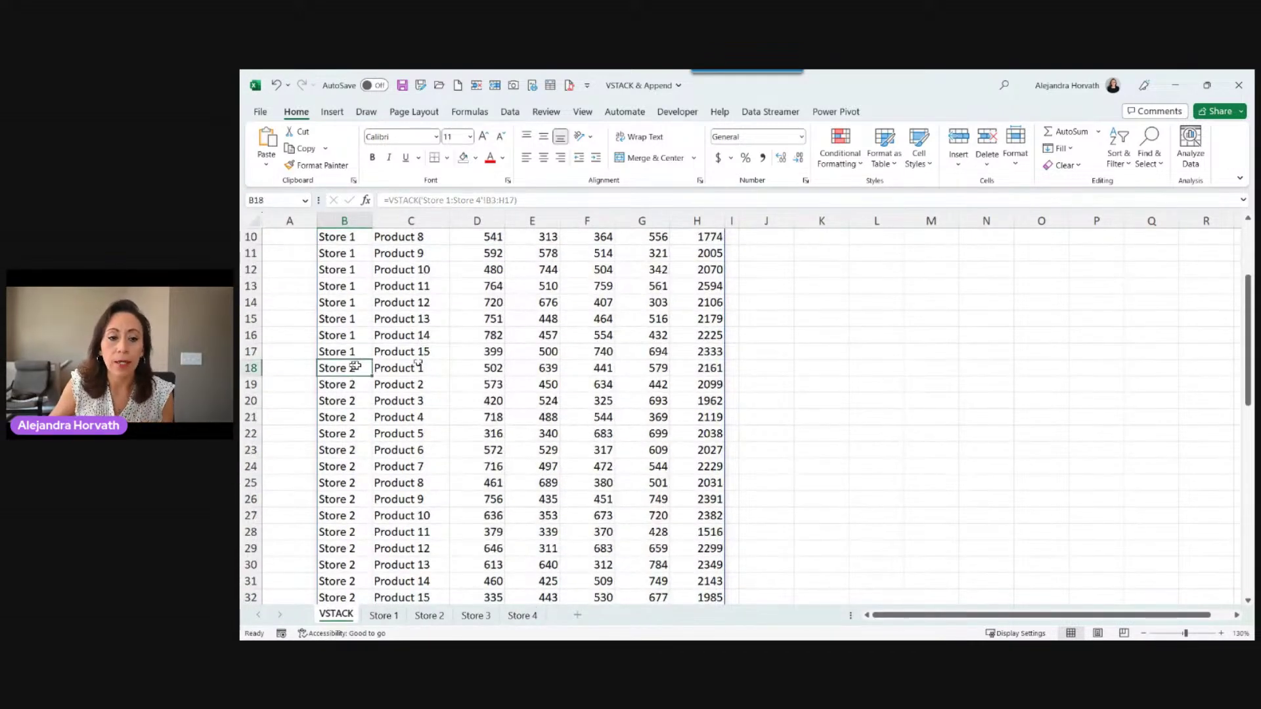
pyautogui.scroll(-8, 420, 354)
pyautogui.scroll(-6, 373, 392)
pyautogui.scroll(6, 371, 393)
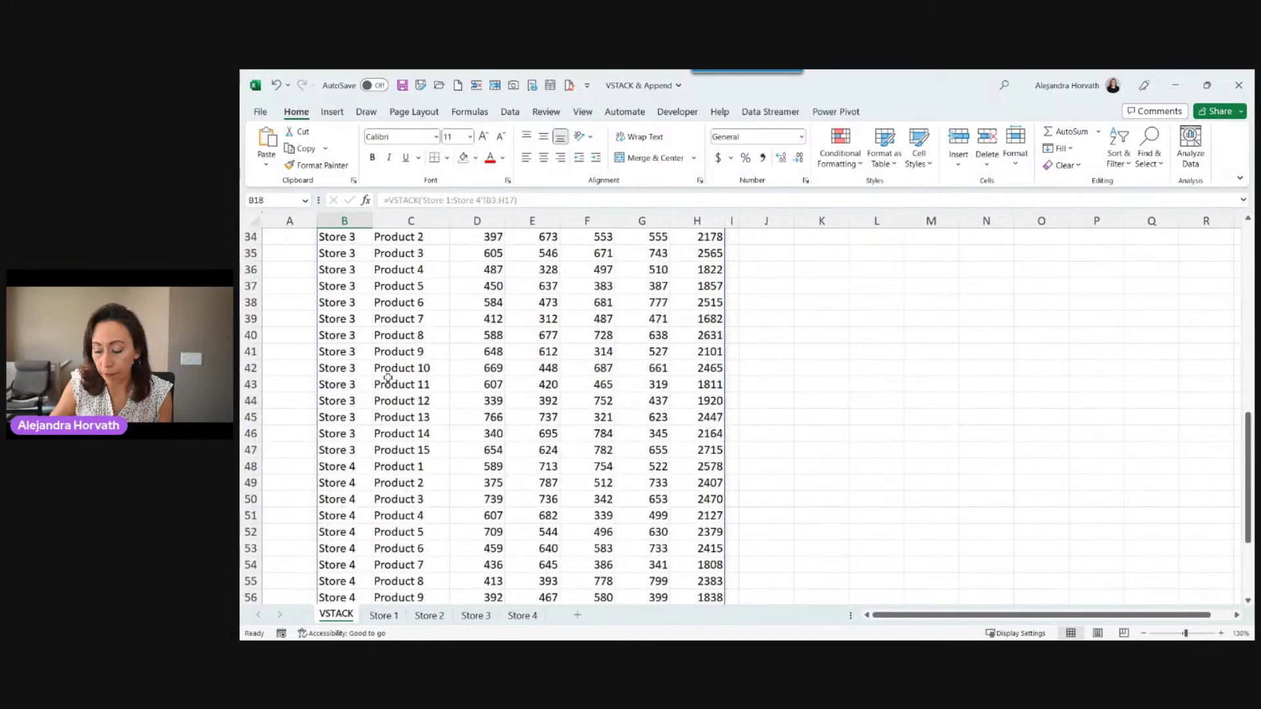
pyautogui.hotkey('ctrl', 'Home')
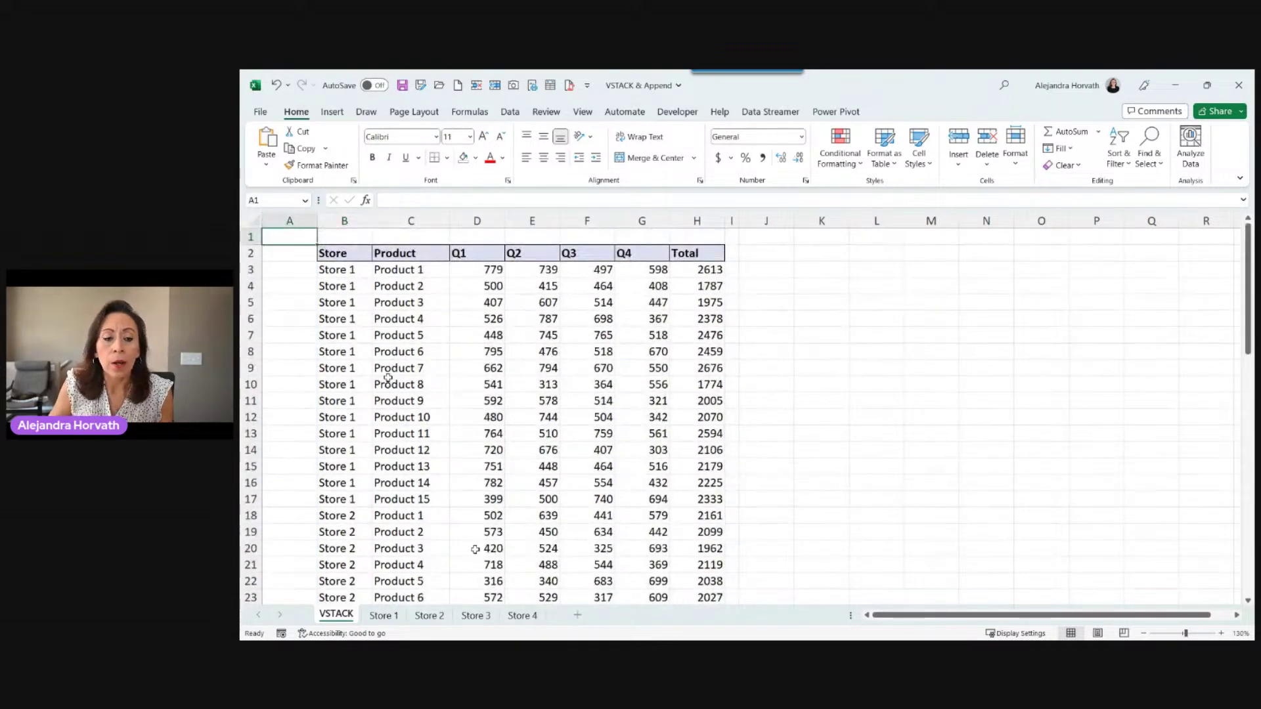
# On the Store 1 sheet, fill the Product 15 row down into row 18 as an additional table row.
pyautogui.click(394, 614)
pyautogui.moveTo(375, 561); pyautogui.dragTo(712, 558)
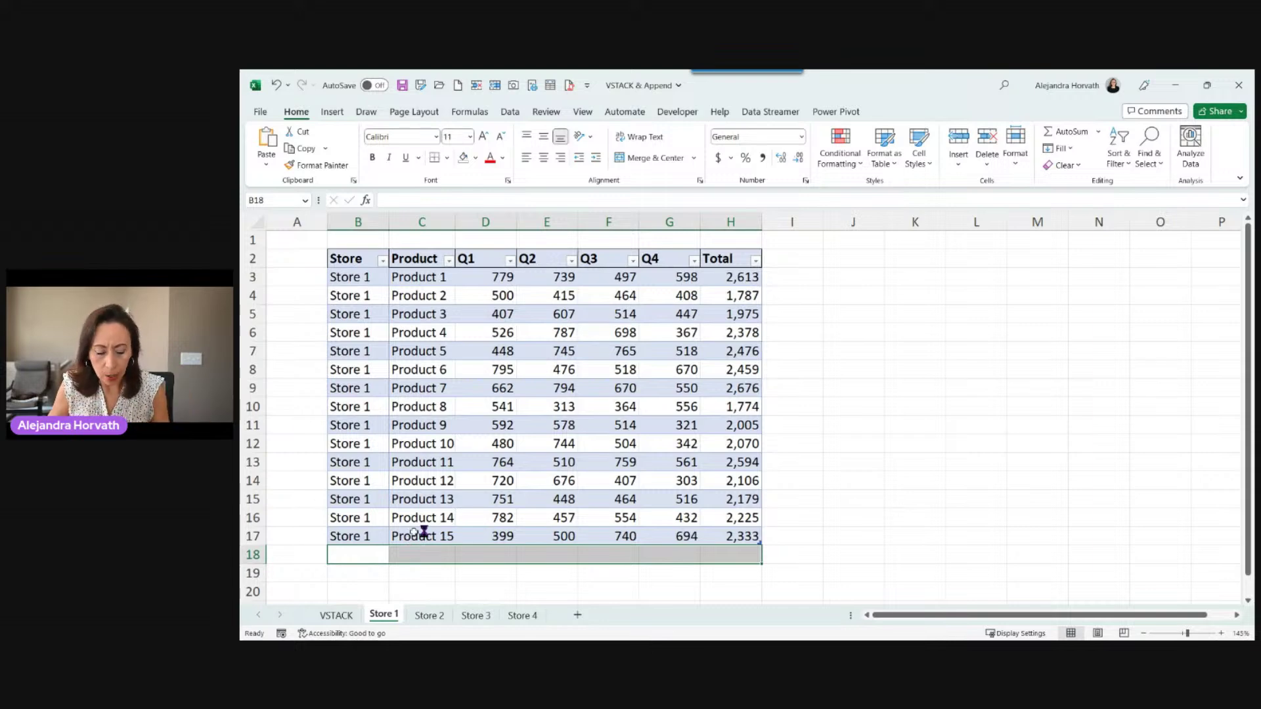
pyautogui.hotkey('ctrl', 'd')
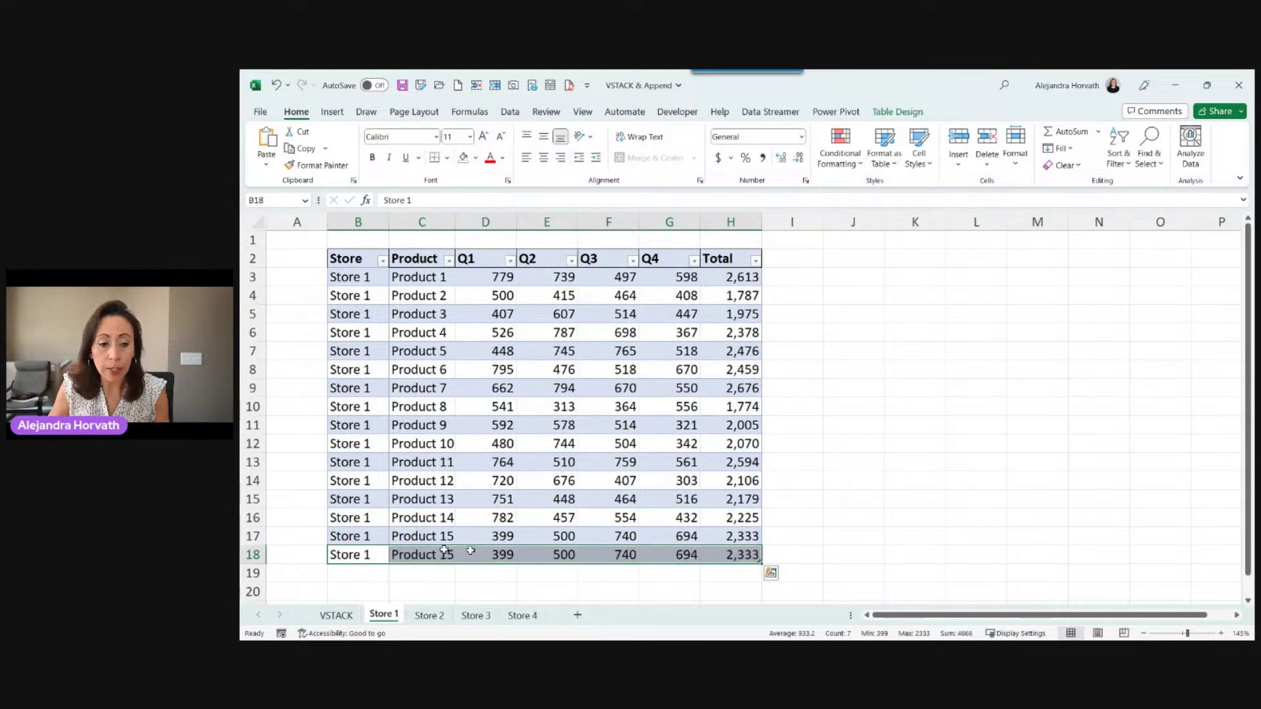
# Widen the Product column on Store 1 and change the product name in C18 to Product 1500.
pyautogui.click(410, 554)
pyautogui.moveTo(454, 224); pyautogui.dragTo(481, 224)
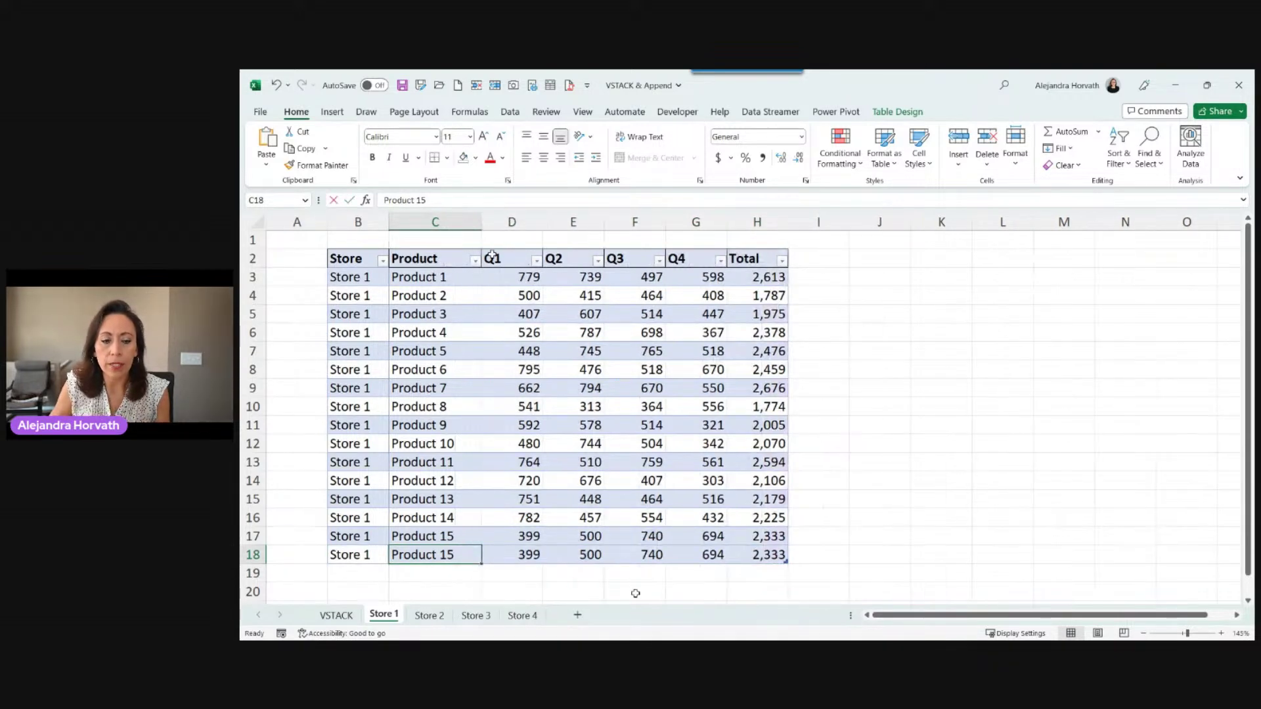
pyautogui.press('F2')
pyautogui.press('Return')
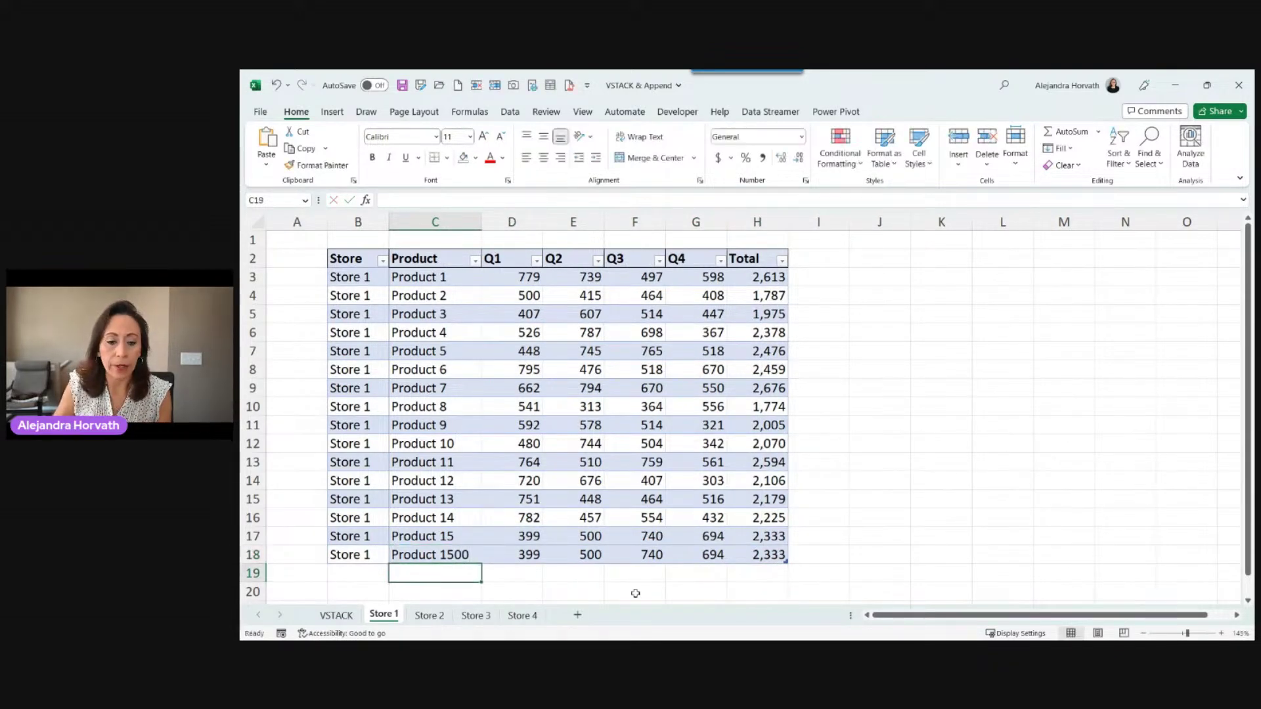
# Set the Q1 through Q4 values in the Product 1500 row to 1000.
pyautogui.press('Up')
pyautogui.press('Right')
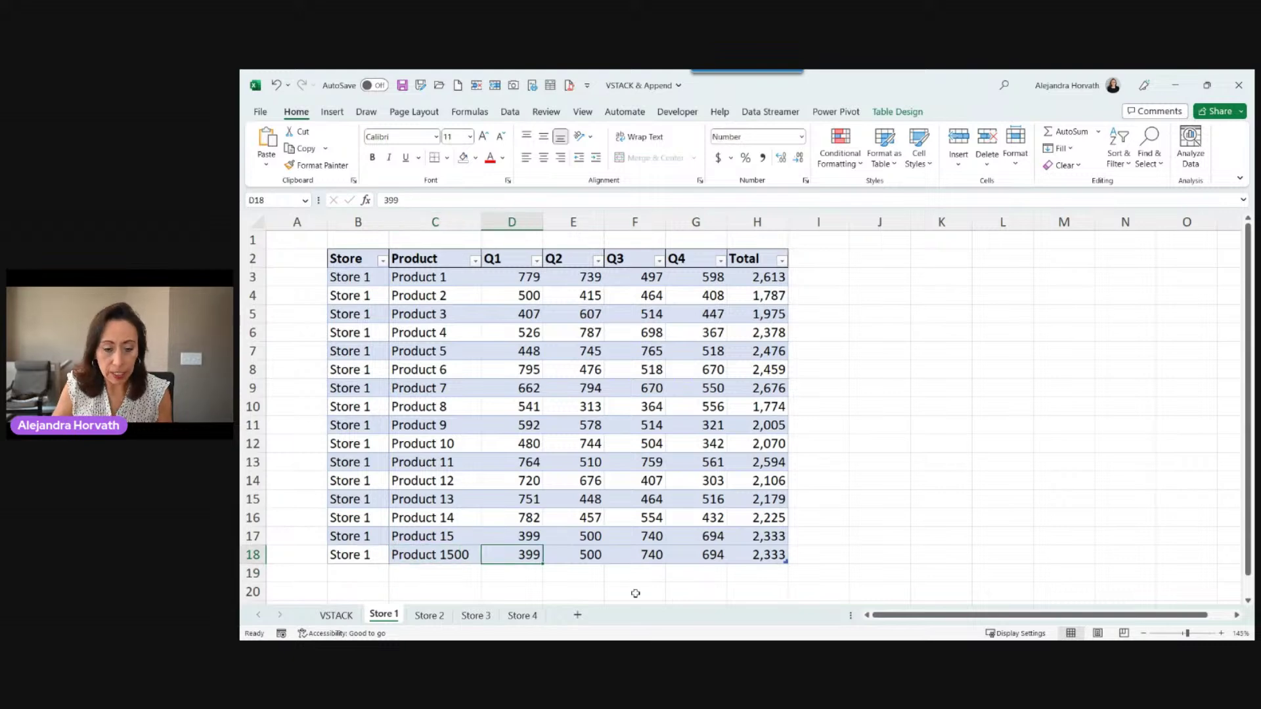
pyautogui.hotkey('shift', 'Right')
pyautogui.hotkey('shift', 'Right')
pyautogui.hotkey('shift', 'Right')
pyautogui.press('Left')
pyautogui.press('Right')
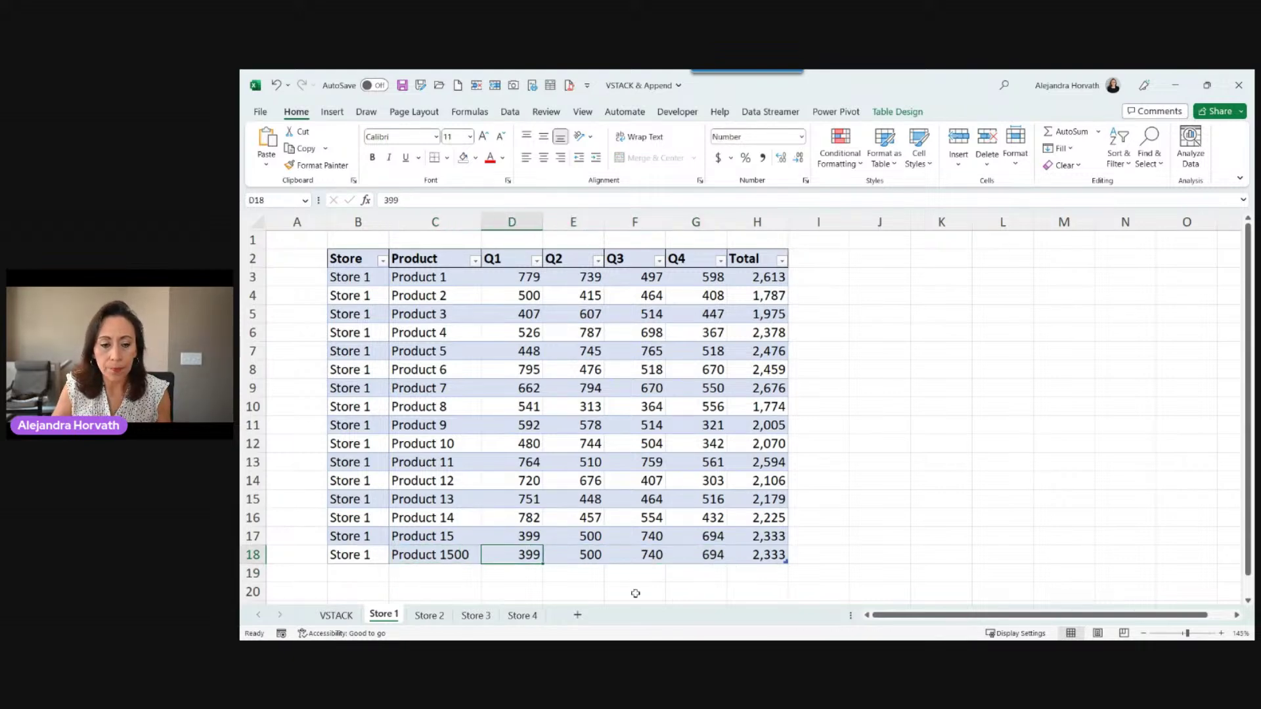
pyautogui.hotkey('shift', 'Right')
pyautogui.hotkey('shift', 'Right')
pyautogui.hotkey('shift', 'Right')
pyautogui.write('100')
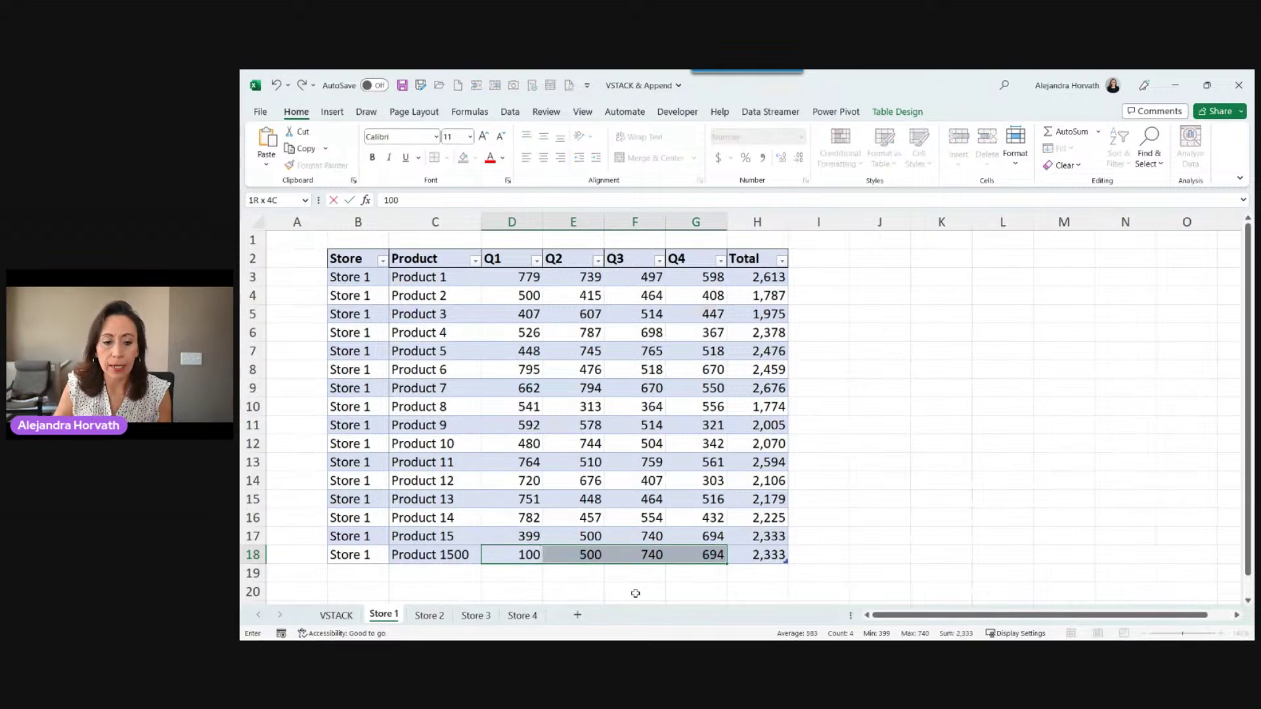
pyautogui.hotkey('ctrl', 'Return')
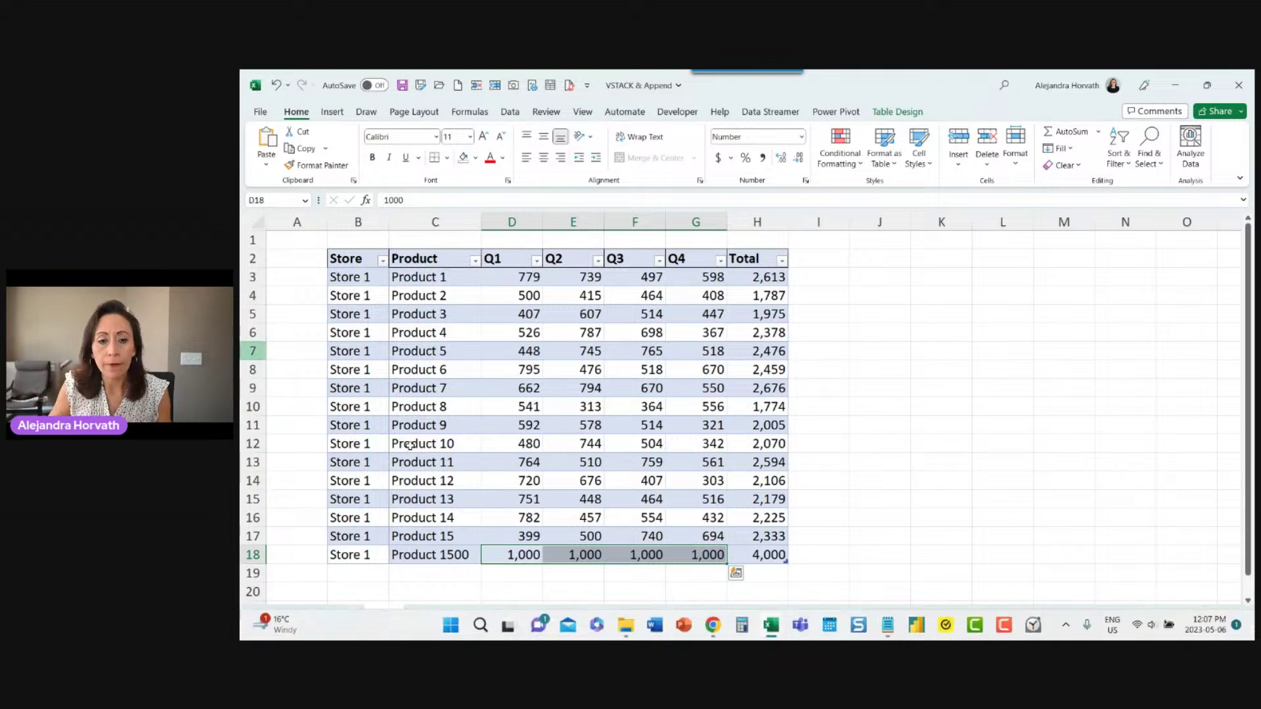
# Check the Product 1500 row's total on Store 1 and look for that row in the stacked list on the VSTACK sheet.
pyautogui.click(649, 556)
pyautogui.click(760, 555)
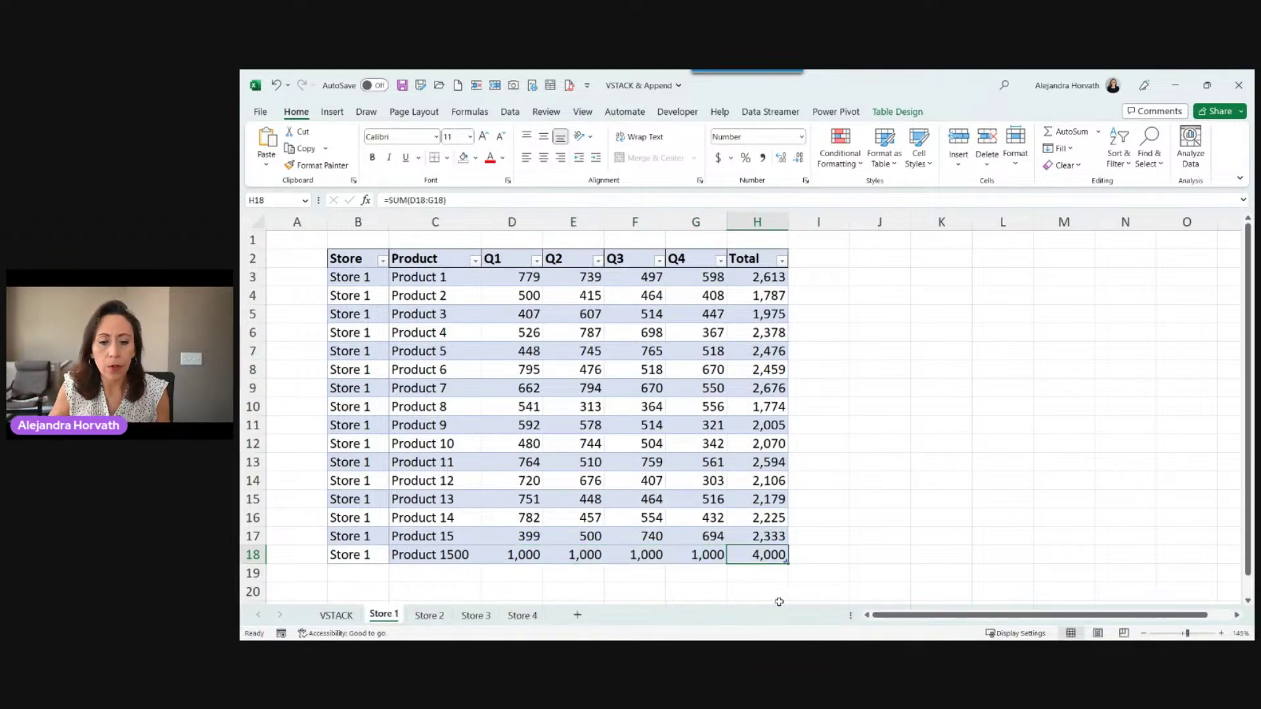
pyautogui.click(395, 558)
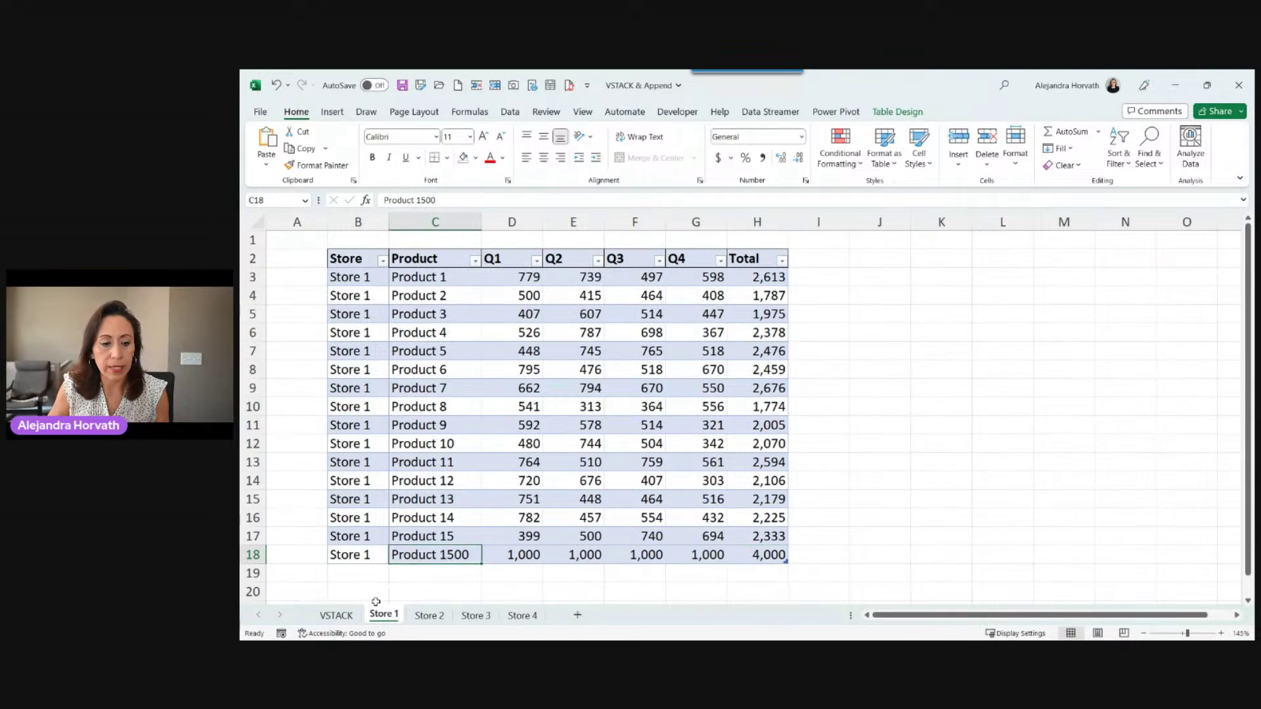
pyautogui.click(340, 617)
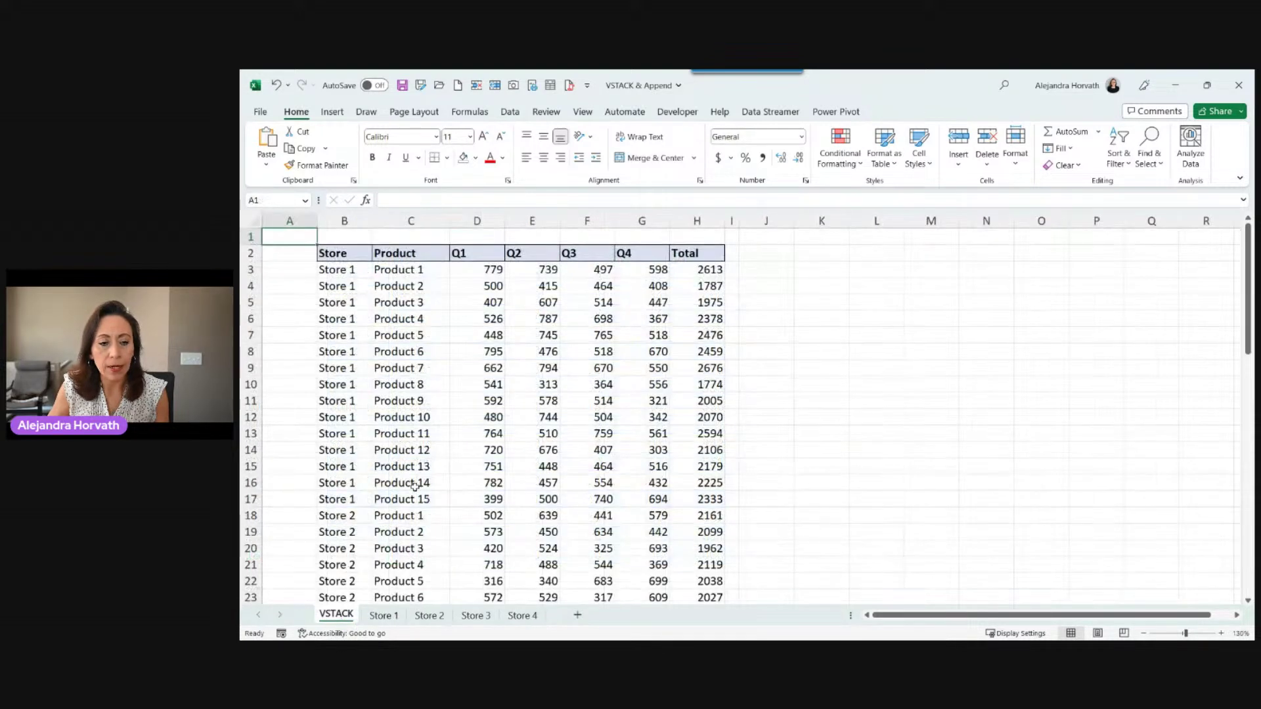
pyautogui.moveTo(341, 516); pyautogui.dragTo(712, 515)
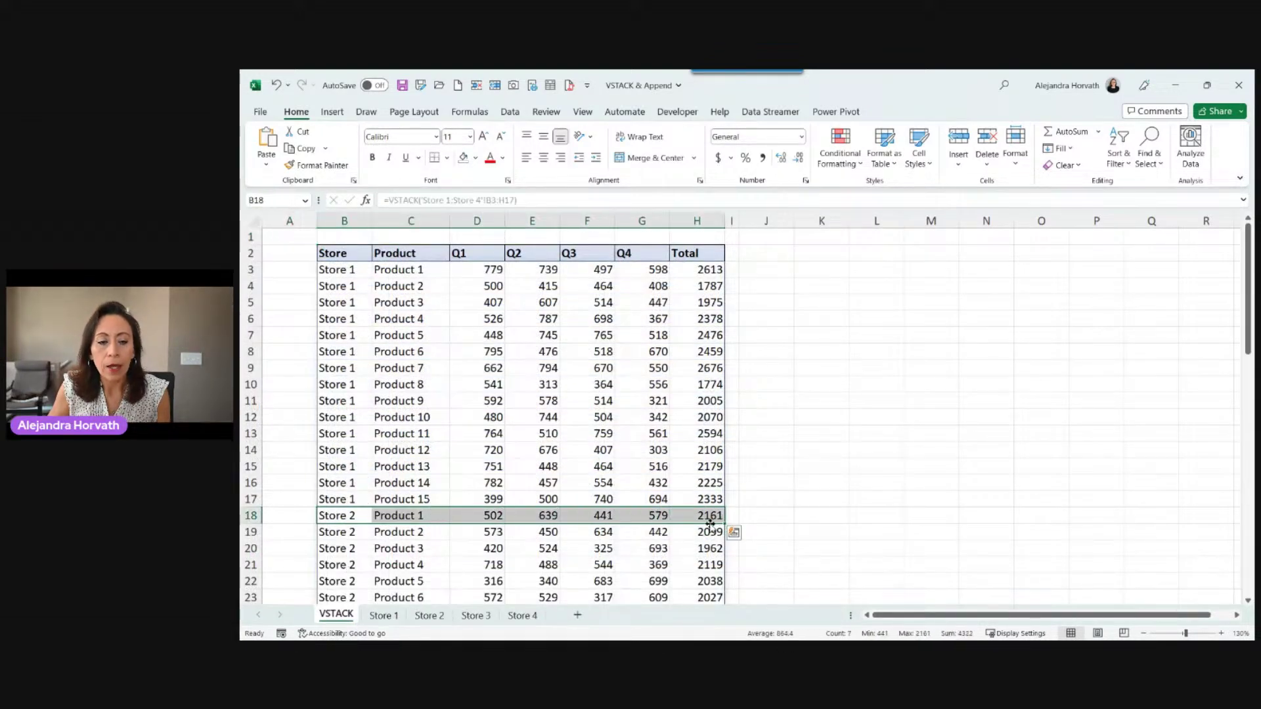
pyautogui.scroll(-1, 378, 474)
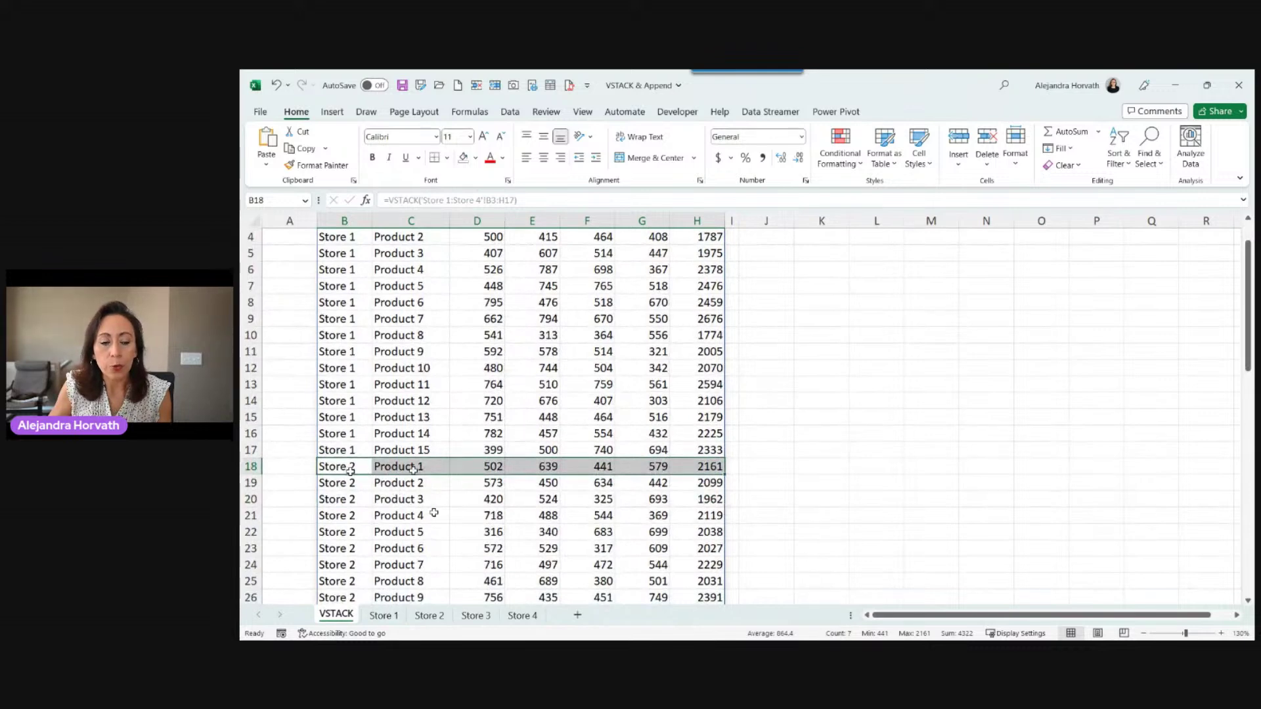
pyautogui.click(336, 449)
pyautogui.moveTo(337, 449); pyautogui.dragTo(709, 449)
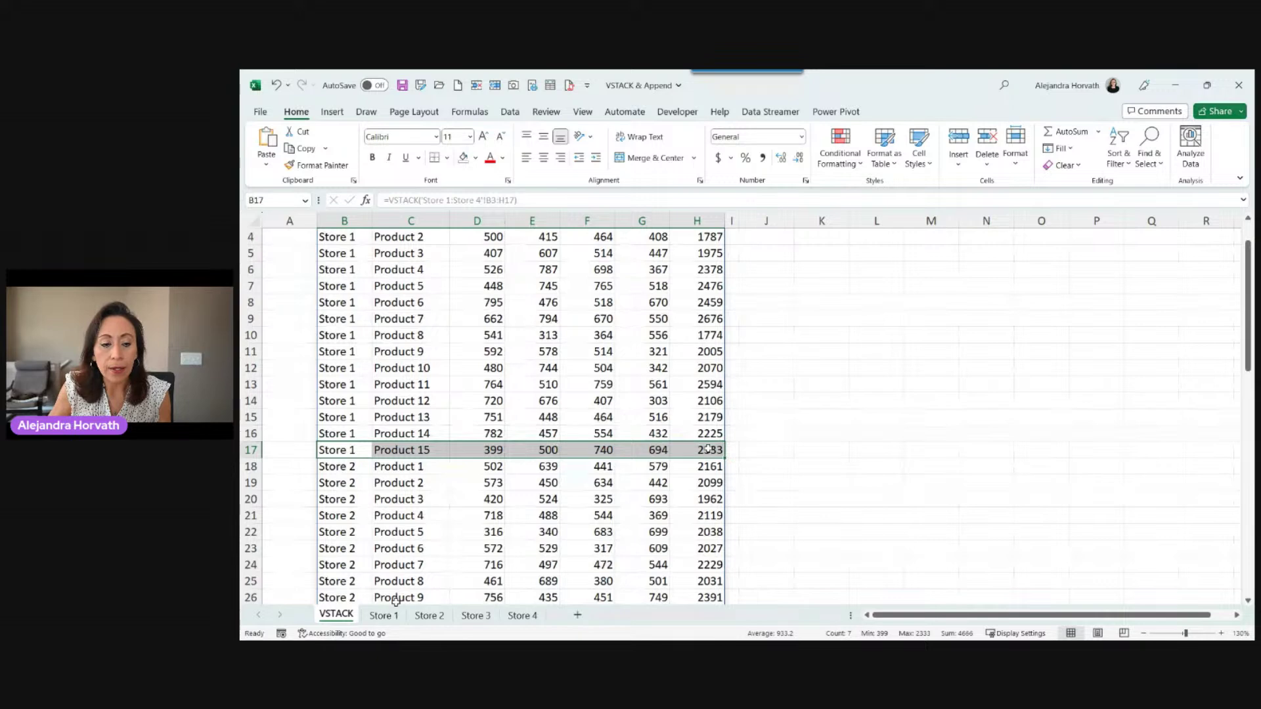
# Check on the Store 1 sheet how far the table range extends around the Product 1500 row, and return to the VSTACK sheet.
pyautogui.click(384, 615)
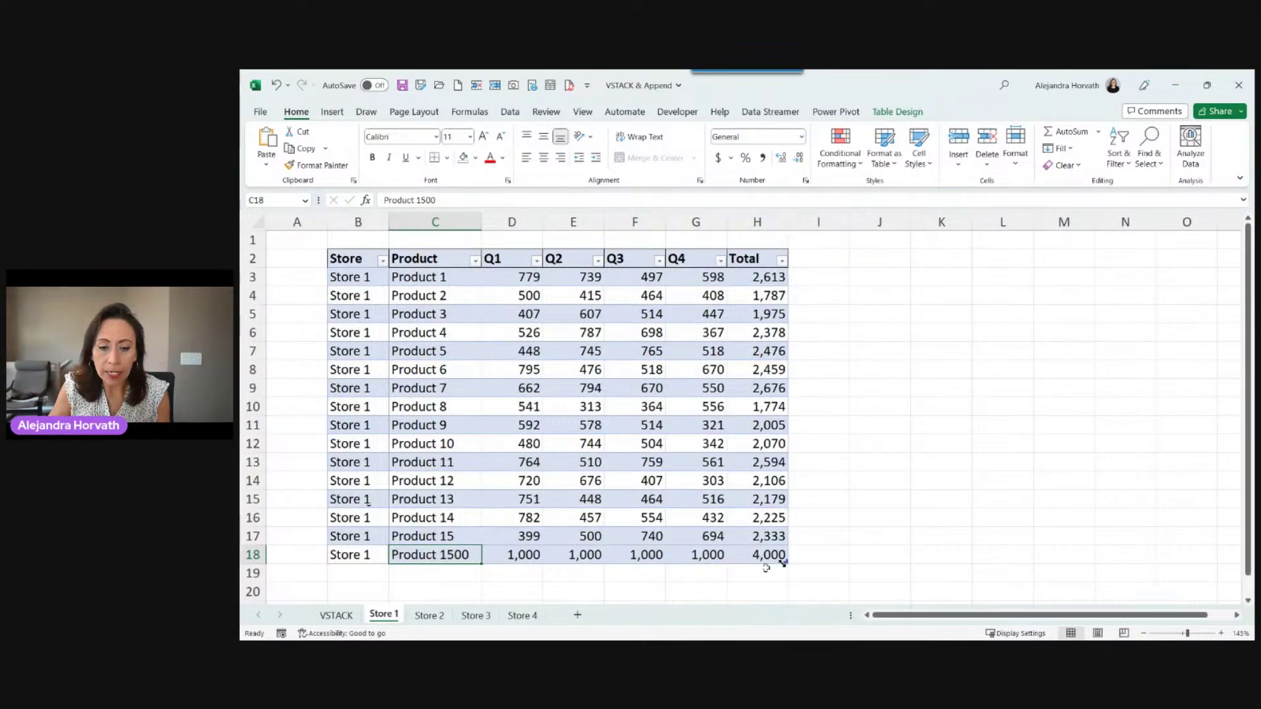
pyautogui.moveTo(788, 566); pyautogui.dragTo(793, 586)
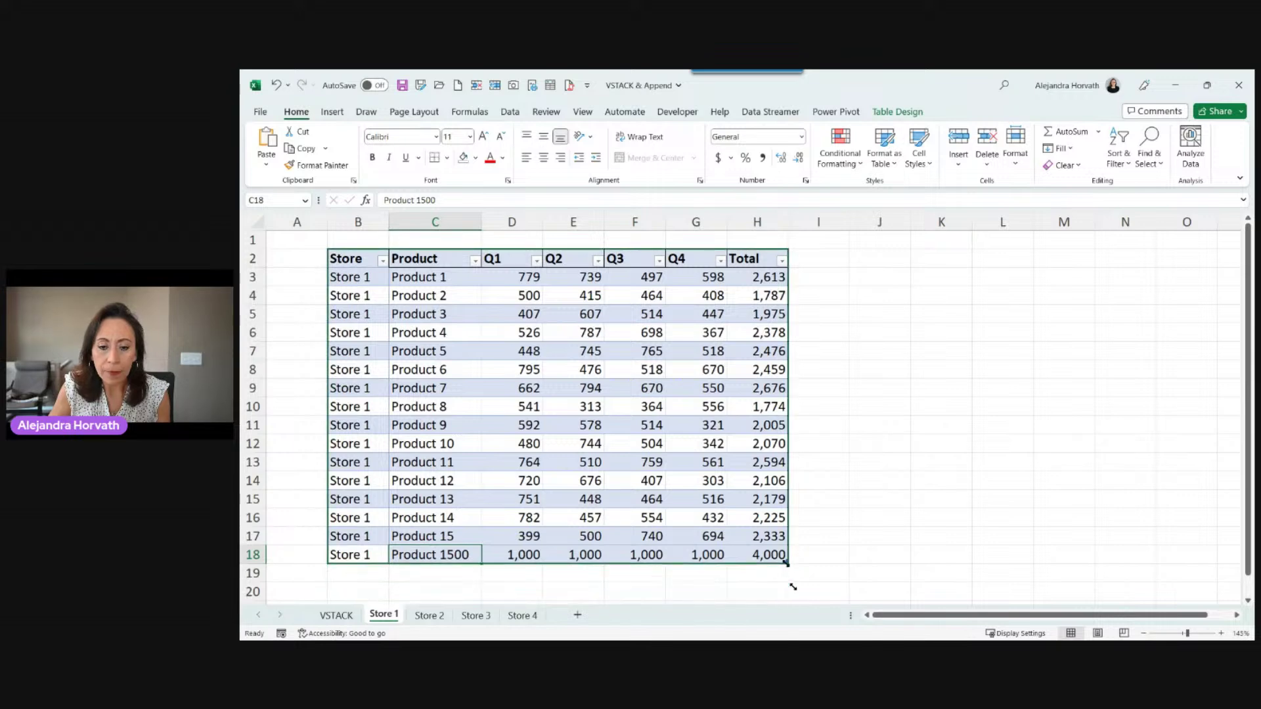
pyautogui.click(336, 616)
# Extend the range in the B3 VSTACK formula to B3:H100 across Store 1 to Store 4.
pyautogui.scroll(1, 383, 525)
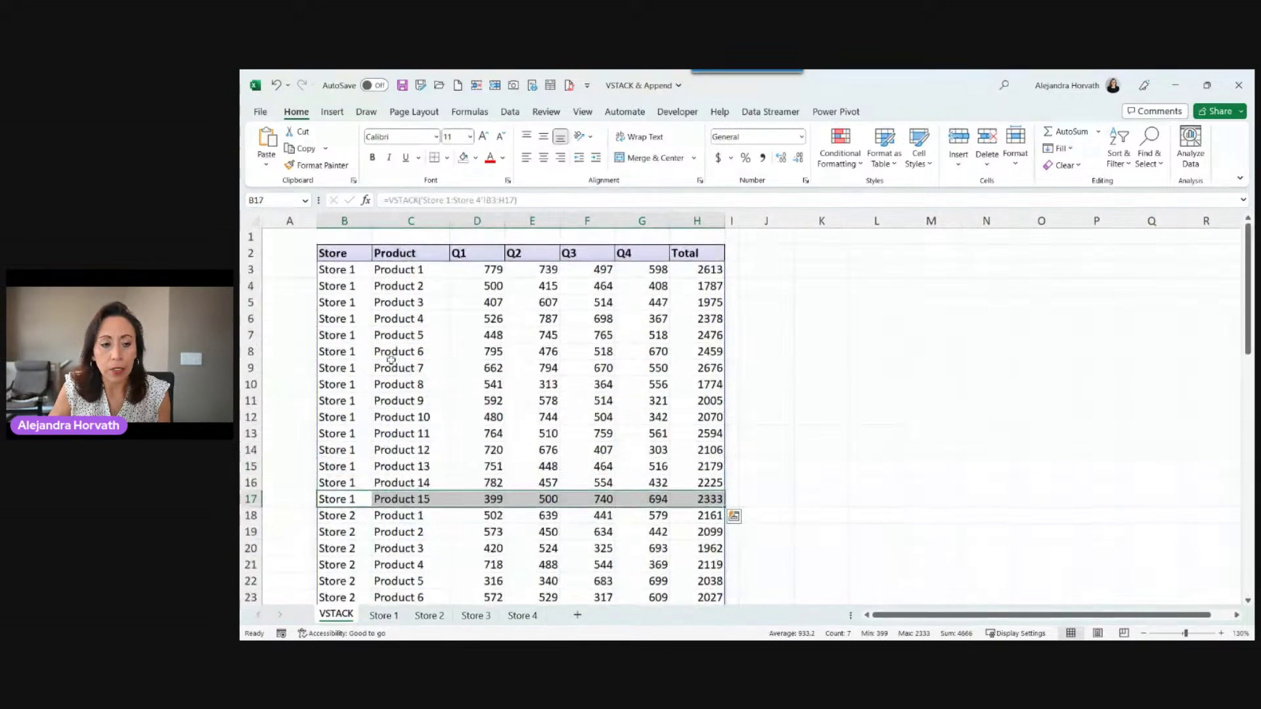
pyautogui.doubleClick(349, 269)
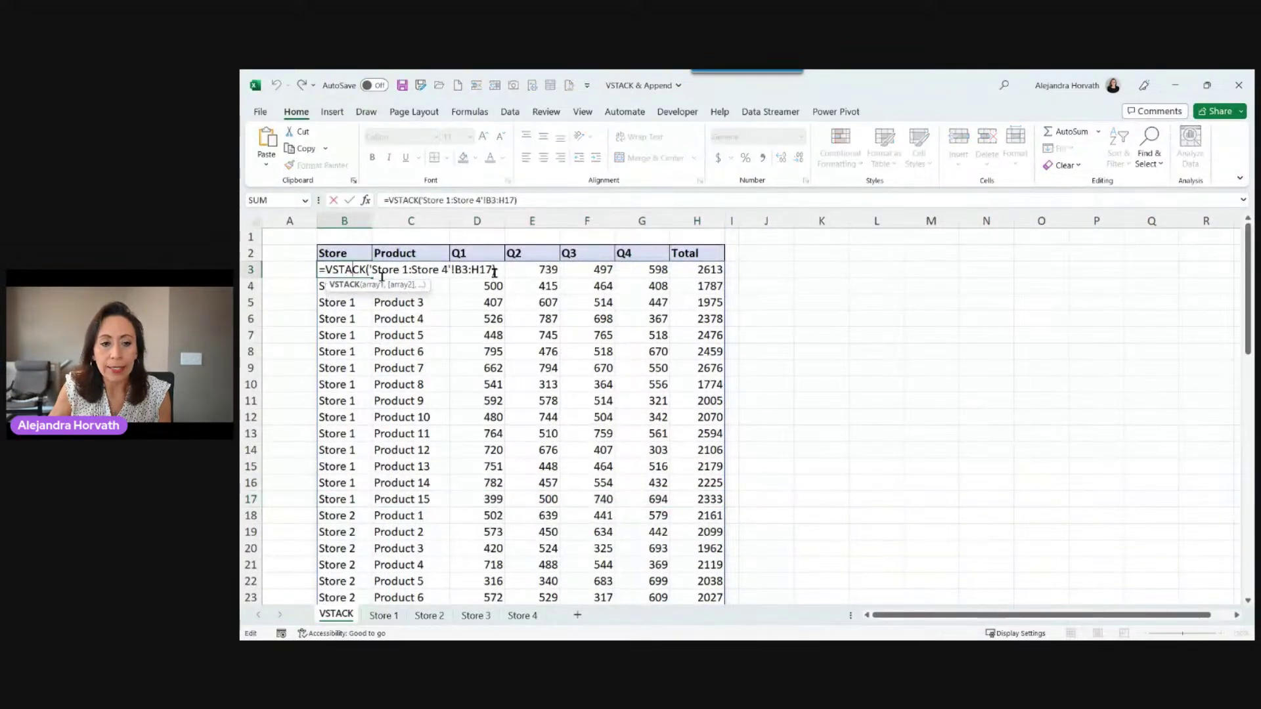
pyautogui.moveTo(490, 269); pyautogui.dragTo(478, 271)
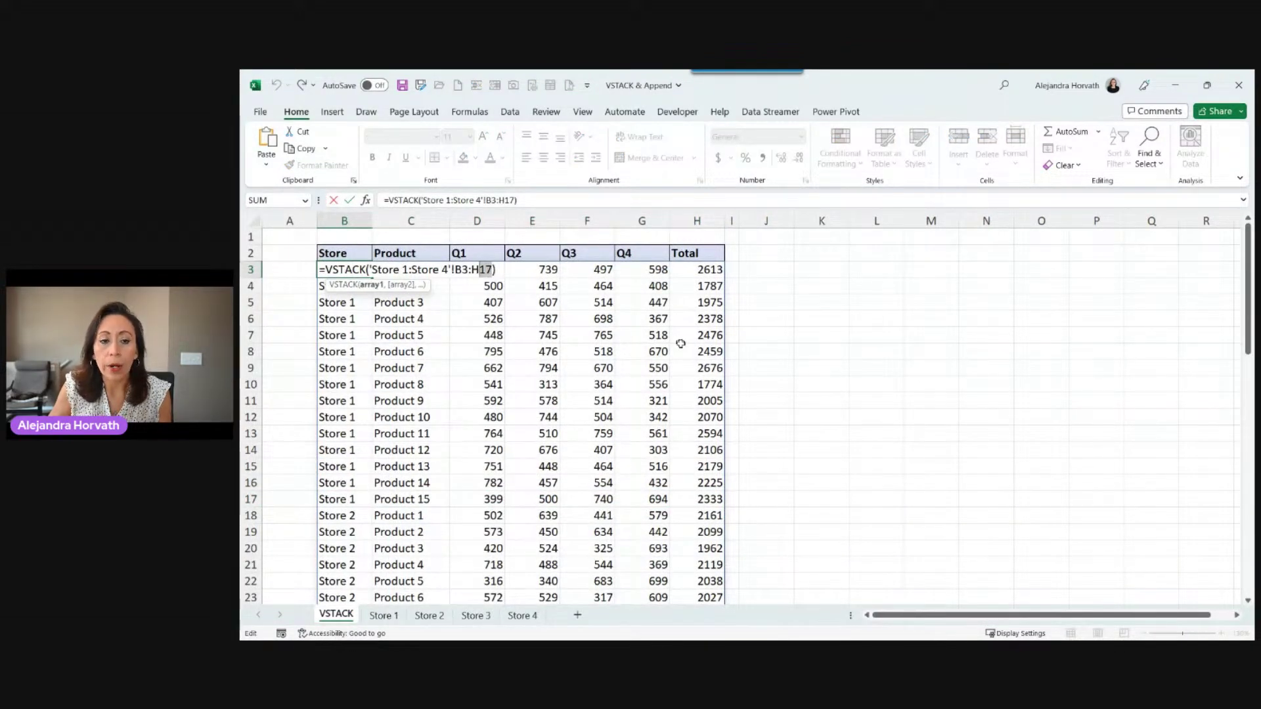
pyautogui.write('100')
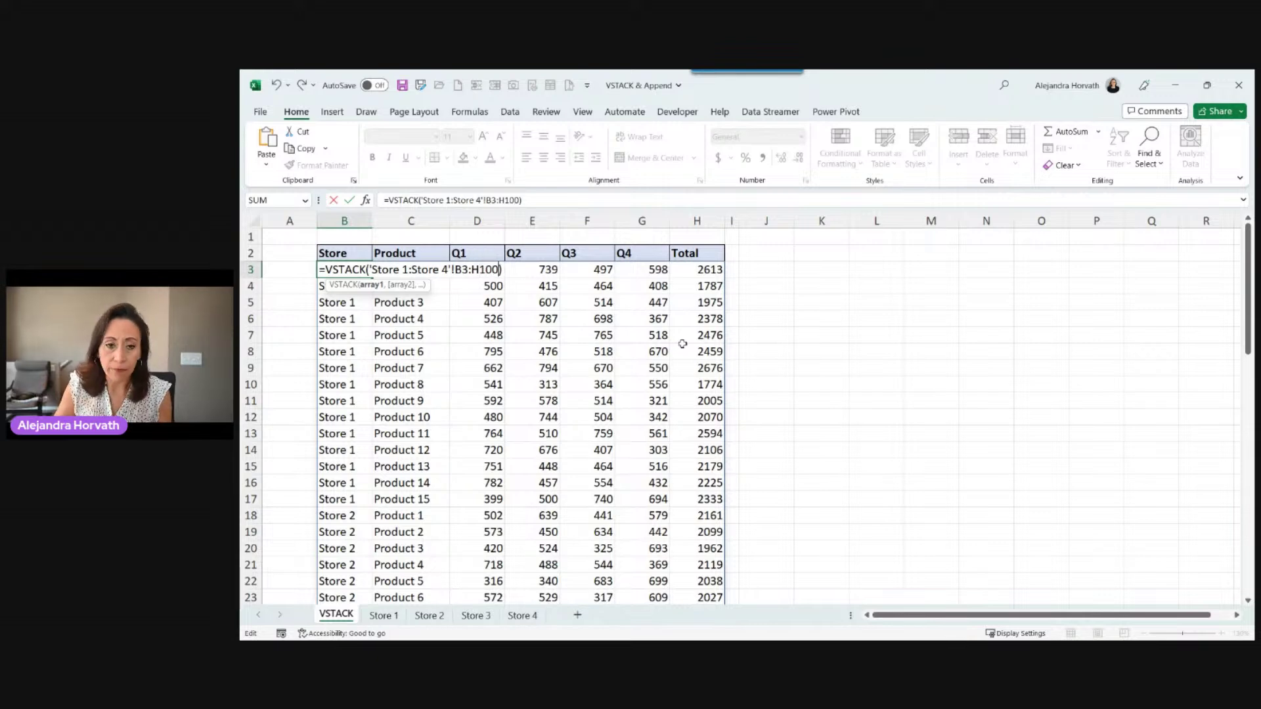
pyautogui.press('Return')
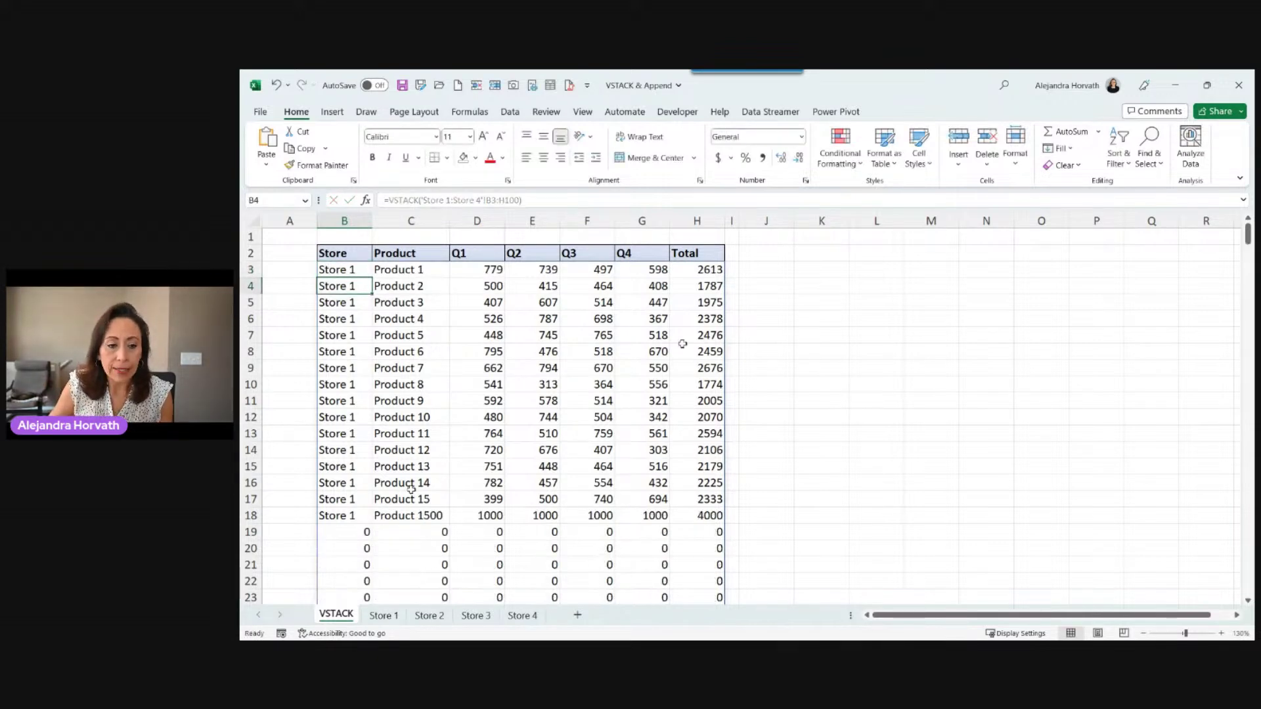
# Examine the Product 1500 row and the rows beneath it in the stacked list.
pyautogui.moveTo(360, 515); pyautogui.dragTo(688, 519)
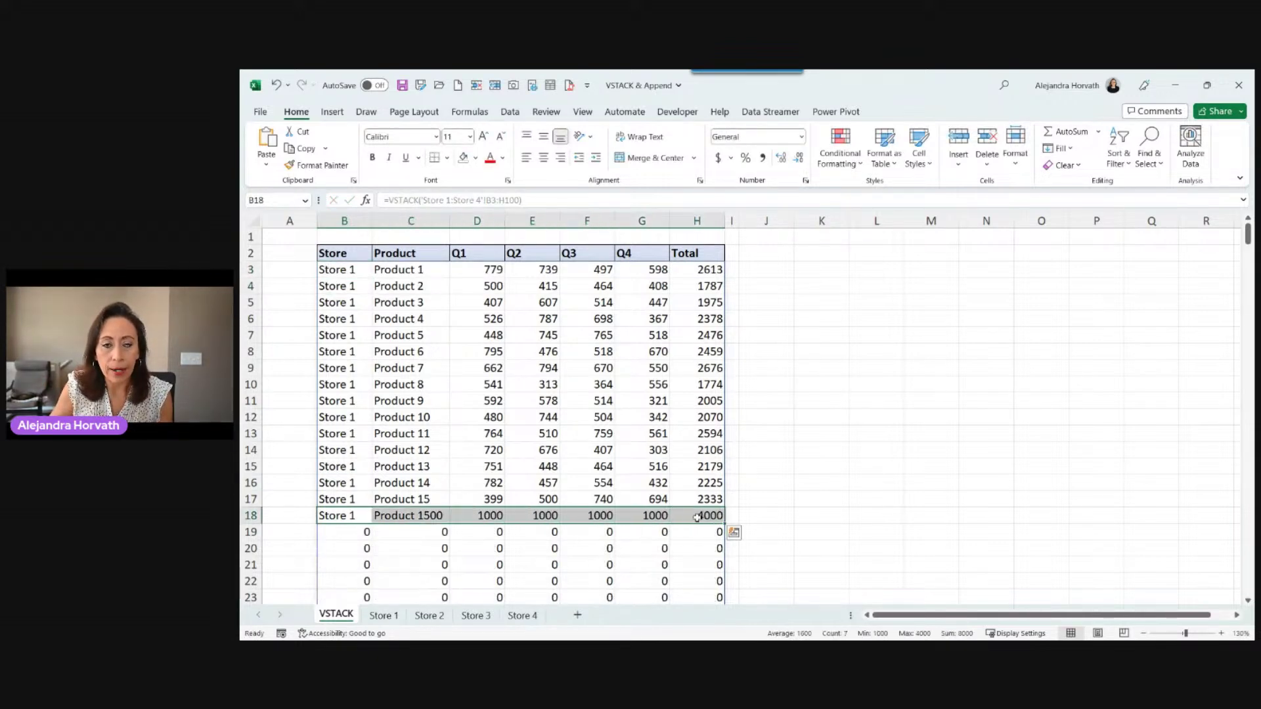
pyautogui.scroll(-6, 607, 407)
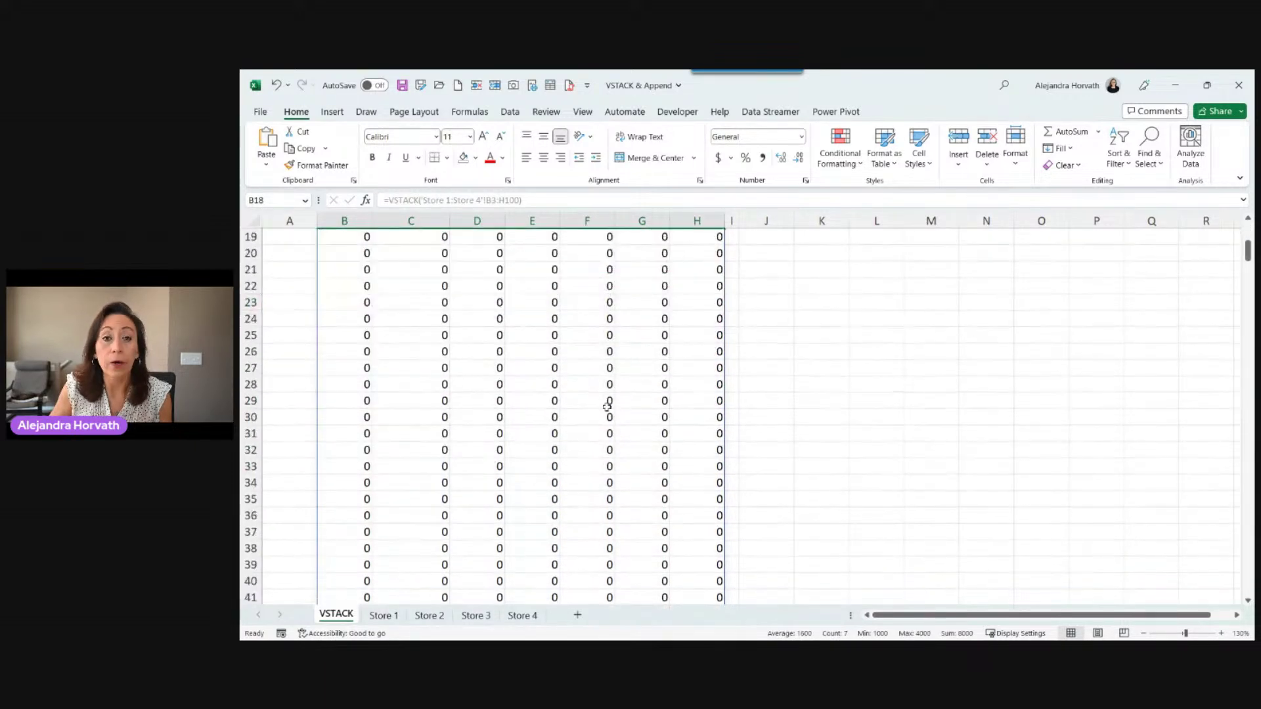
pyautogui.scroll(-2, 631, 376)
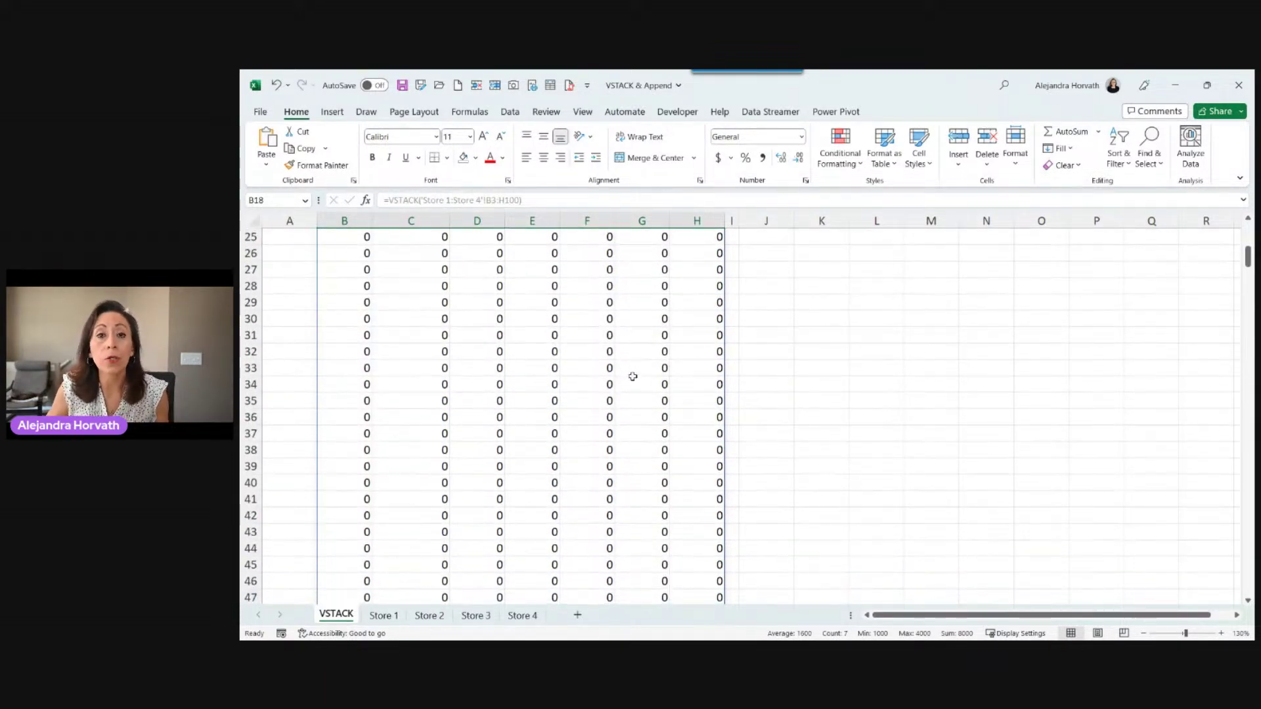
pyautogui.scroll(8, 633, 377)
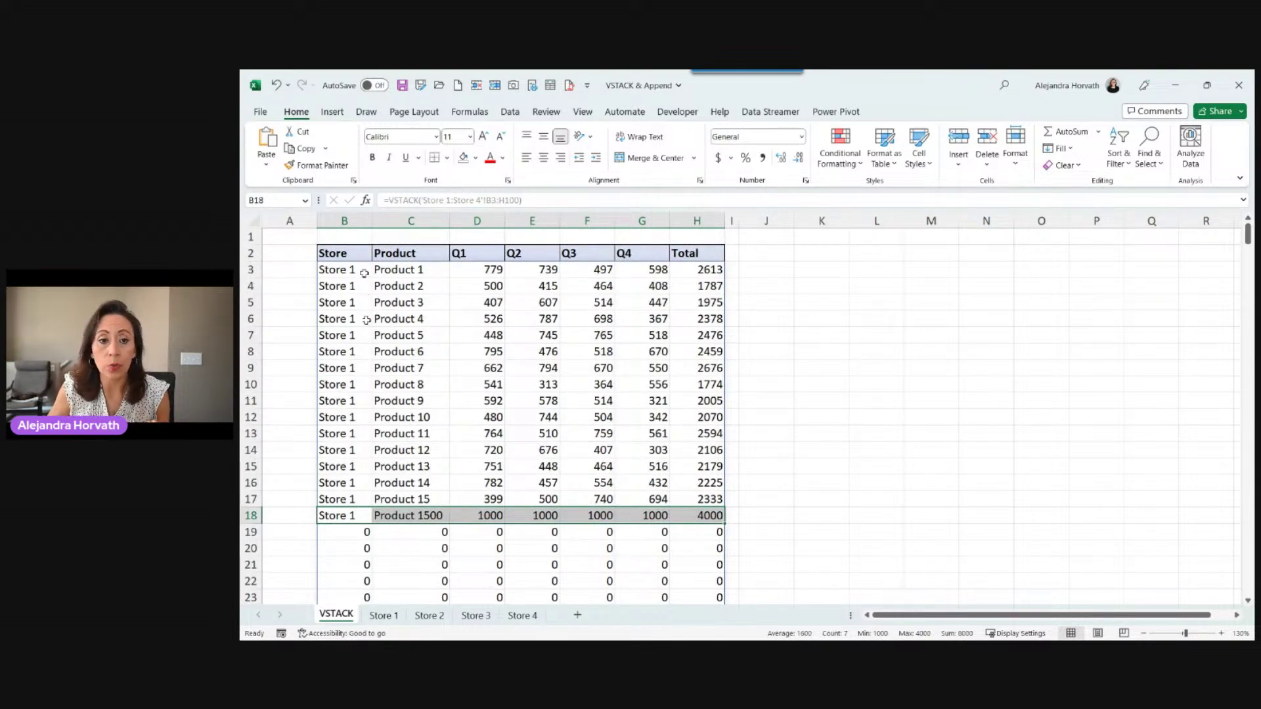
# Wrap the VSTACK expression in B3 in a FILTER function and paste a copy of the expression as the include argument.
pyautogui.click(333, 272)
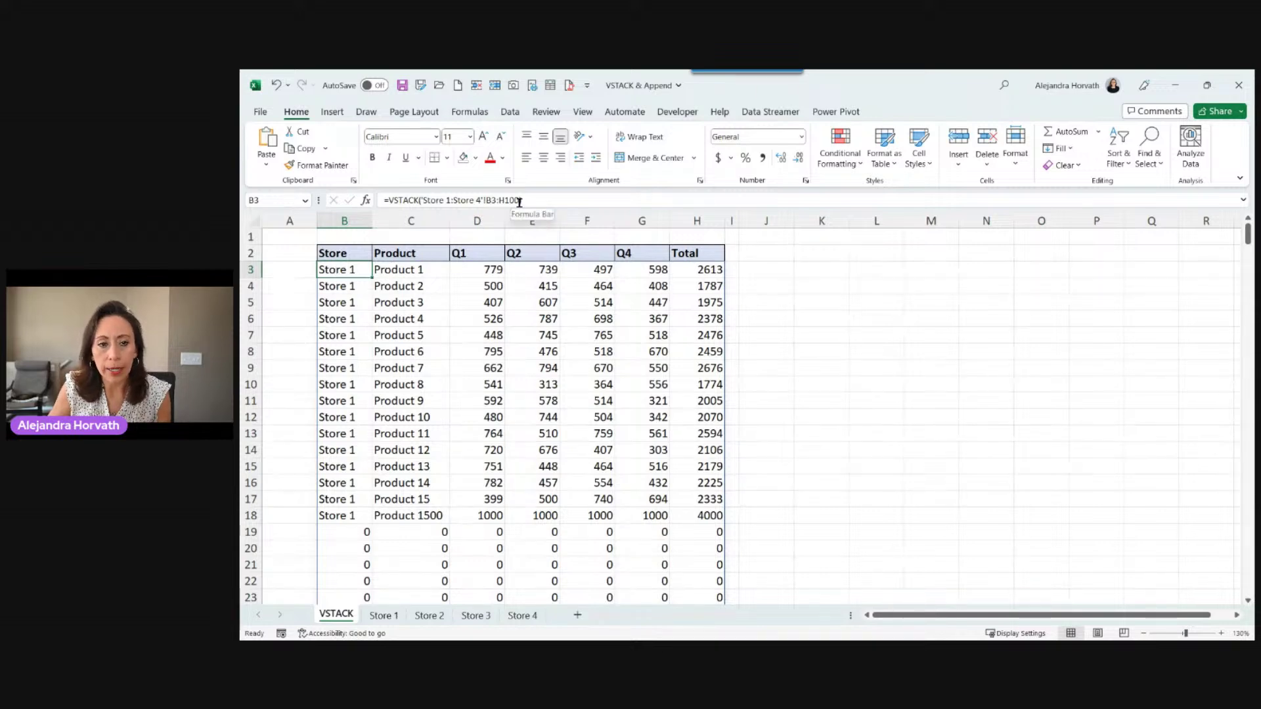
pyautogui.doubleClick(354, 272)
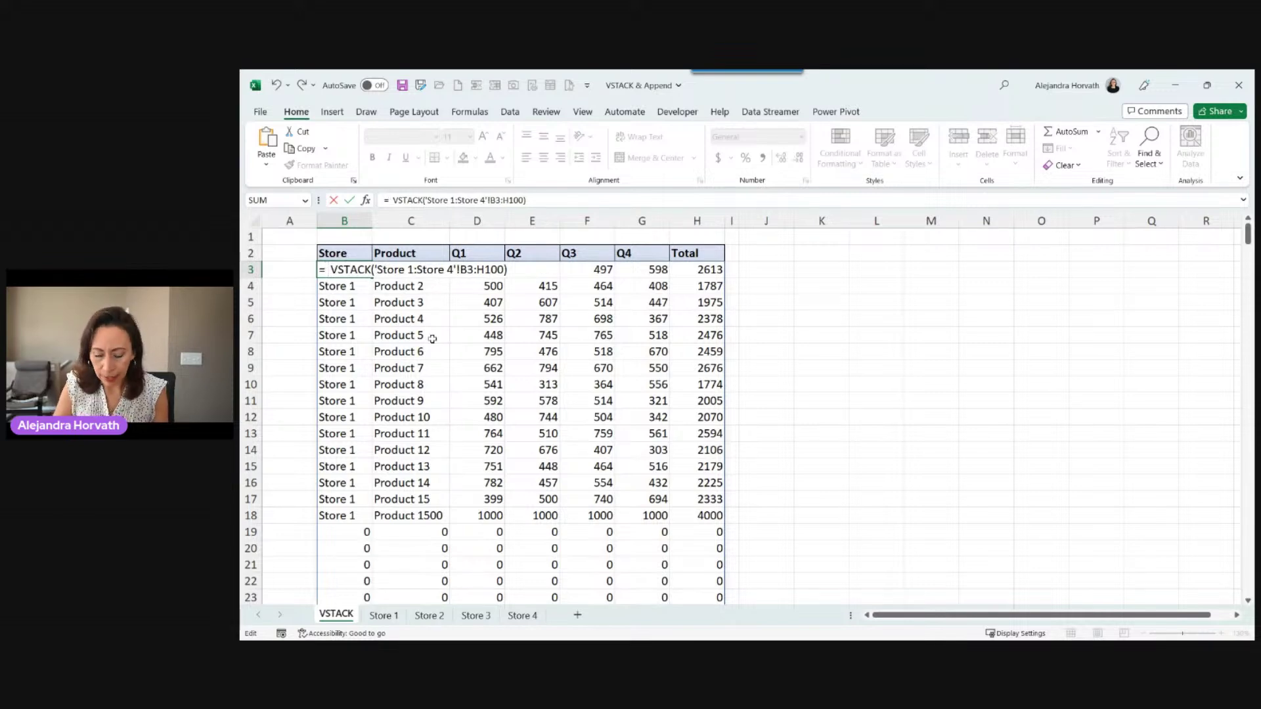
pyautogui.write('fil')
pyautogui.press('Tab')
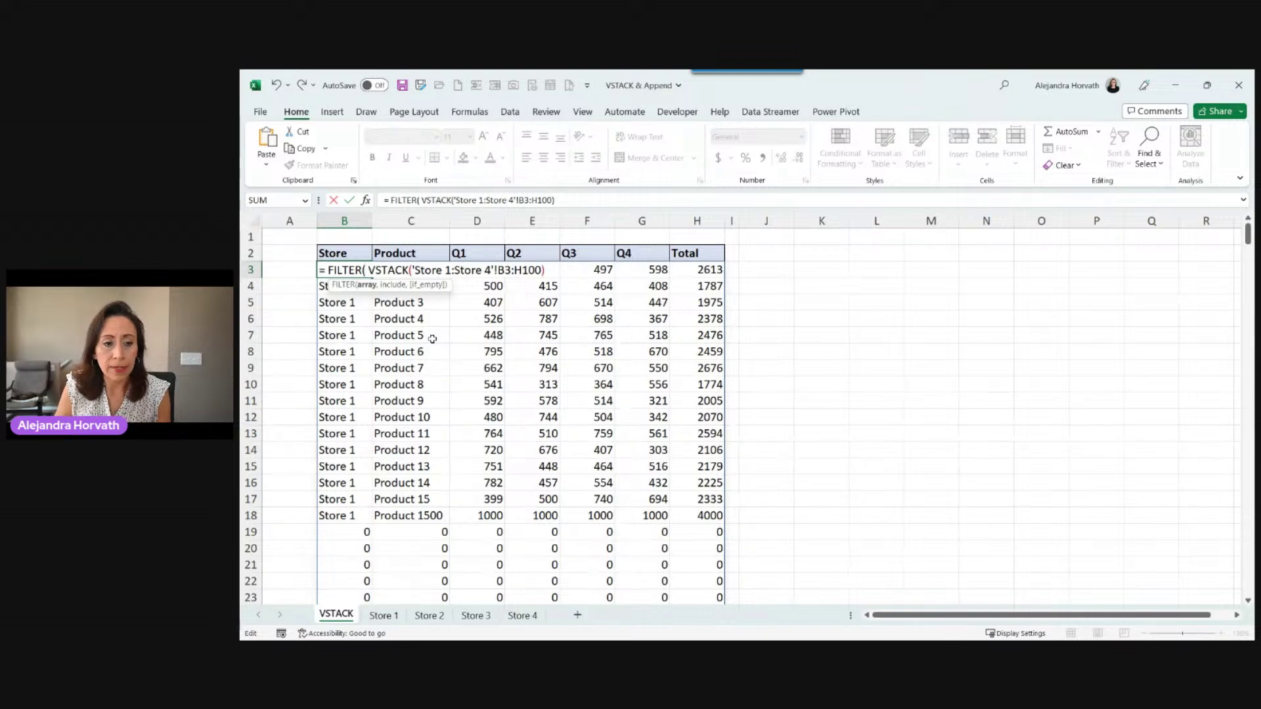
pyautogui.hotkey('shift', 'End')
pyautogui.hotkey('ctrl', 'c')
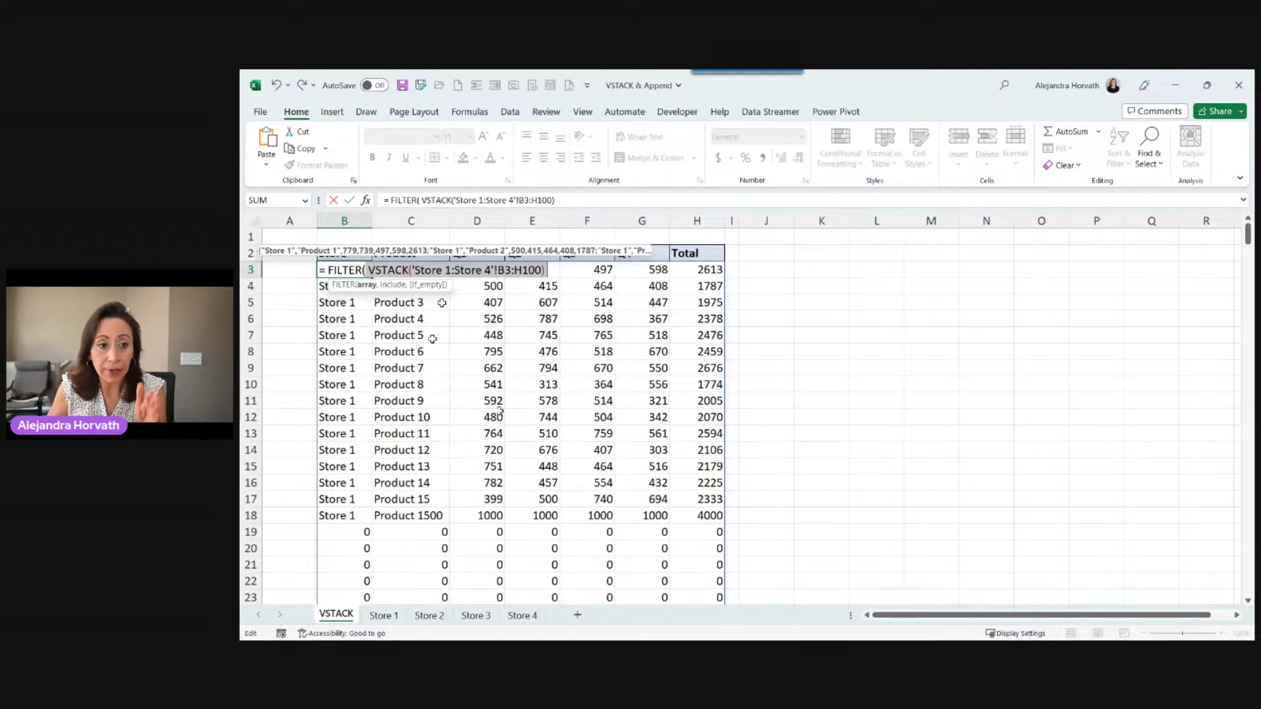
pyautogui.click(552, 270)
pyautogui.write(',')
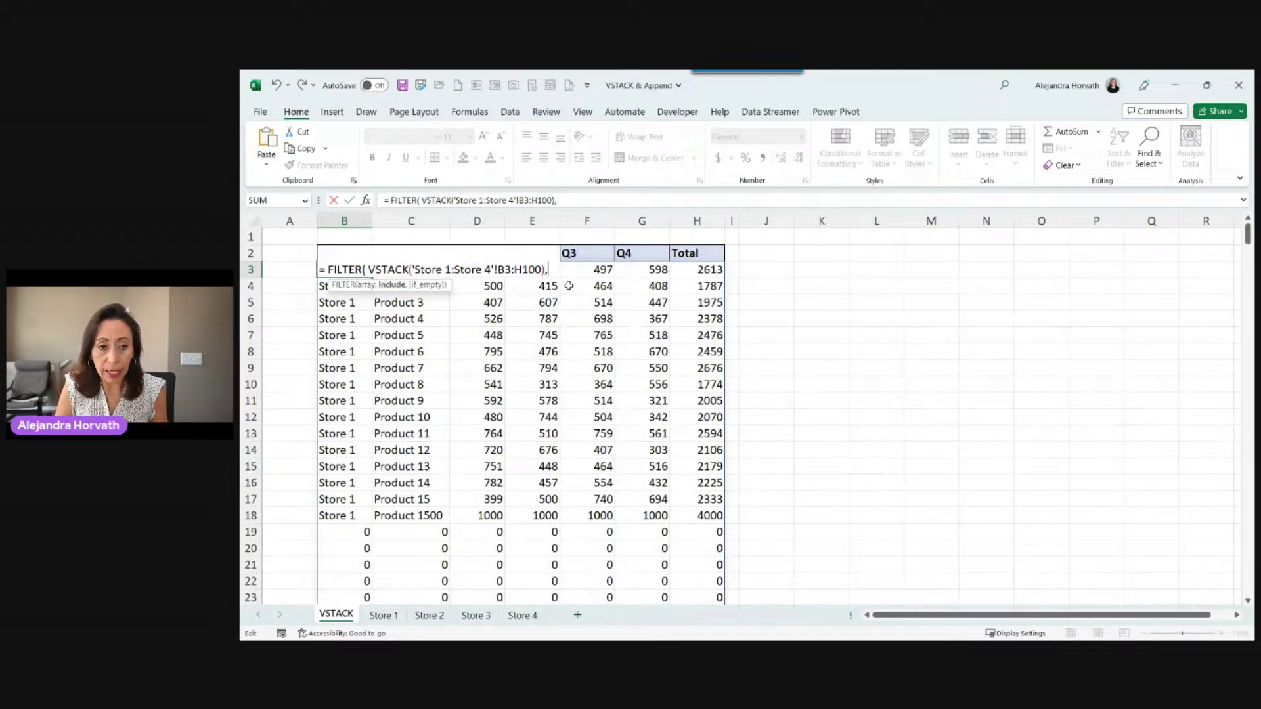
pyautogui.hotkey('ctrl', 'v')
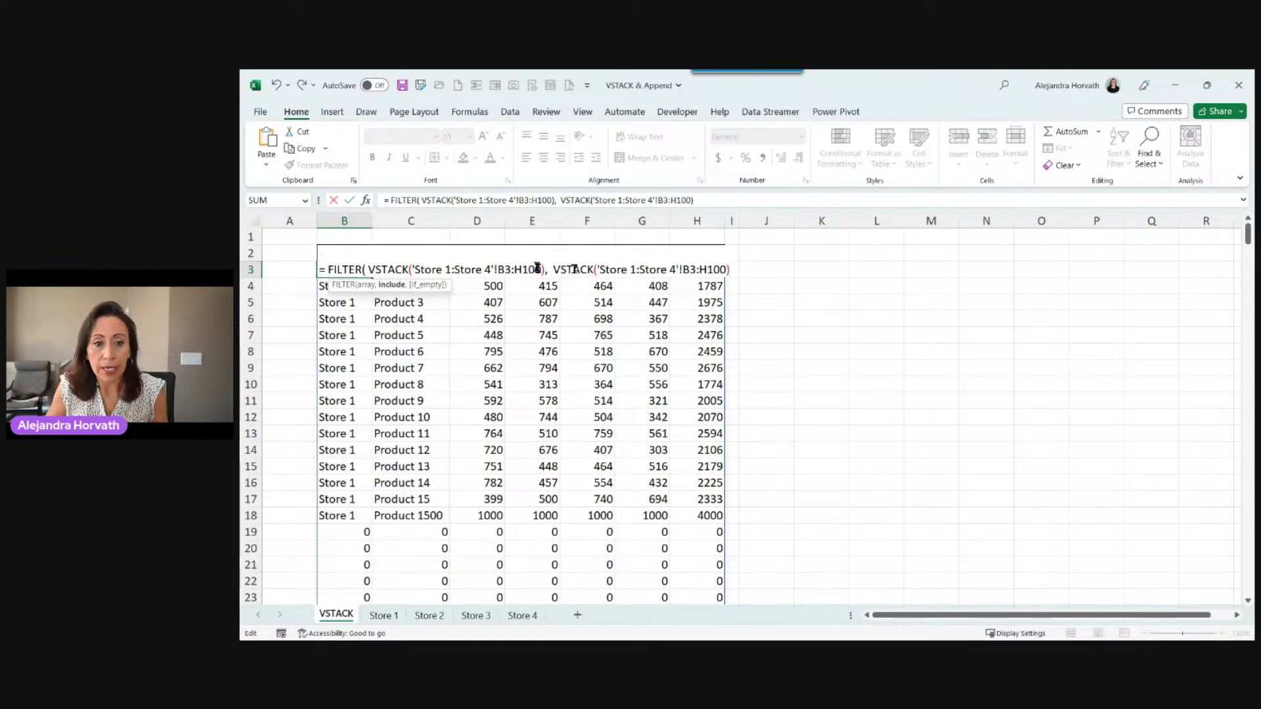
# Narrow the include argument's range to B3:B100, add the condition <>"" and complete the FILTER formula.
pyautogui.click(701, 269)
pyautogui.press('Delete')
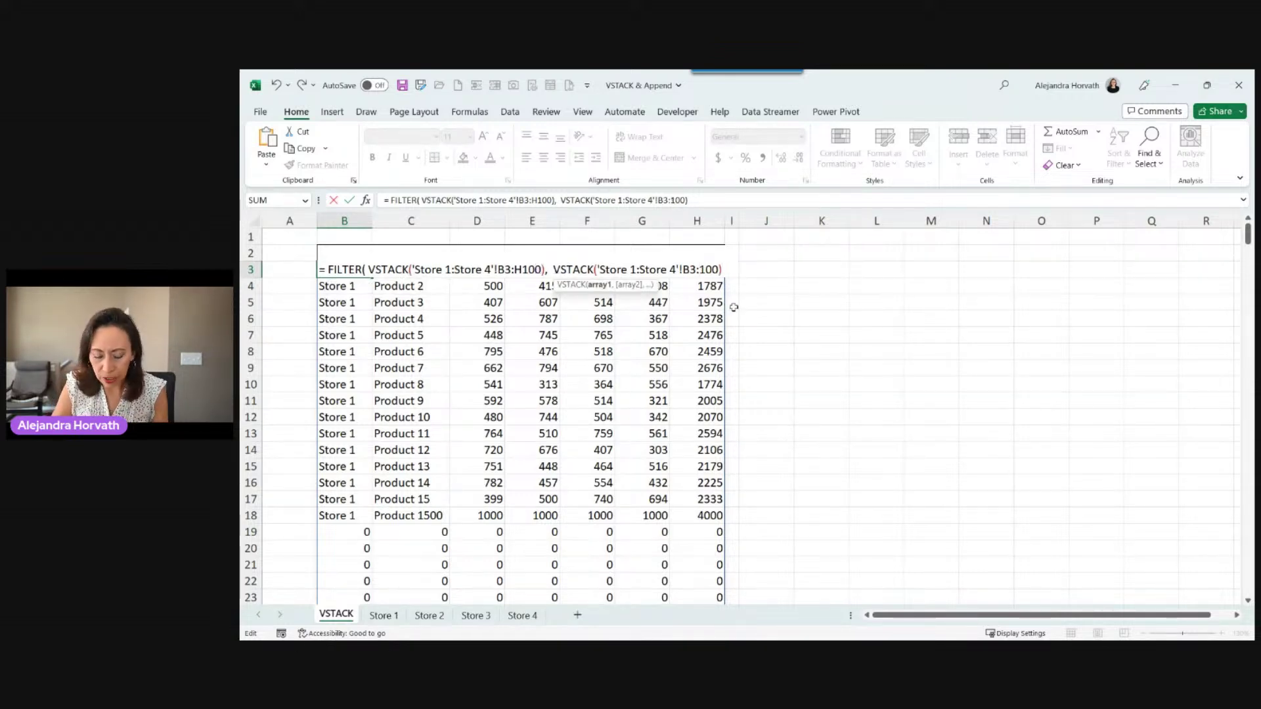
pyautogui.write('b')
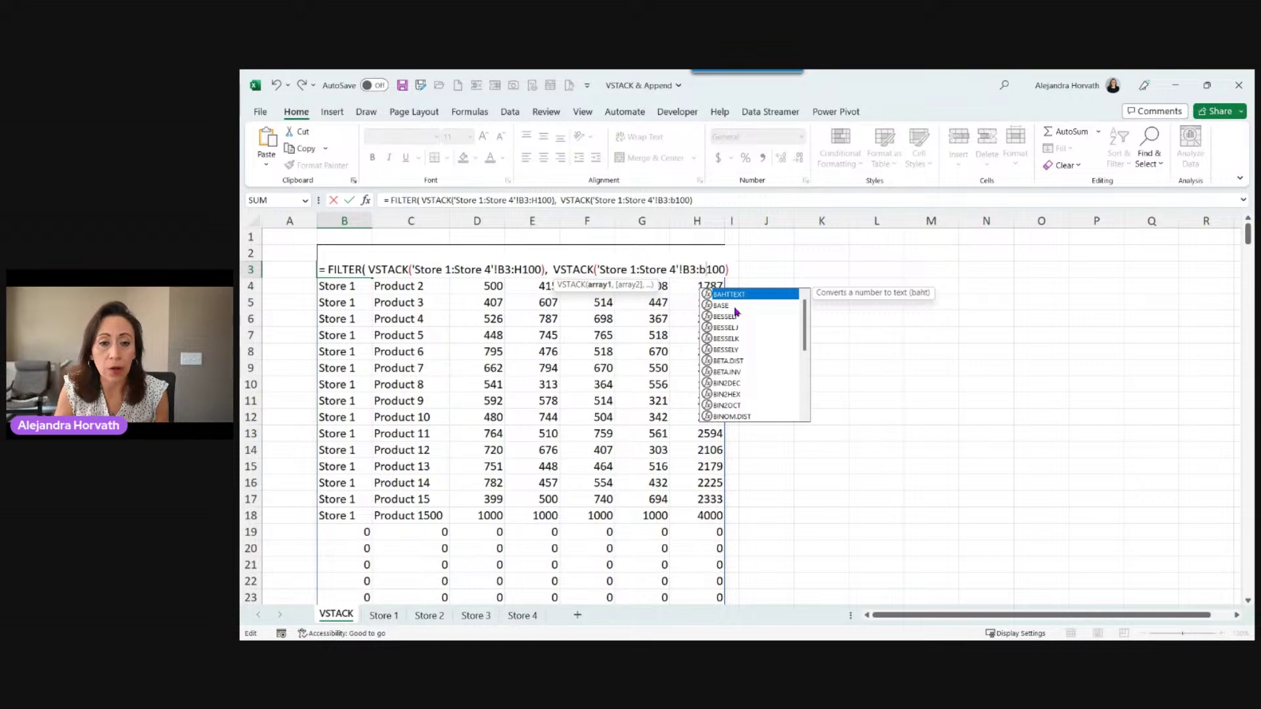
pyautogui.press('Right')
pyautogui.press('Right')
pyautogui.press('Right')
pyautogui.press('Right')
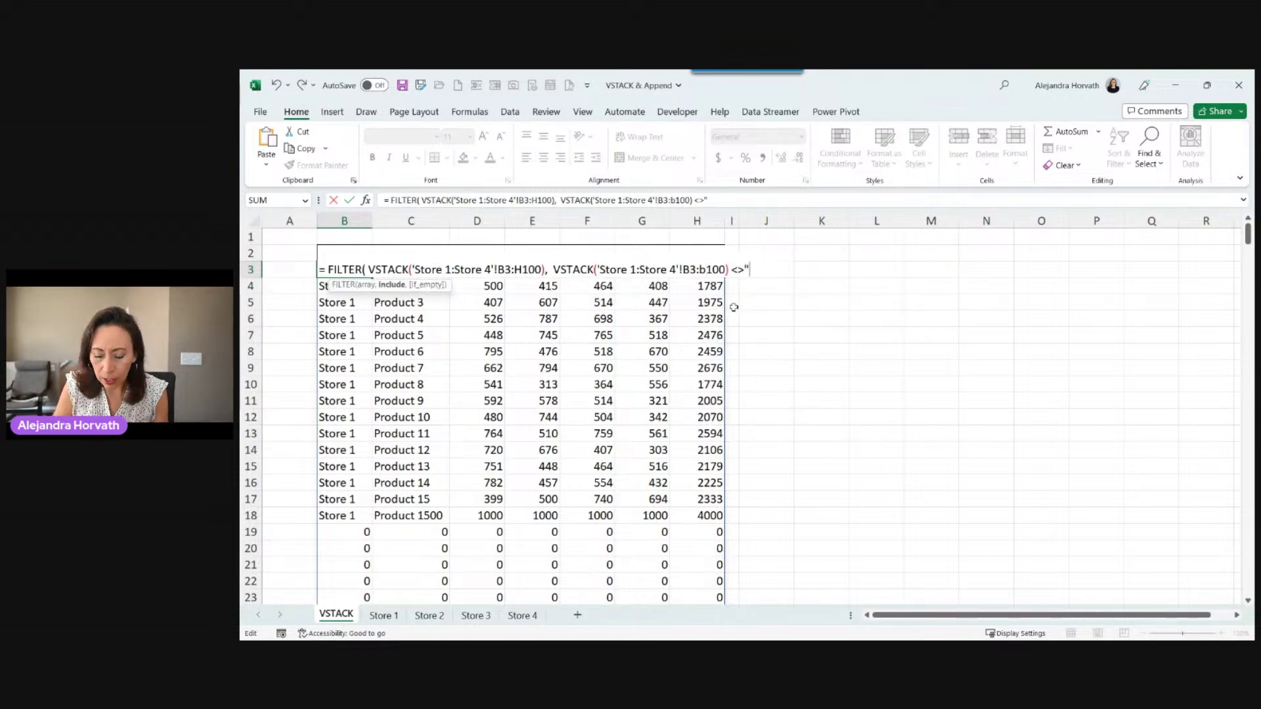
pyautogui.write(')')
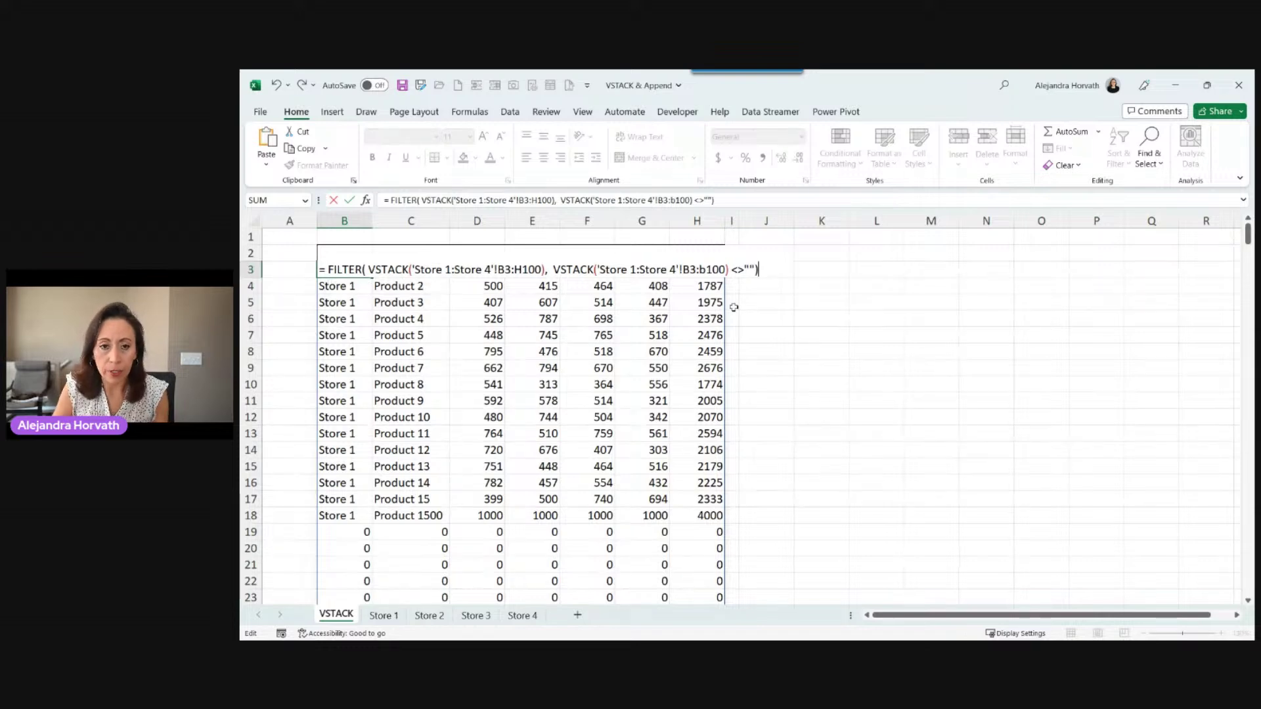
pyautogui.press('Return')
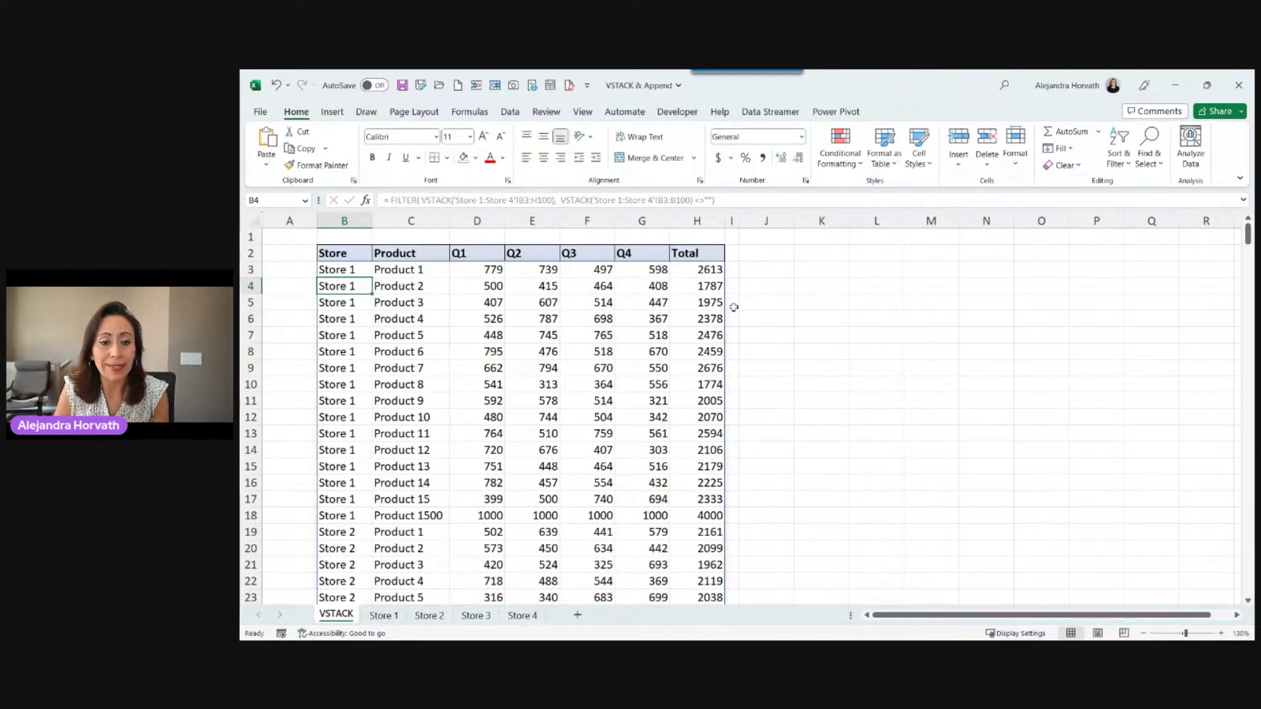
# Check the Product 1500 row in the filtered list against the Store 1 sheet, and view the formula behind the list.
pyautogui.moveTo(338, 516); pyautogui.dragTo(703, 526)
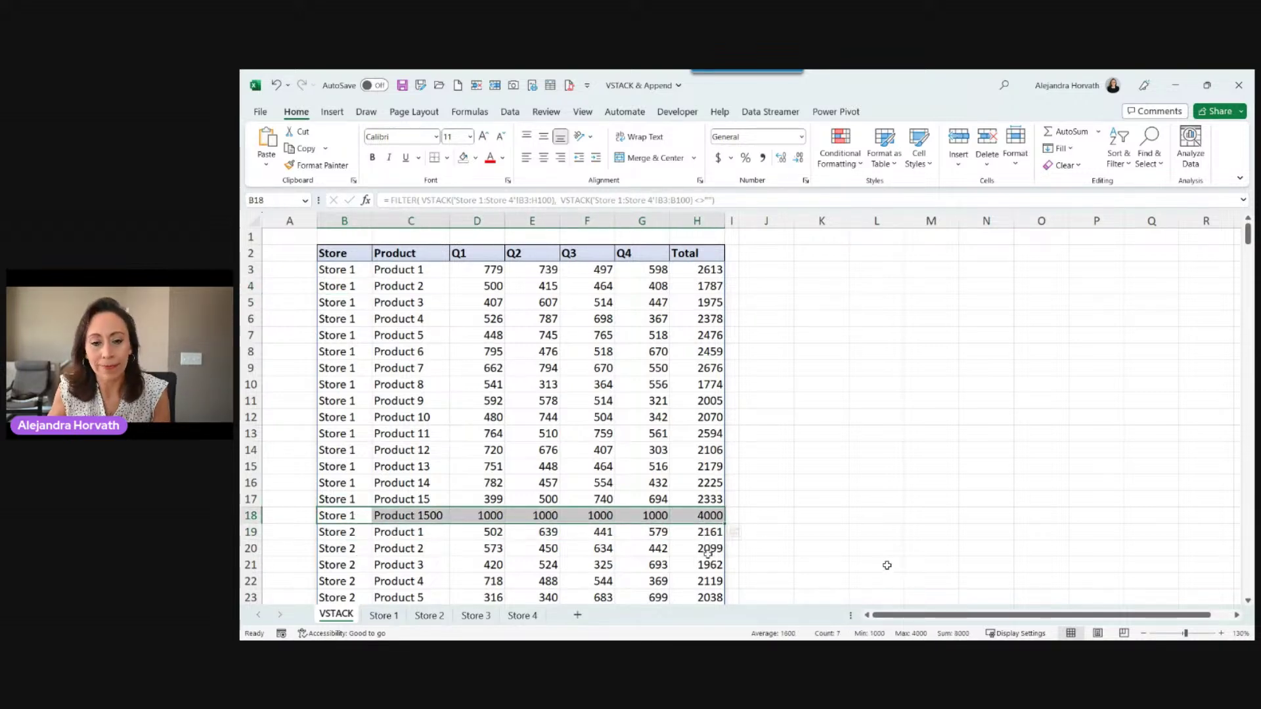
pyautogui.moveTo(887, 638)
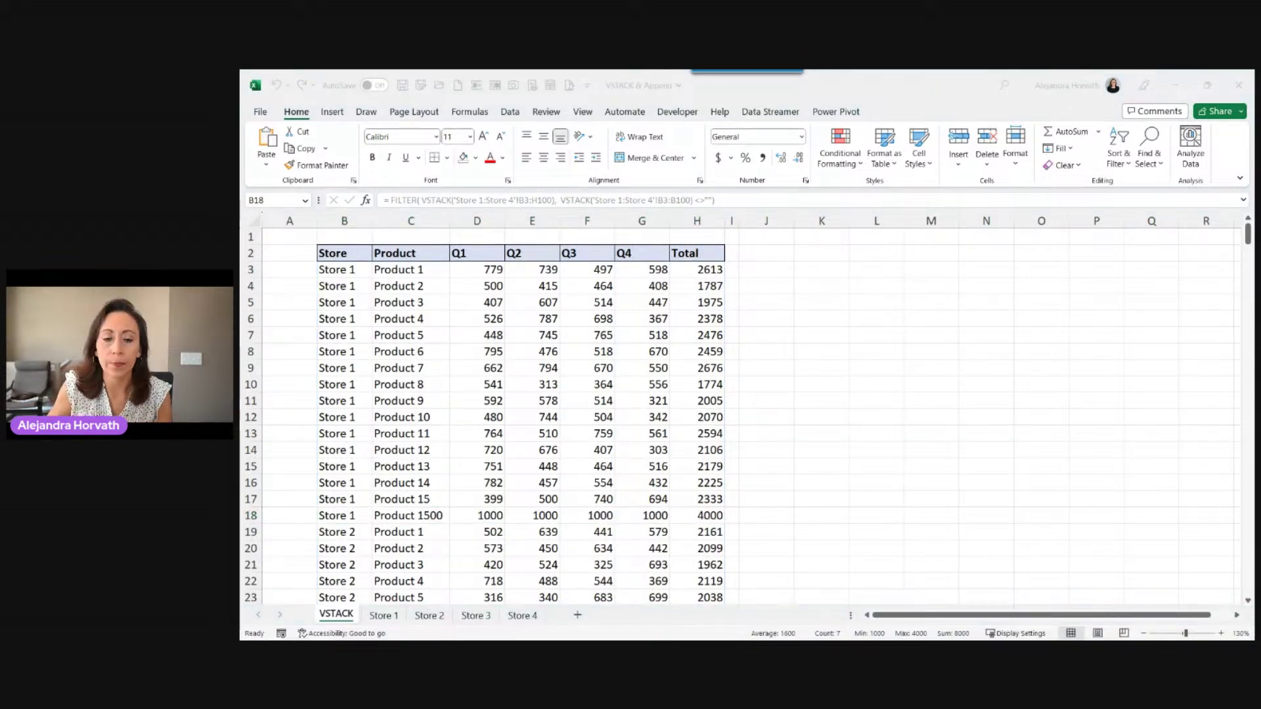
pyautogui.click(514, 328)
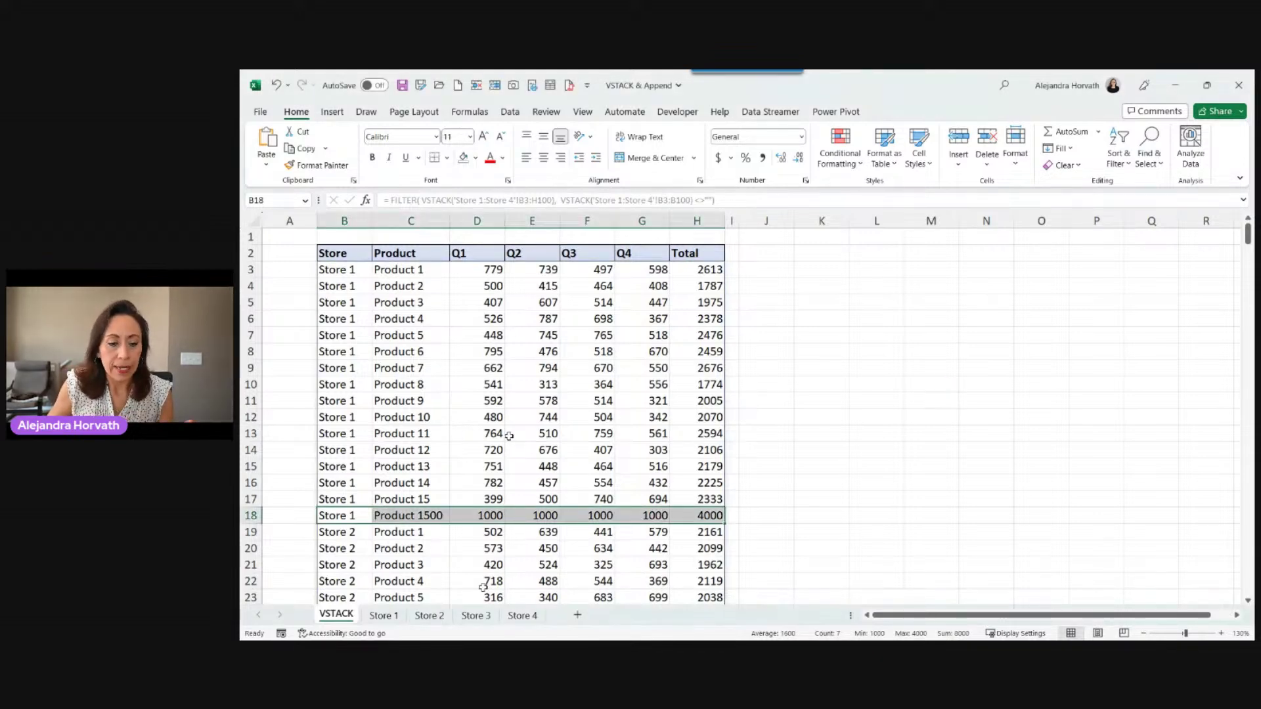
pyautogui.click(389, 616)
pyautogui.click(426, 616)
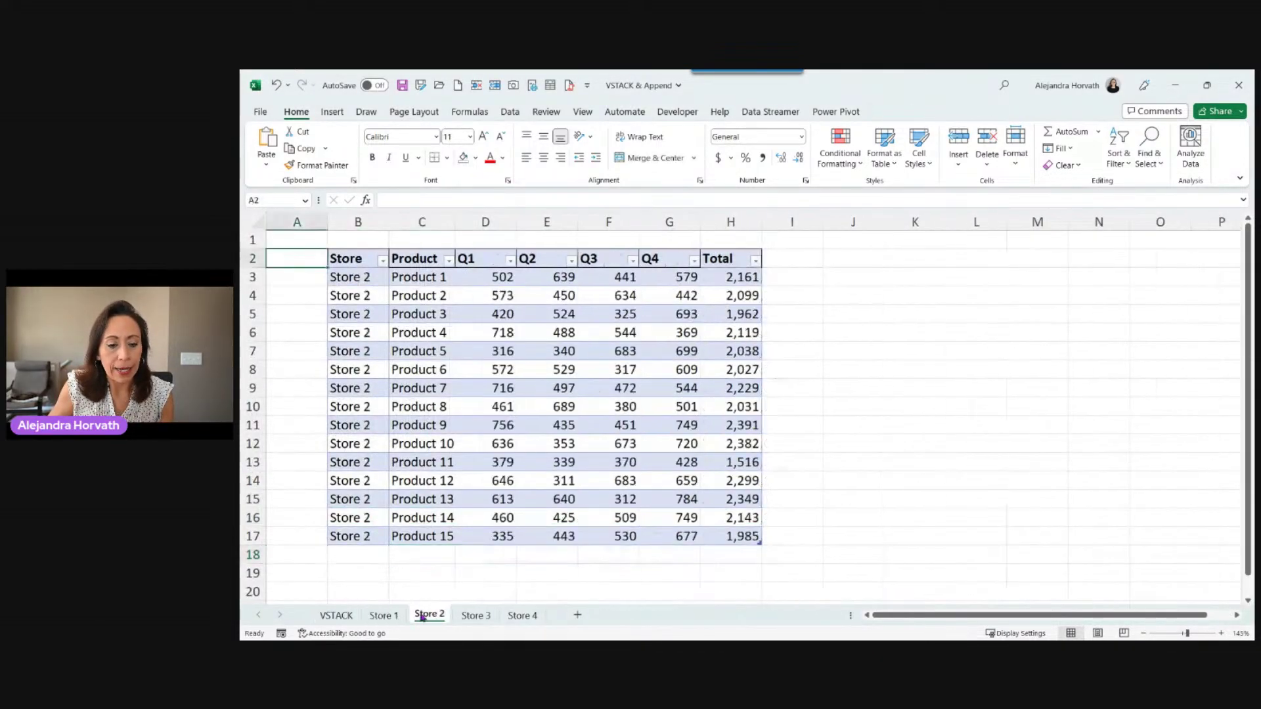
pyautogui.click(384, 615)
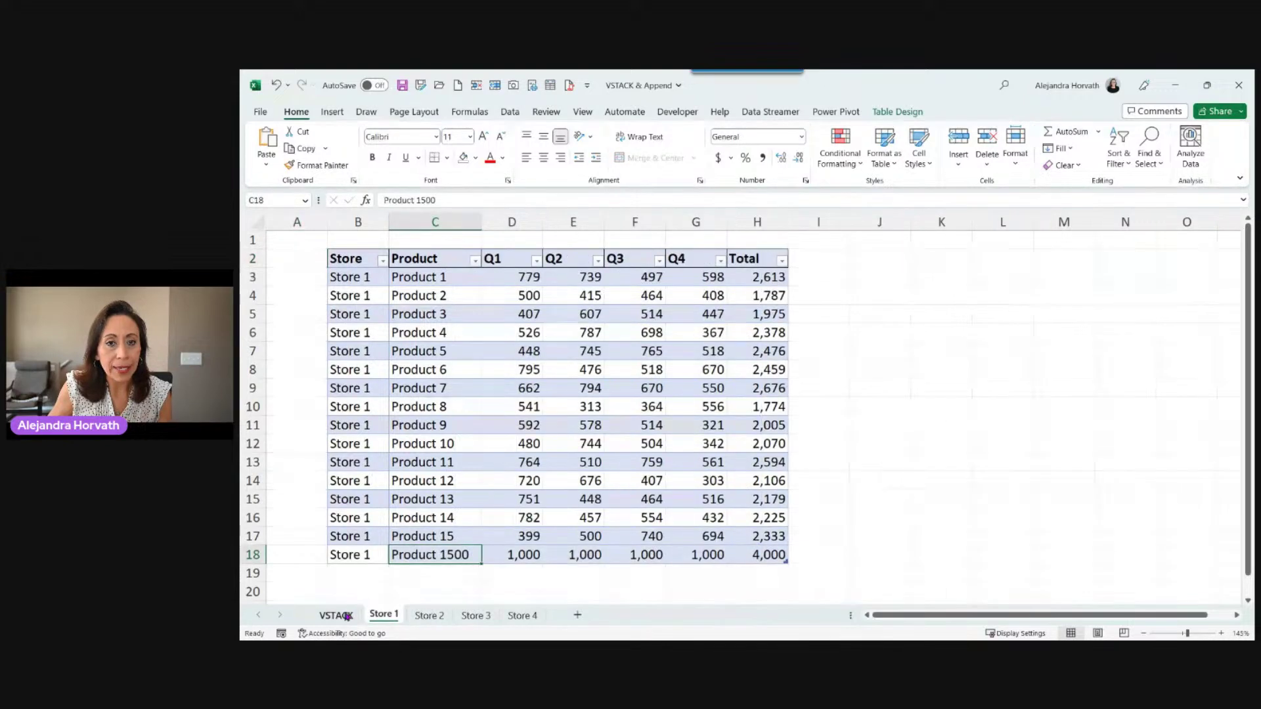
pyautogui.click(323, 616)
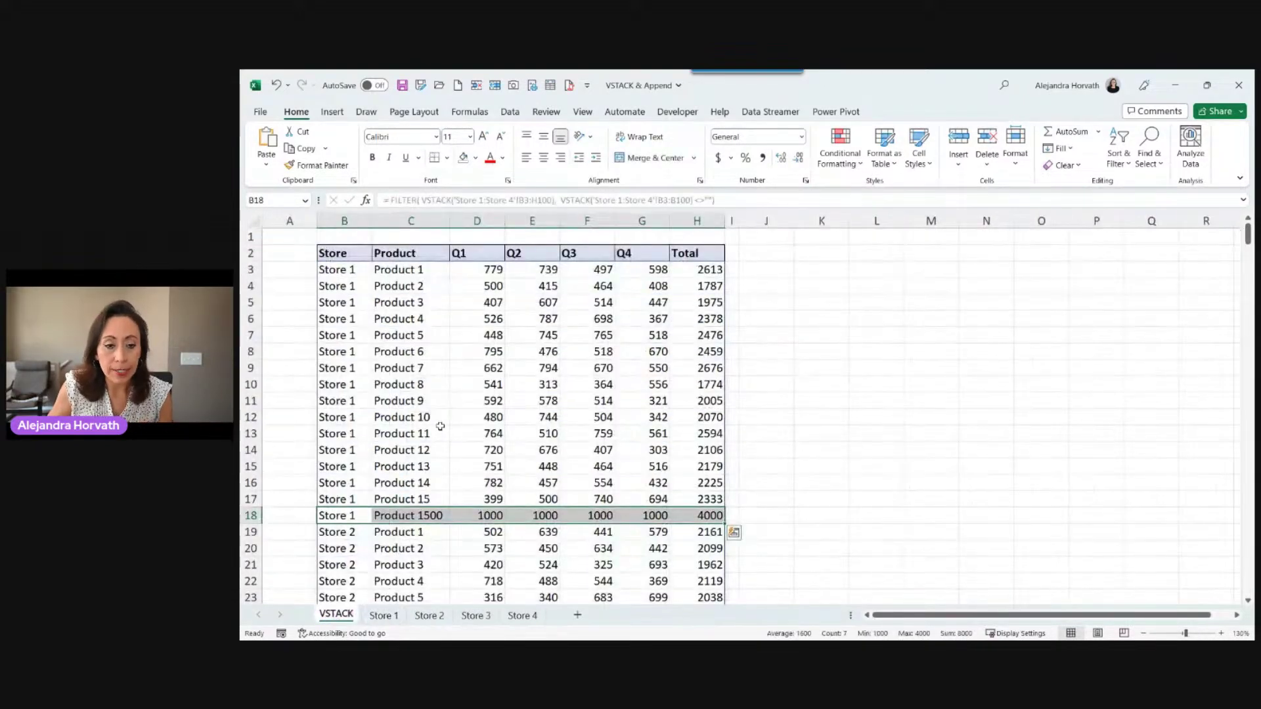
pyautogui.click(409, 268)
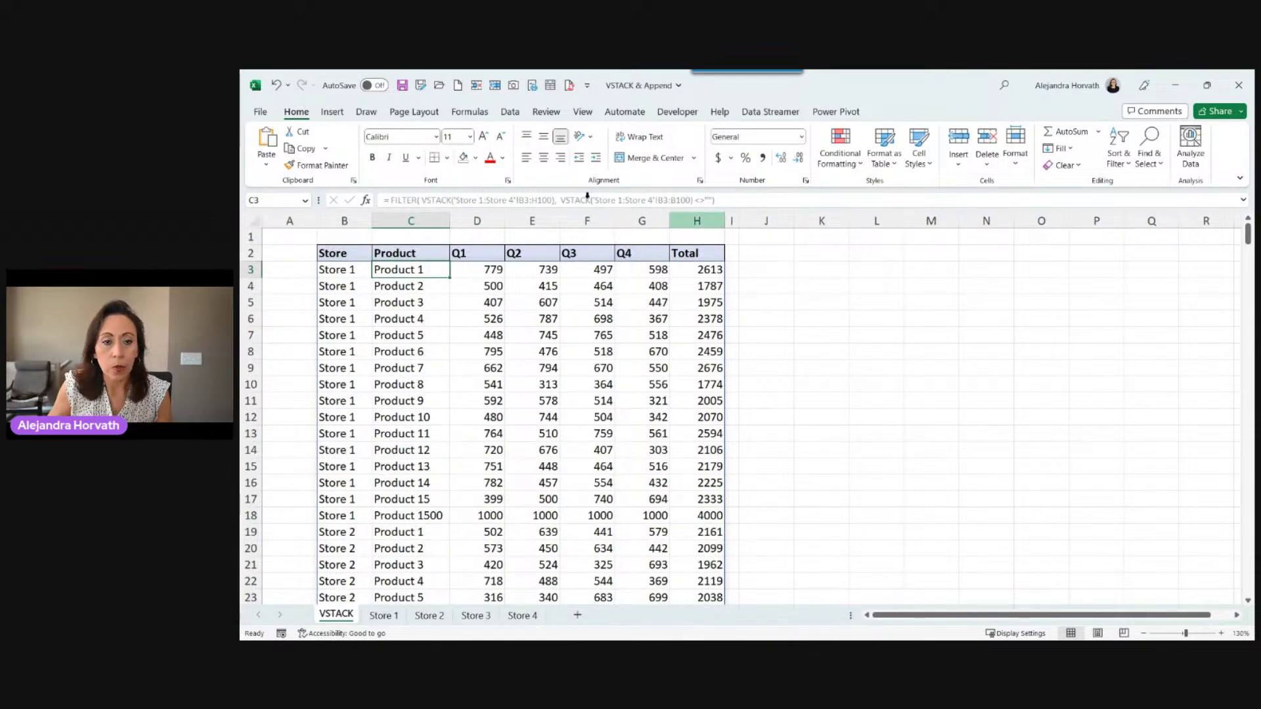
pyautogui.click(516, 113)
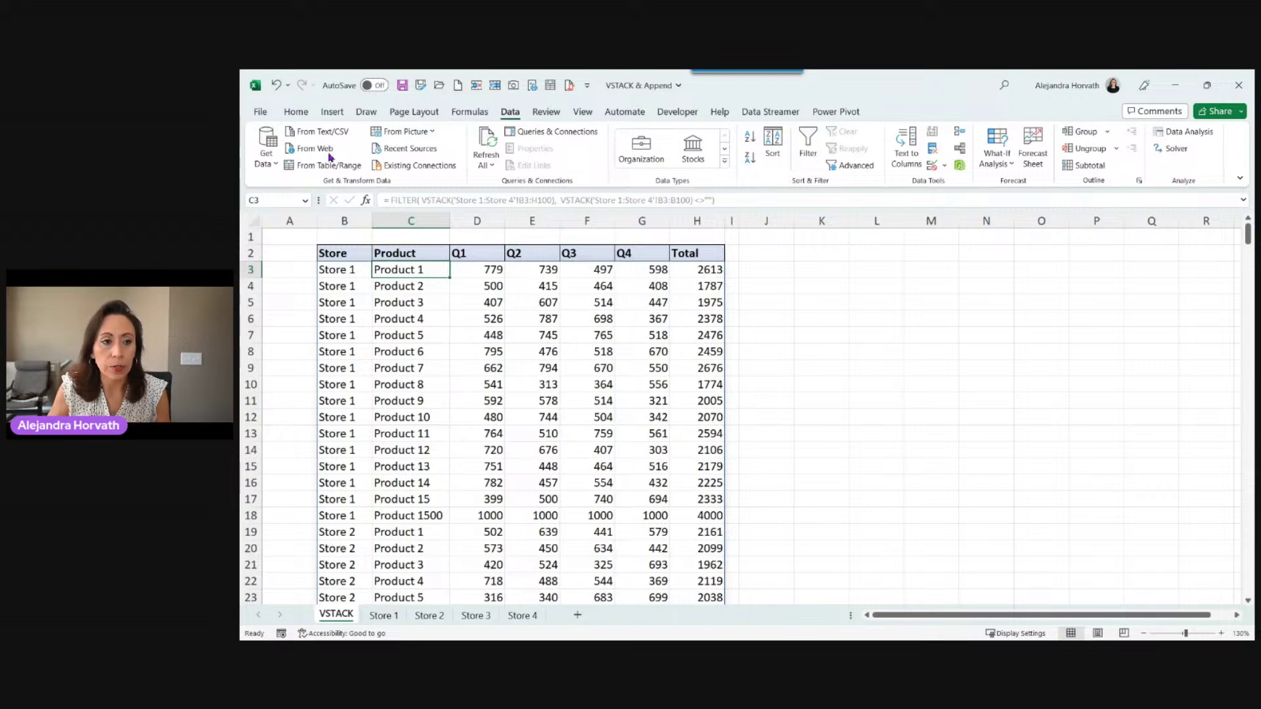
pyautogui.click(270, 161)
pyautogui.moveTo(276, 184)
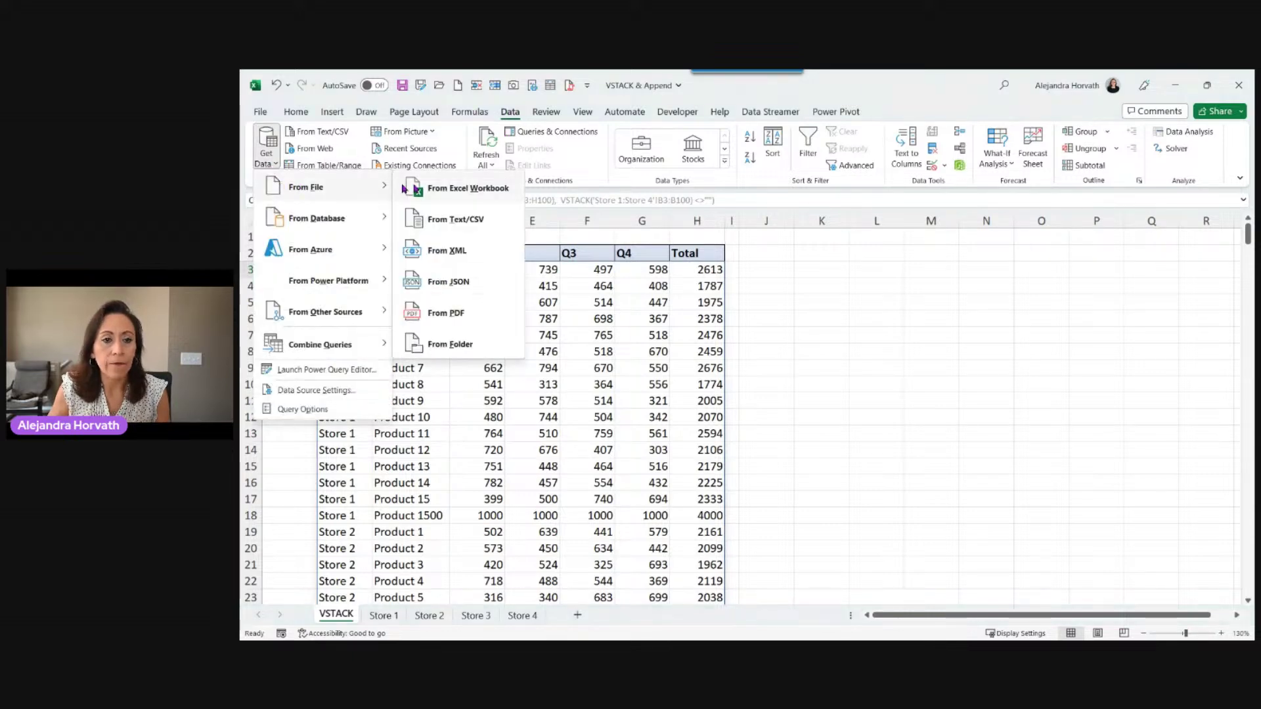
pyautogui.click(444, 190)
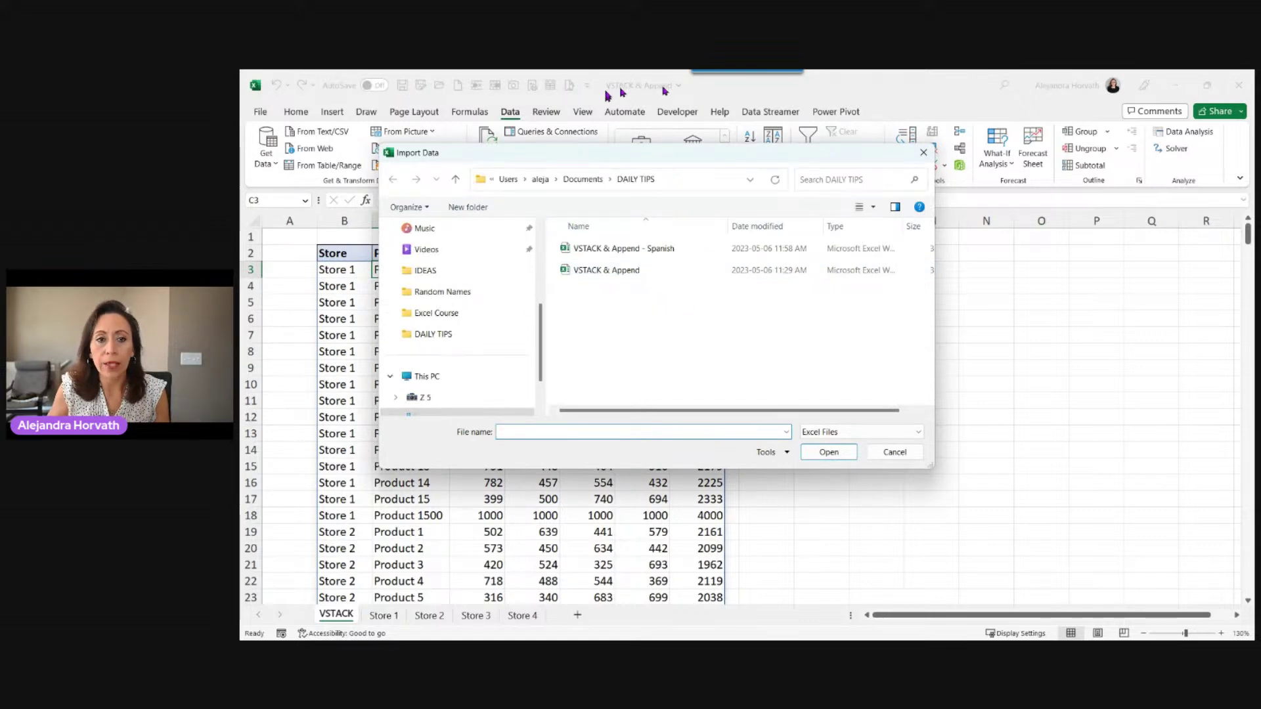
pyautogui.click(649, 275)
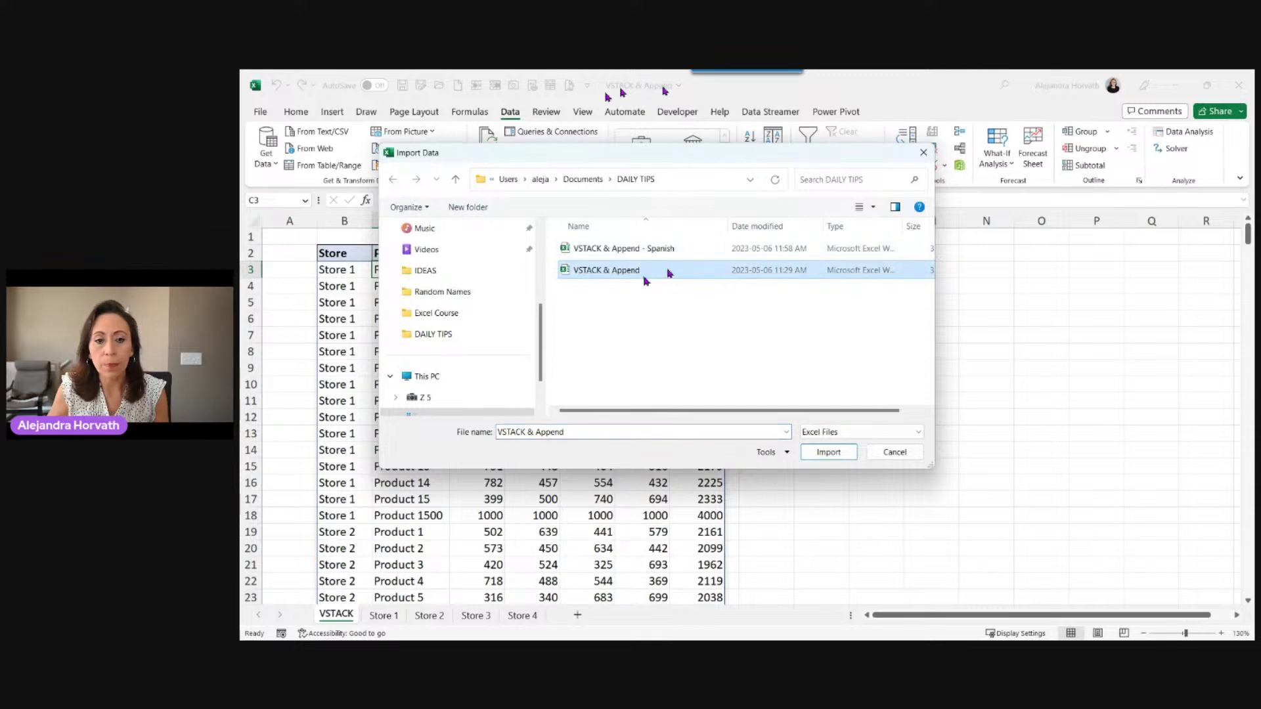
pyautogui.doubleClick(645, 281)
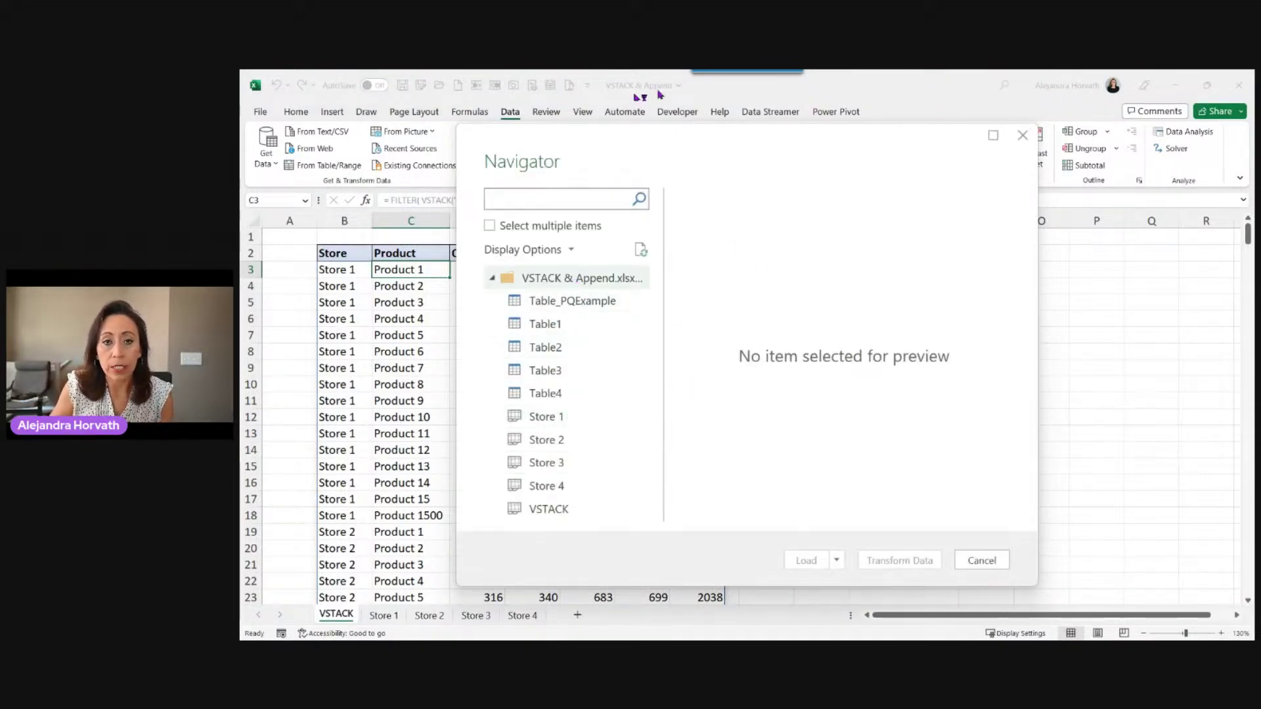
pyautogui.click(581, 278)
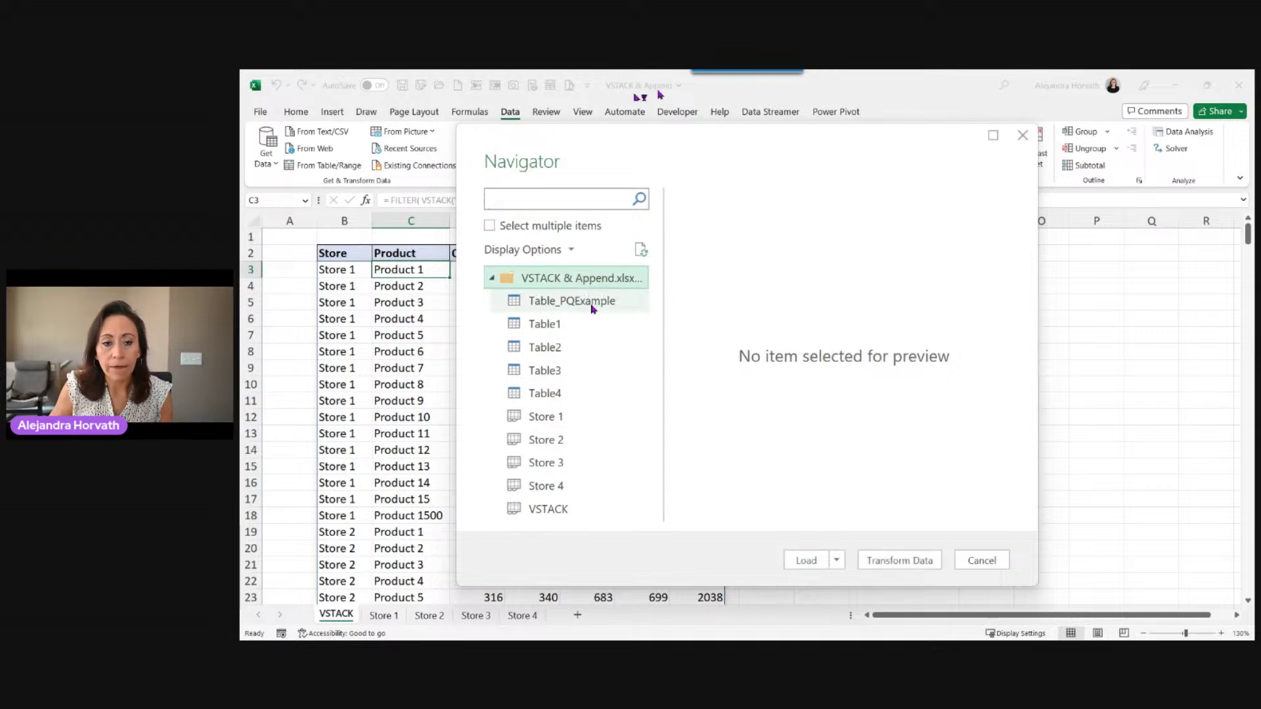
pyautogui.click(591, 305)
pyautogui.click(598, 348)
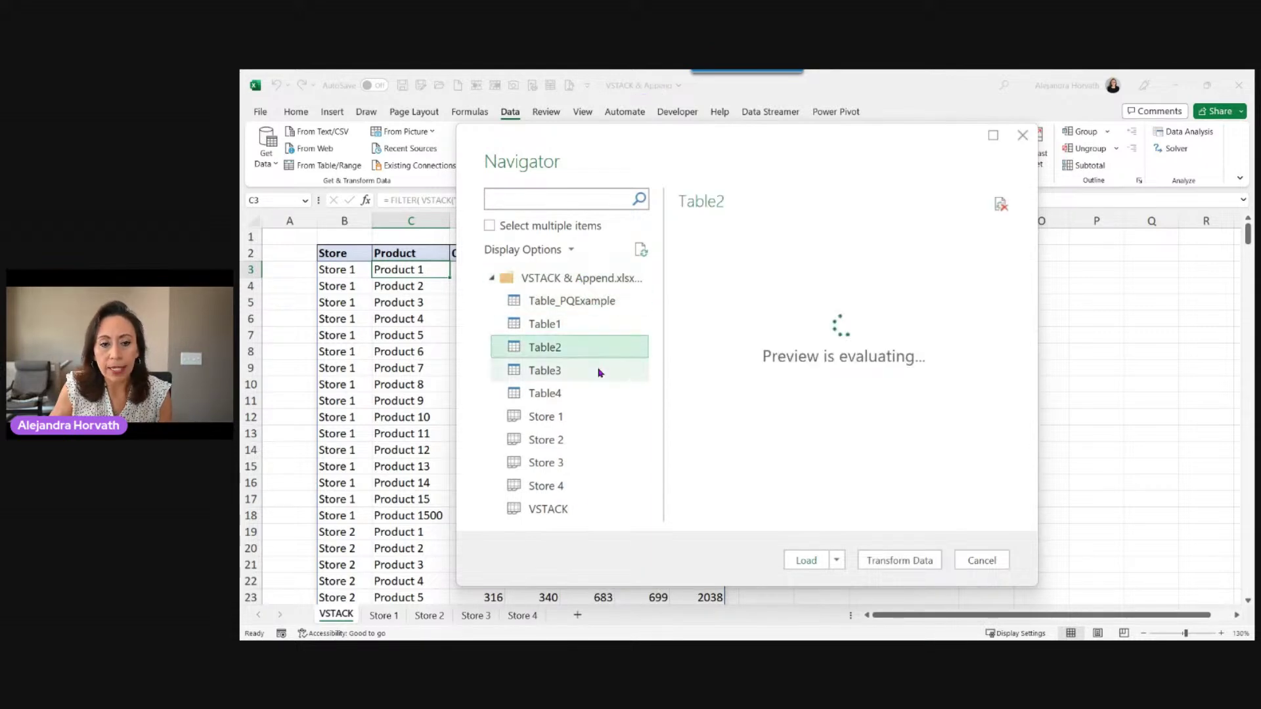
pyautogui.click(599, 371)
pyautogui.click(601, 394)
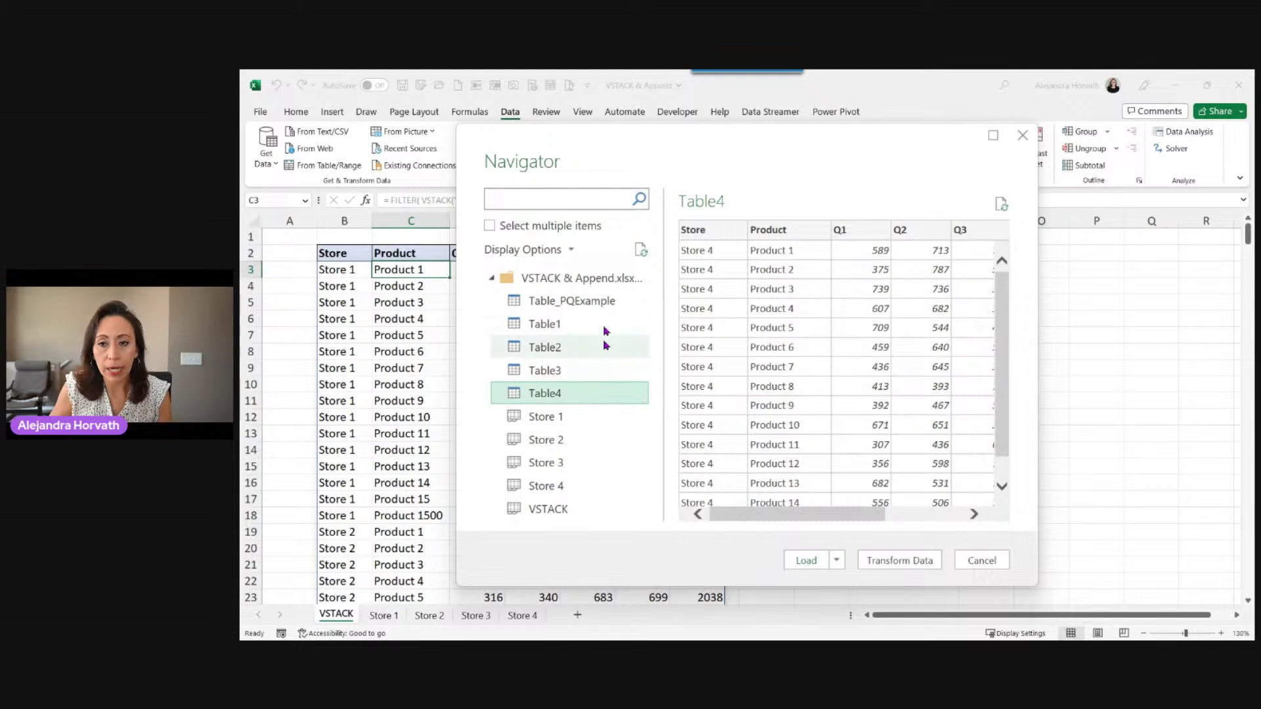
pyautogui.click(594, 303)
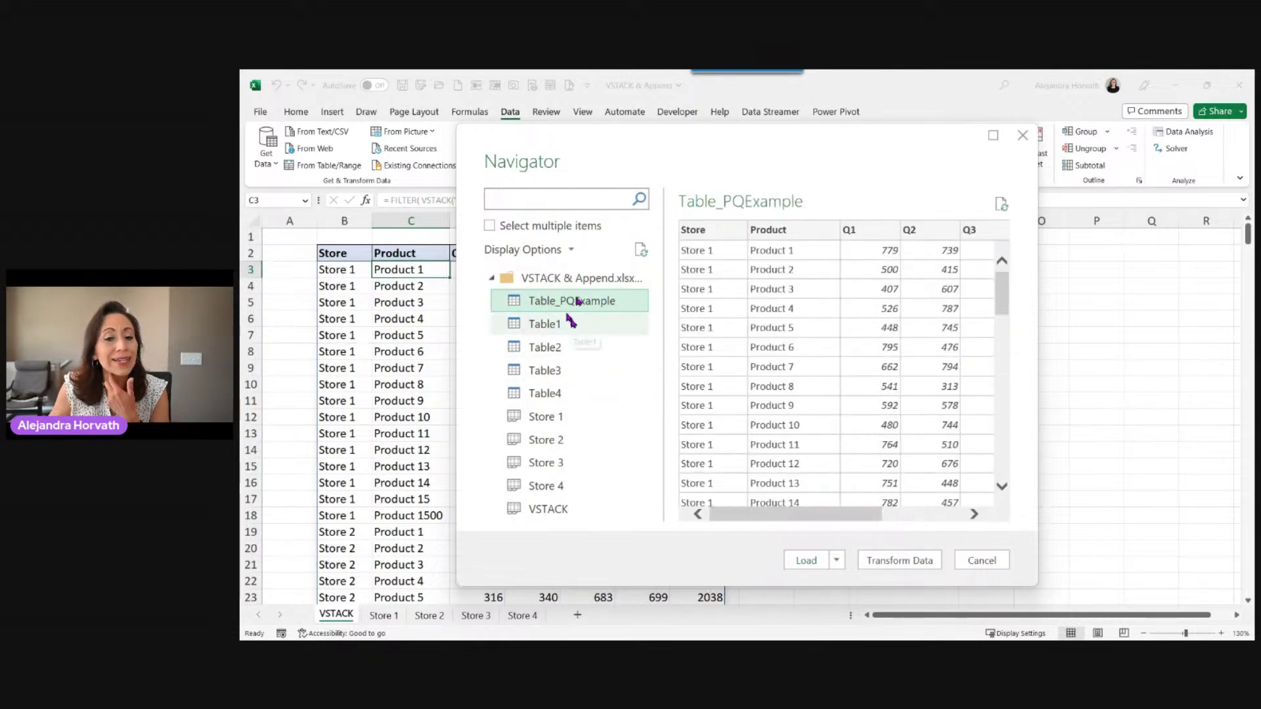
pyautogui.click(984, 561)
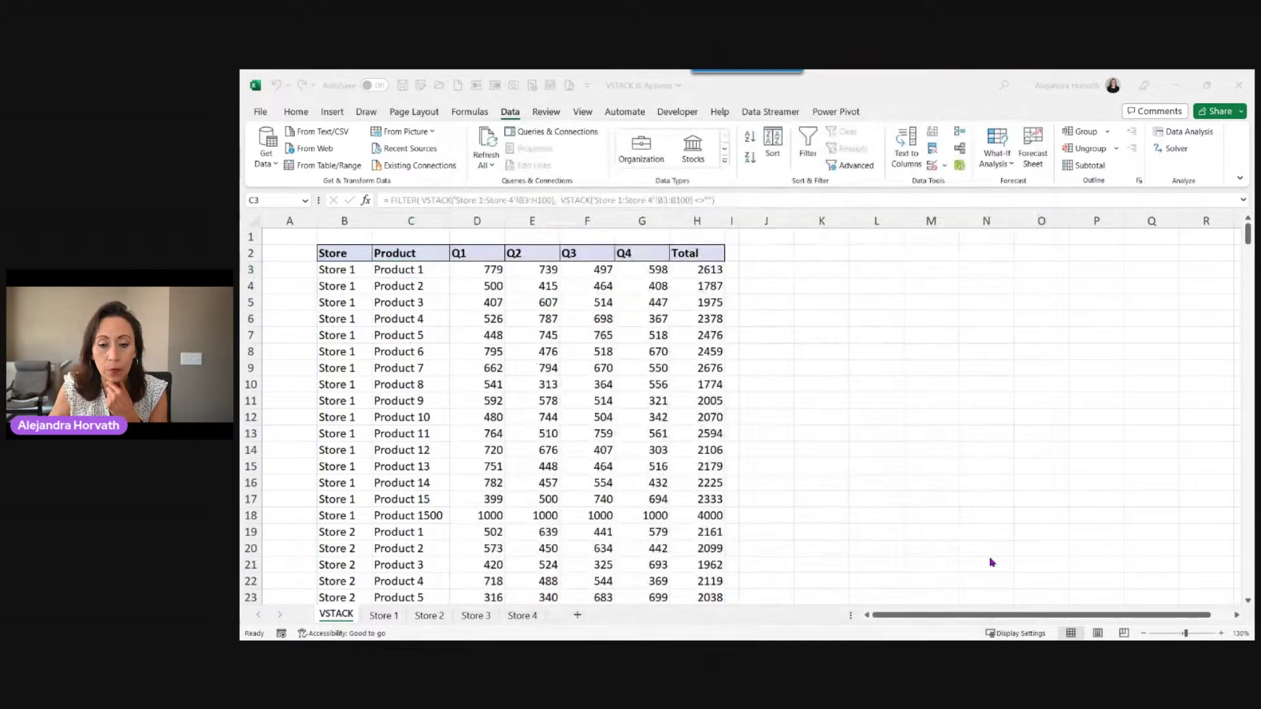
# Delete the existing PQExample query from the workbook's queries and save the workbook.
pyautogui.click(533, 135)
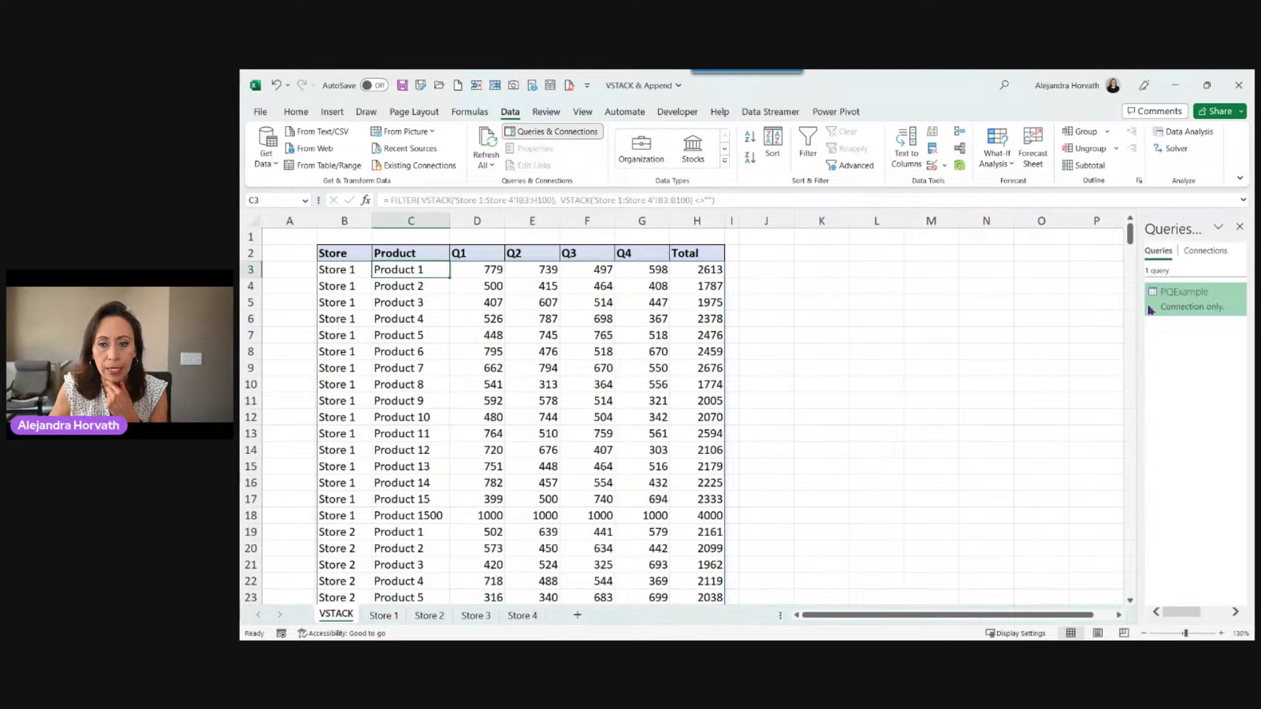
pyautogui.moveTo(1143, 351); pyautogui.dragTo(1015, 343)
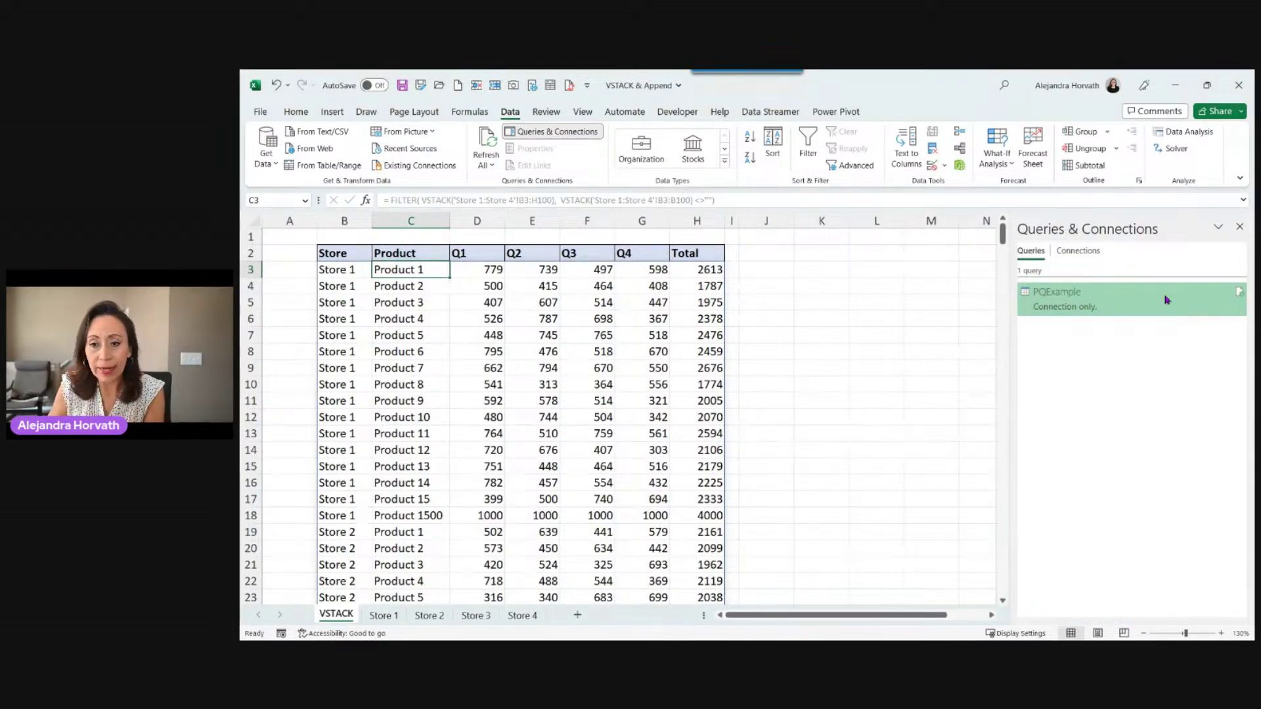
pyautogui.press('Delete')
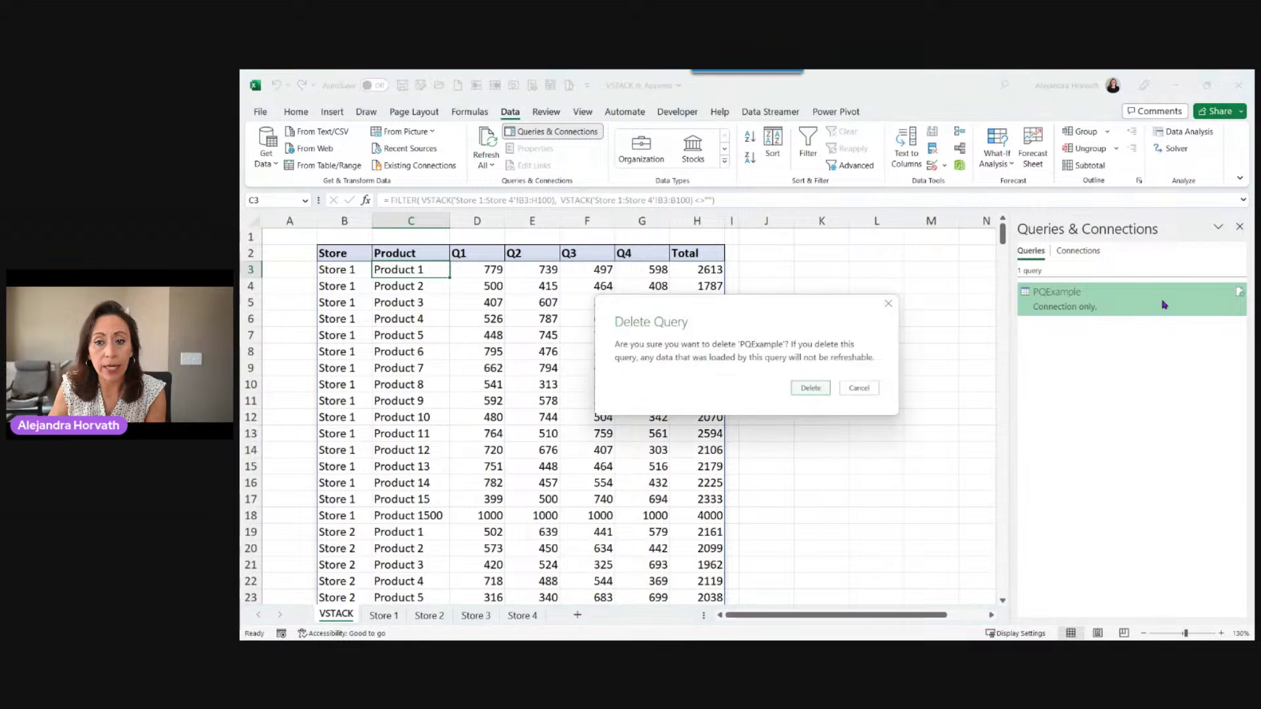
pyautogui.click(811, 388)
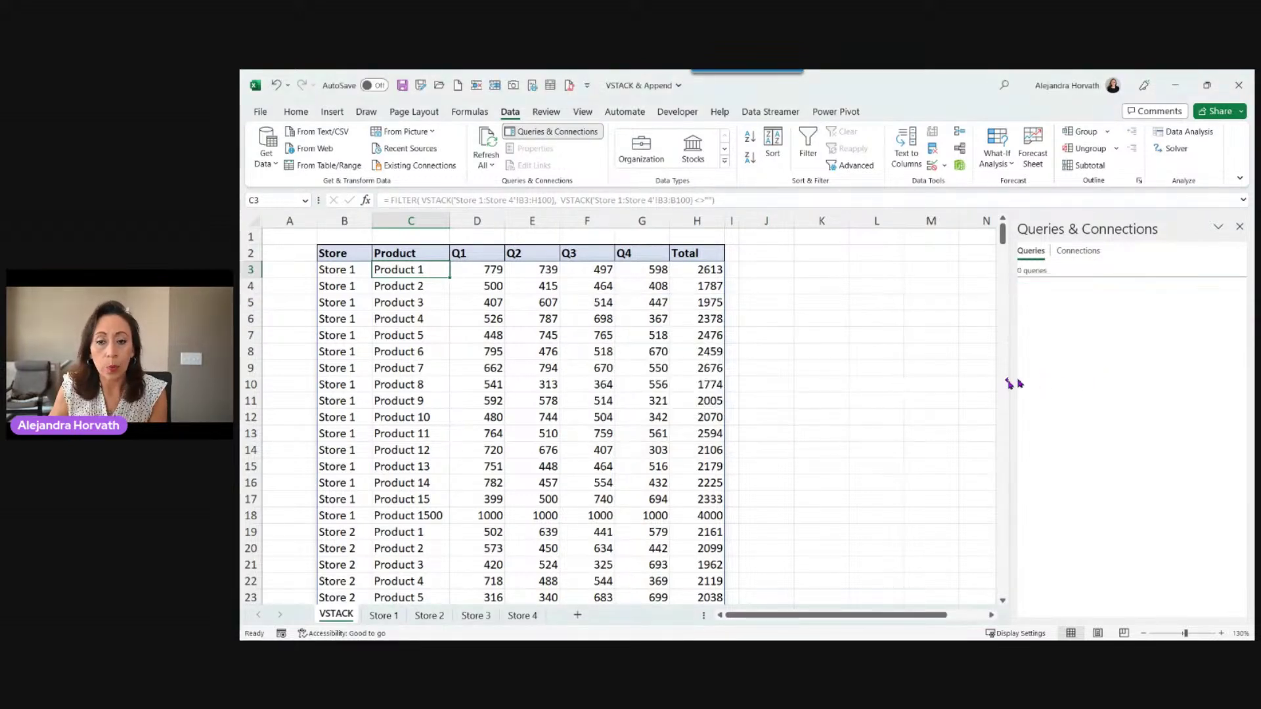
pyautogui.moveTo(1008, 384); pyautogui.dragTo(1082, 371)
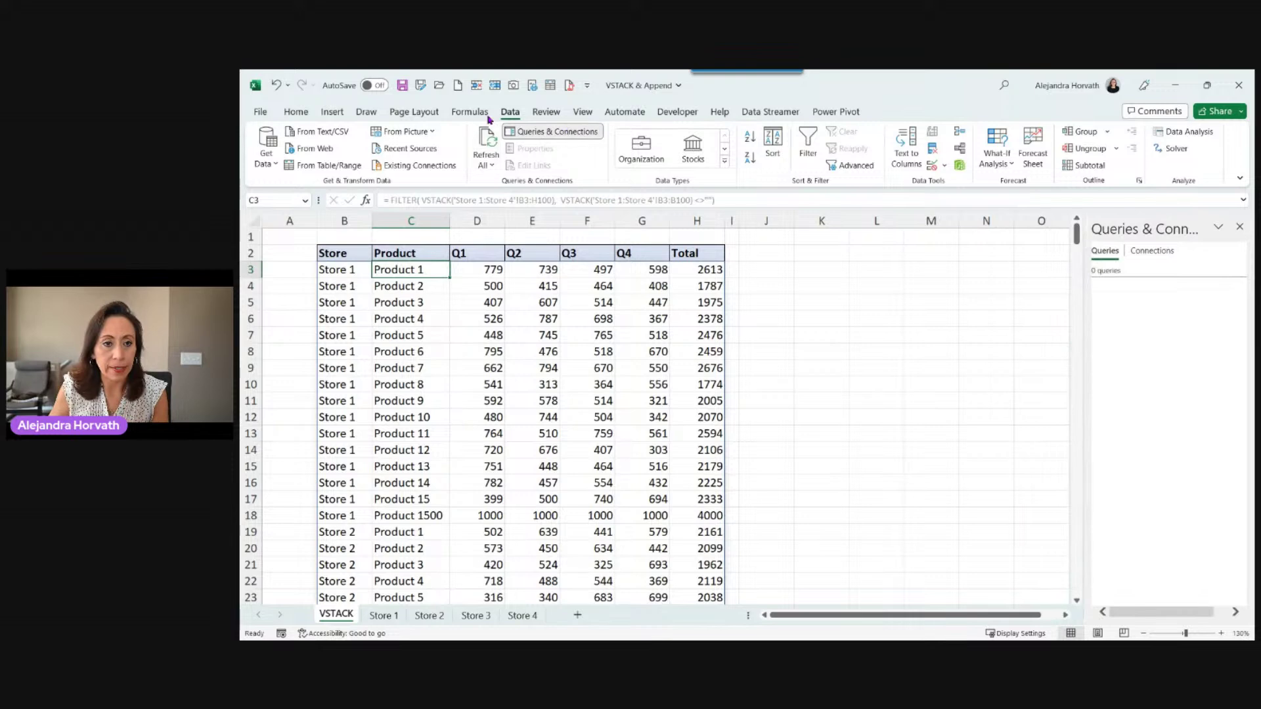
pyautogui.hotkey('ctrl', 's')
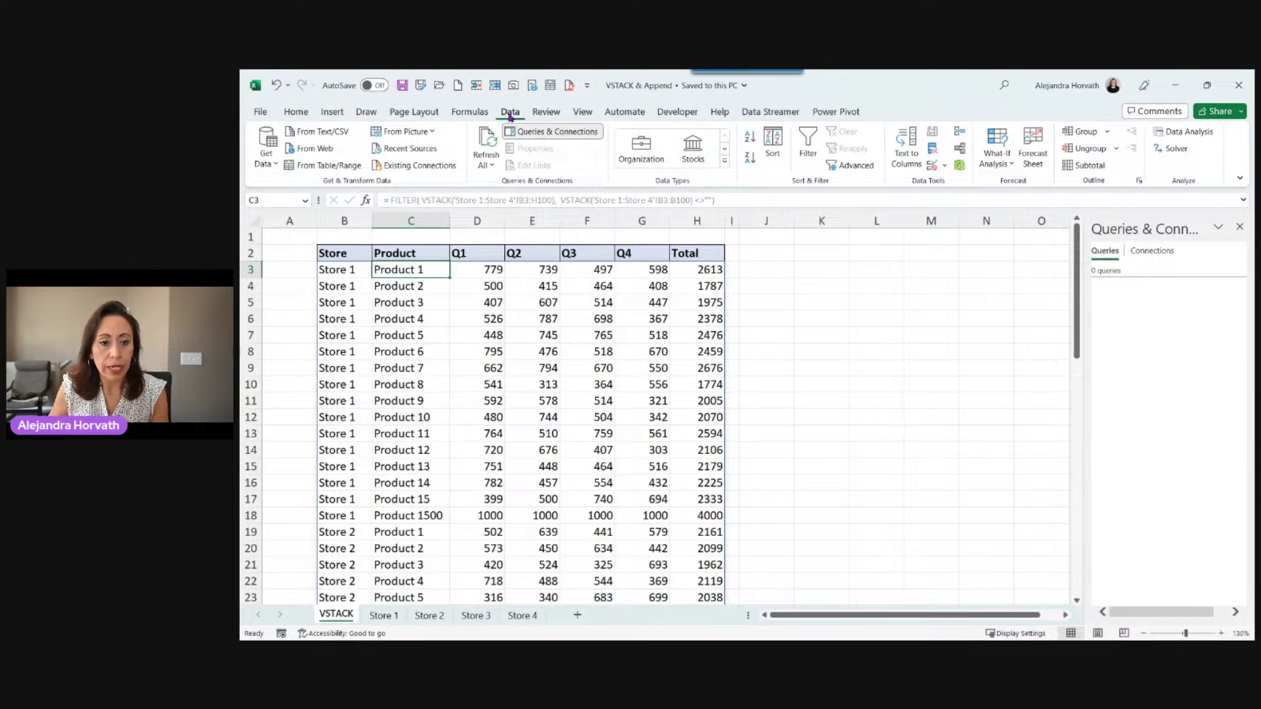
# Import the VSTACK & Append workbook as a data source and open the whole file, not a single table, for transformation in Power Query.
pyautogui.click(266, 153)
pyautogui.moveTo(293, 190)
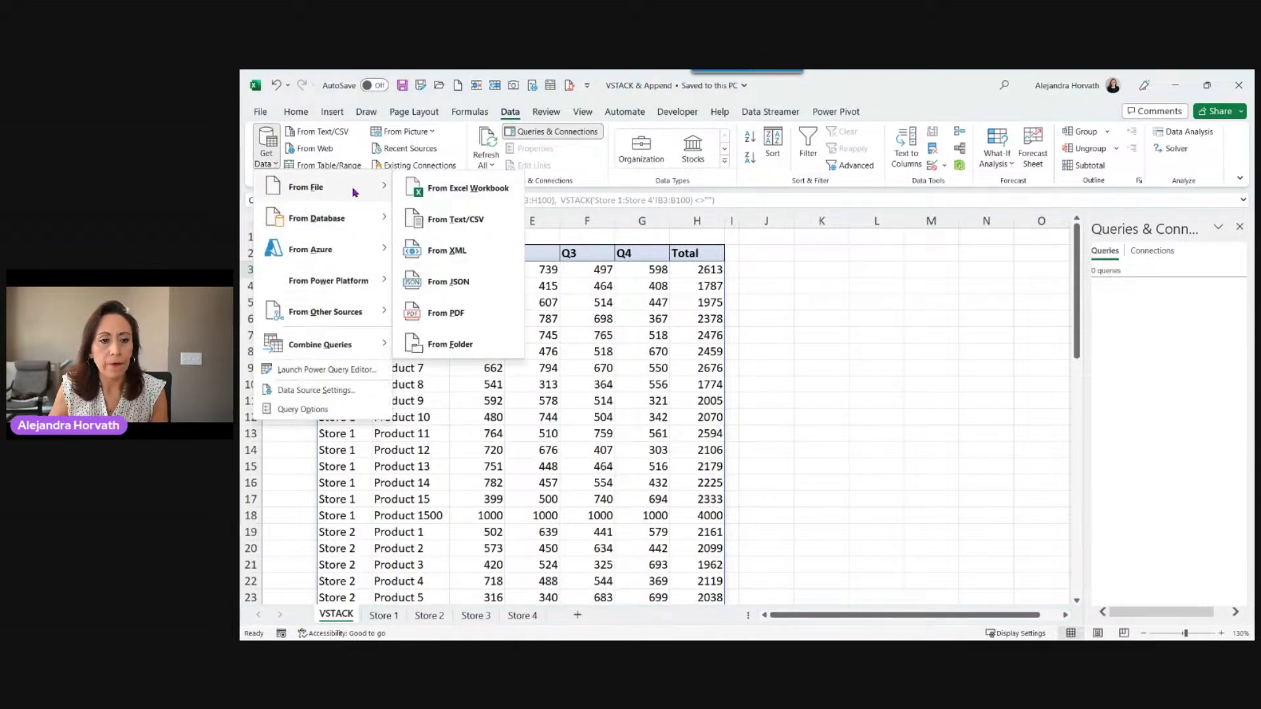
pyautogui.click(459, 188)
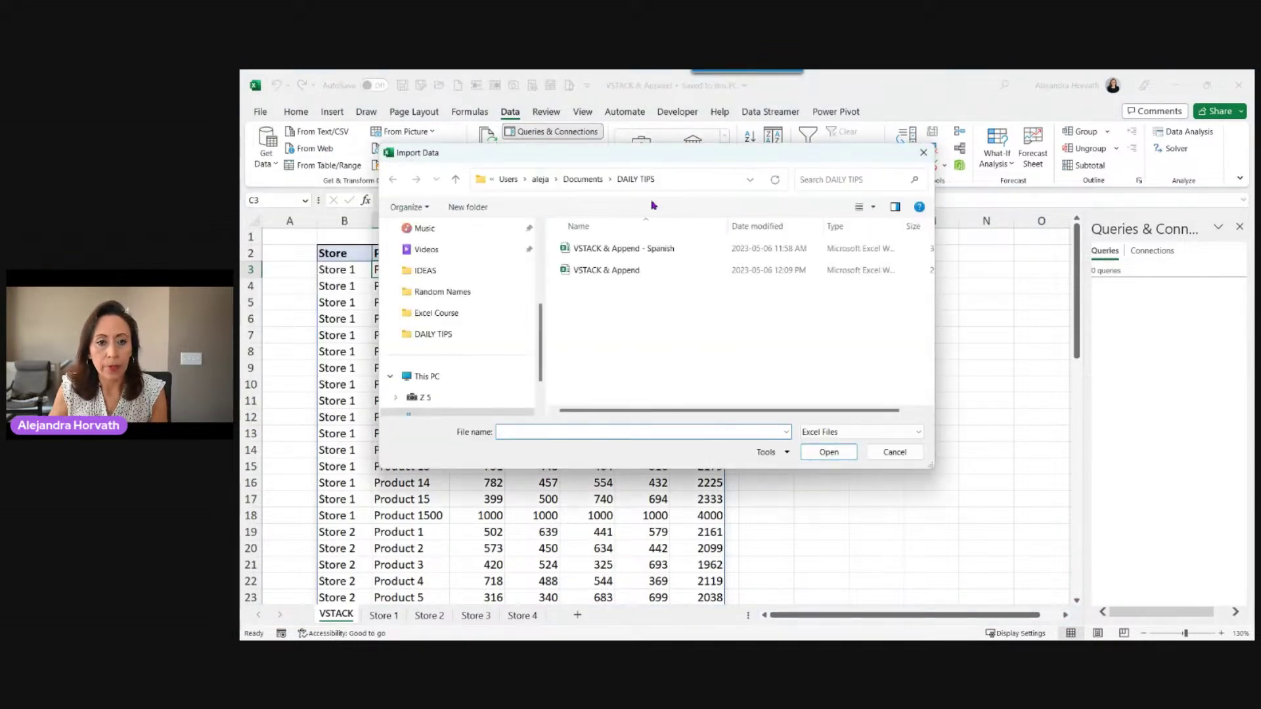
pyautogui.doubleClick(629, 271)
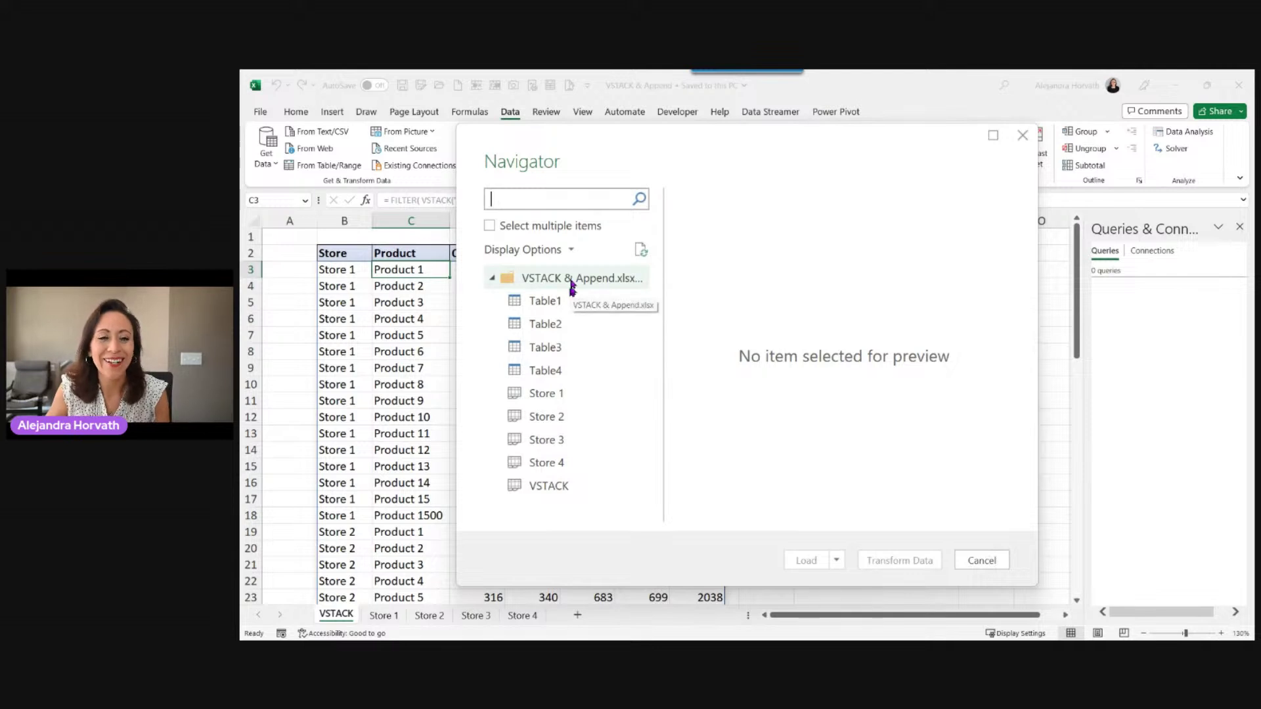
pyautogui.click(571, 284)
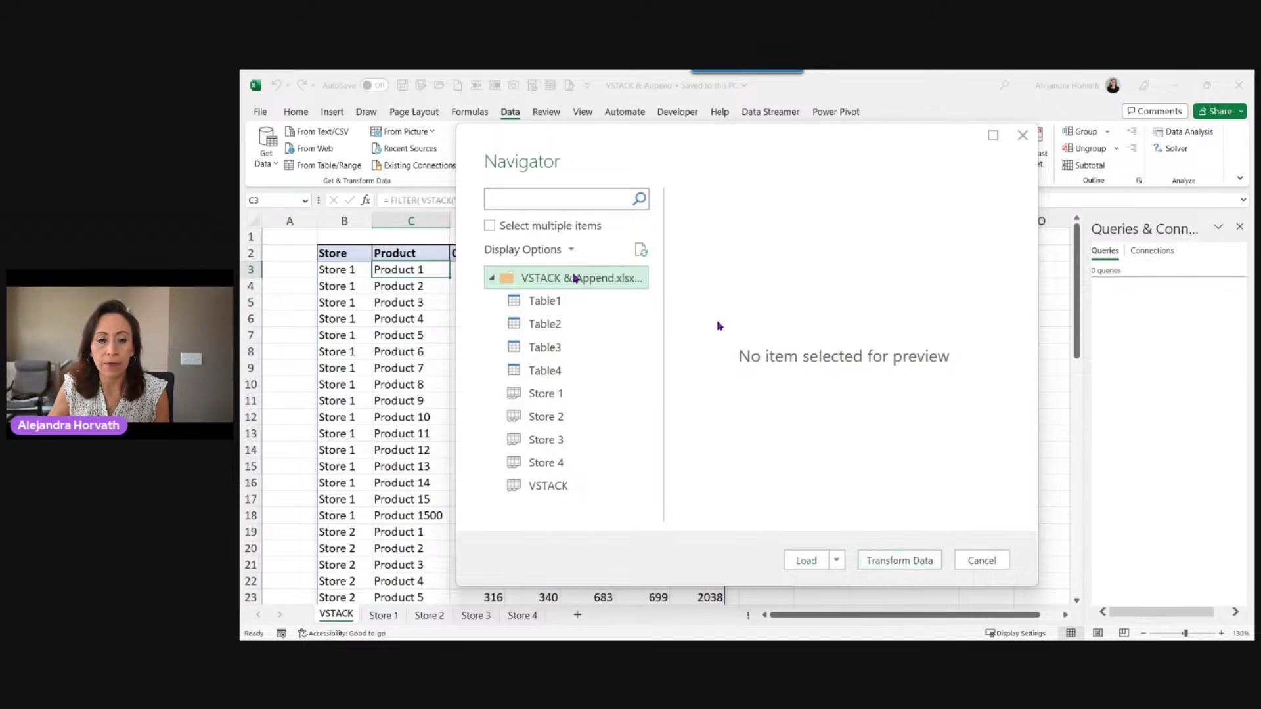
pyautogui.rightClick(552, 278)
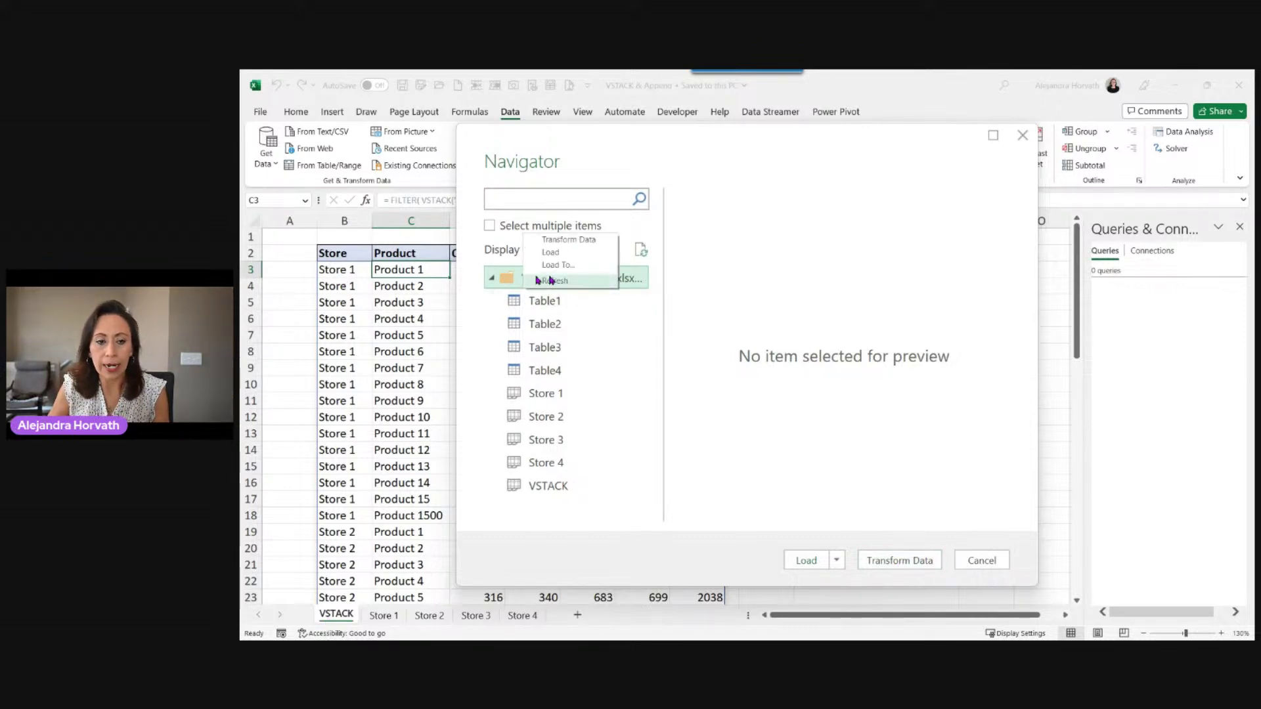
pyautogui.click(560, 241)
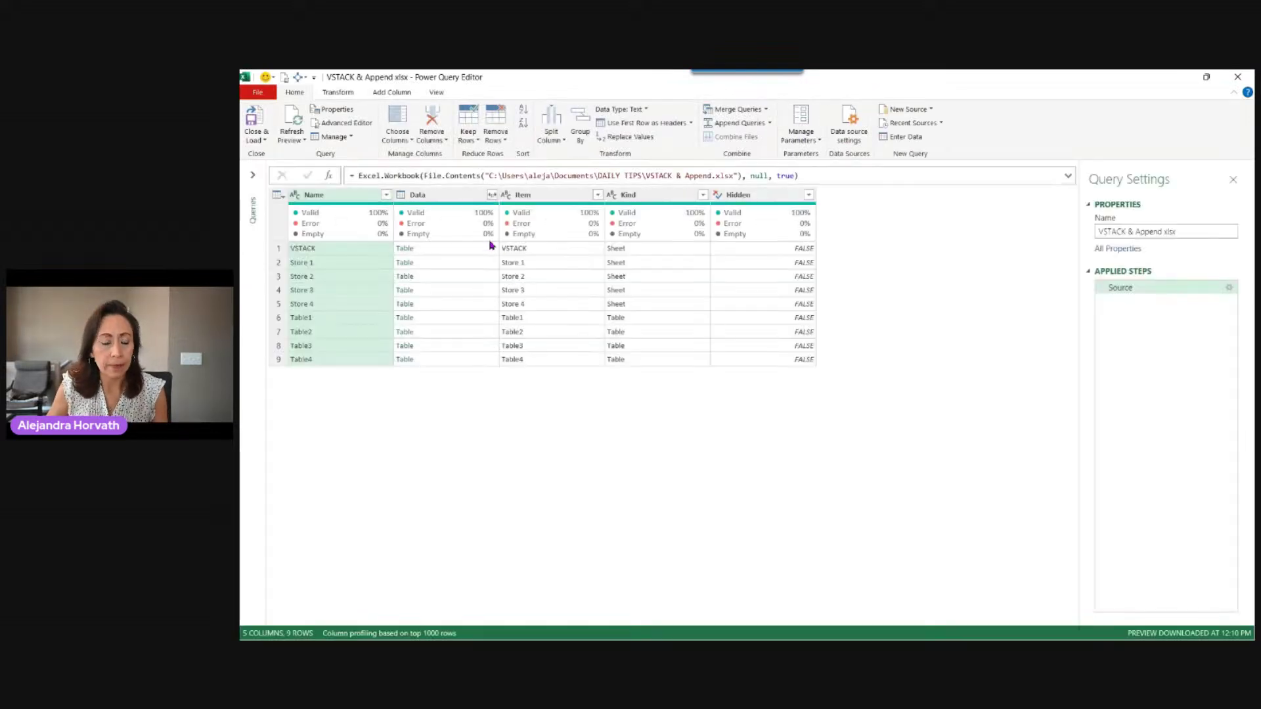
# Enlarge the Power Query Editor display and rename the imported query as PQExample.
pyautogui.click(252, 175)
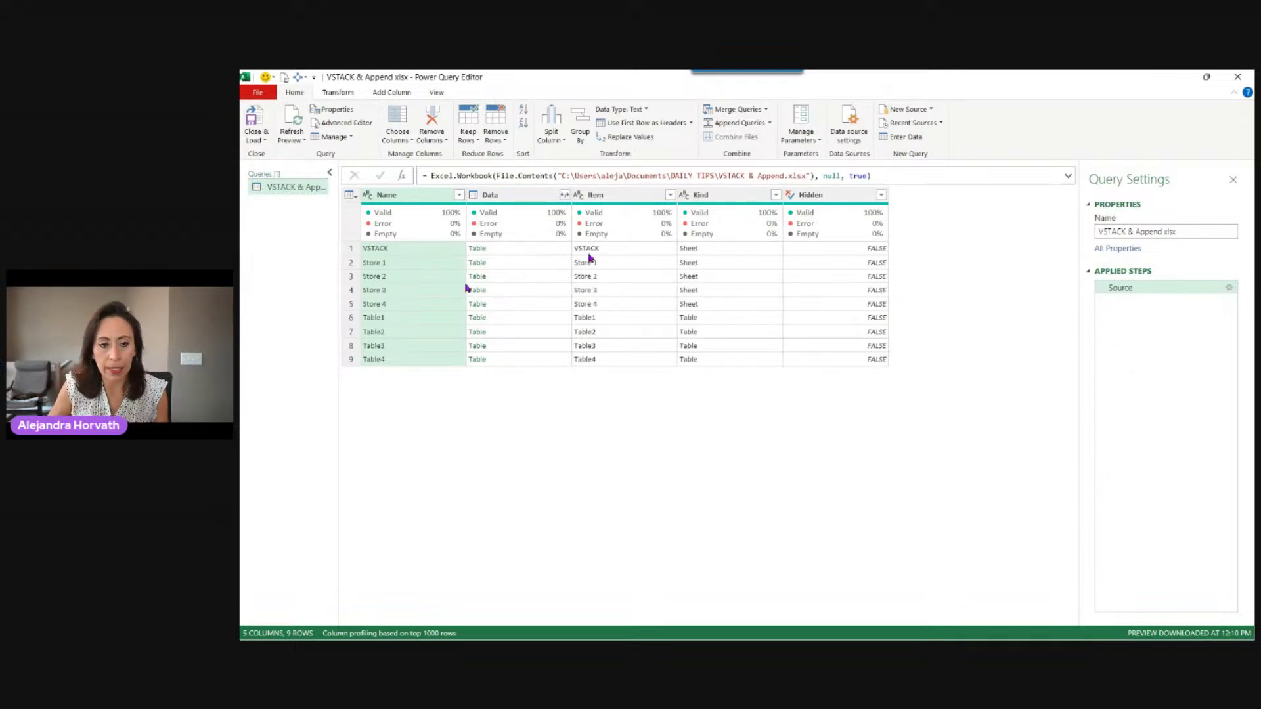
pyautogui.hotkey('ctrl', 'shift', '+')
pyautogui.hotkey('ctrl', 'shift', '+')
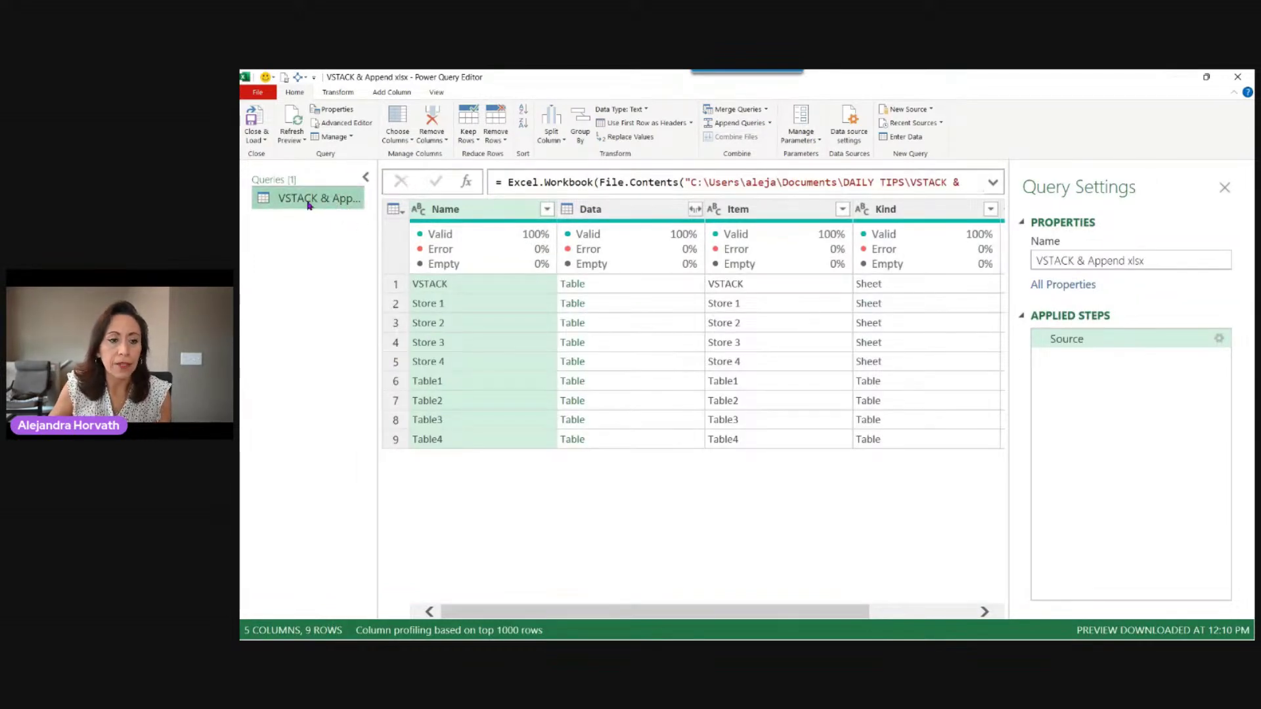
pyautogui.doubleClick(311, 199)
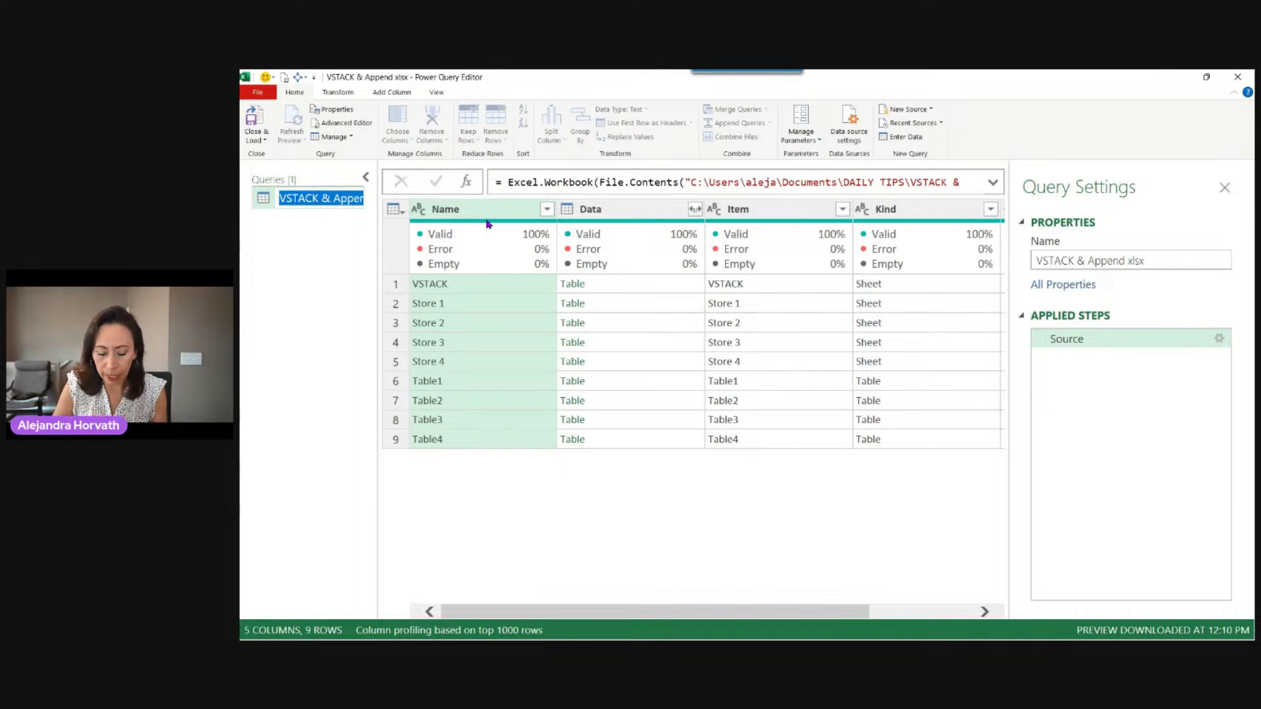
pyautogui.write('PQ')
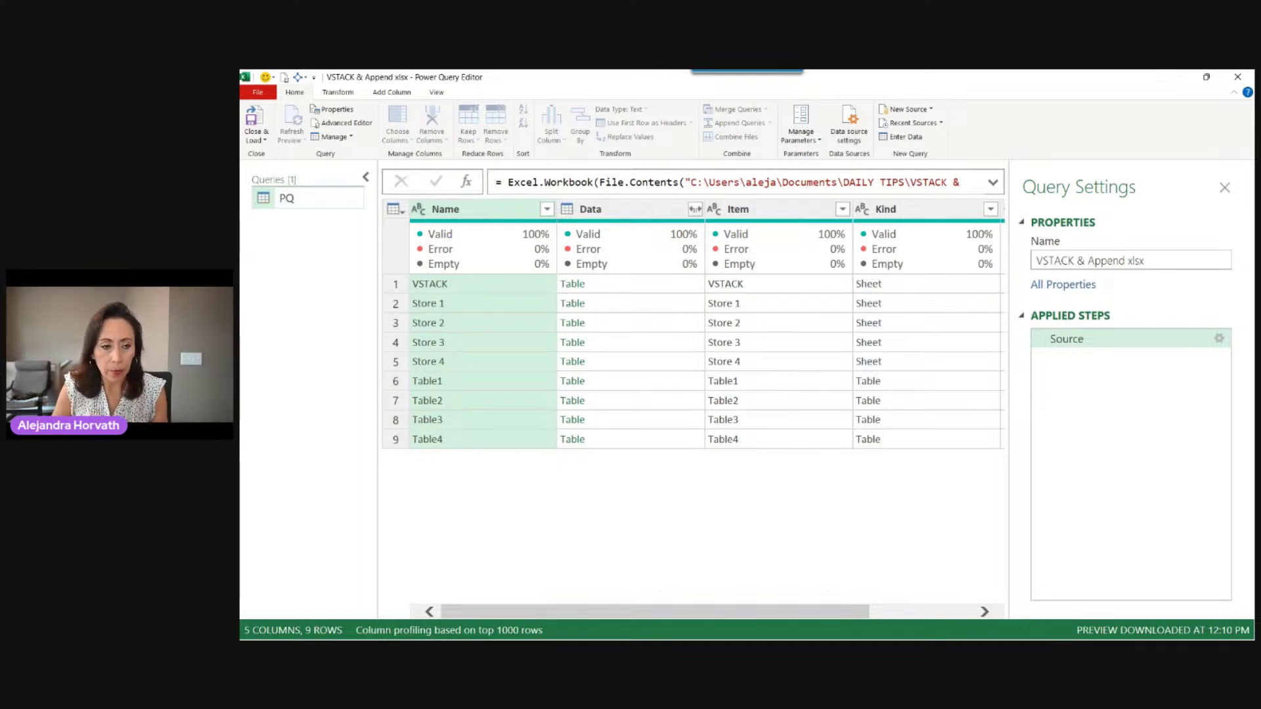
pyautogui.write('Example')
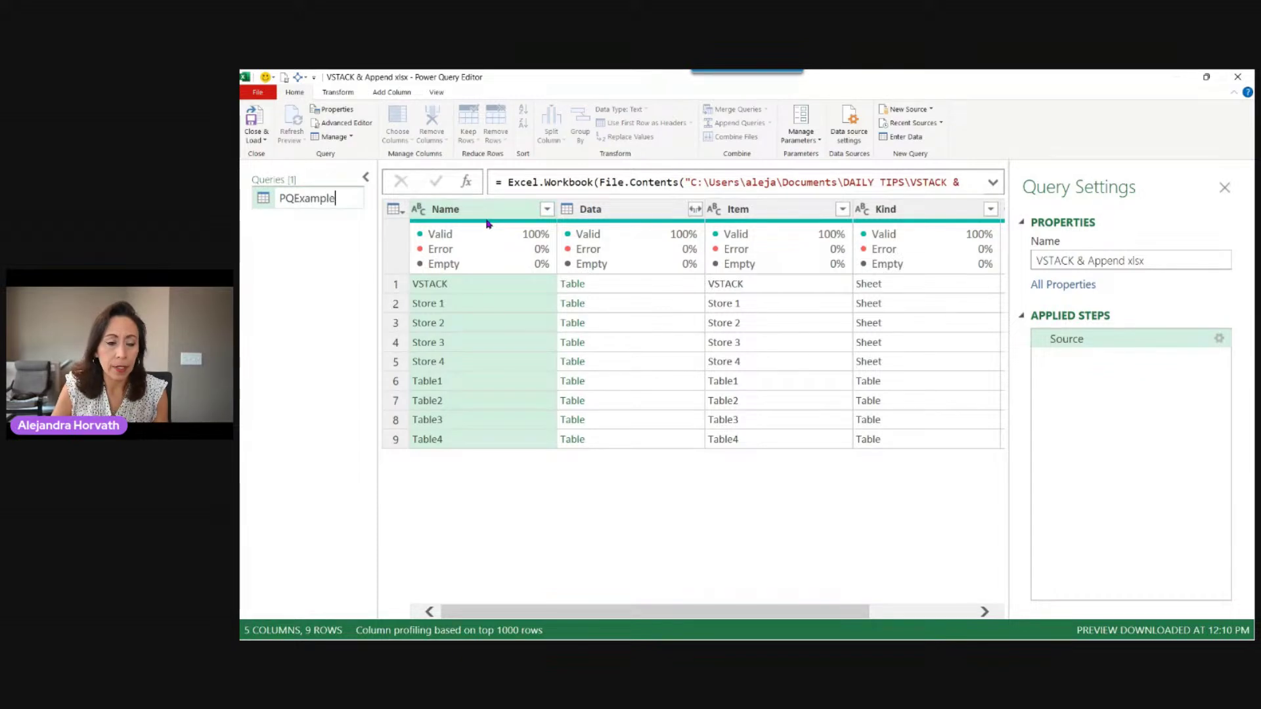
pyautogui.press('Return')
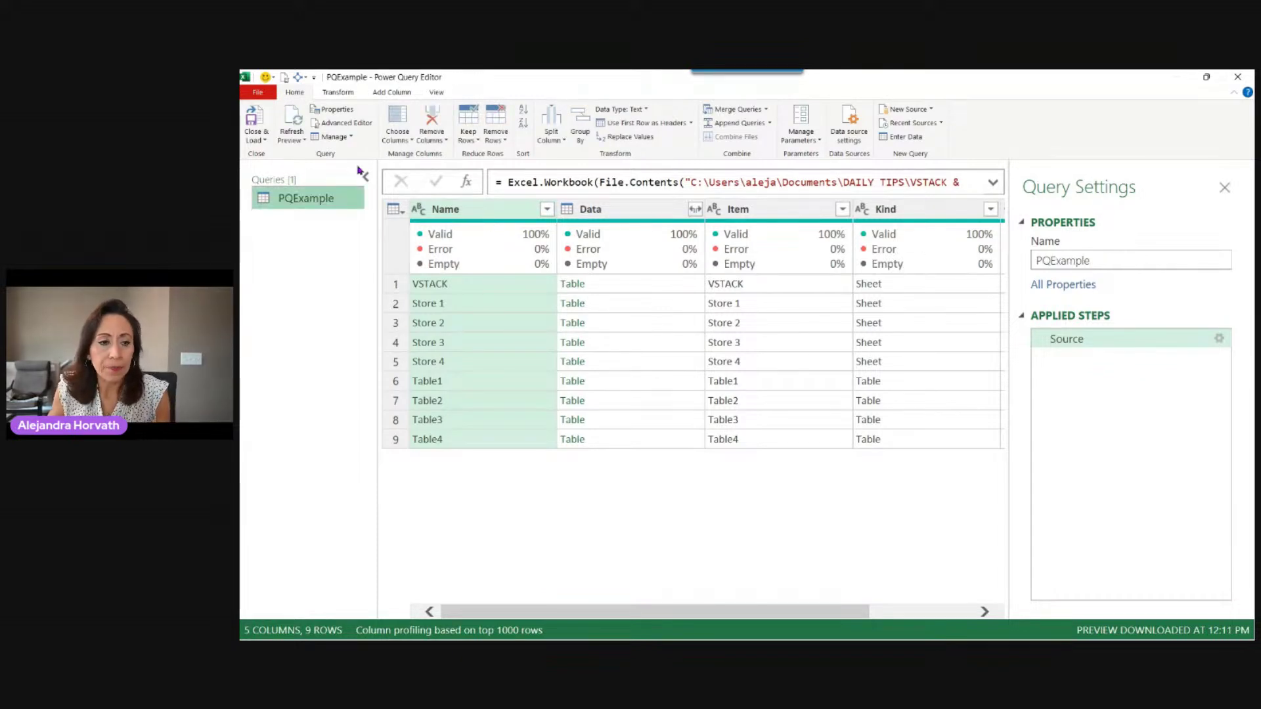
pyautogui.click(364, 176)
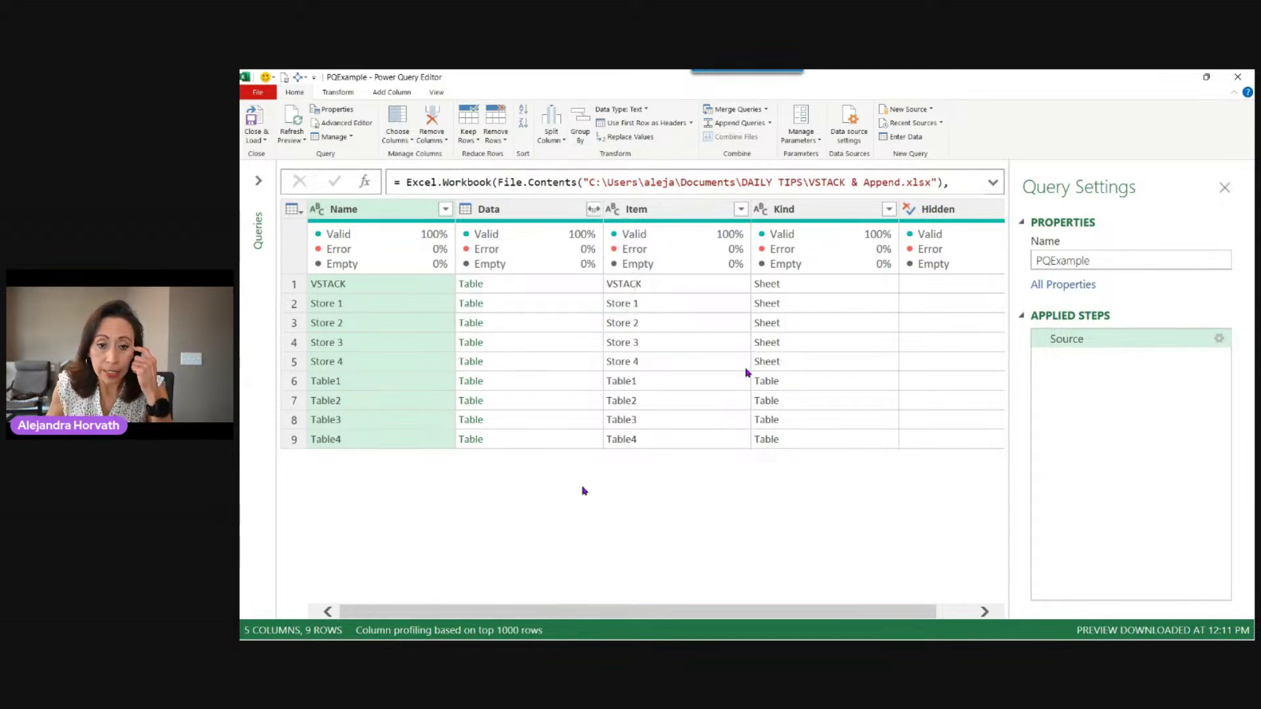
# Examine the Kind column to tell the workbook's sheets apart from its tables.
pyautogui.click(826, 362)
pyautogui.click(826, 342)
pyautogui.click(849, 285)
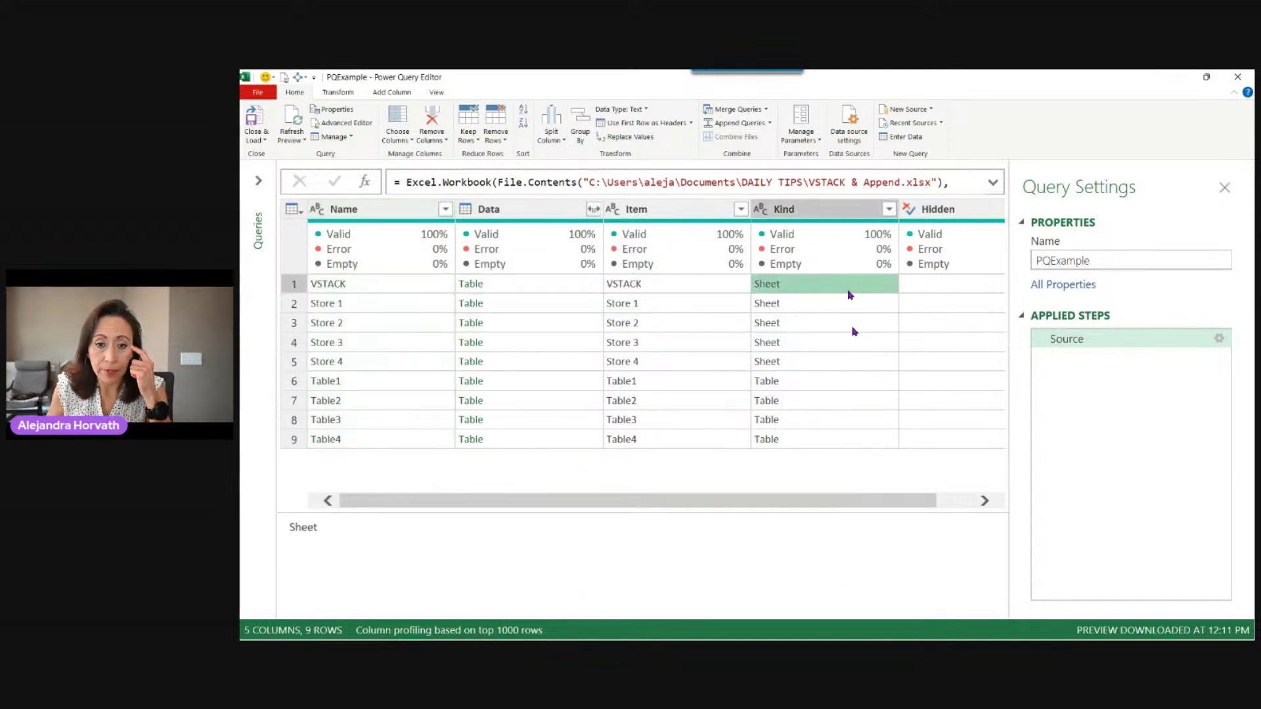
pyautogui.click(857, 381)
pyautogui.click(863, 418)
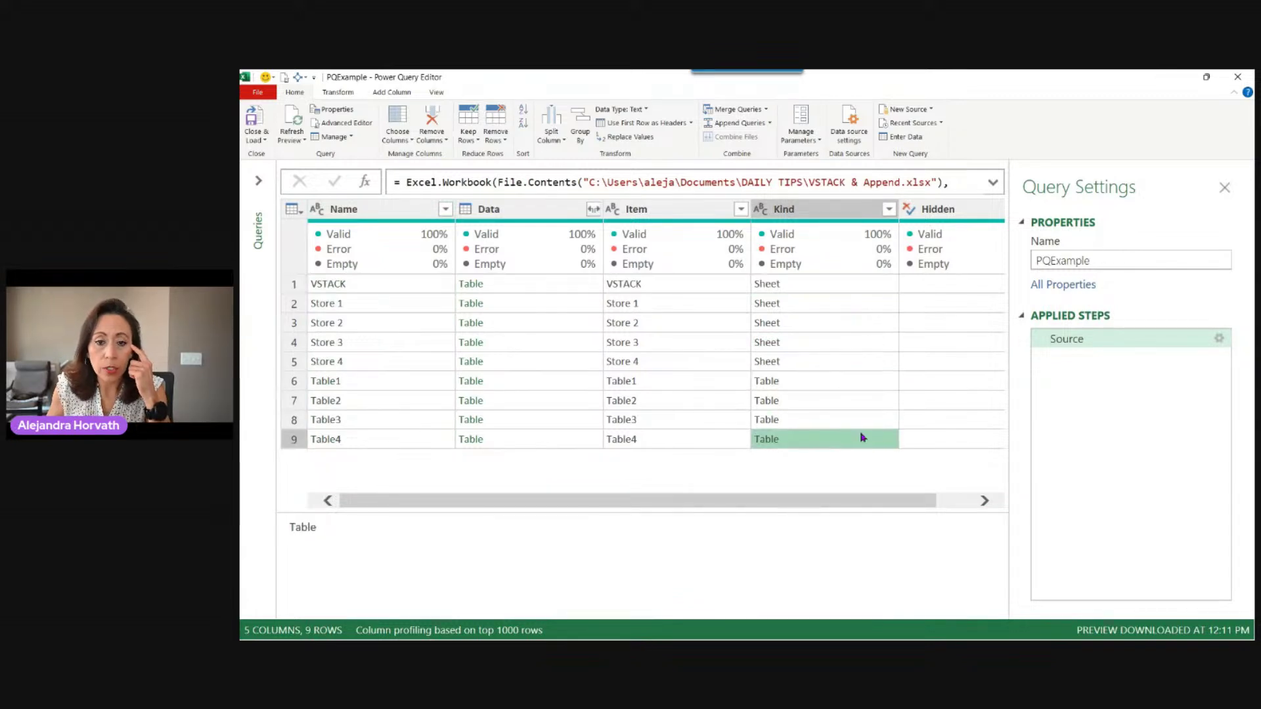
pyautogui.click(826, 362)
# Preview the contents of Table1 through Table4 in the Data column, followed by those of the VSTACK and Store 1 sheets.
pyautogui.click(547, 380)
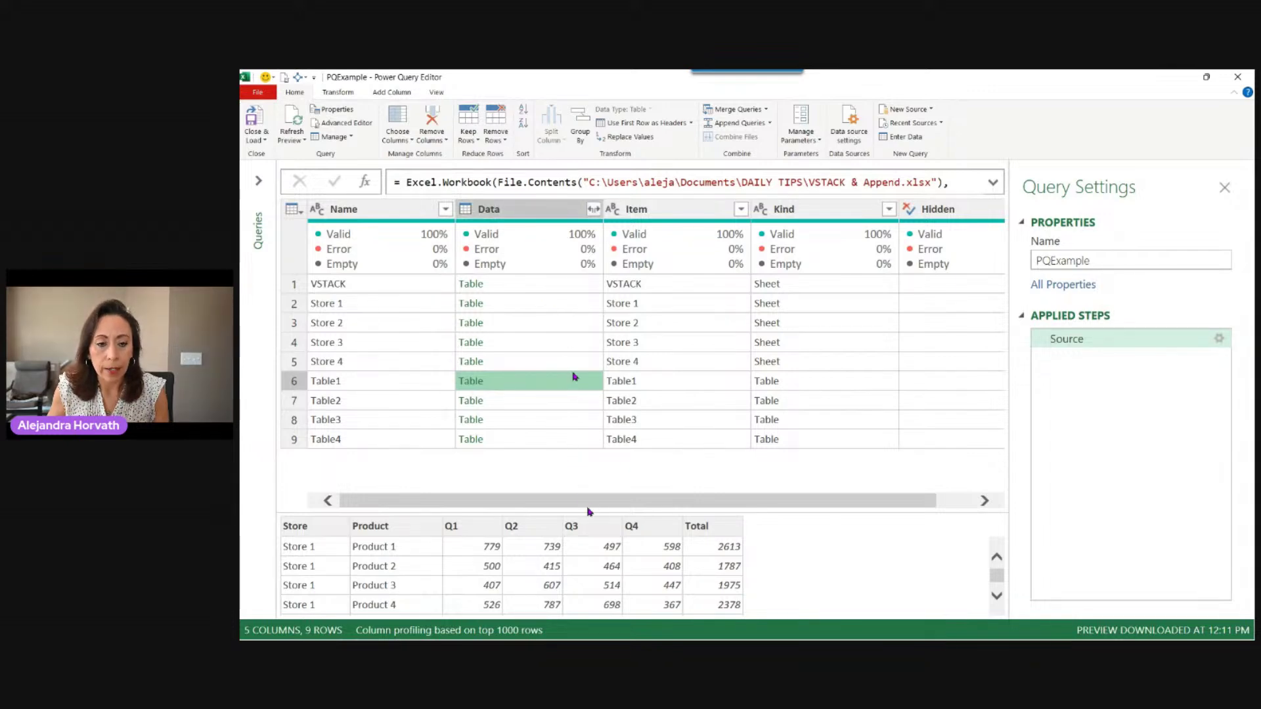
pyautogui.moveTo(603, 487); pyautogui.dragTo(603, 461)
pyautogui.scroll(-2, 614, 519)
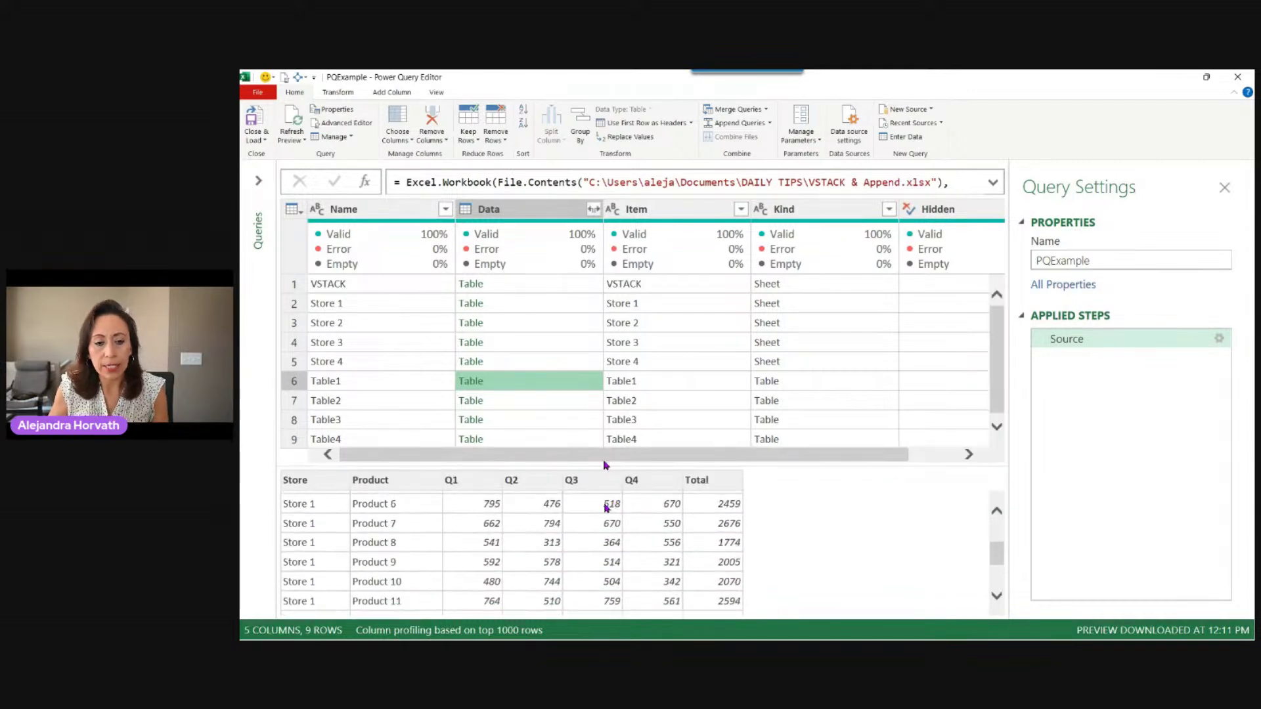
pyautogui.click(578, 402)
pyautogui.click(578, 420)
pyautogui.click(582, 440)
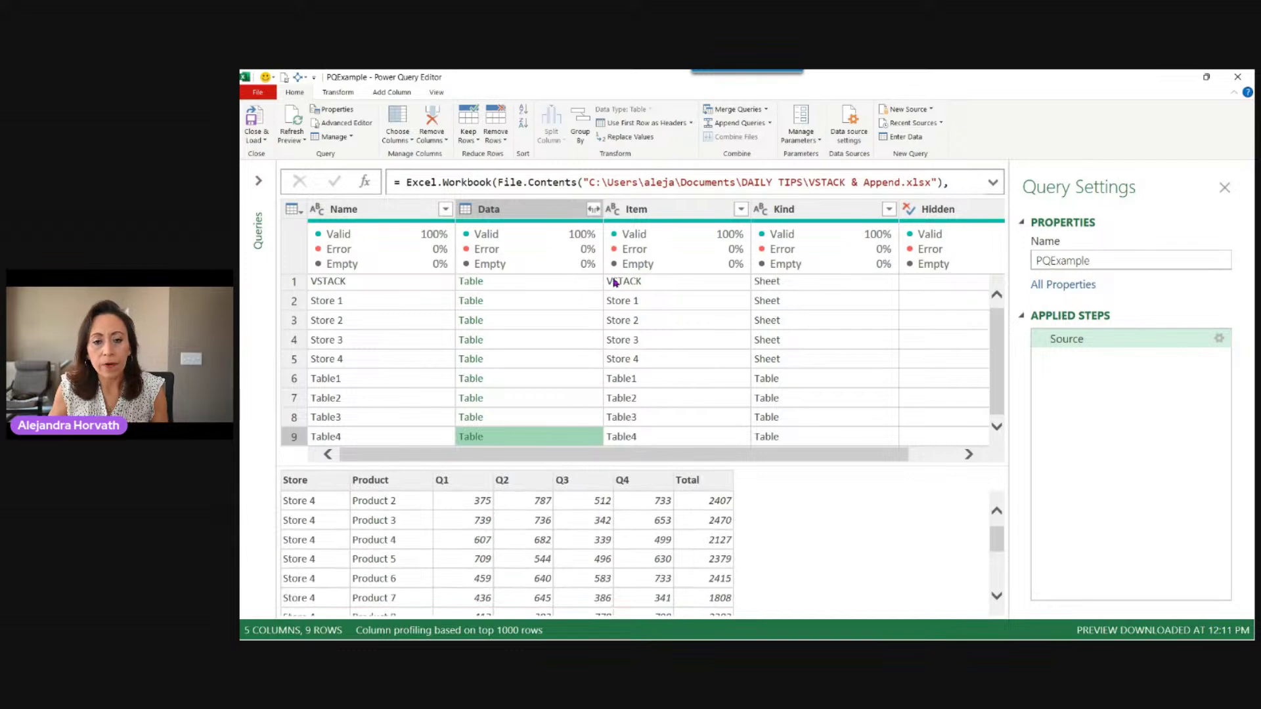
pyautogui.click(562, 283)
pyautogui.click(568, 306)
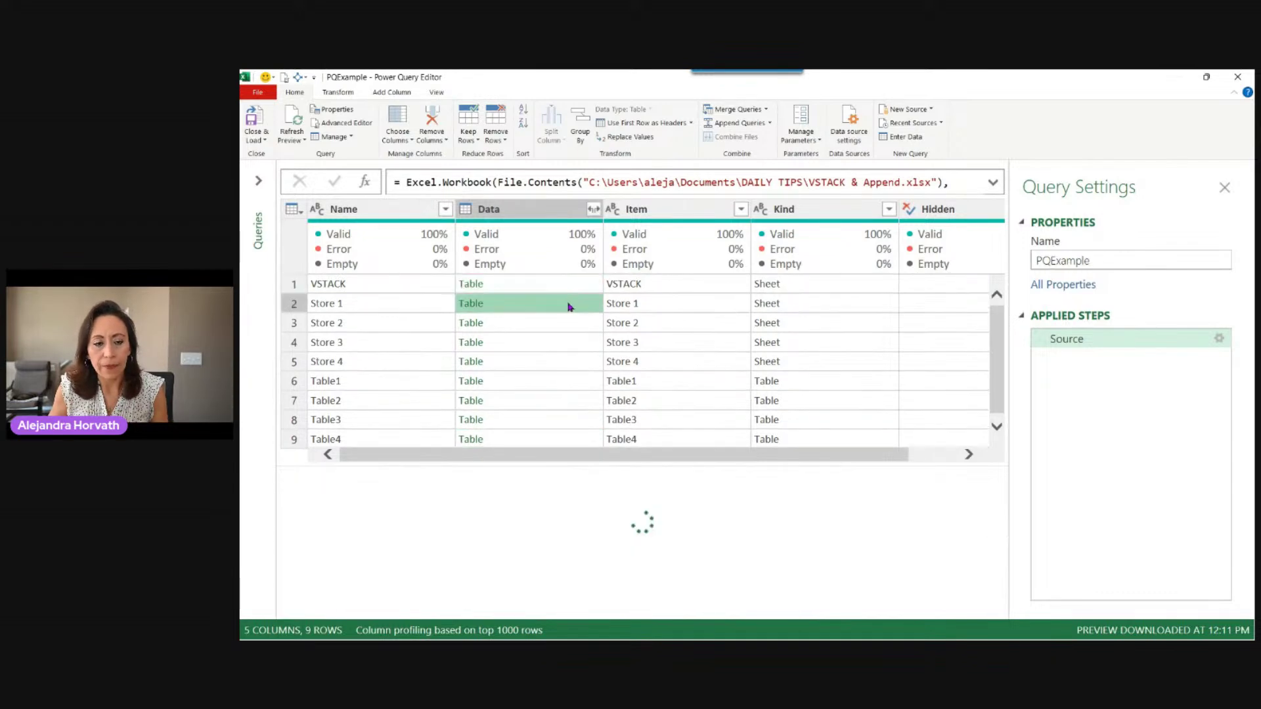
# Preview the contents of the Store 2 and Store 3 sheets in the Data column and compare them with Table1 through Table4.
pyautogui.click(572, 323)
pyautogui.click(572, 342)
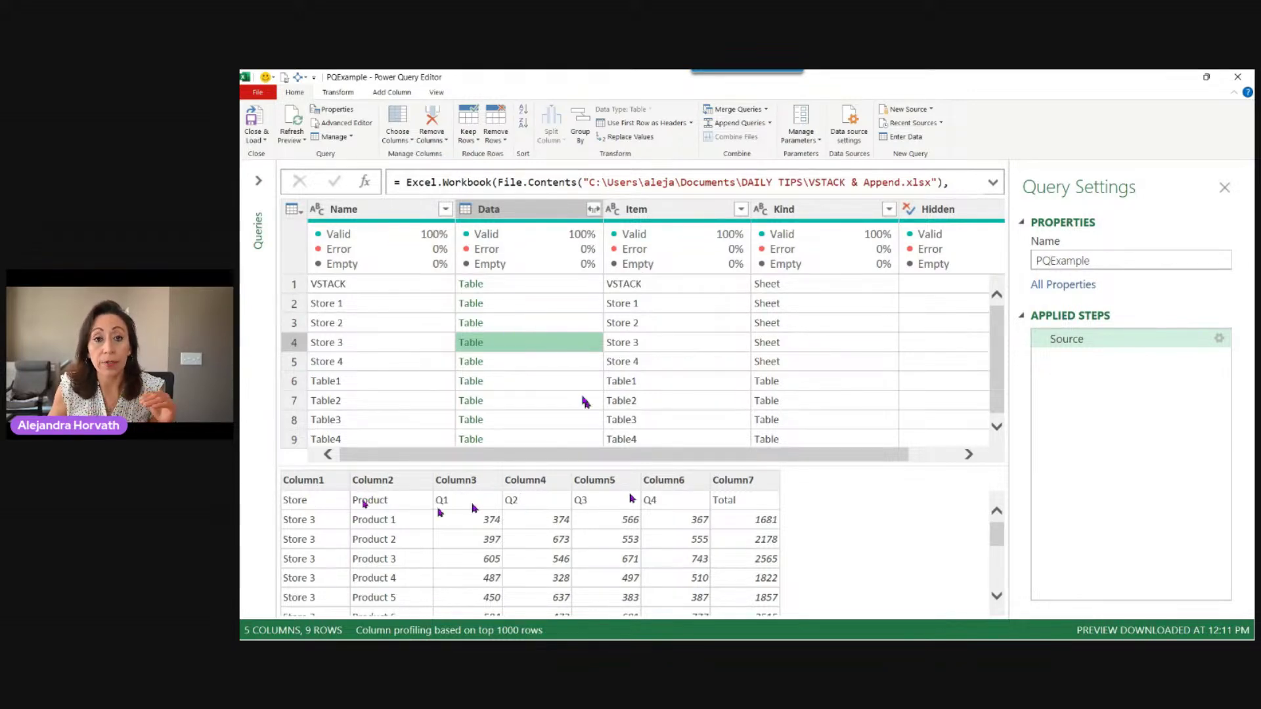
pyautogui.scroll(-1, 631, 414)
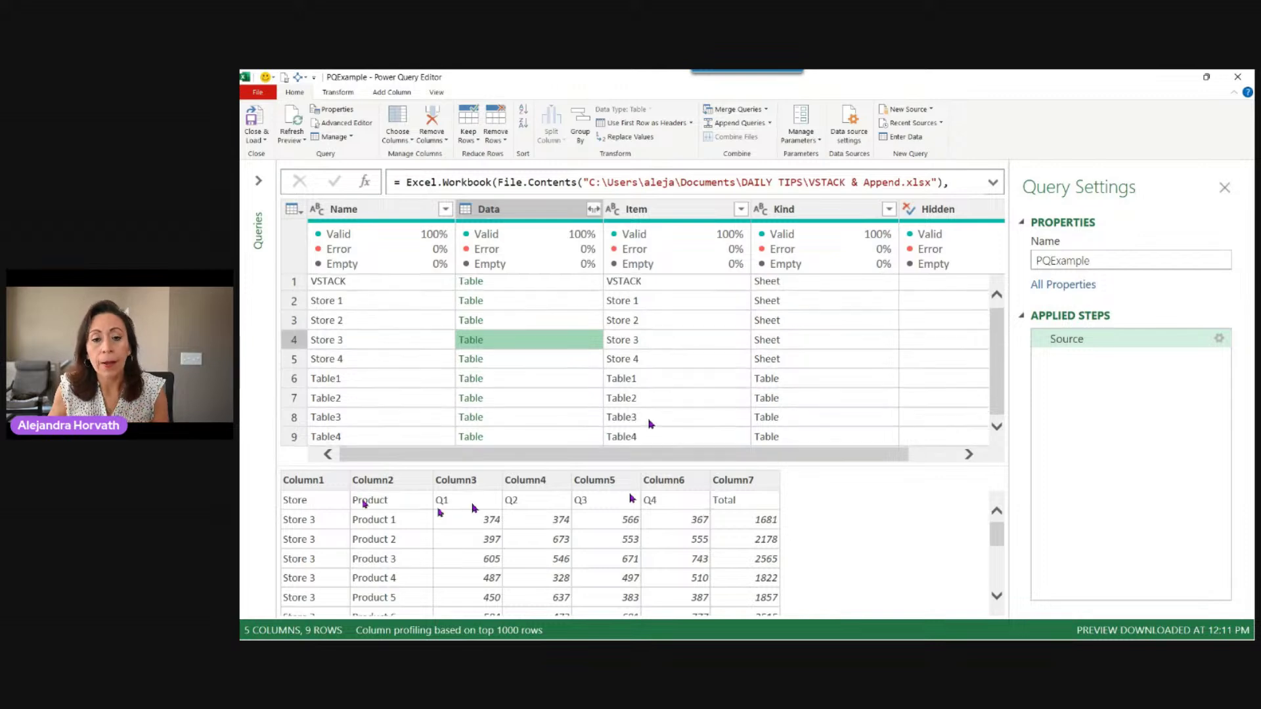
pyautogui.click(855, 380)
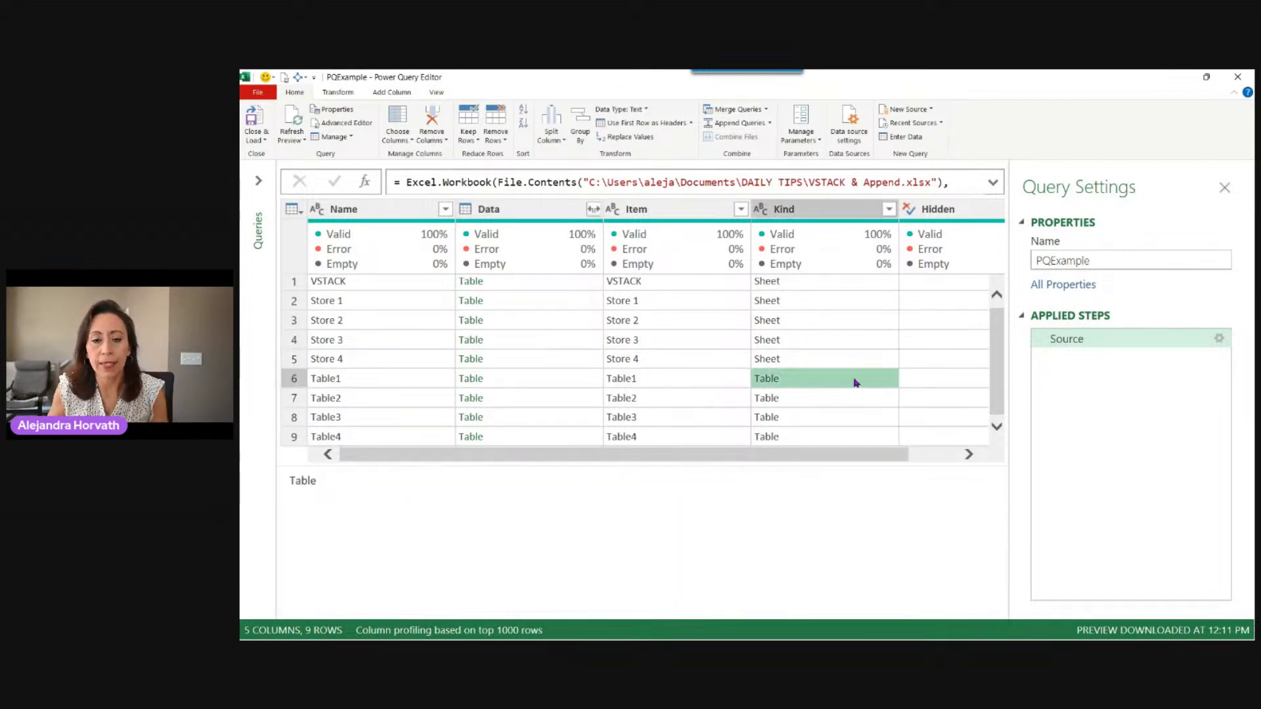
pyautogui.click(581, 379)
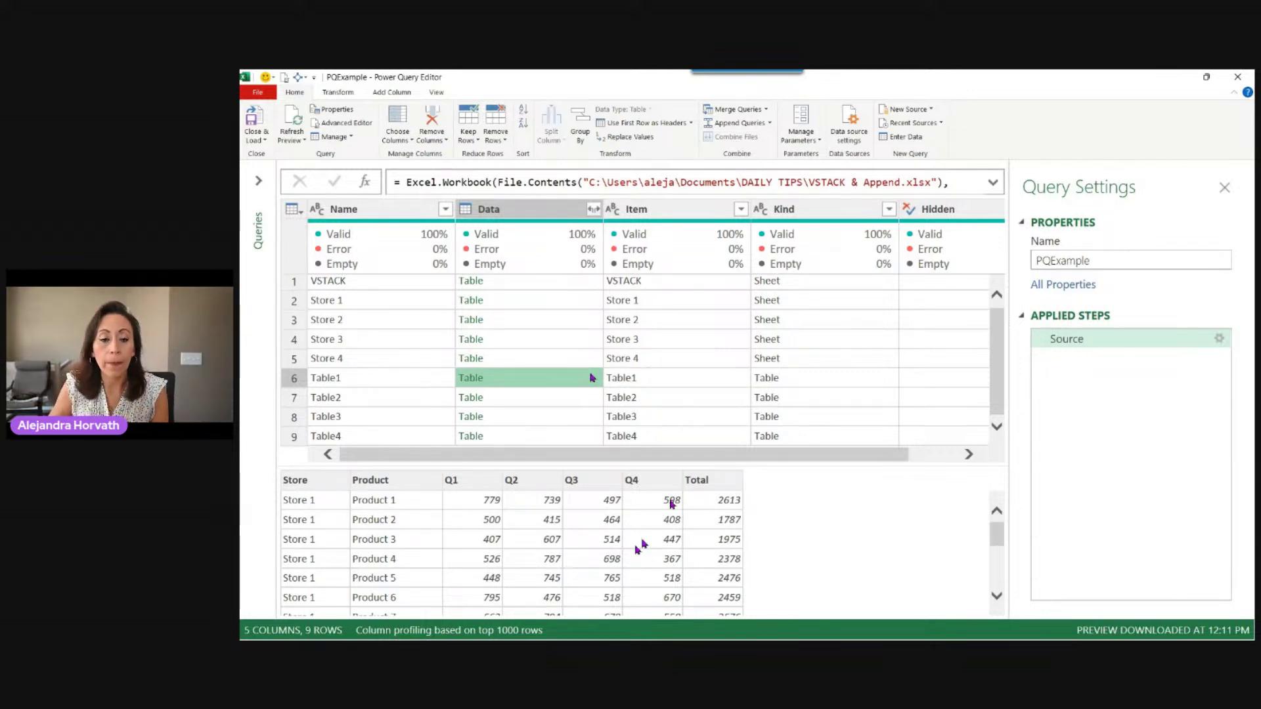
pyautogui.click(533, 401)
pyautogui.click(543, 417)
pyautogui.click(548, 436)
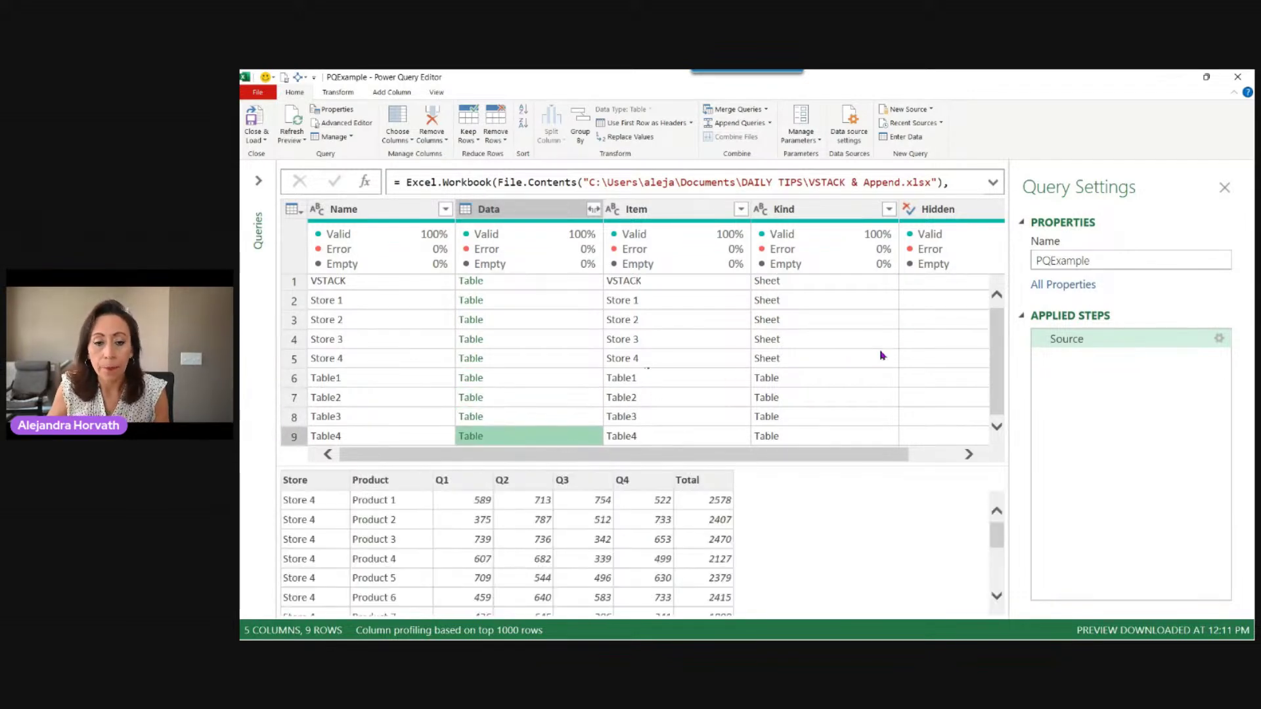
# Filter the Kind column to exclude Sheet and keep only the Table rows.
pyautogui.click(851, 375)
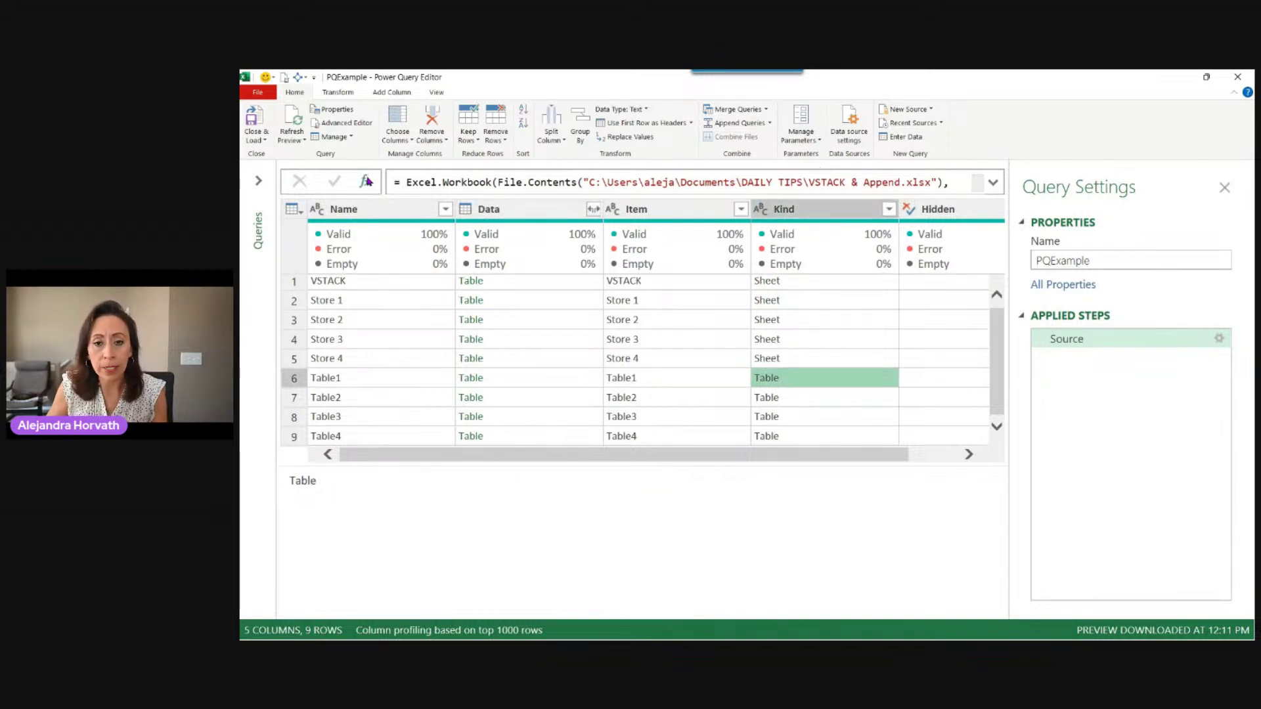
pyautogui.click(888, 209)
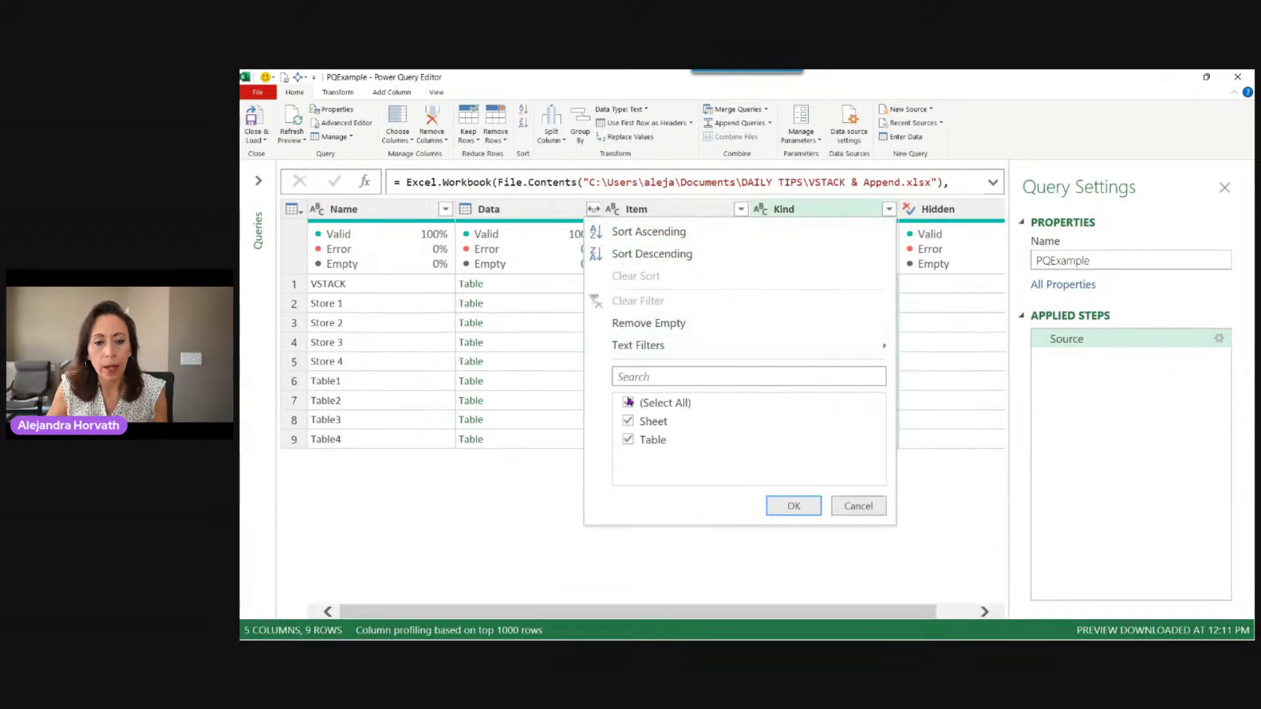
pyautogui.click(629, 421)
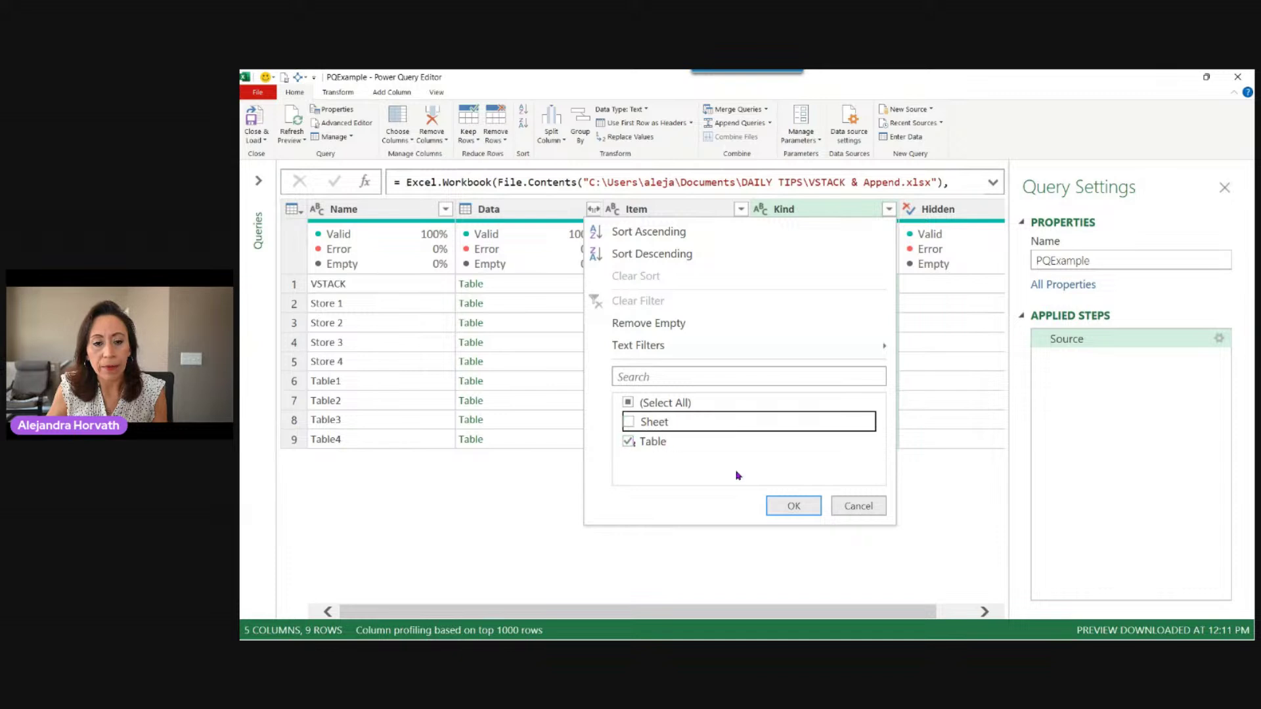
pyautogui.click(793, 505)
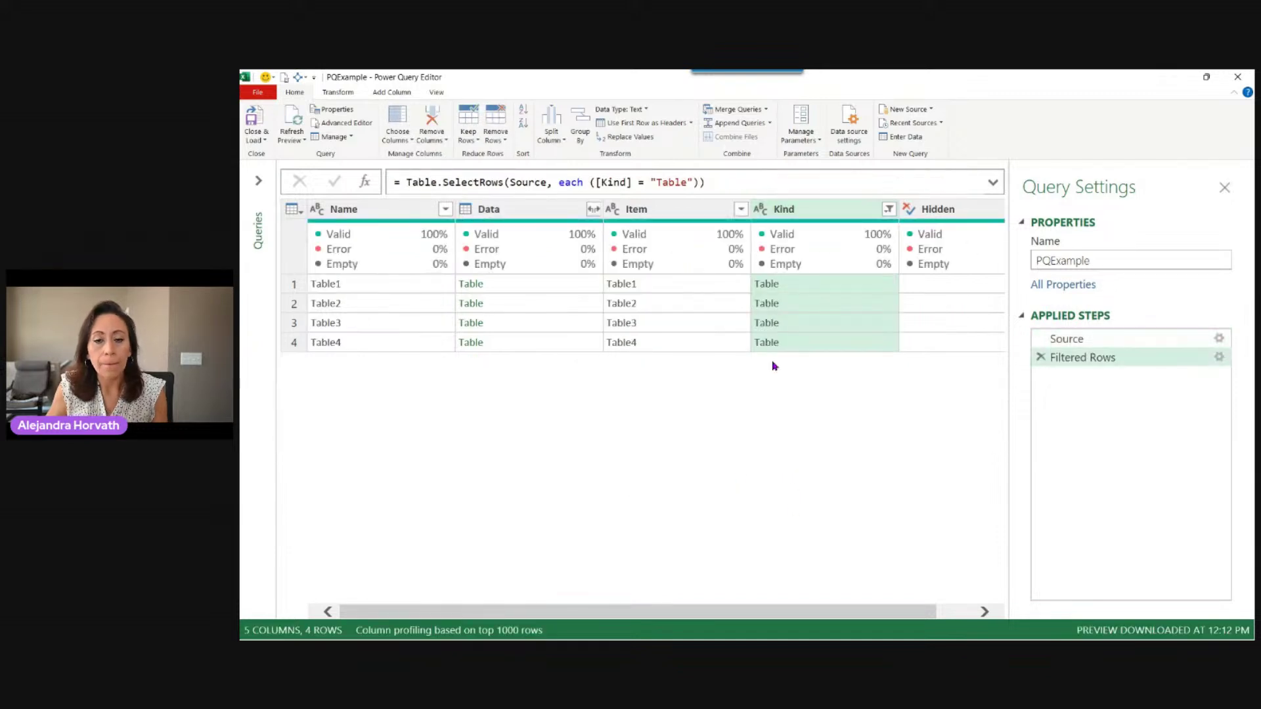
# Examine the Table.SelectRows formula of the filter step, from its Source argument to the [Kind] = "Table" condition.
pyautogui.moveTo(705, 182); pyautogui.dragTo(394, 182)
pyautogui.moveTo(613, 176); pyautogui.dragTo(365, 182)
pyautogui.click(459, 182)
pyautogui.click(523, 181)
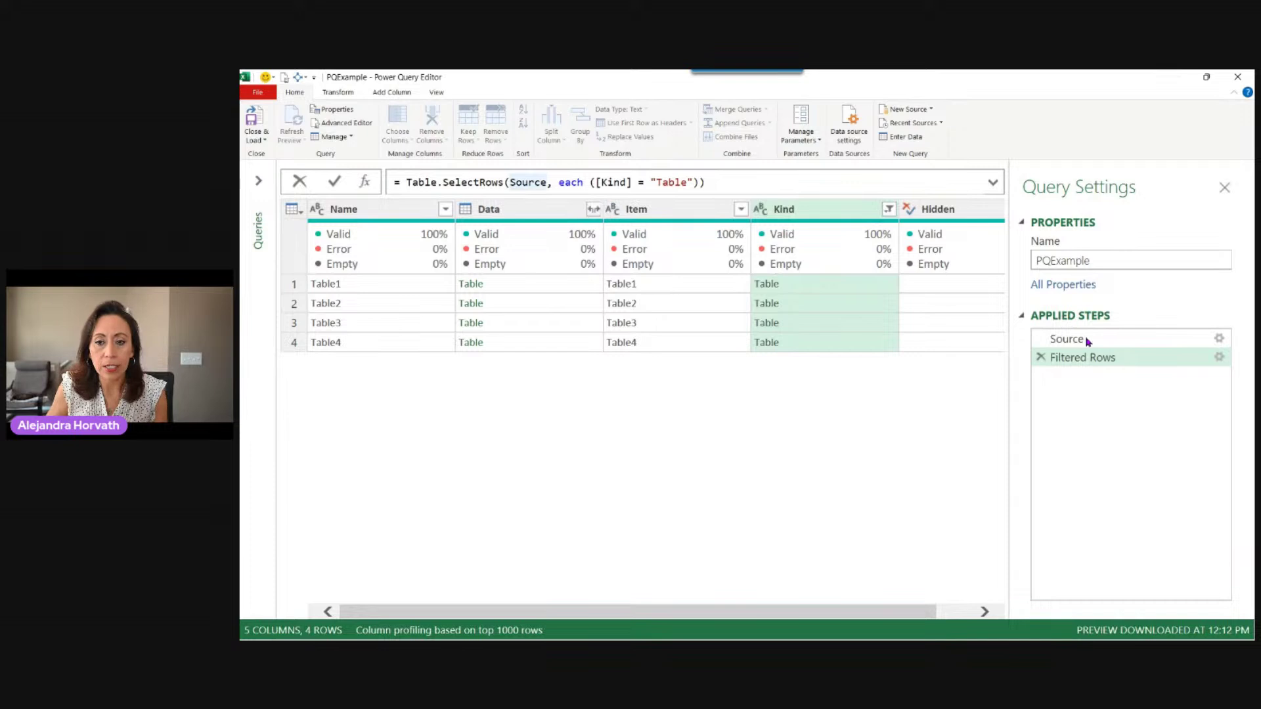
pyautogui.doubleClick(569, 182)
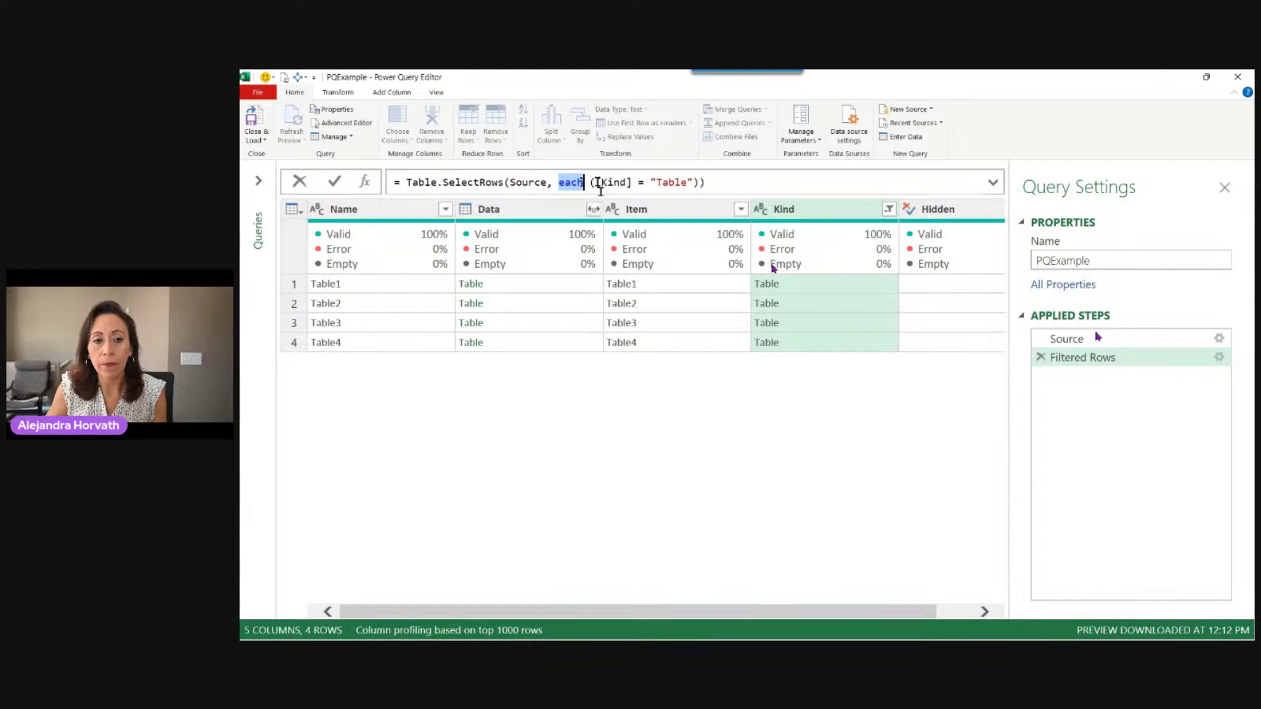
pyautogui.click(589, 183)
pyautogui.write('(')
pyautogui.moveTo(595, 182); pyautogui.dragTo(631, 182)
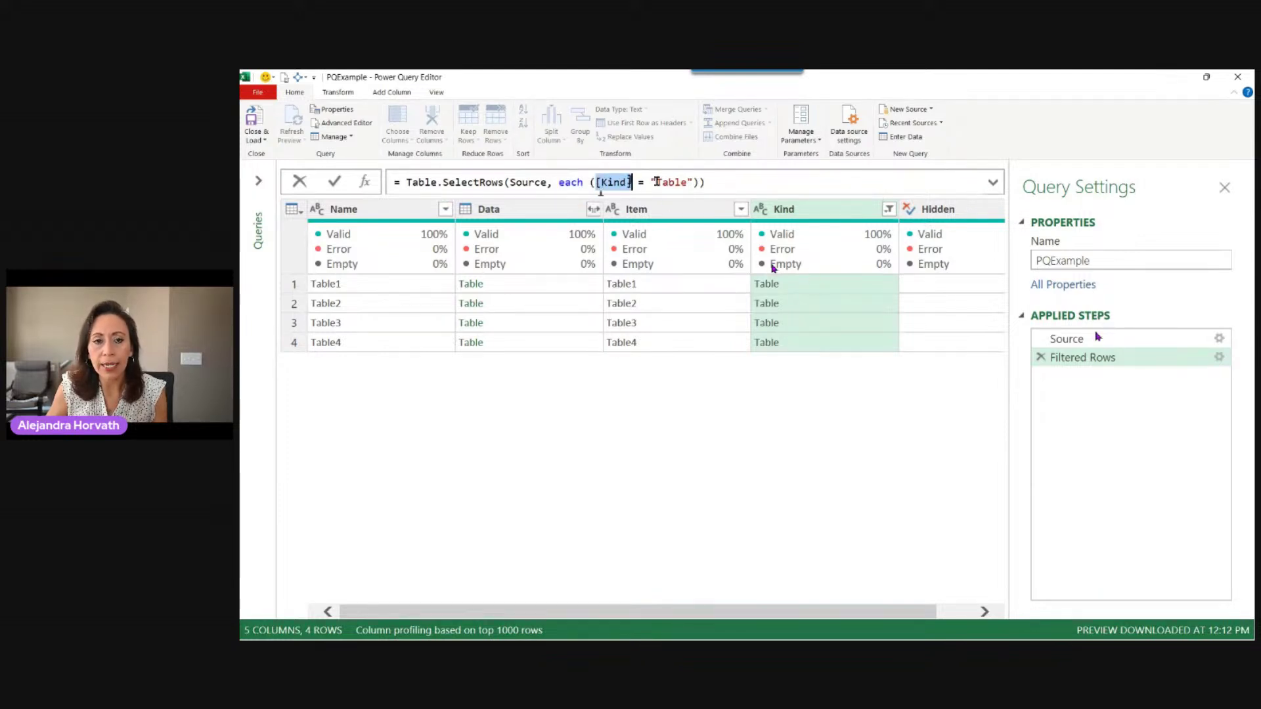
pyautogui.moveTo(650, 183); pyautogui.dragTo(694, 183)
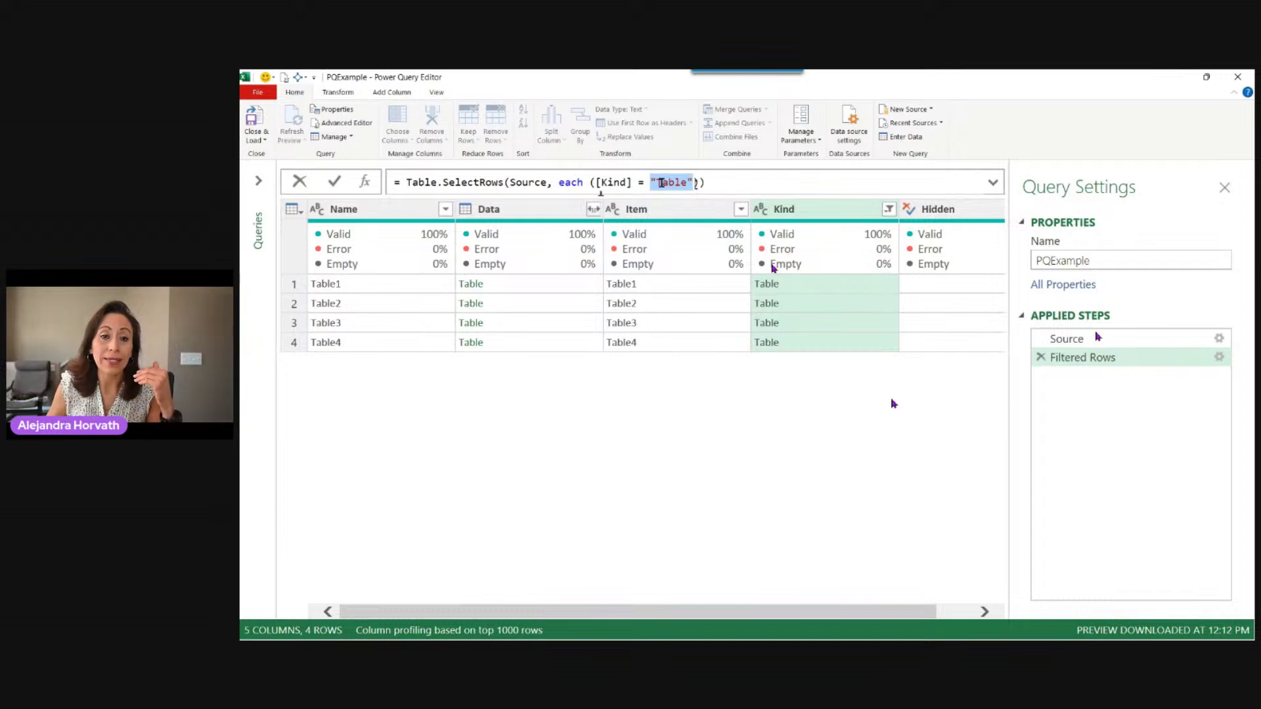
pyautogui.moveTo(635, 183); pyautogui.dragTo(599, 184)
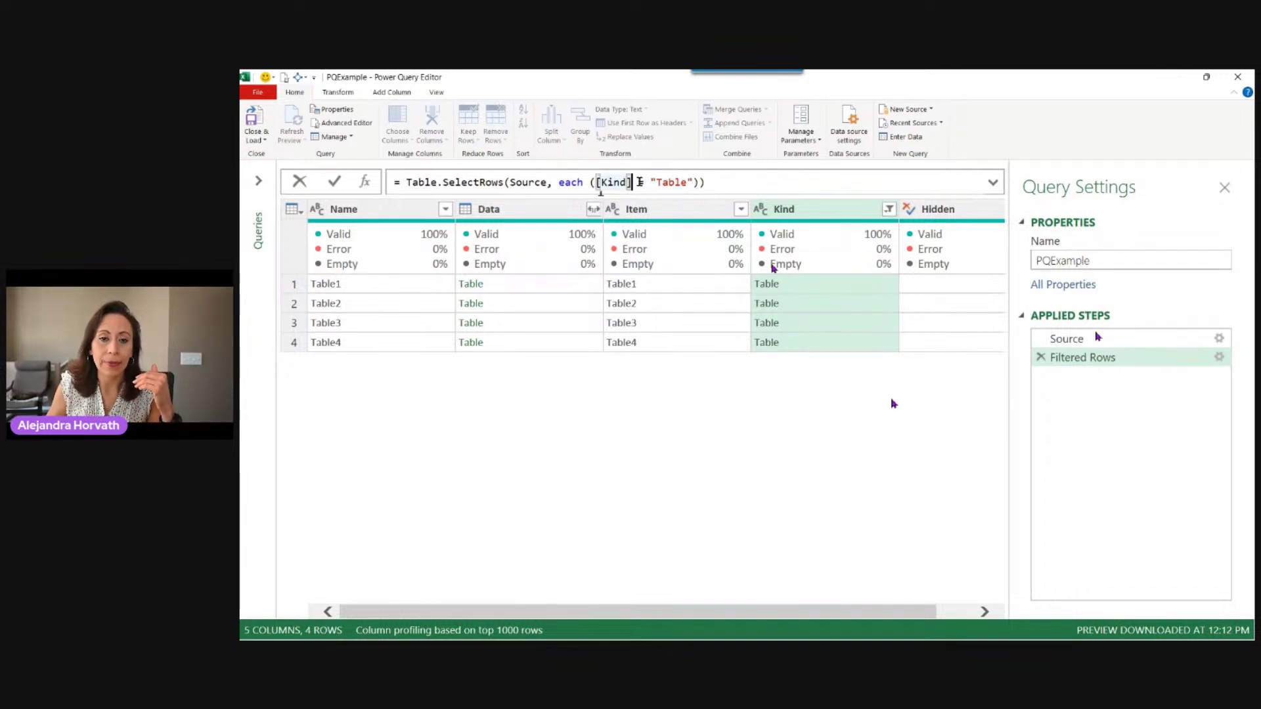
pyautogui.doubleClick(641, 182)
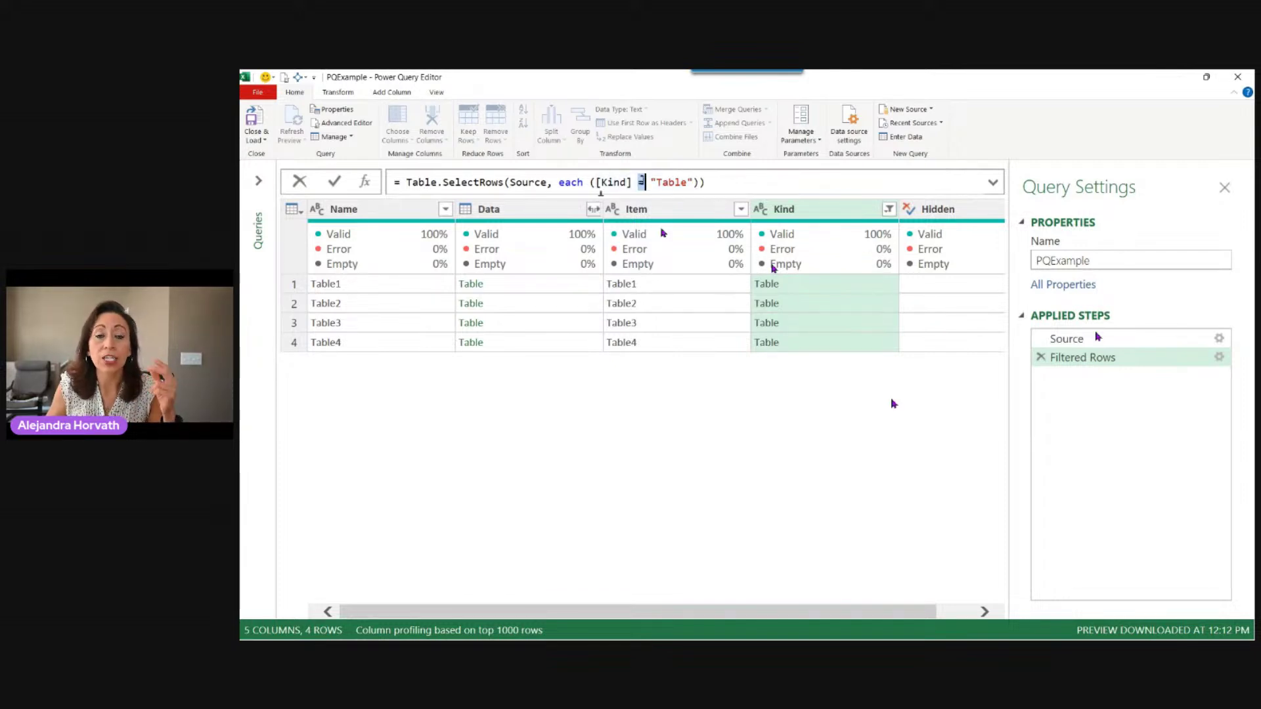
pyautogui.click(734, 184)
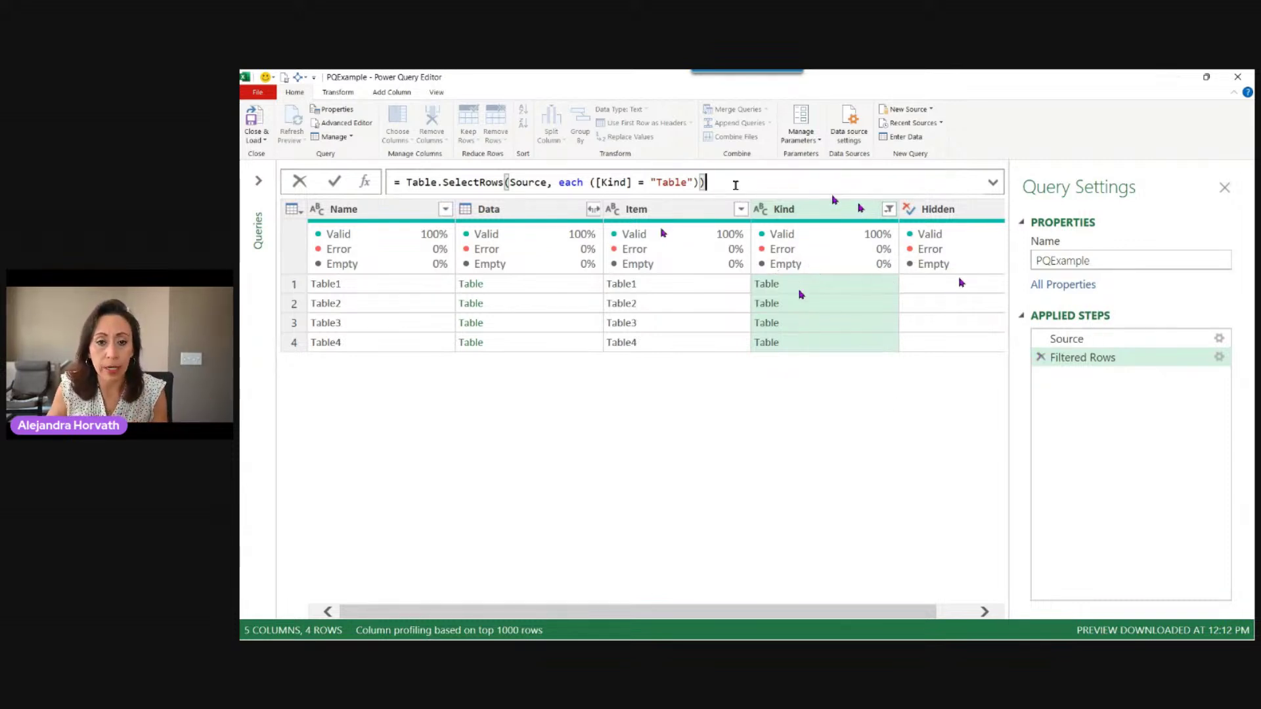
# Add a custom query step that appends the tables in the Data column with the formula = Table.Combine (#"Filtered Rows"[Data]).
pyautogui.click(590, 287)
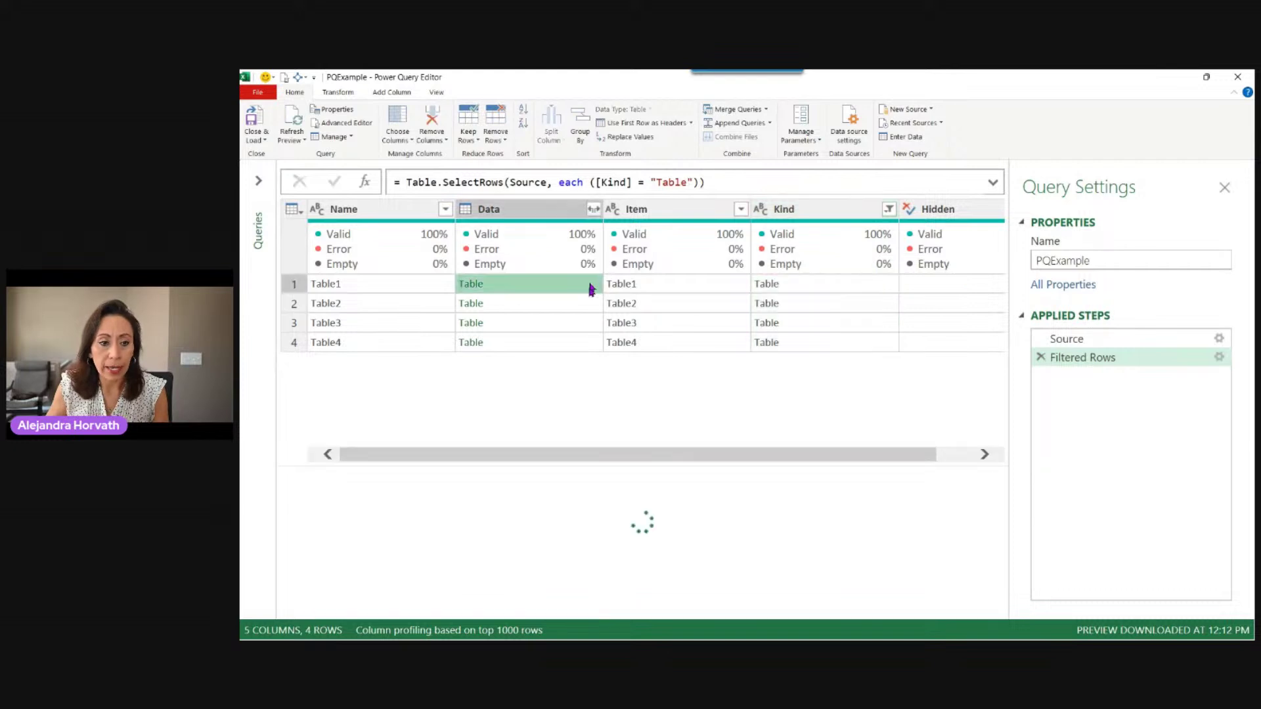
pyautogui.click(589, 303)
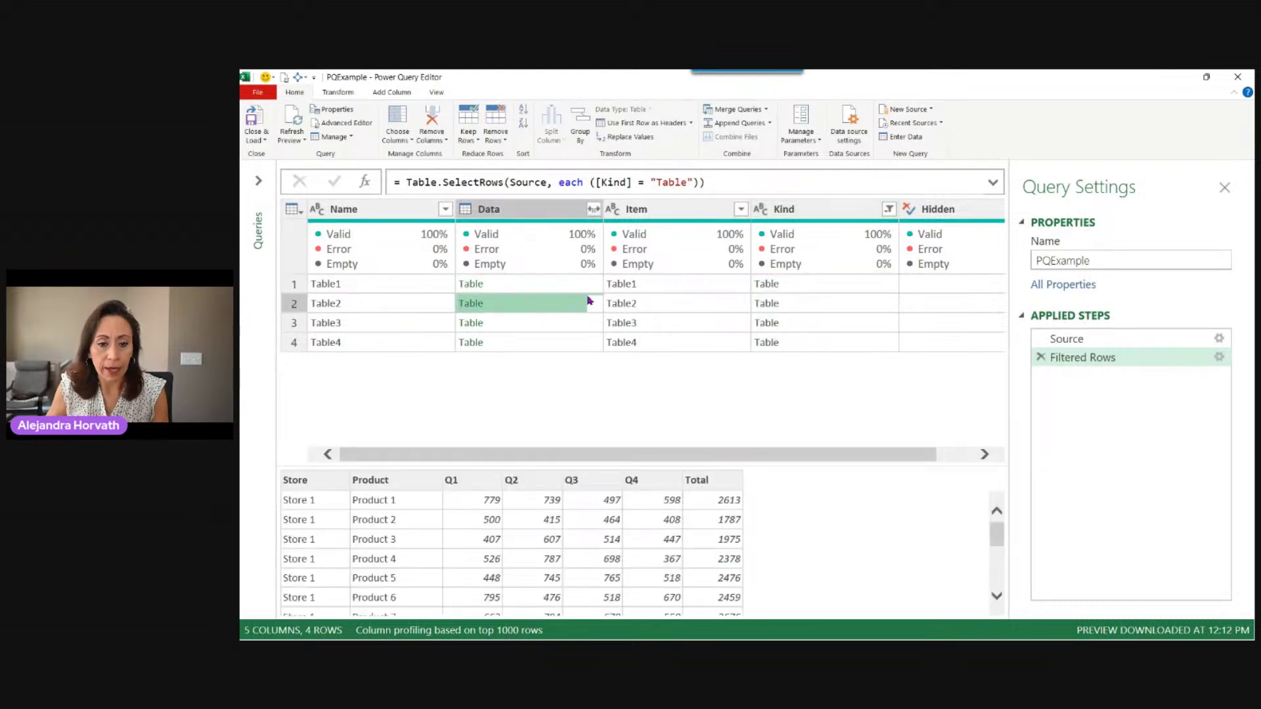
pyautogui.click(531, 210)
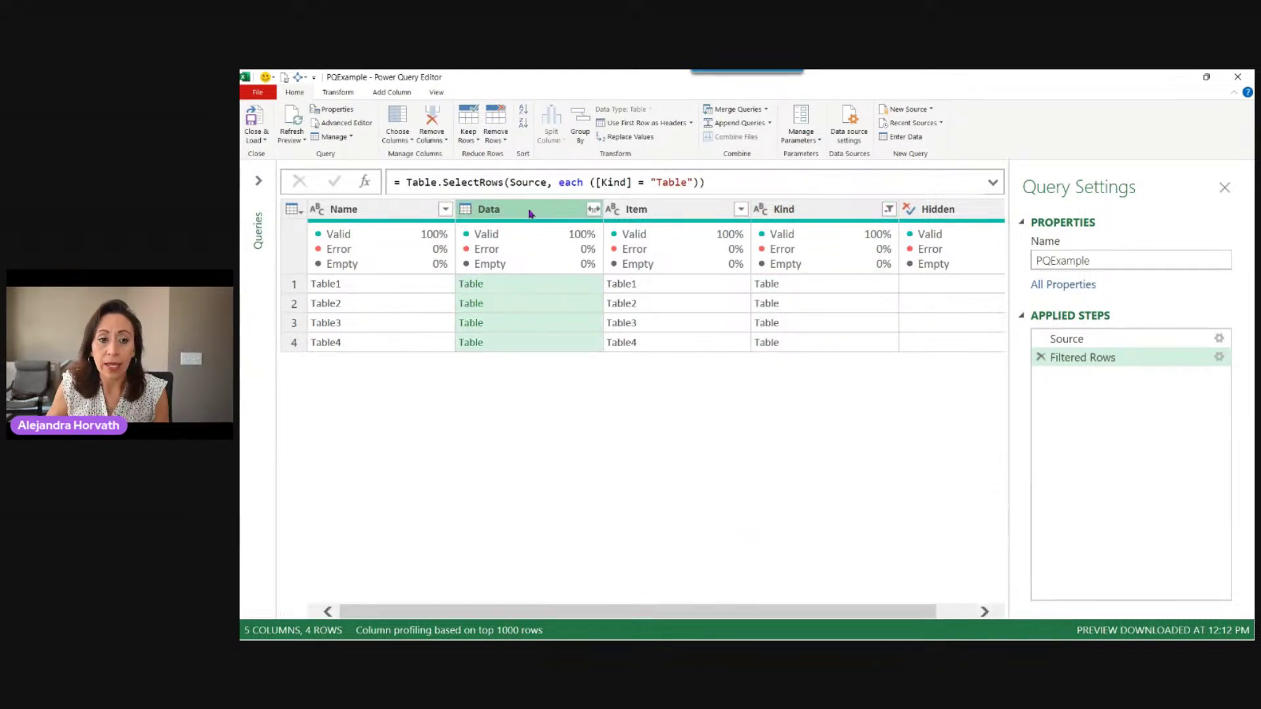
pyautogui.click(365, 181)
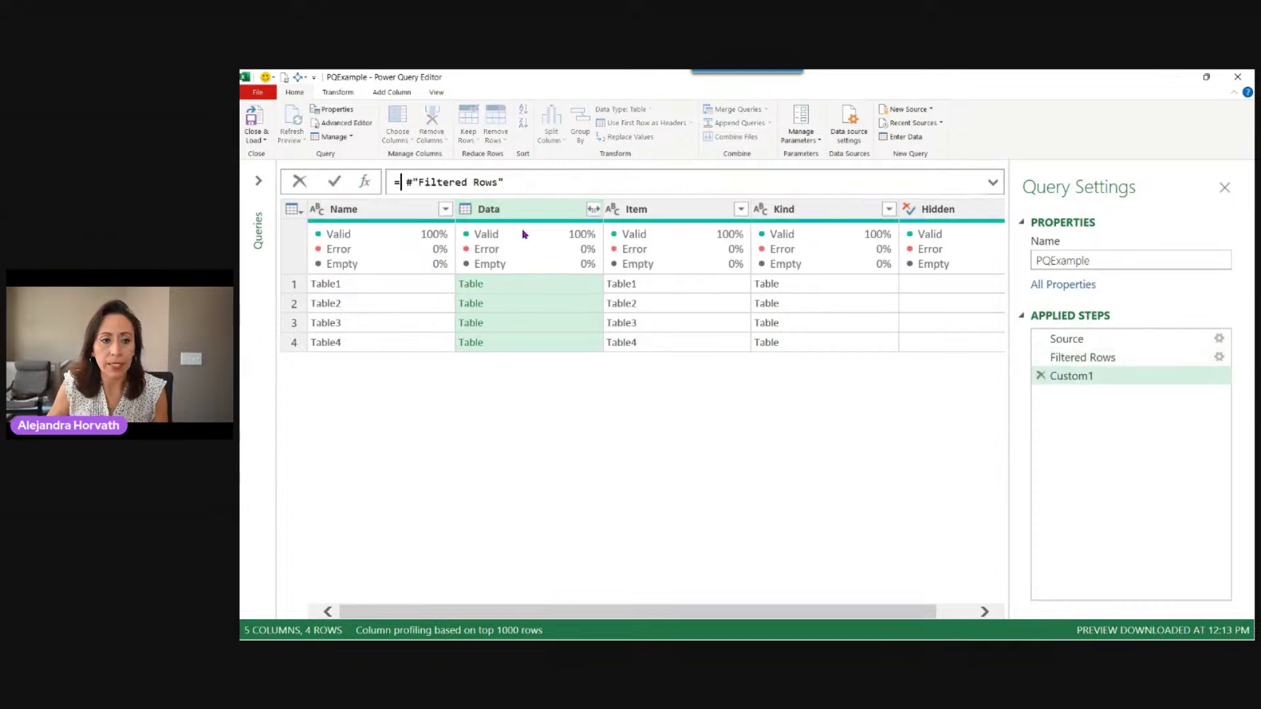
pyautogui.write('tabcom')
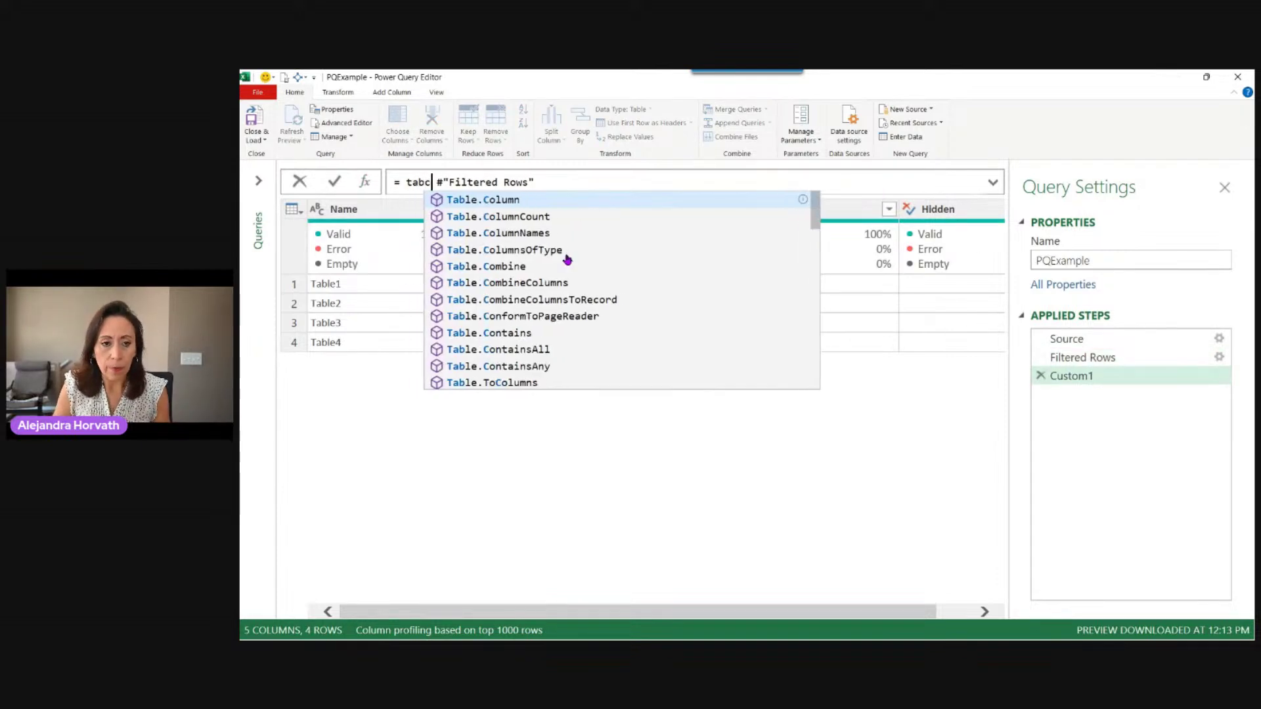
pyautogui.press('Tab')
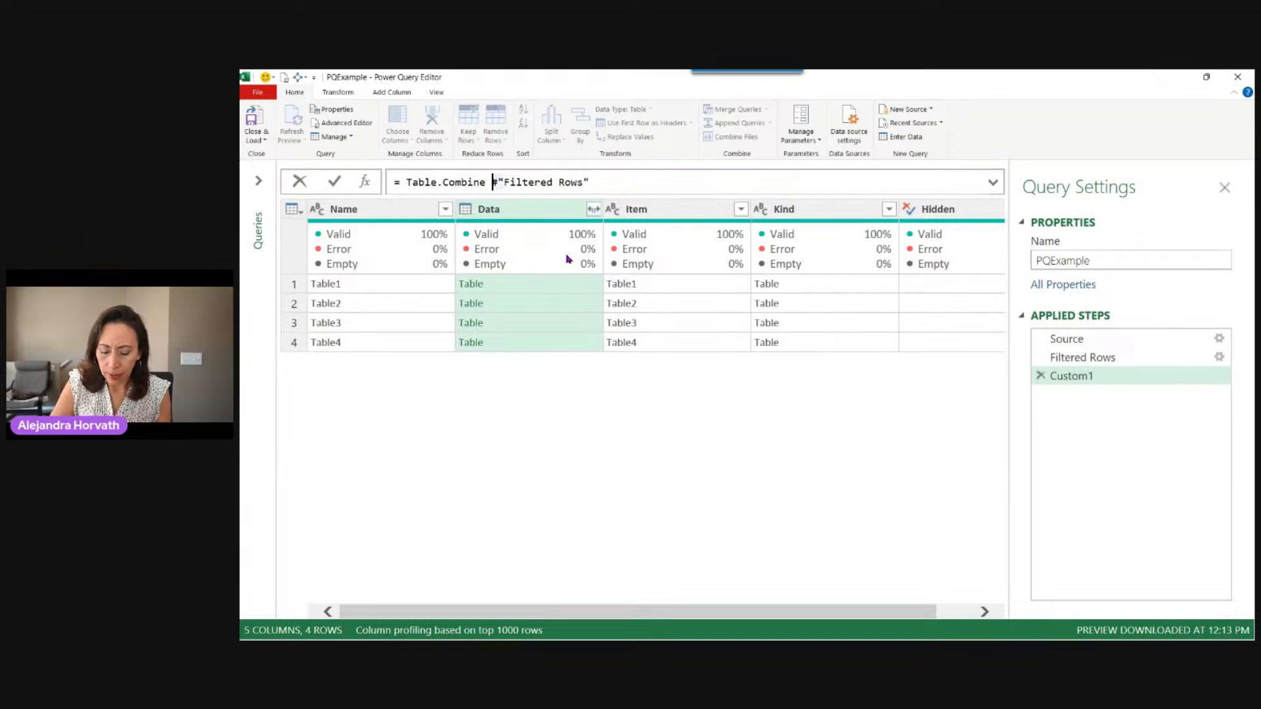
pyautogui.write('(')
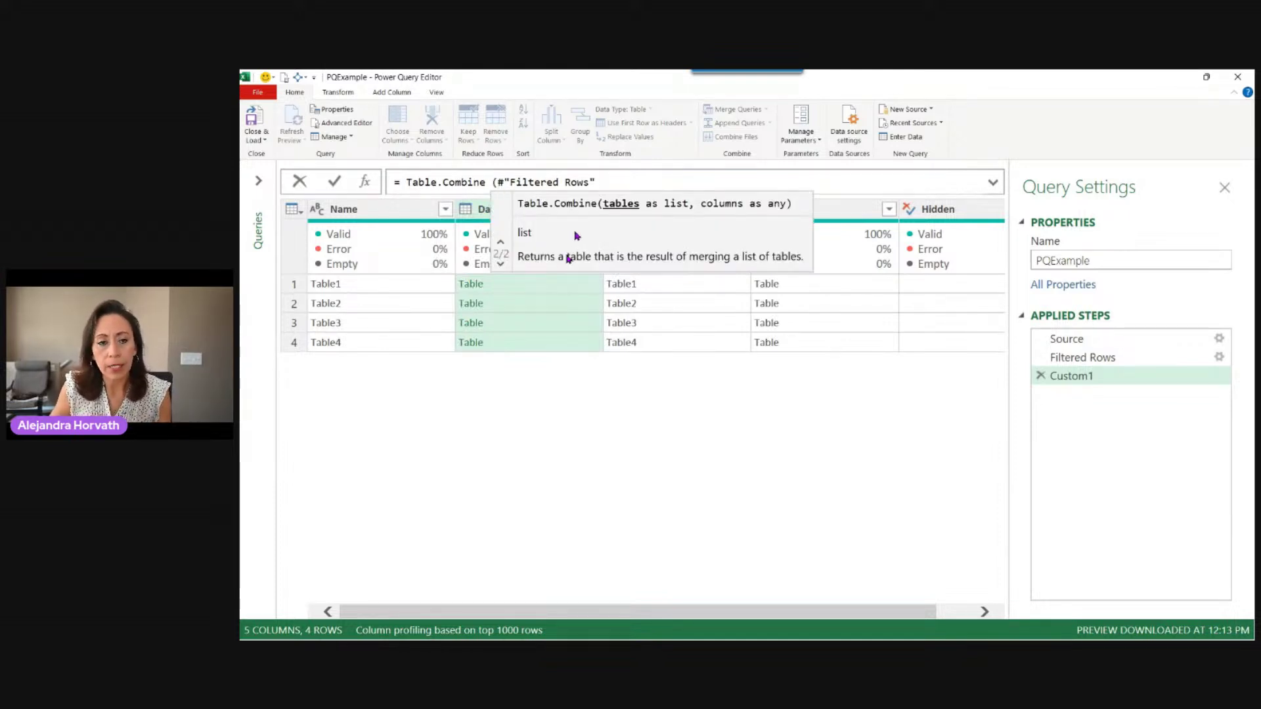
pyautogui.click(608, 180)
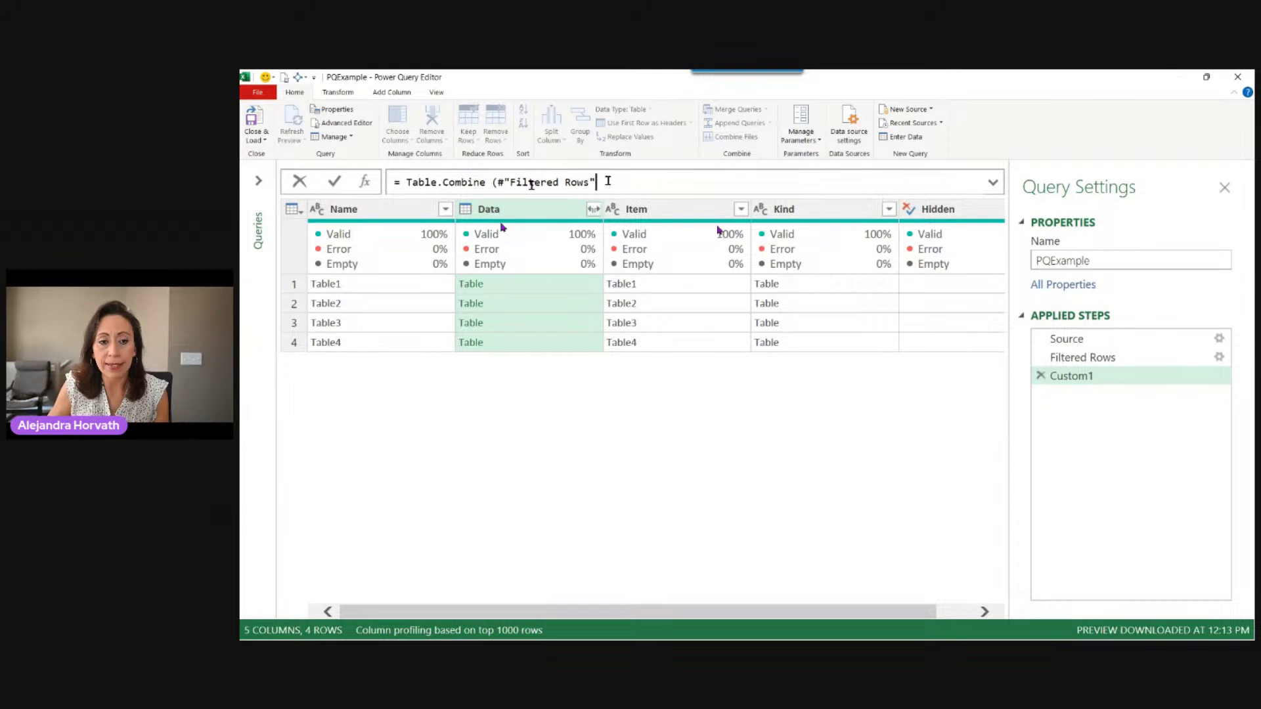
pyautogui.write('[Data]')
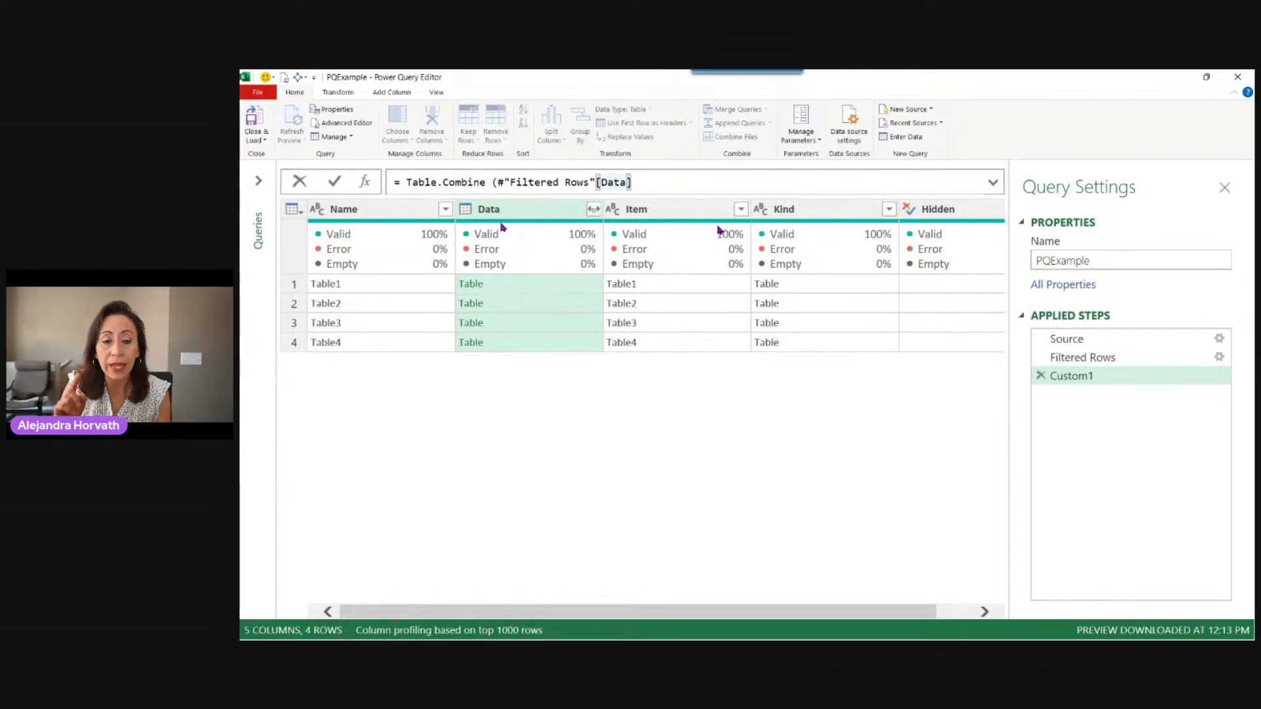
pyautogui.write(')')
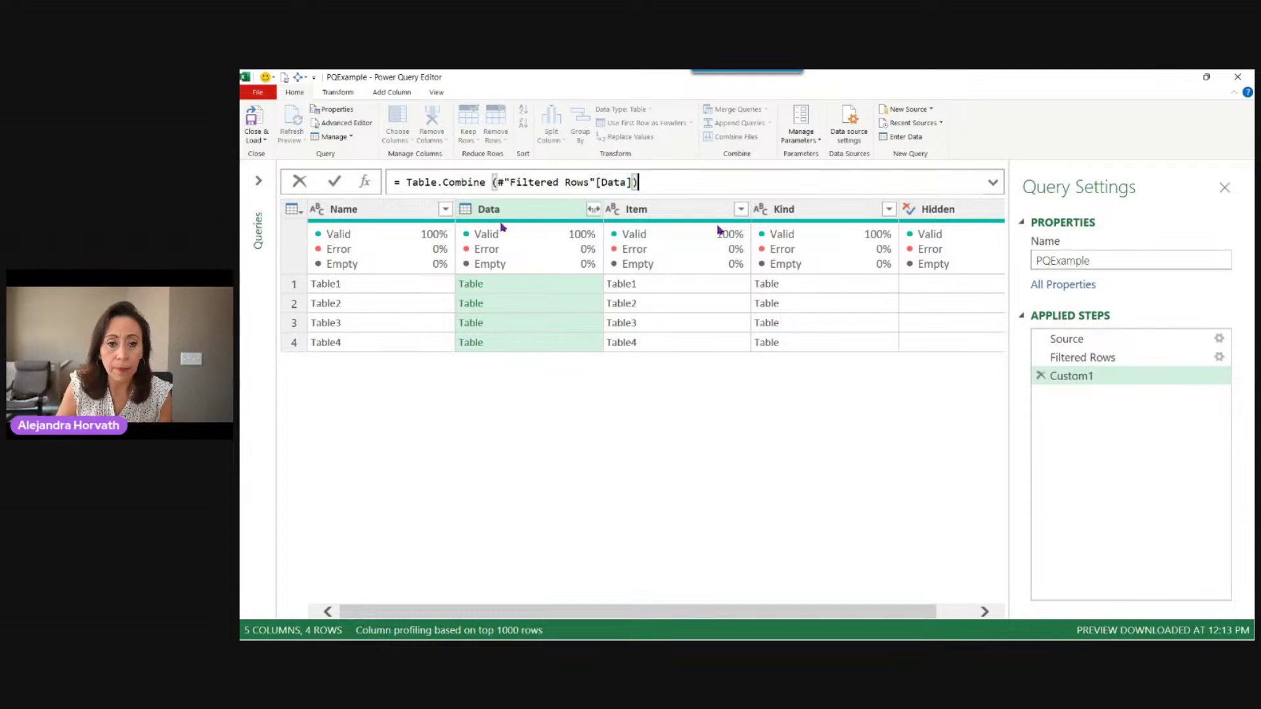
pyautogui.press('Return')
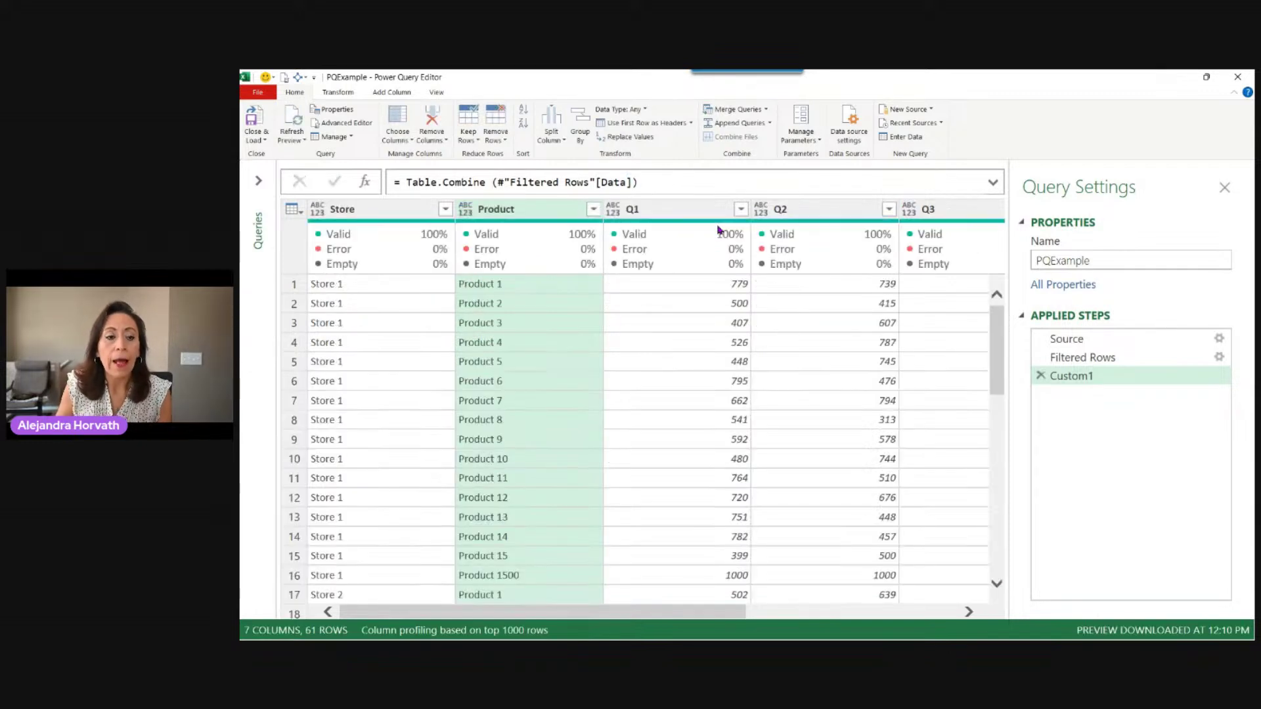
# Review the combined rows and load the query as a table into the existing VSTACK worksheet, starting at cell J2.
pyautogui.scroll(-2, 664, 328)
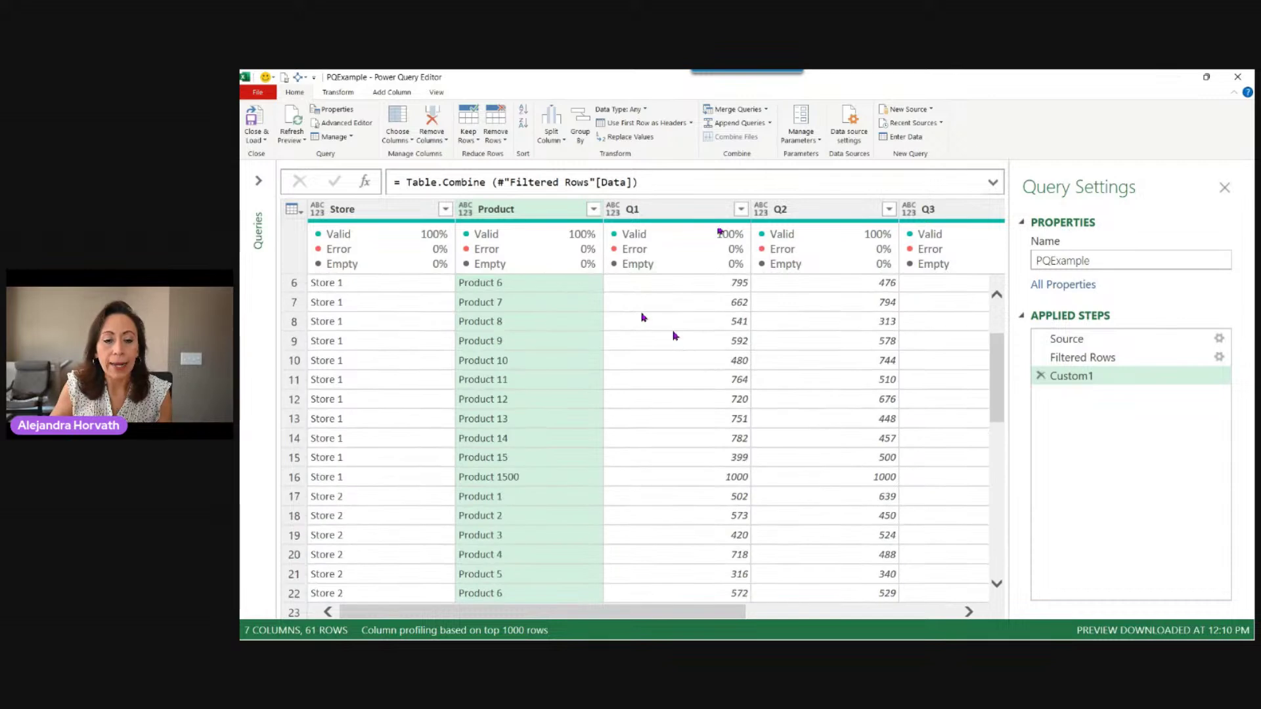
pyautogui.scroll(-3, 420, 367)
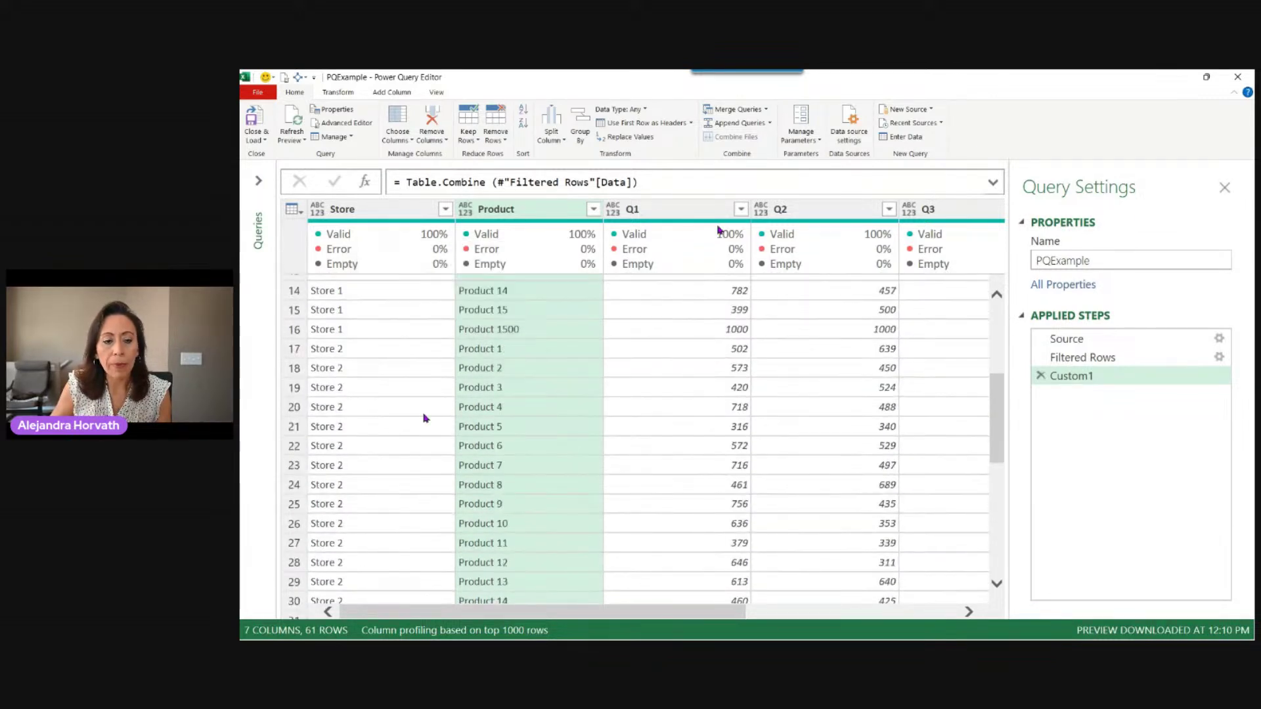
pyautogui.scroll(-10, 439, 384)
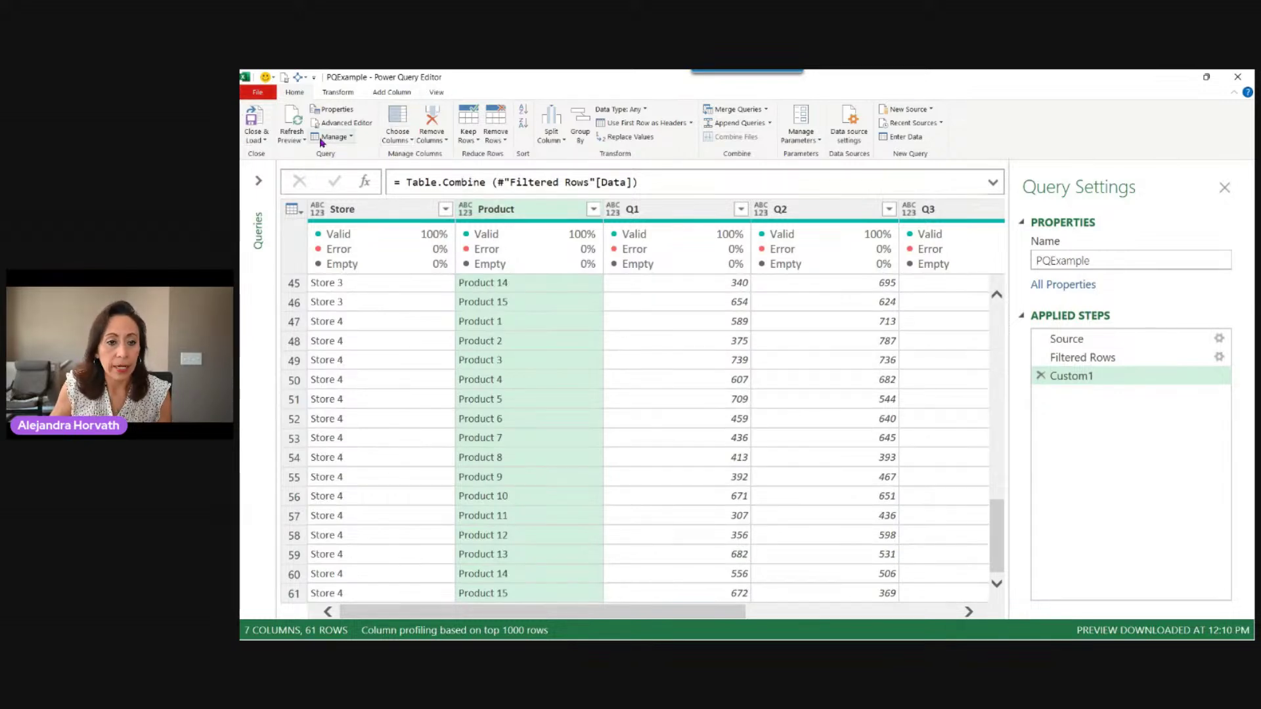
pyautogui.click(256, 138)
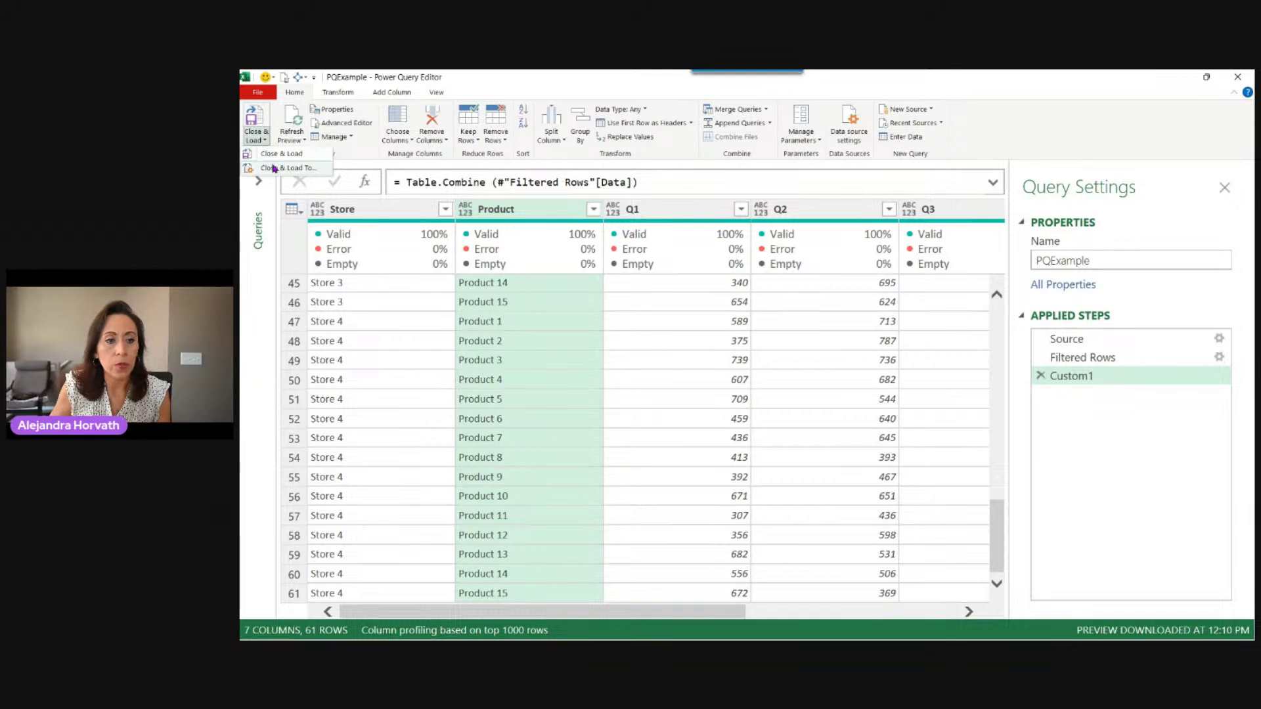
pyautogui.click(276, 156)
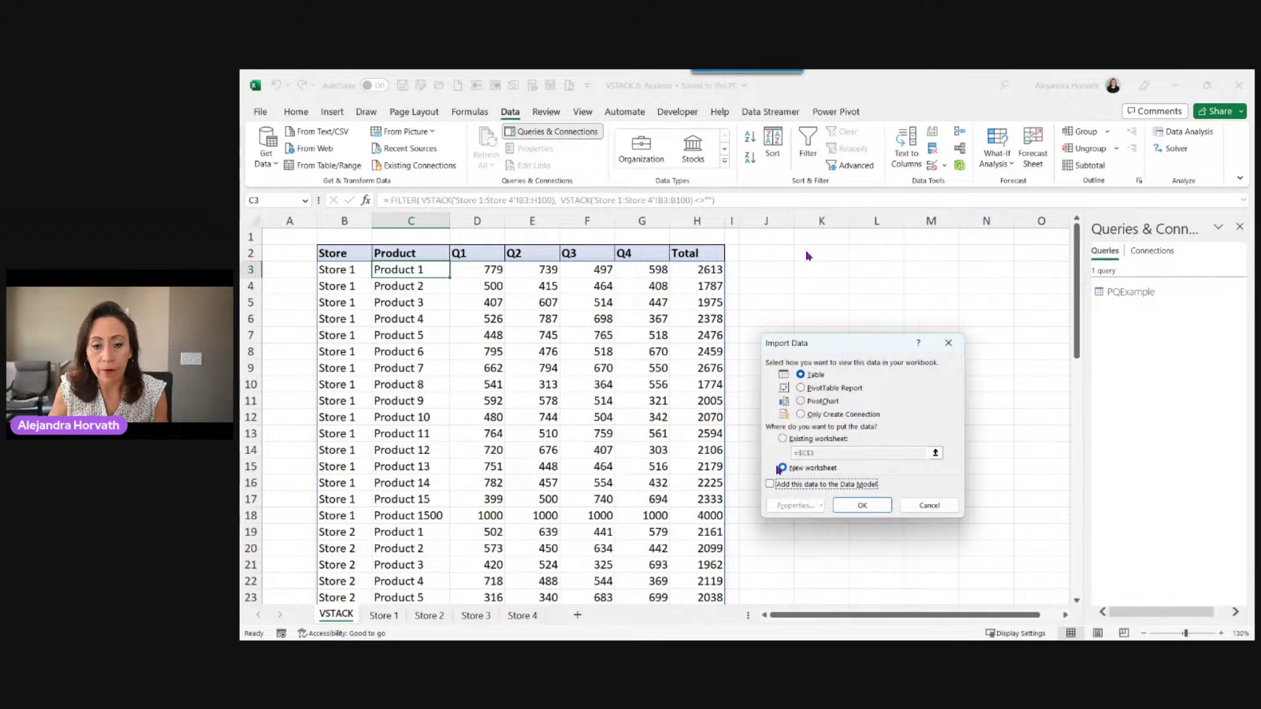
pyautogui.click(810, 440)
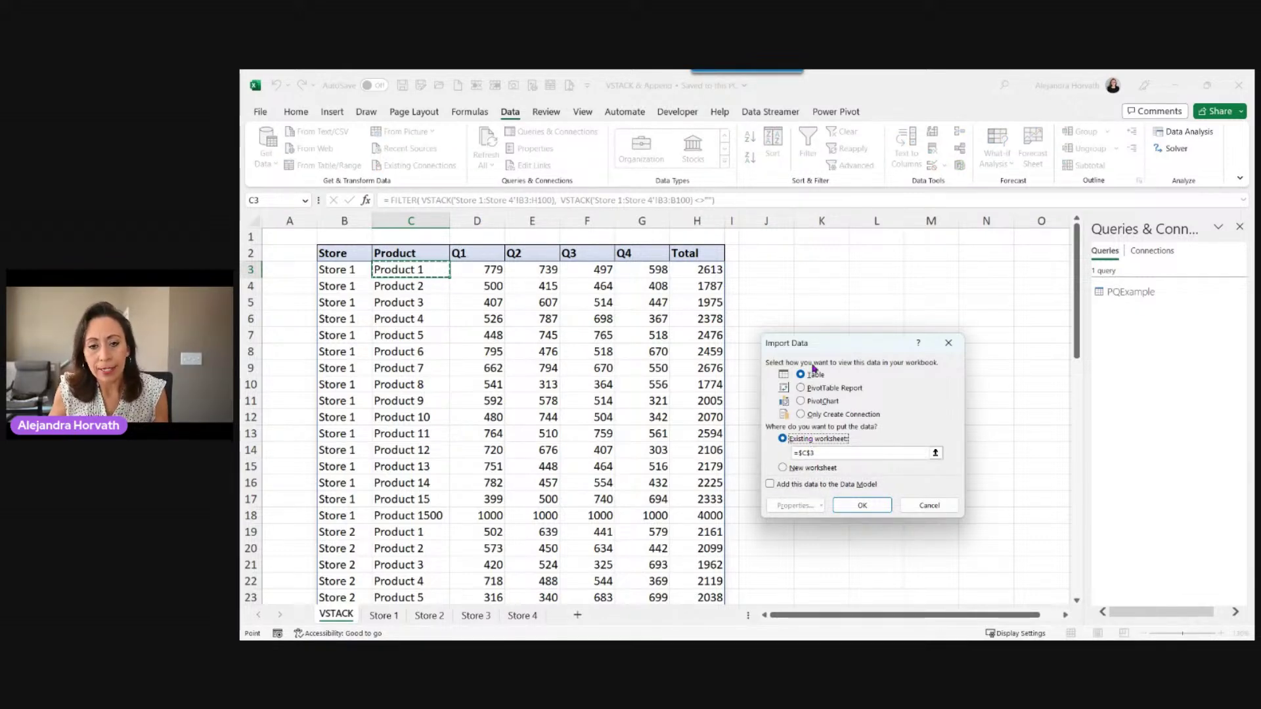
pyautogui.click(784, 255)
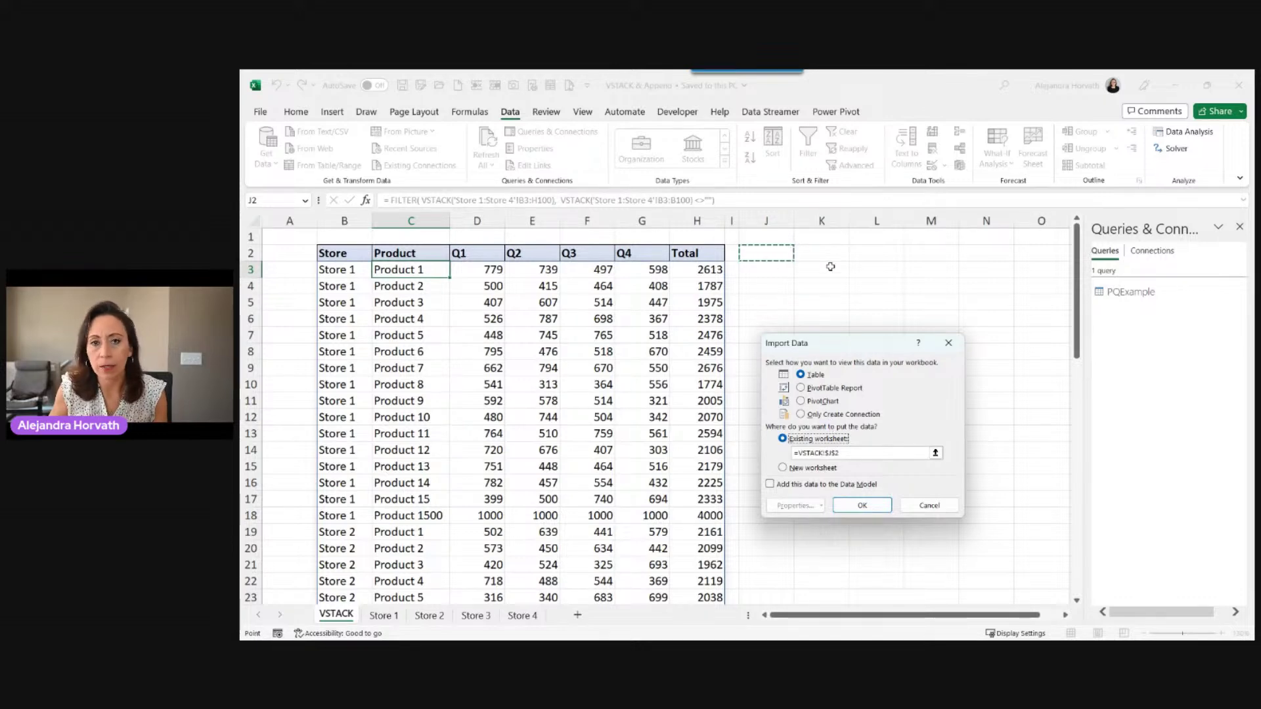
pyautogui.click(862, 505)
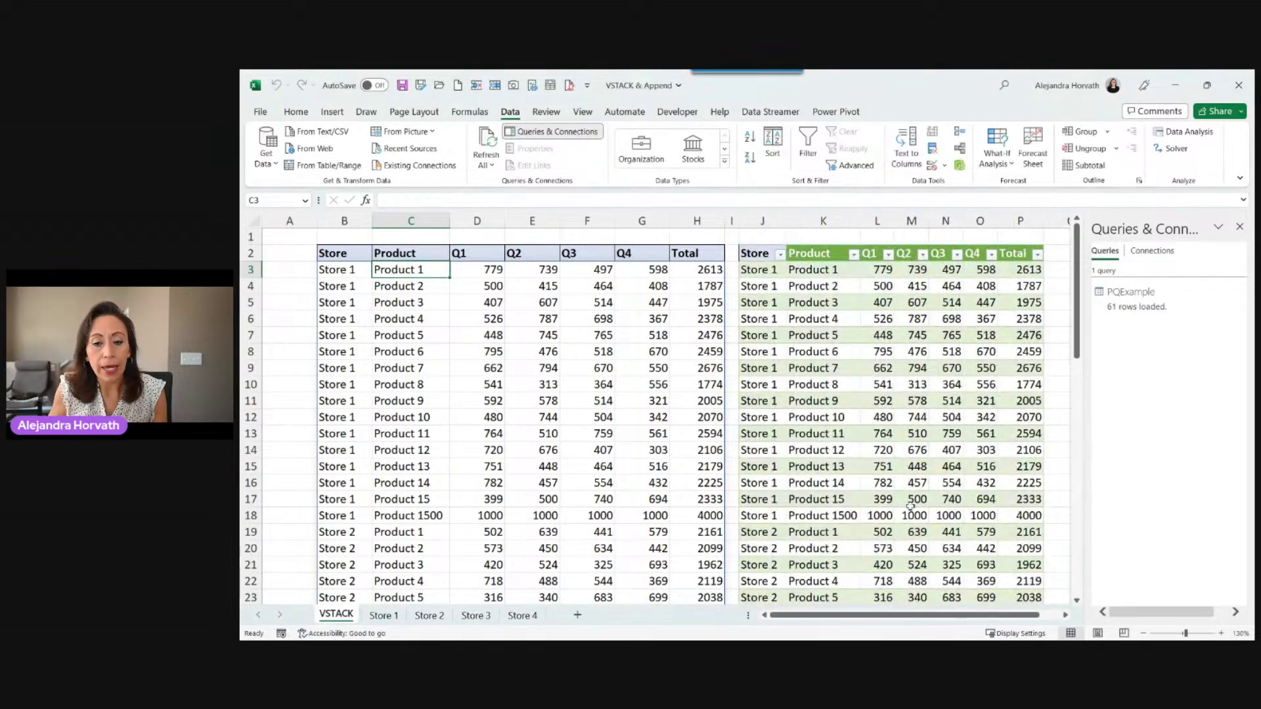
# Compare the last rows of the VSTACK list and the query table down to row 63, and save the workbook.
pyautogui.click(880, 516)
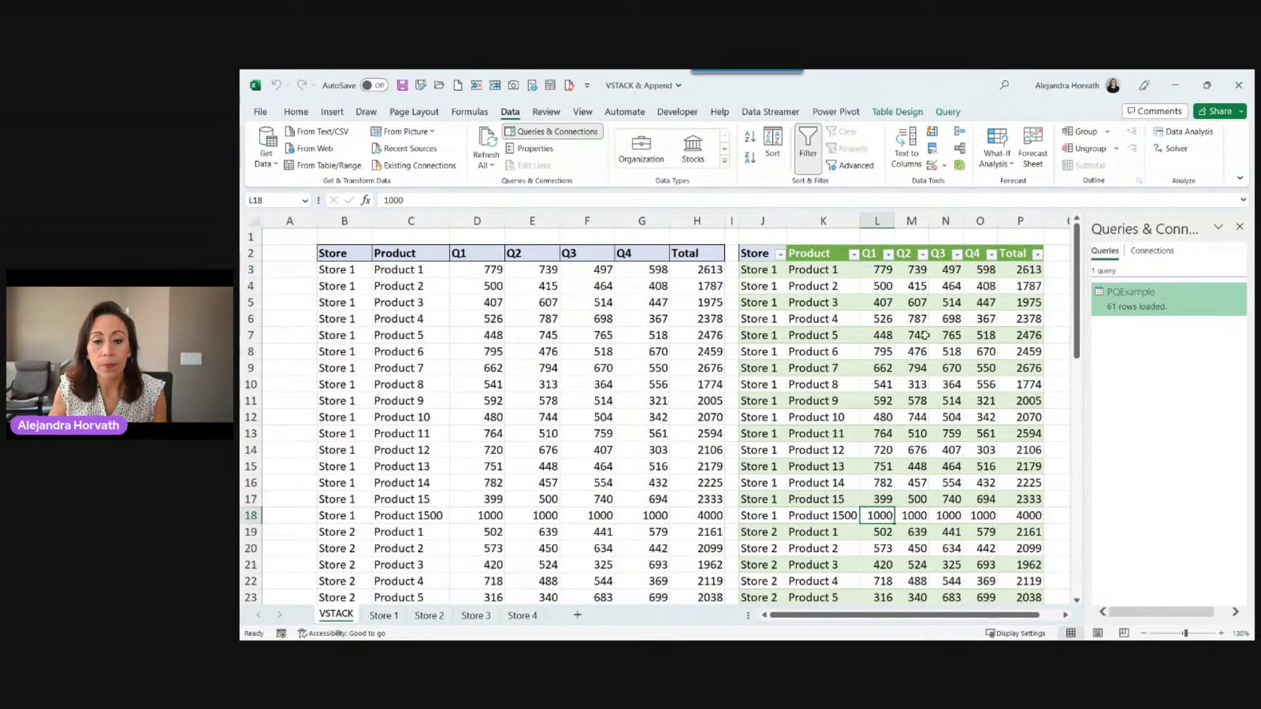
pyautogui.scroll(-13, 864, 418)
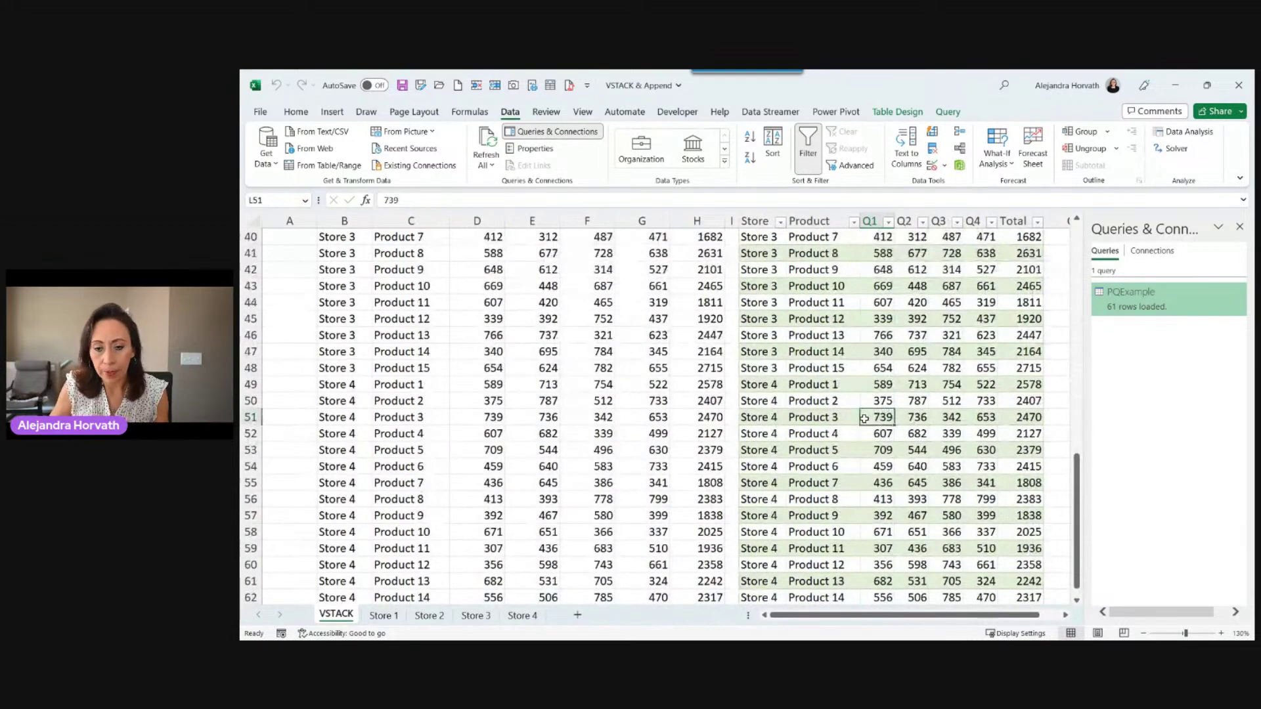
pyautogui.scroll(-3, 864, 419)
pyautogui.hotkey('ctrl', 'Down')
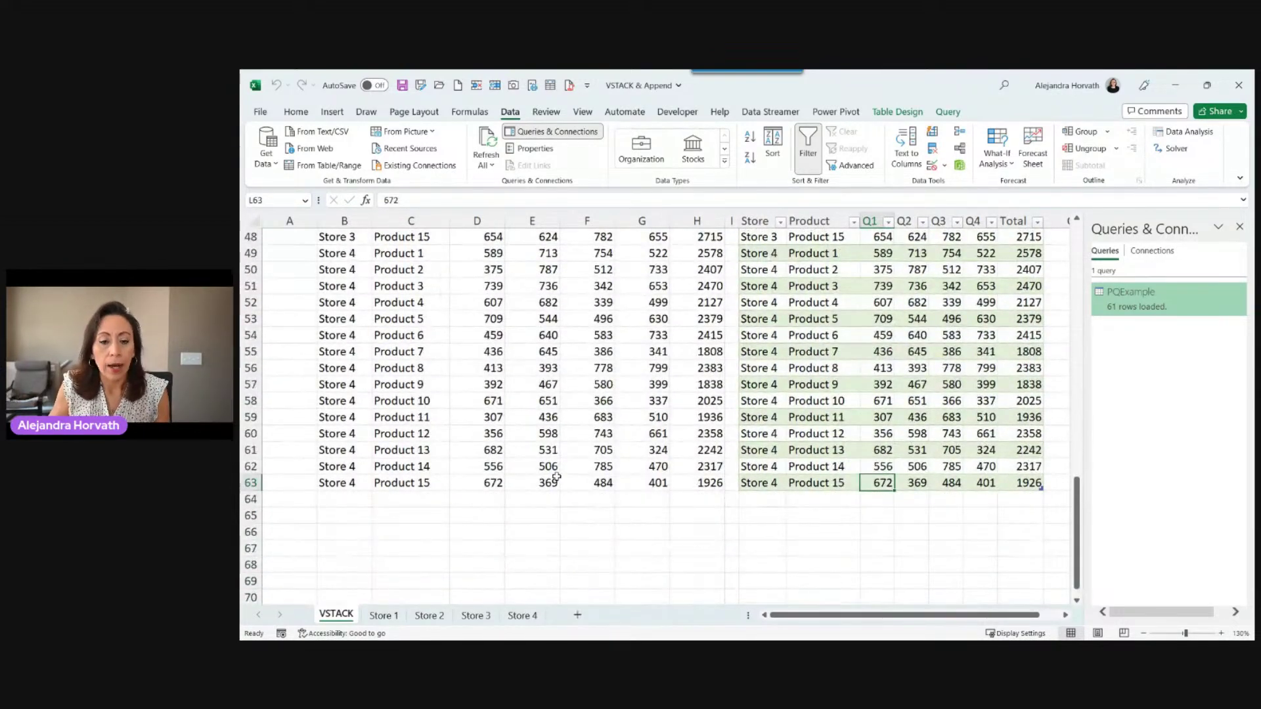
pyautogui.click(919, 436)
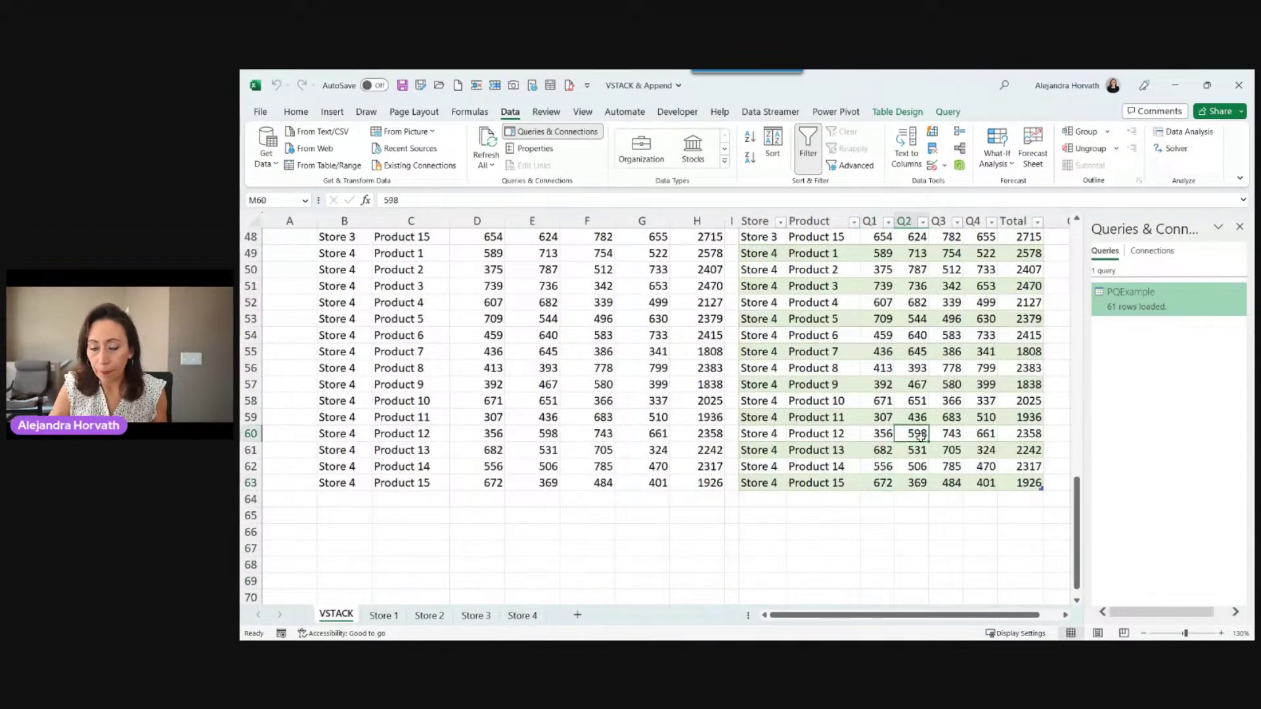
pyautogui.hotkey('ctrl', 'Home')
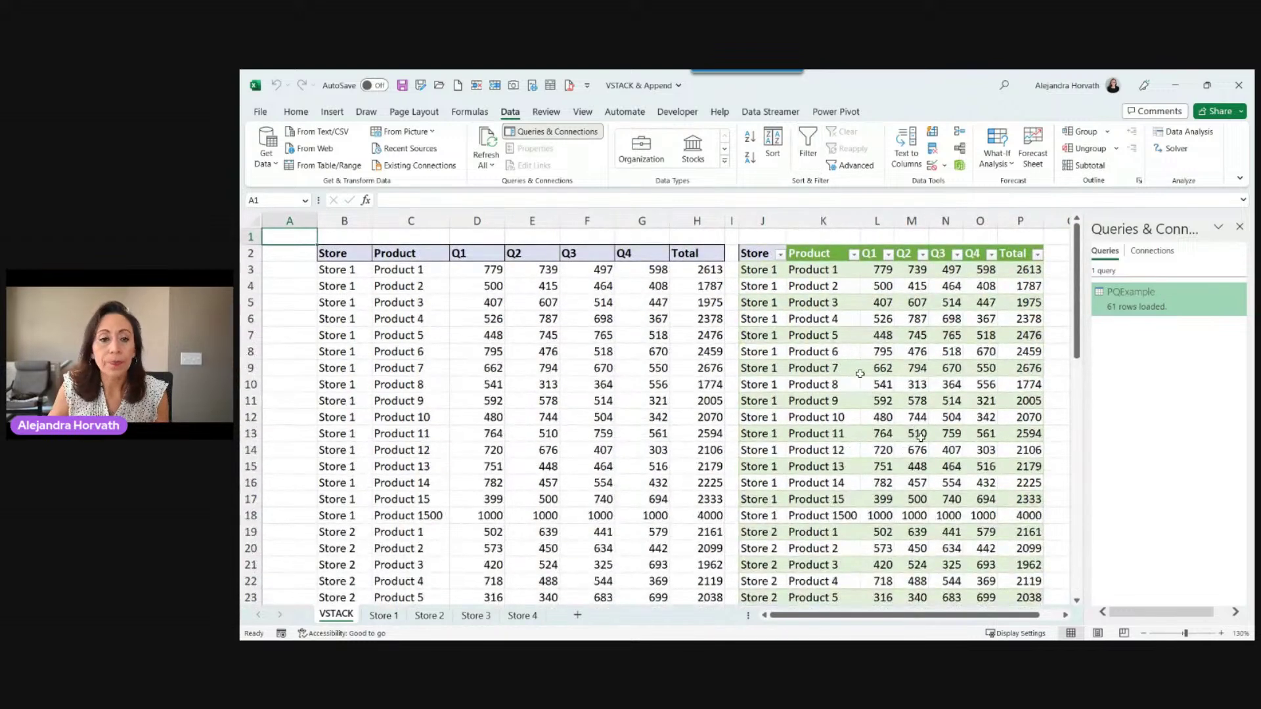
pyautogui.click(402, 85)
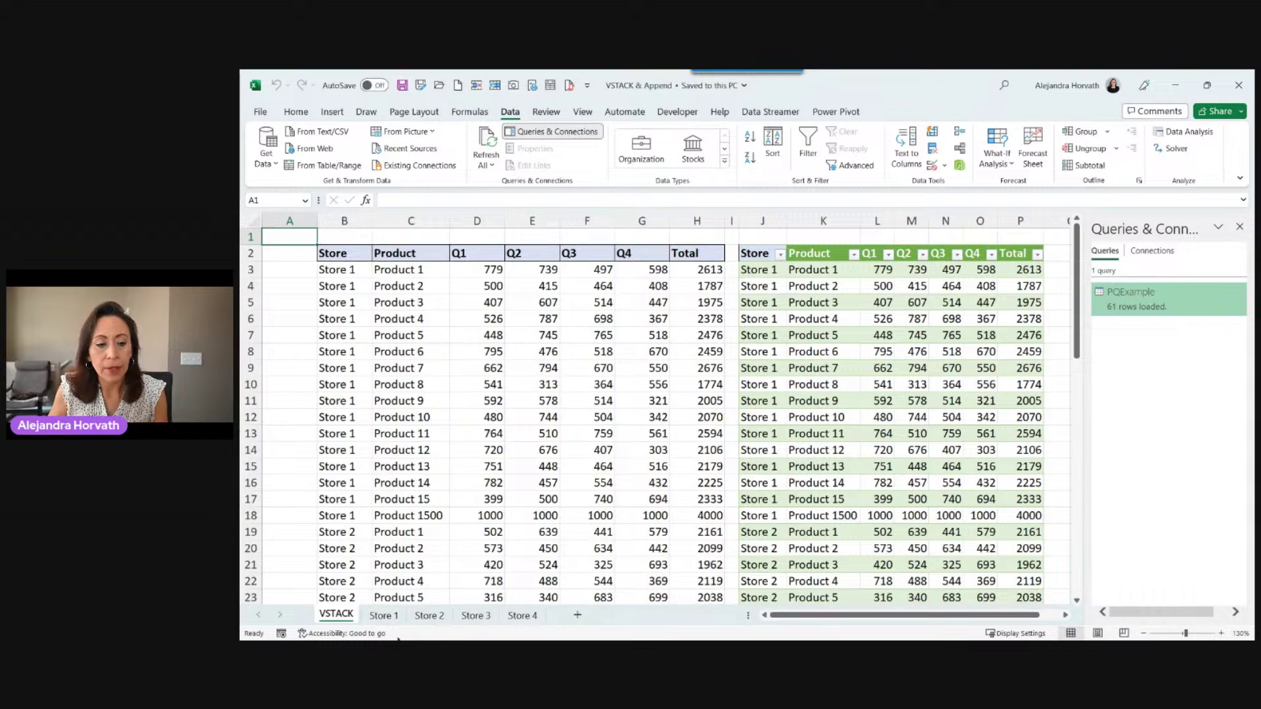
# Copy the Product 1500 row into row 19 of the Store 1 table and rename its product as Product 8000.
pyautogui.moveTo(368, 571); pyautogui.dragTo(755, 570)
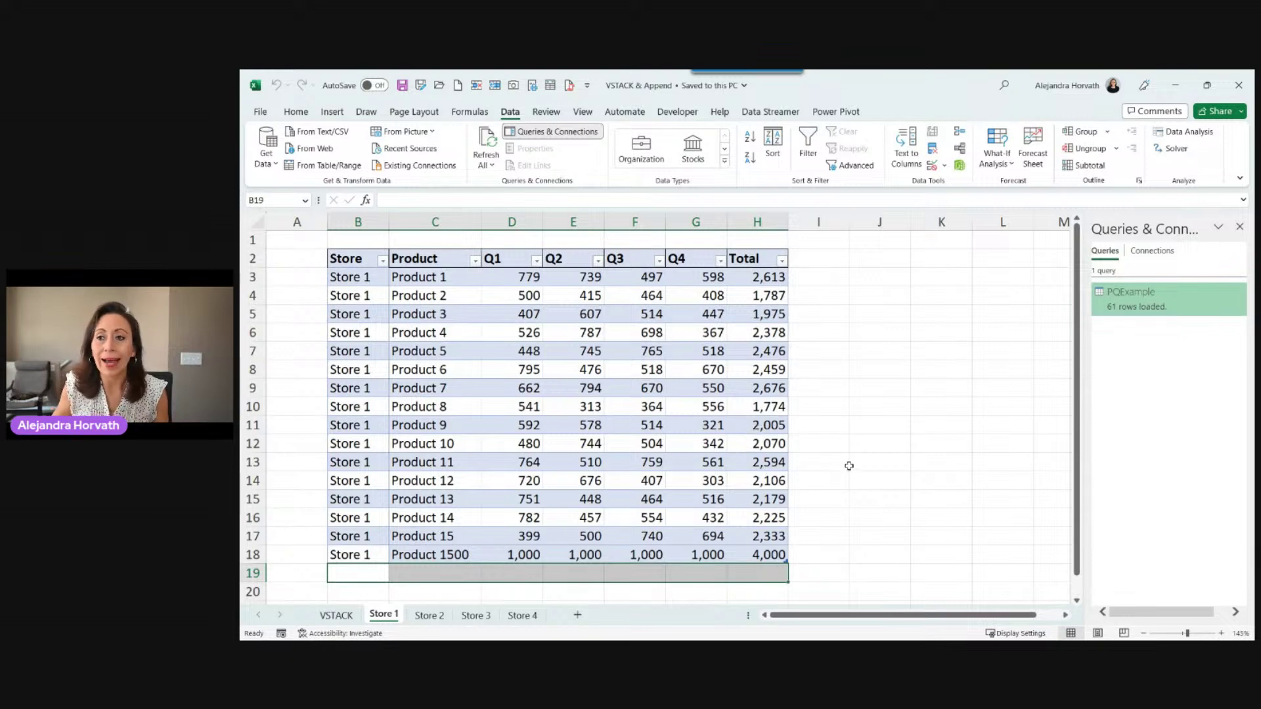
pyautogui.hotkey('ctrl', 'd')
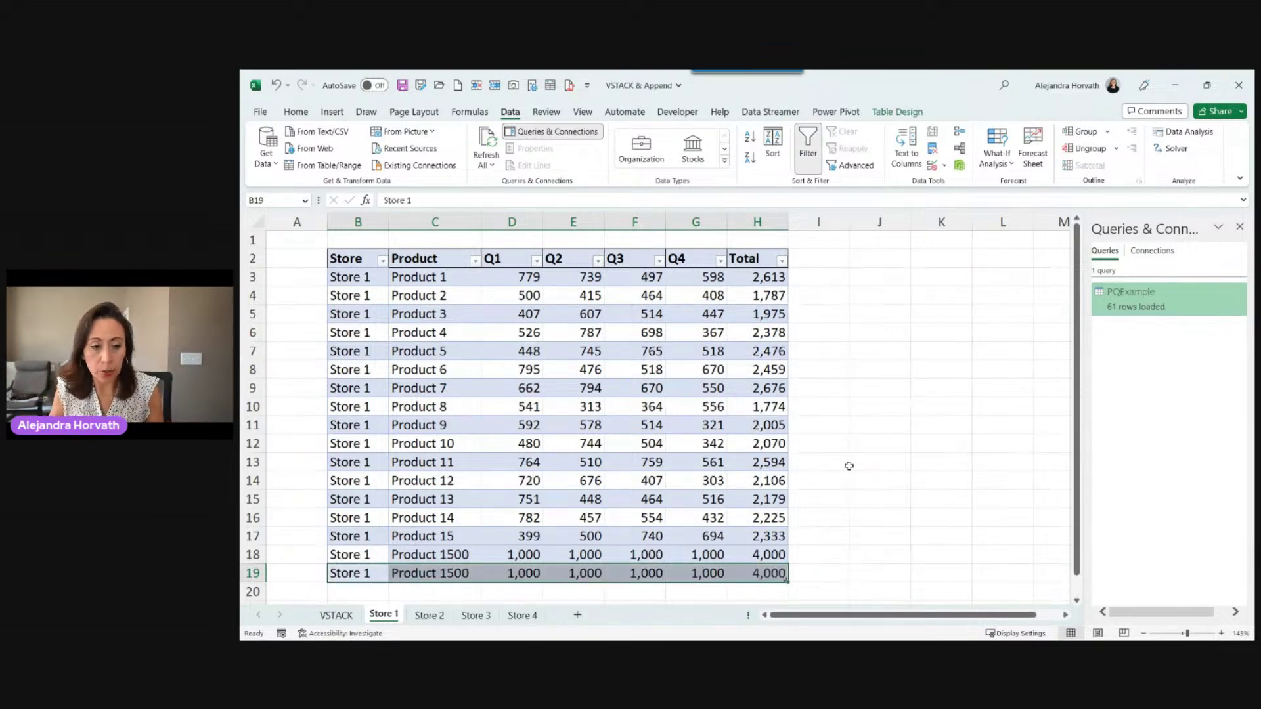
pyautogui.press('Right')
pyautogui.press('F2')
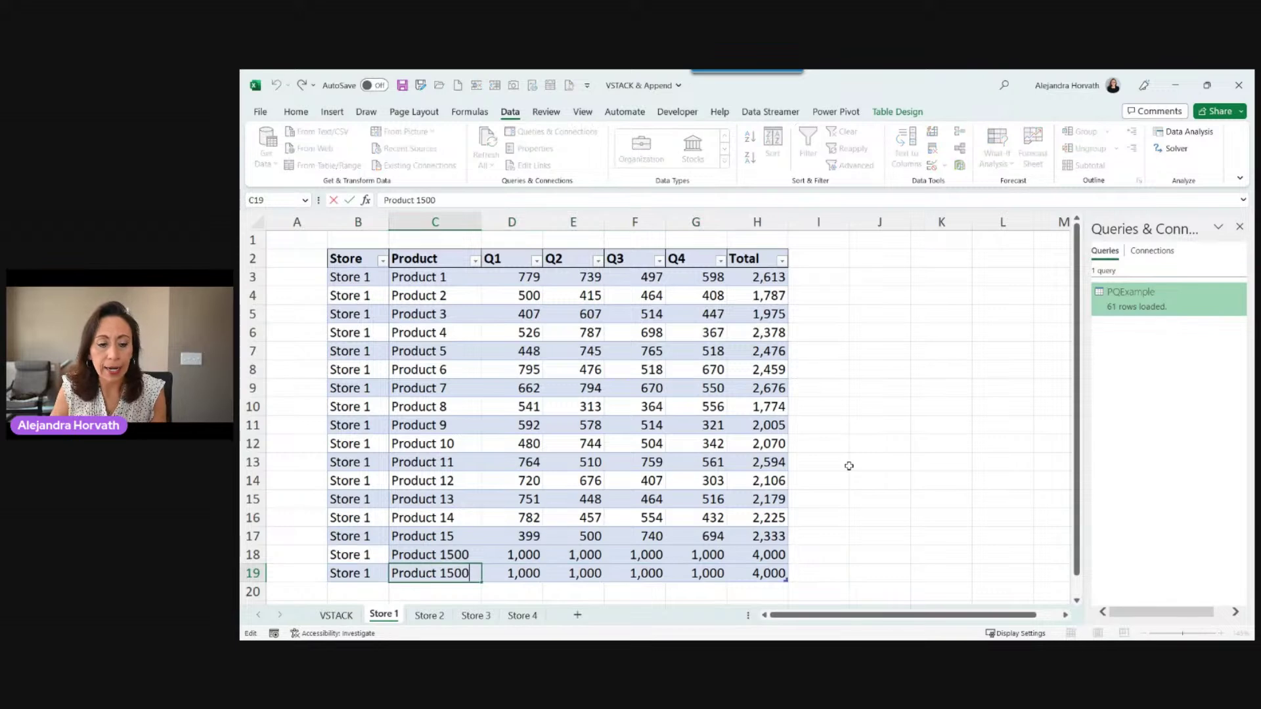
pyautogui.press('BackSpace')
pyautogui.press('BackSpace')
pyautogui.write('8000')
pyautogui.press('Return')
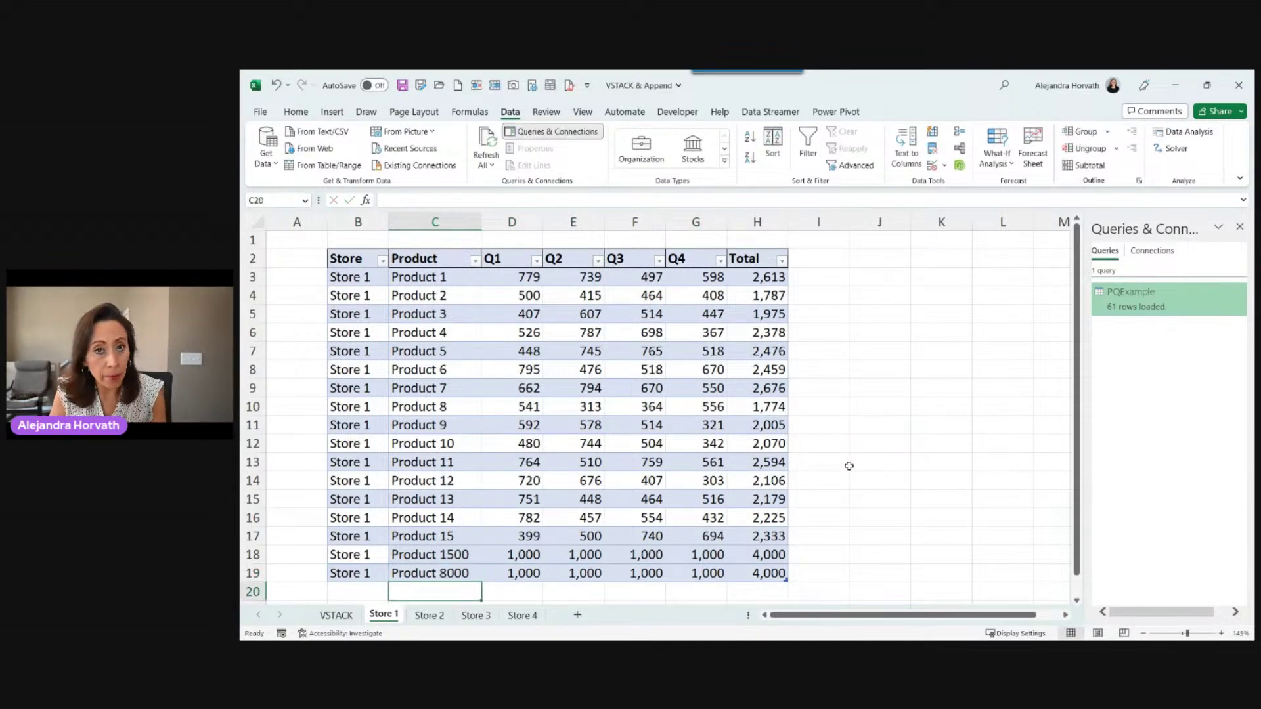
# Set Q1 through Q4 of the Product 8000 row to 7000.
pyautogui.press('Up')
pyautogui.press('Right')
pyautogui.hotkey('shift', 'Right')
pyautogui.hotkey('shift', 'Right')
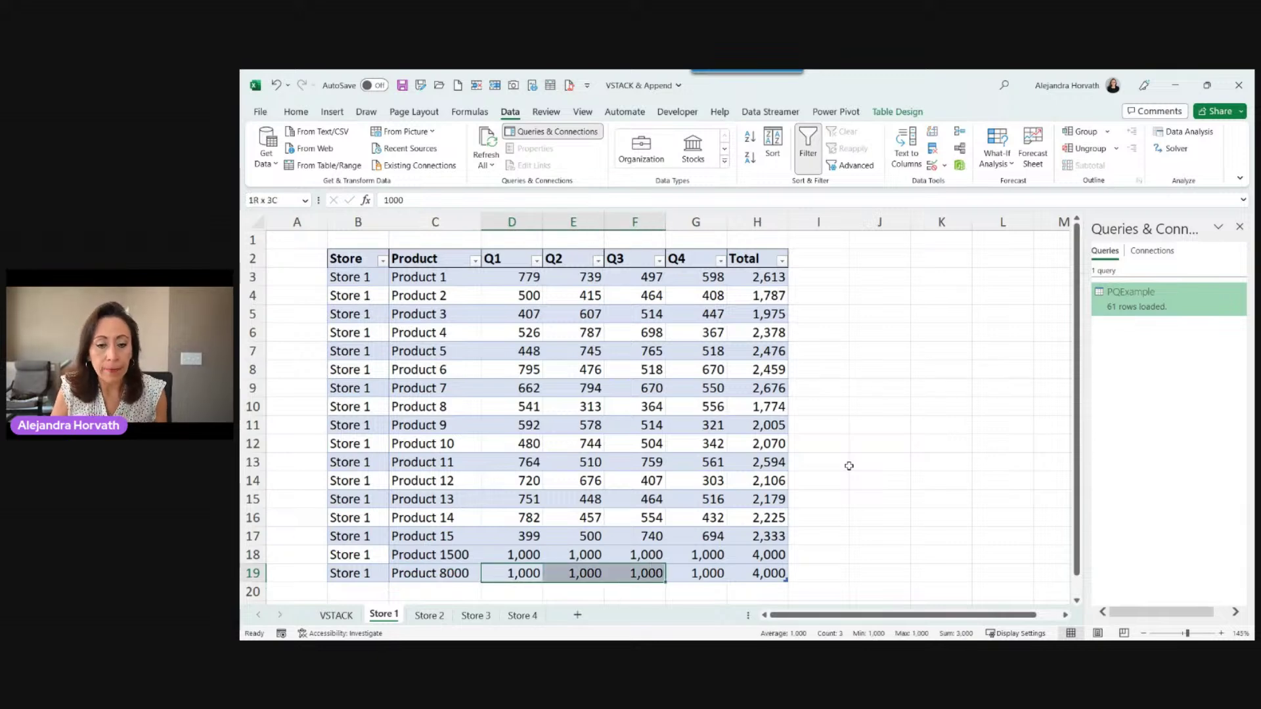
pyautogui.hotkey('shift', 'Right')
pyautogui.write('8000')
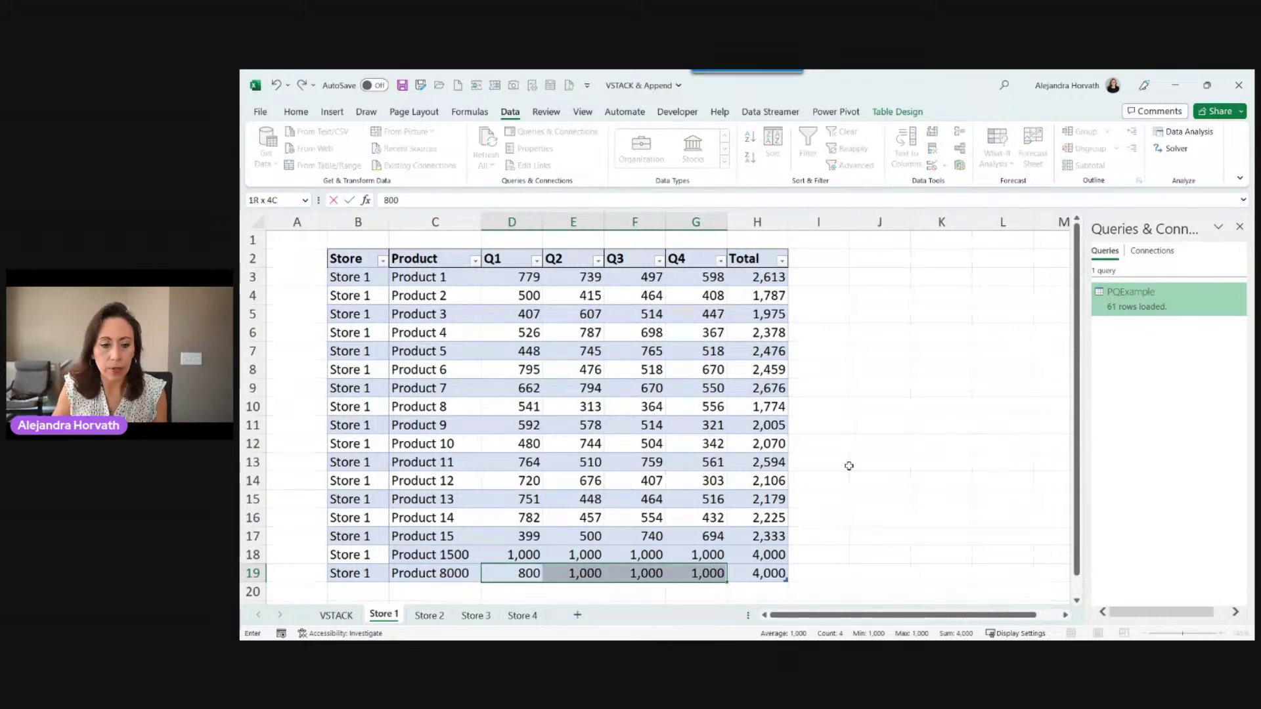
pyautogui.press('BackSpace')
pyautogui.press('BackSpace')
pyautogui.press('BackSpace')
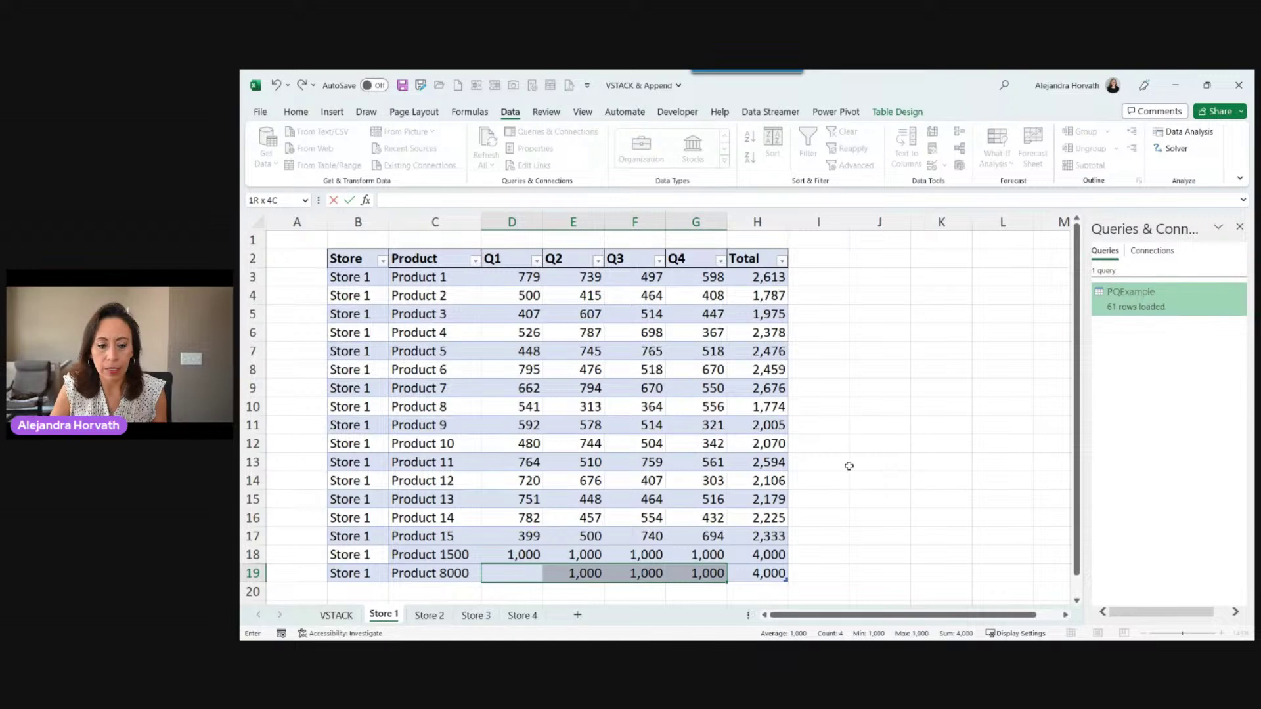
pyautogui.write('7000')
pyautogui.hotkey('ctrl', 'Return')
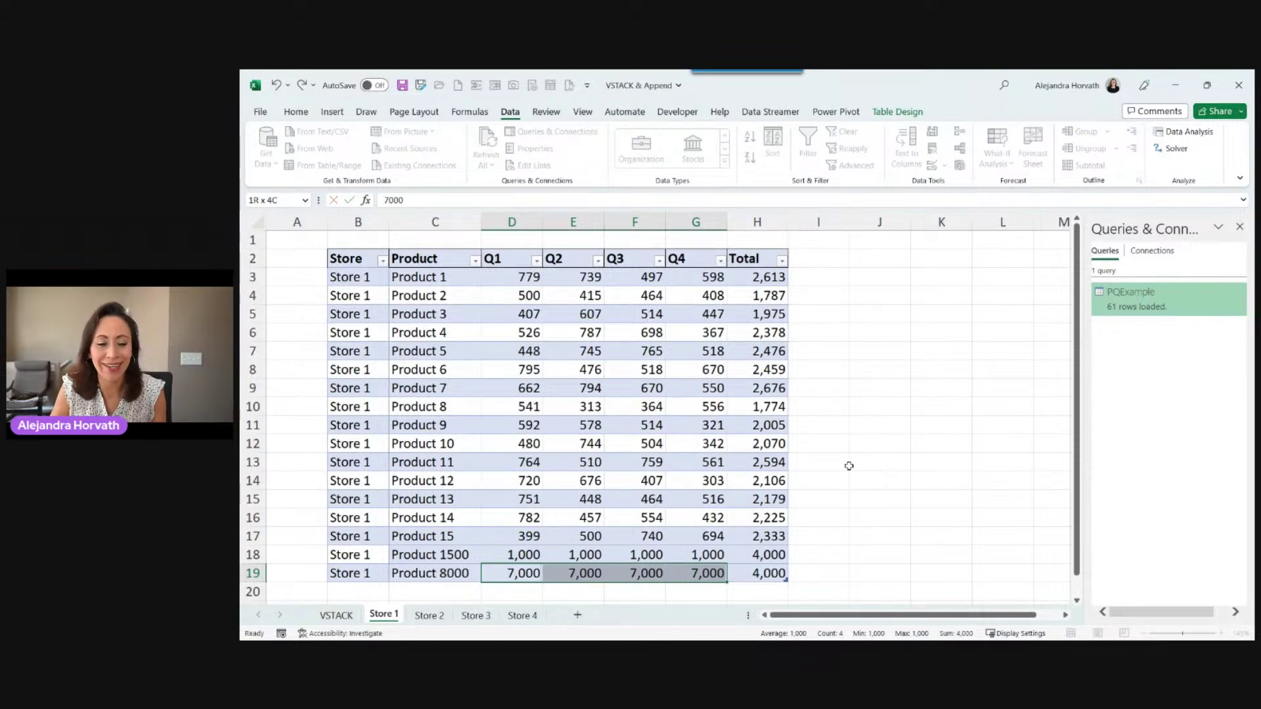
# Fill the Product 8000 row of the formula list on the VSTACK sheet with yellow.
pyautogui.click(336, 615)
pyautogui.moveTo(328, 533); pyautogui.dragTo(715, 533)
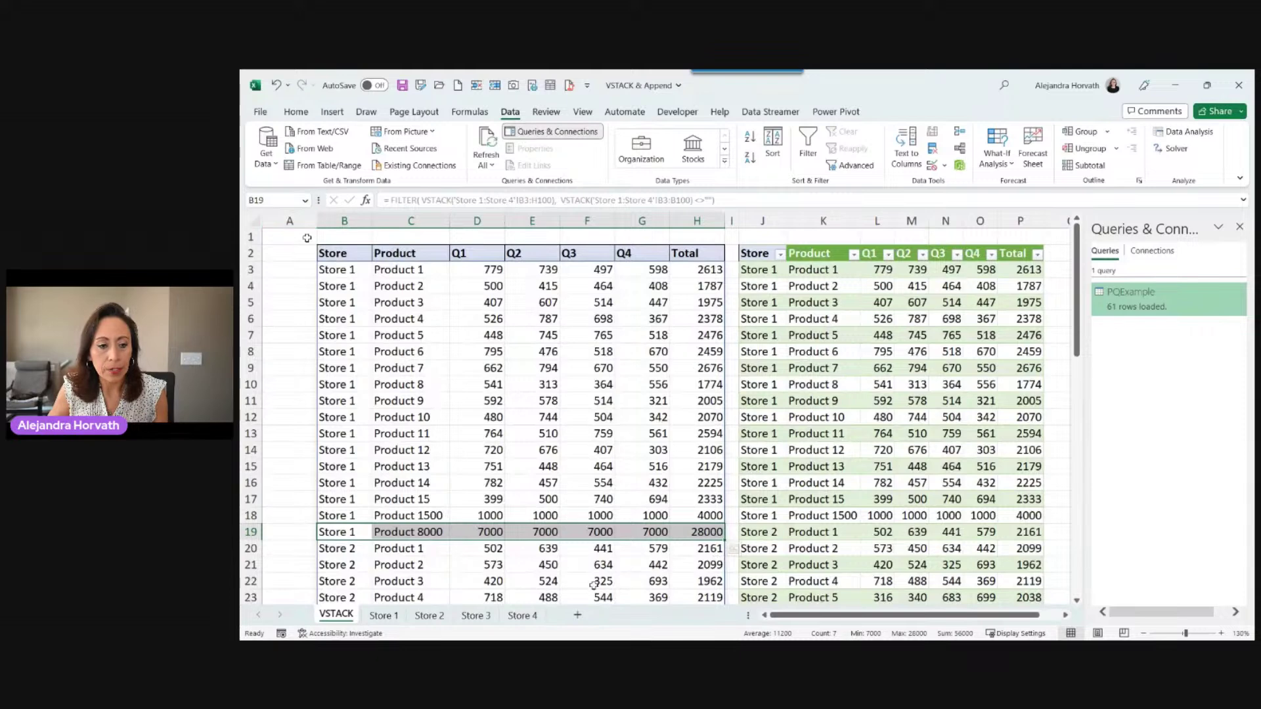
pyautogui.rightClick(355, 533)
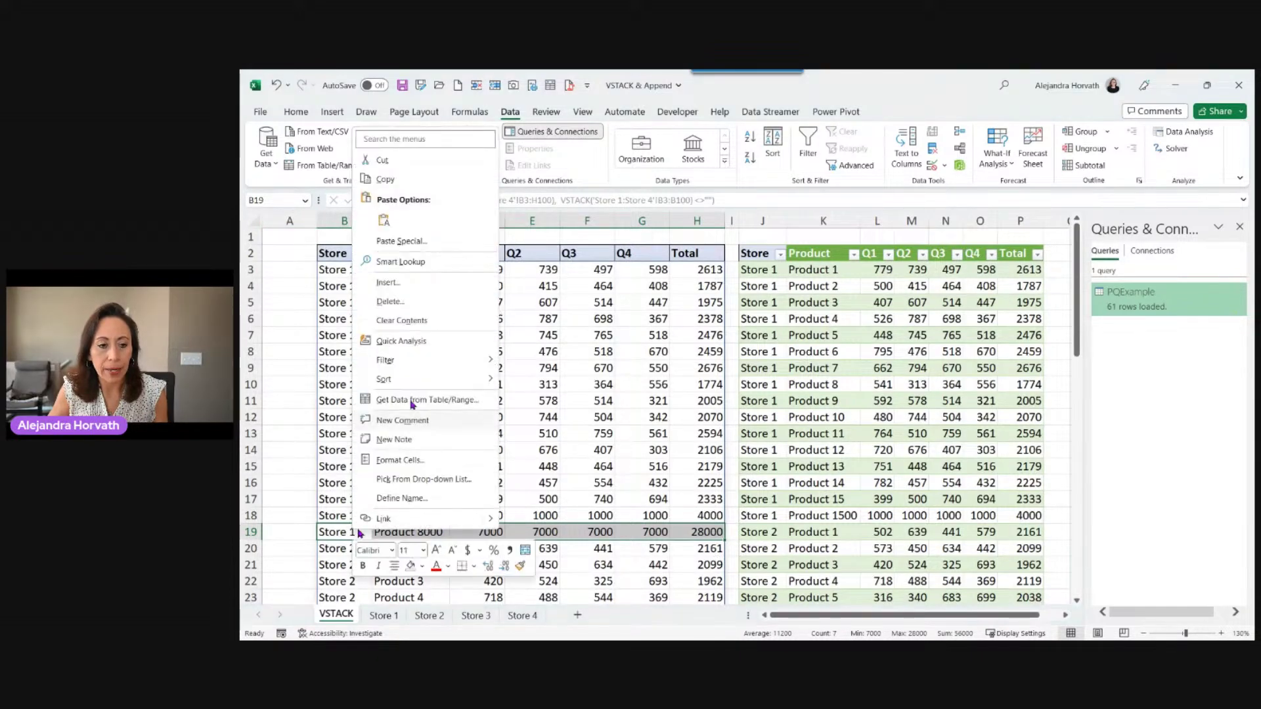
pyautogui.click(422, 566)
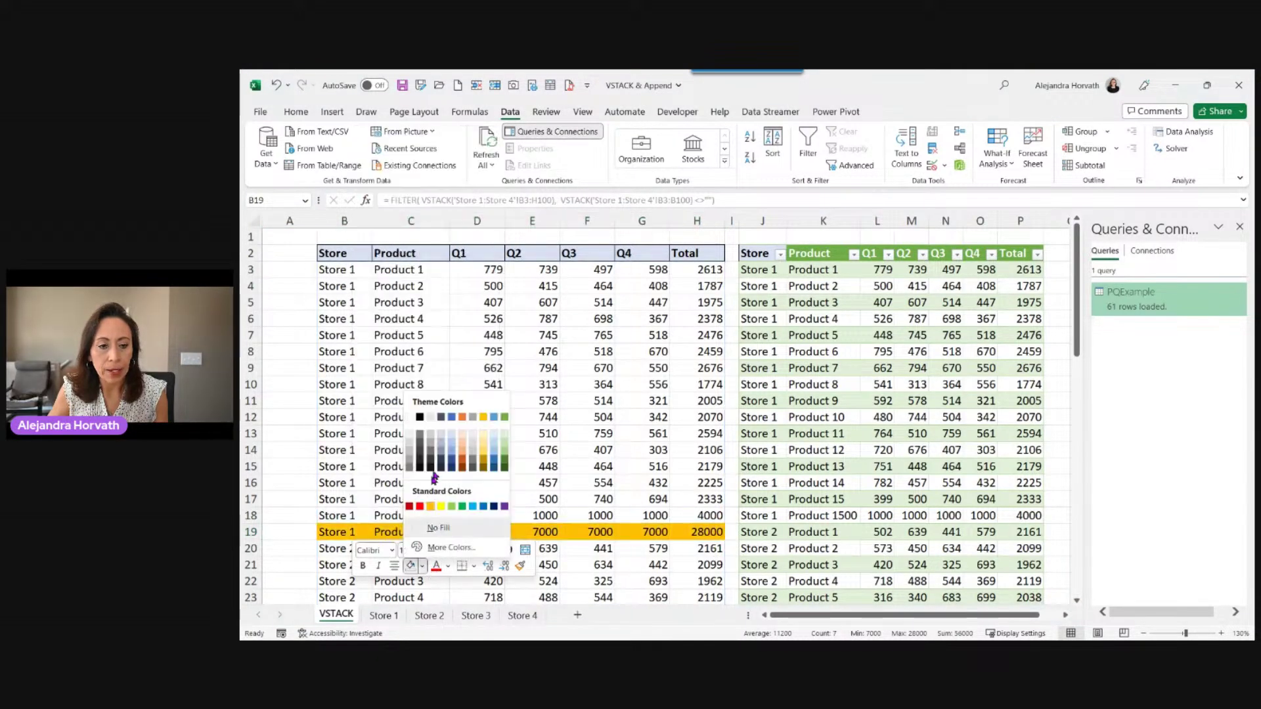
pyautogui.click(440, 506)
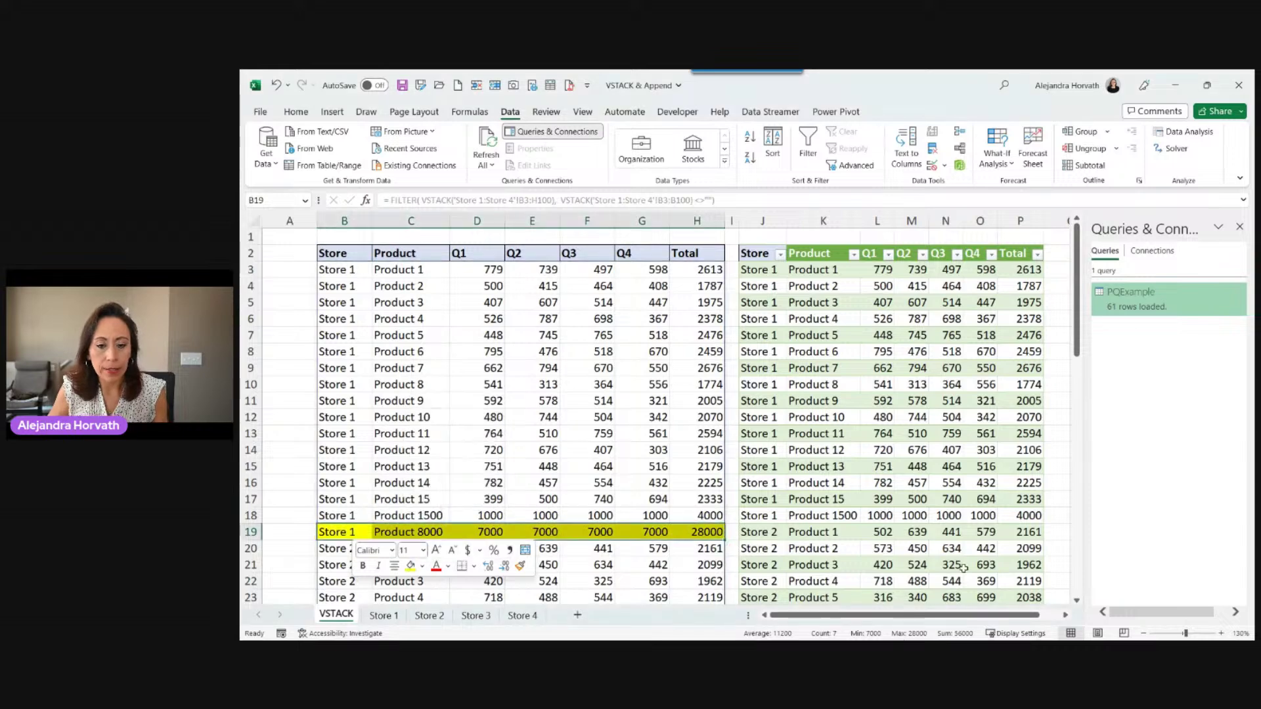
# Refresh the query table on the VSTACK sheet and check its rows 18 and 19 for the added product.
pyautogui.click(917, 530)
pyautogui.scroll(-1, 906, 460)
pyautogui.scroll(1, 888, 387)
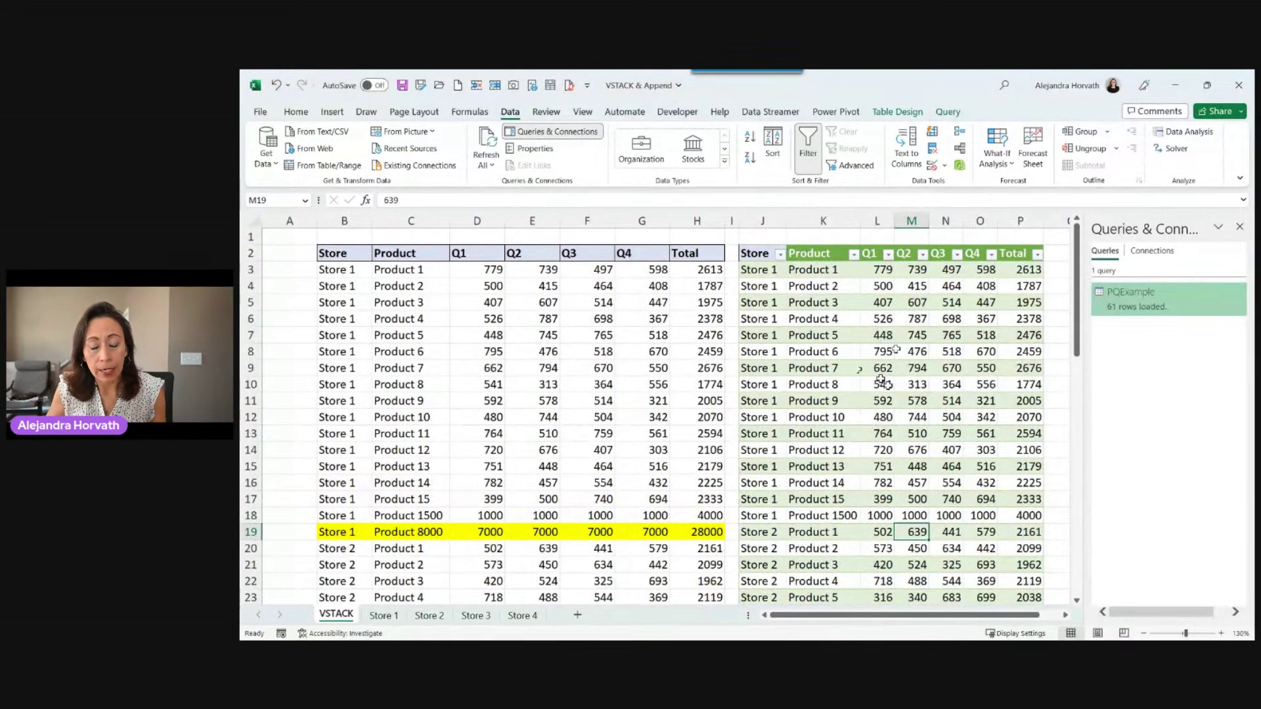
pyautogui.rightClick(873, 351)
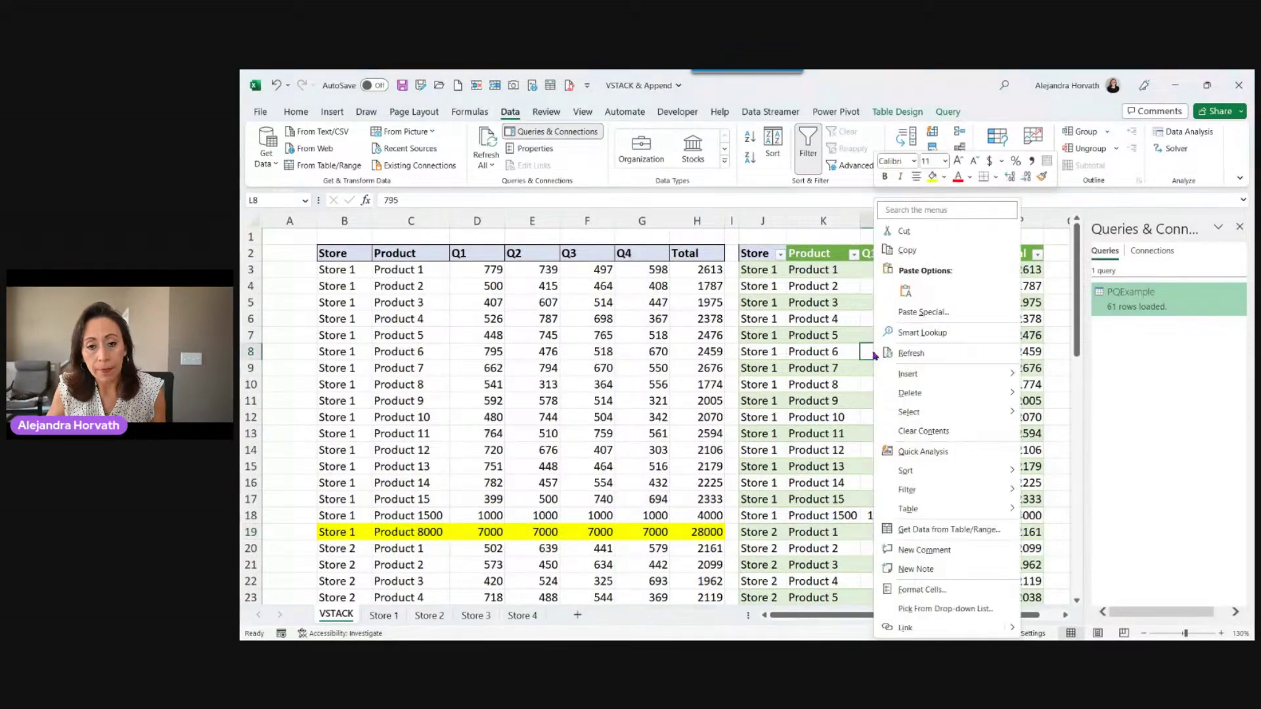
pyautogui.click(910, 353)
pyautogui.click(765, 522)
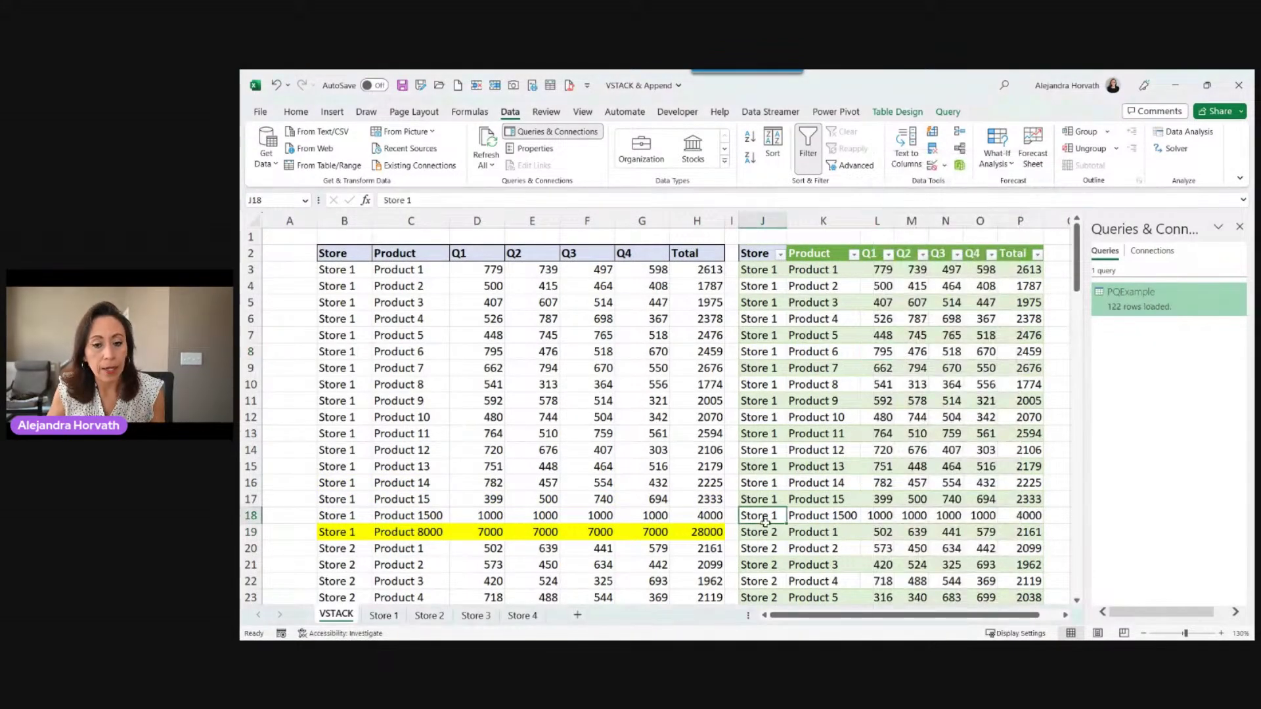
pyautogui.hotkey('ctrl', 'shift', 'Right')
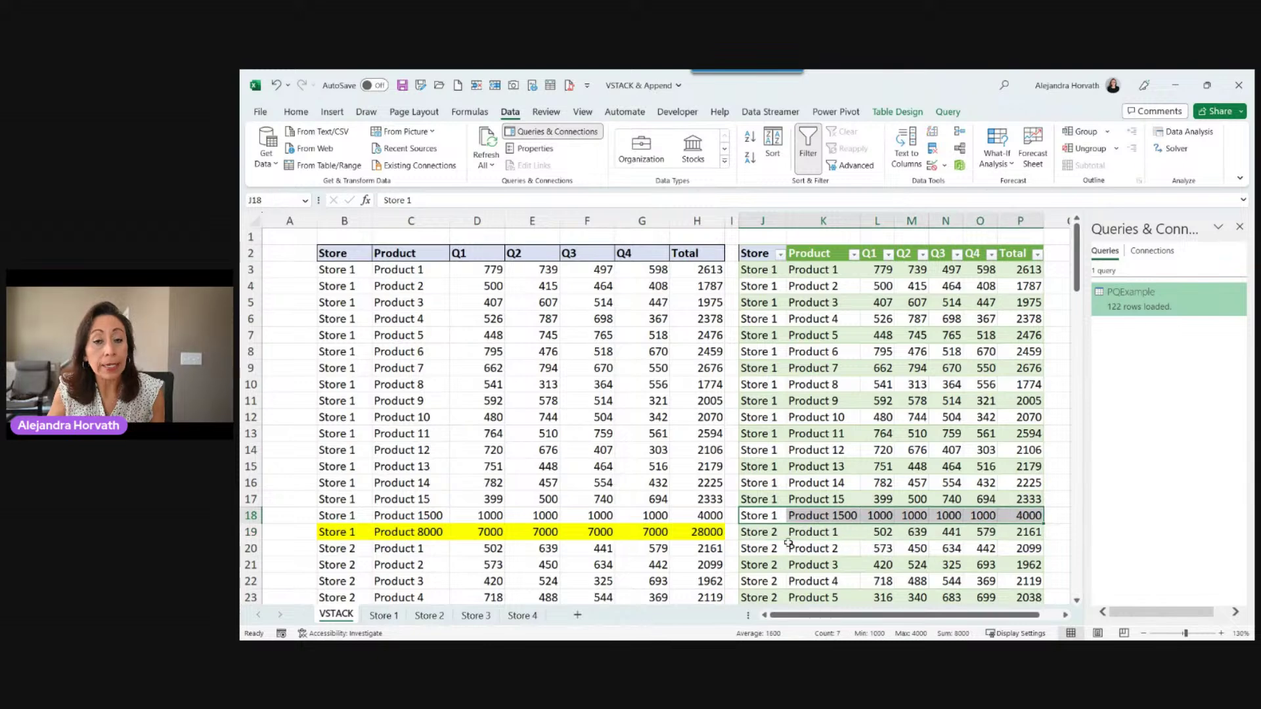
pyautogui.moveTo(762, 532); pyautogui.dragTo(1014, 537)
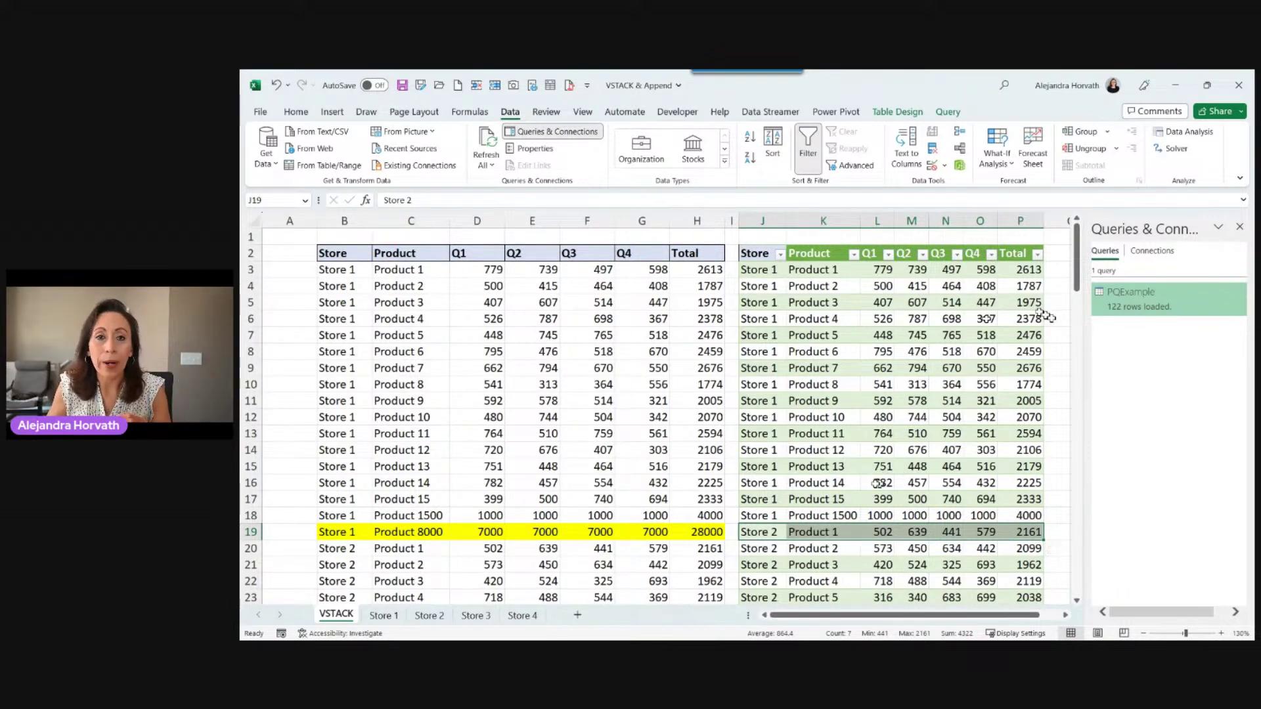
# Save the workbook and refresh the query table again.
pyautogui.click(402, 85)
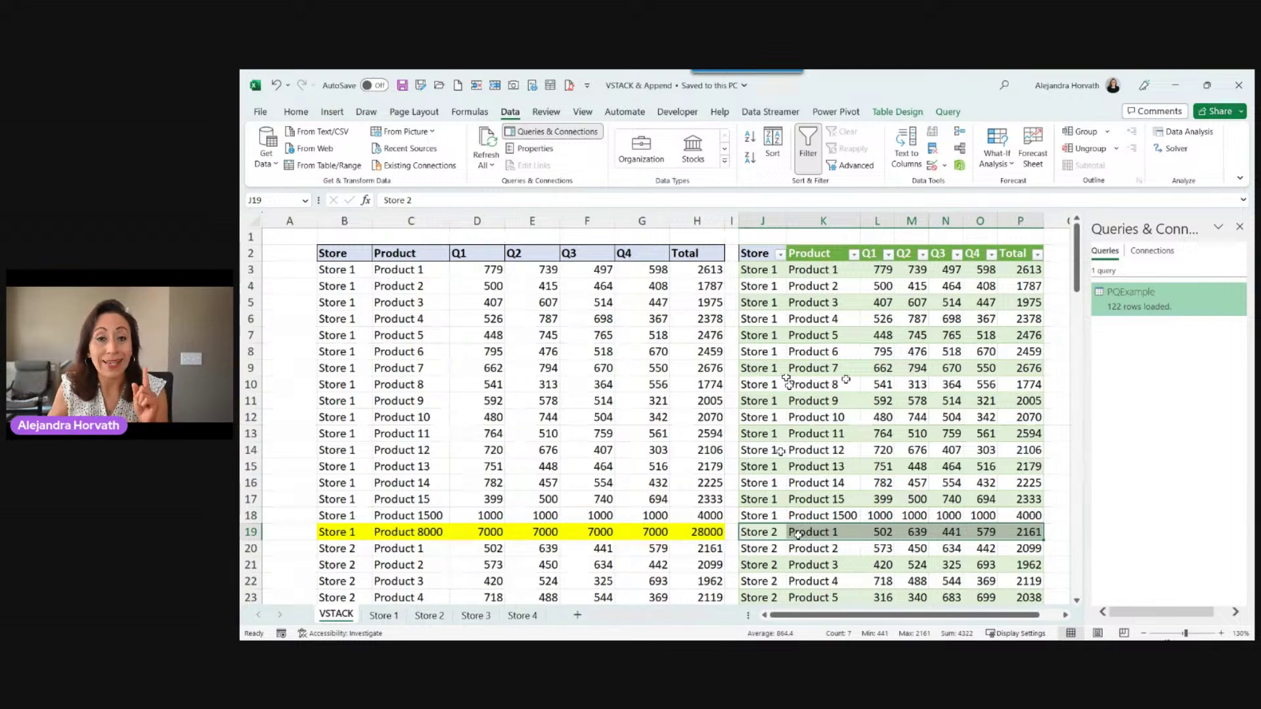
pyautogui.rightClick(826, 303)
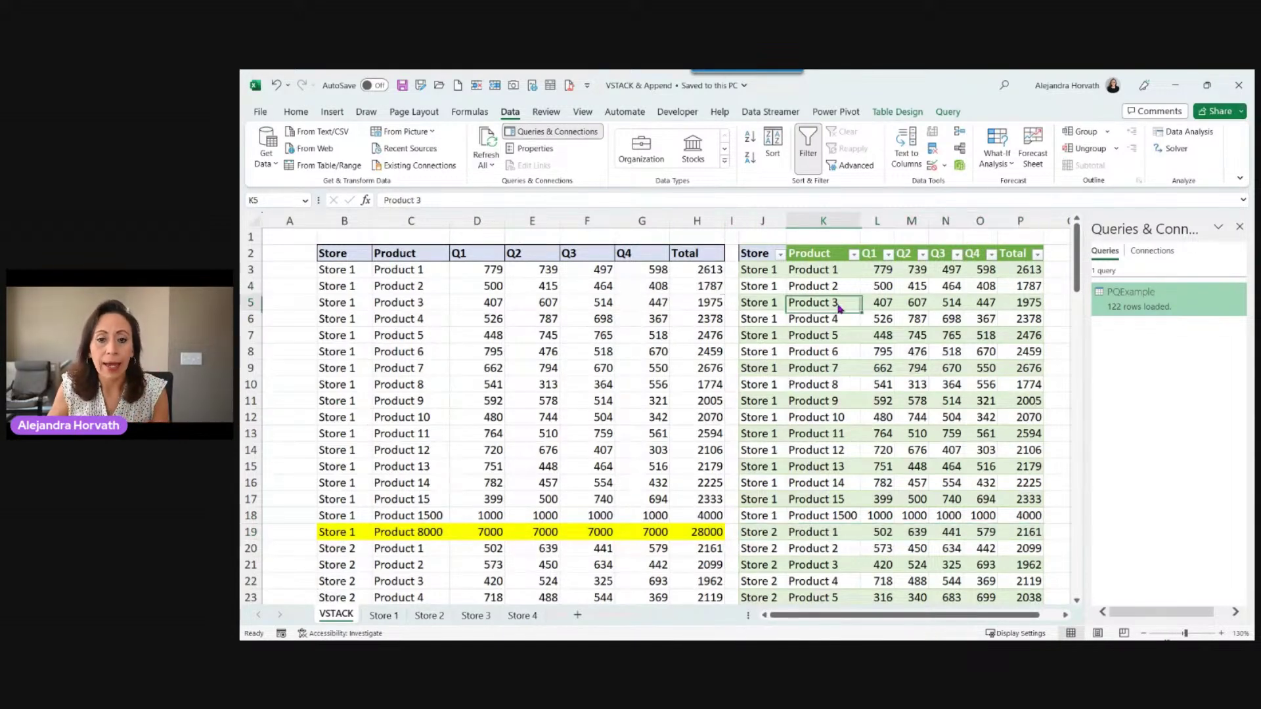
pyautogui.click(876, 354)
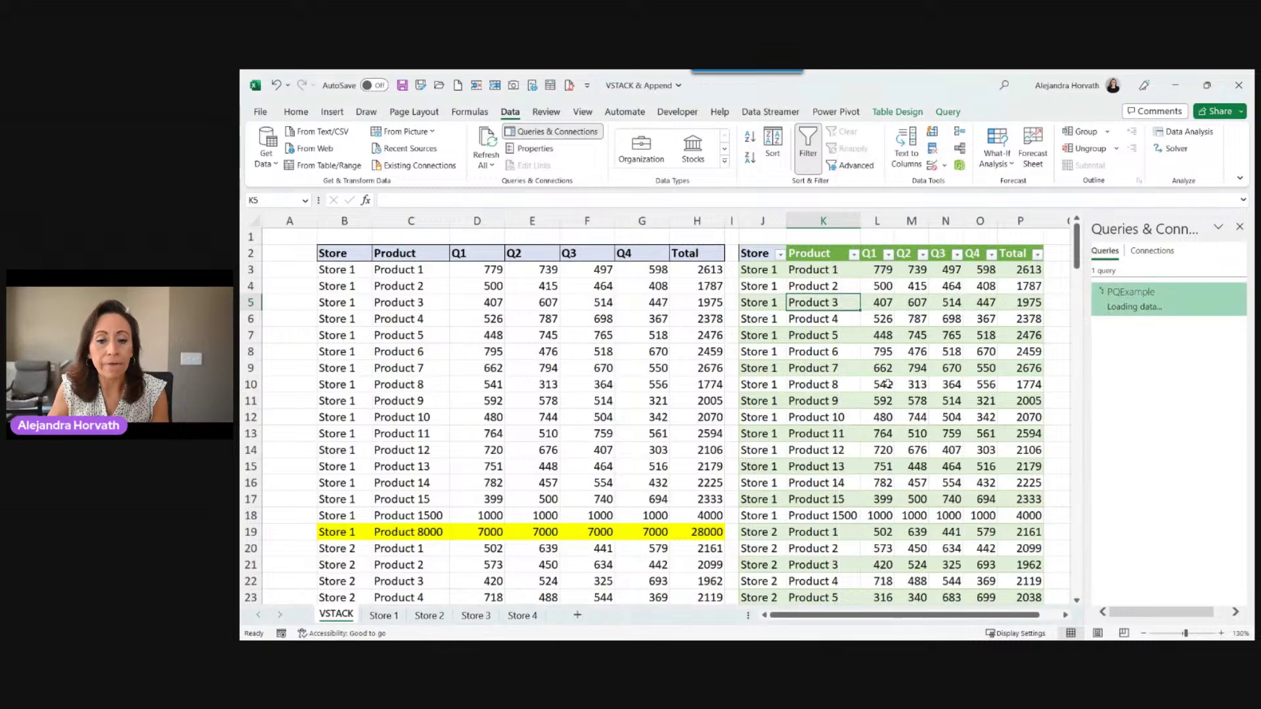
# Examine the query table from row 19 through the rows beyond the end of the VSTACK list for Product 8000 and repeated store data.
pyautogui.click(768, 530)
pyautogui.moveTo(769, 531); pyautogui.dragTo(1003, 534)
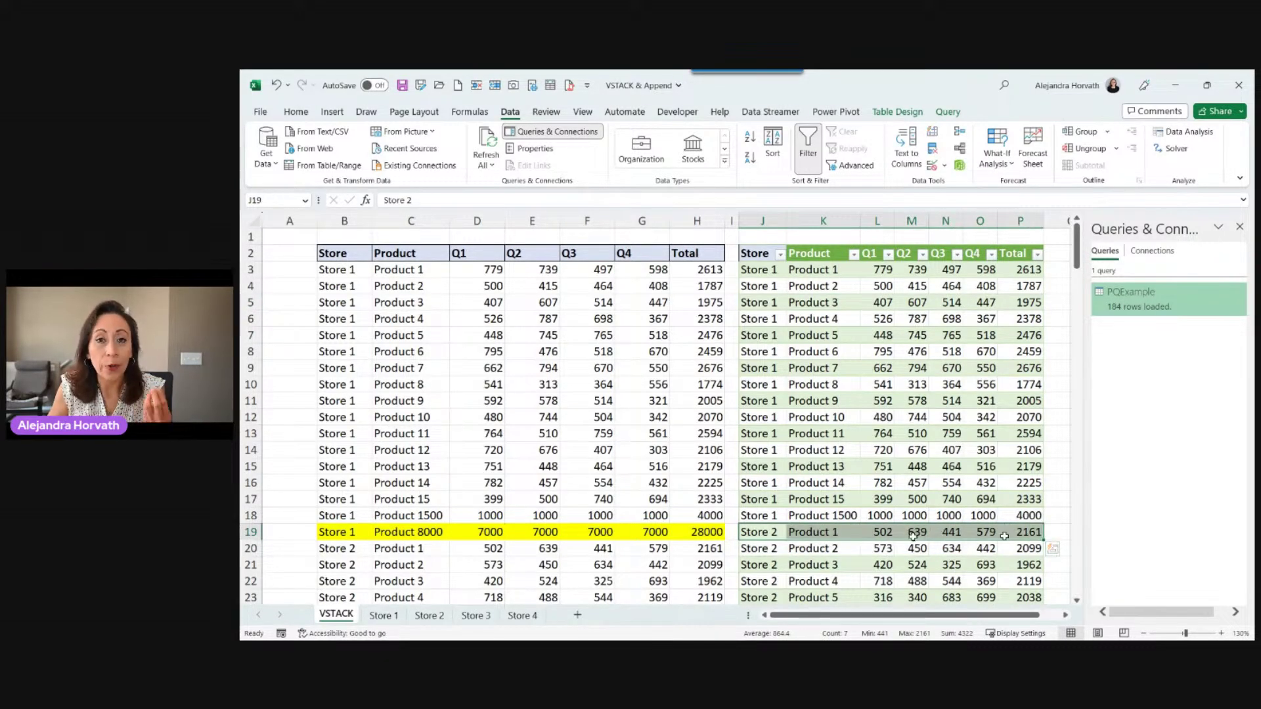
pyautogui.scroll(-1, 871, 504)
pyautogui.scroll(-19, 870, 504)
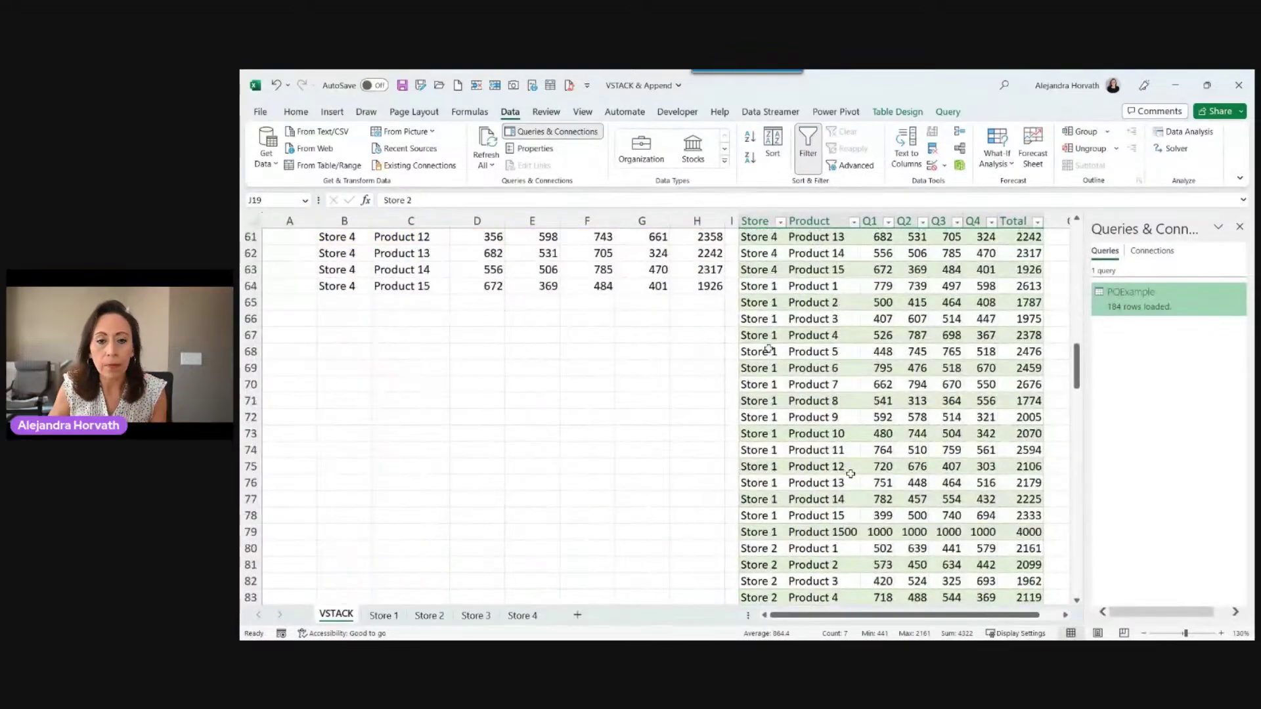
pyautogui.moveTo(762, 304); pyautogui.dragTo(970, 310)
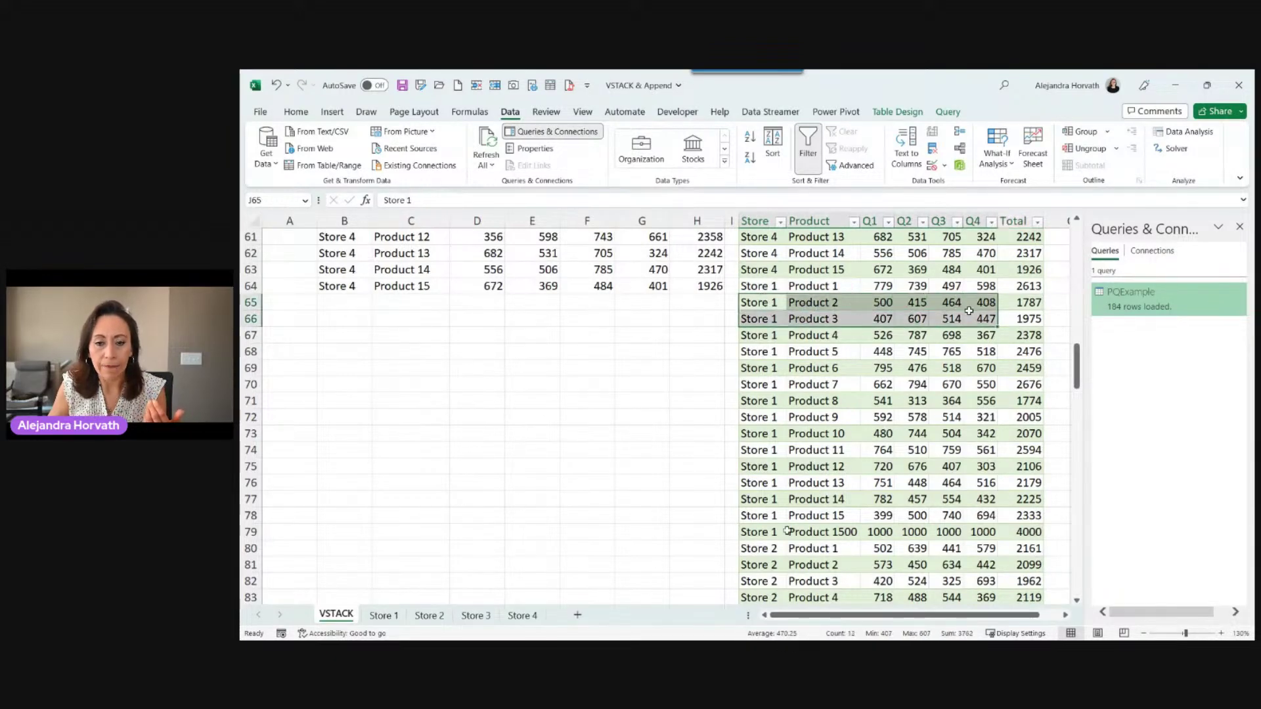
pyautogui.moveTo(755, 532); pyautogui.dragTo(1032, 532)
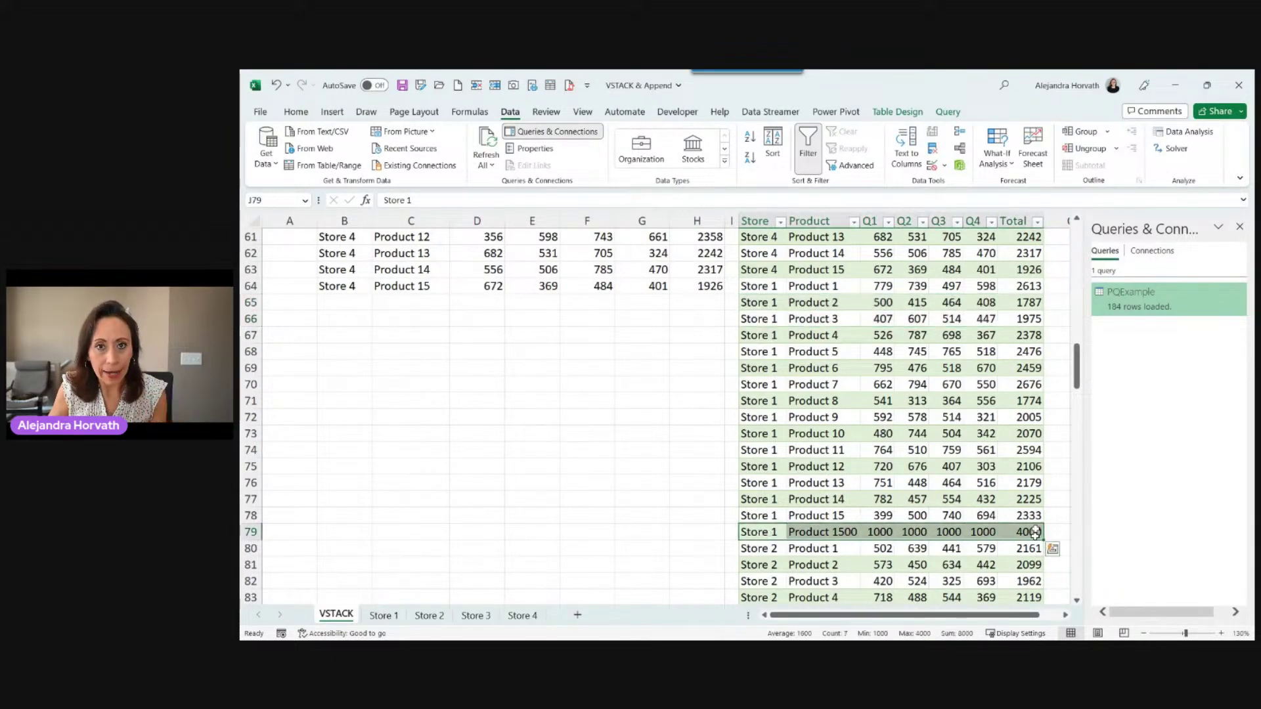
pyautogui.scroll(-2, 1018, 525)
pyautogui.scroll(-2, 872, 465)
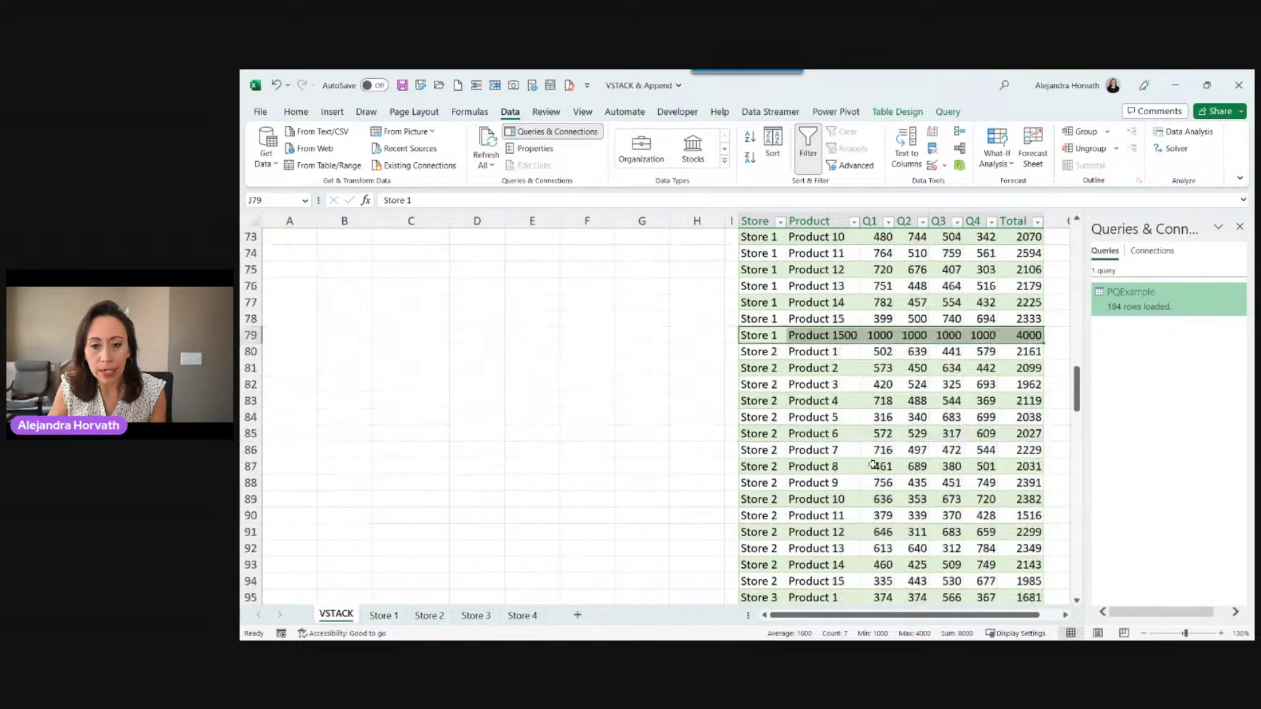
pyautogui.scroll(3, 809, 357)
# Save the workbook, refresh the query table once more, and check its row 79 against the Store 1 sheet.
pyautogui.click(401, 87)
pyautogui.rightClick(870, 417)
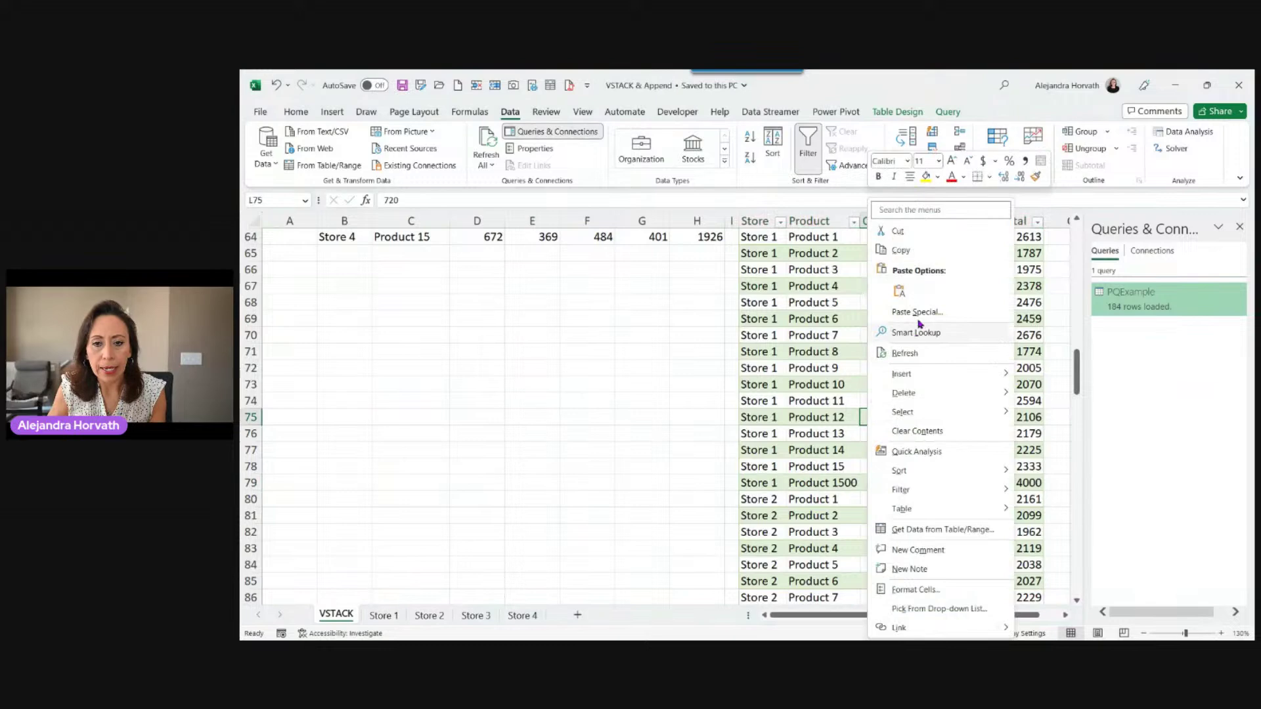
pyautogui.click(919, 355)
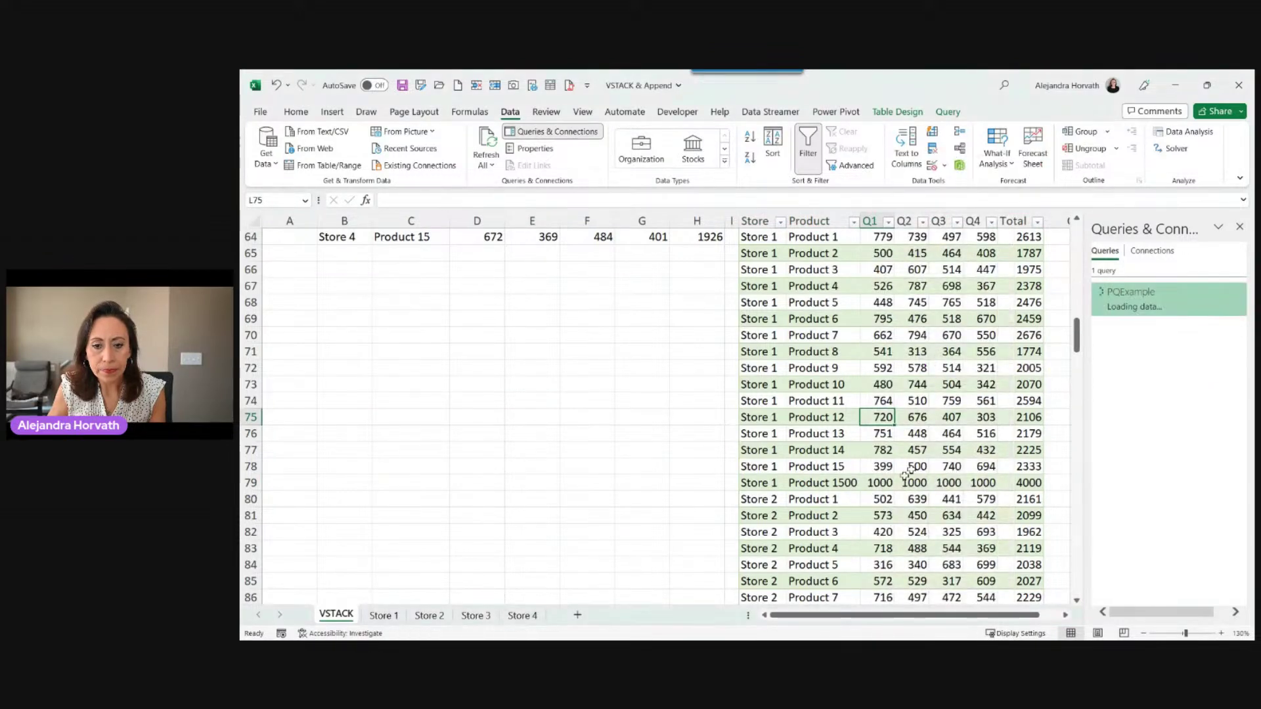
pyautogui.click(782, 488)
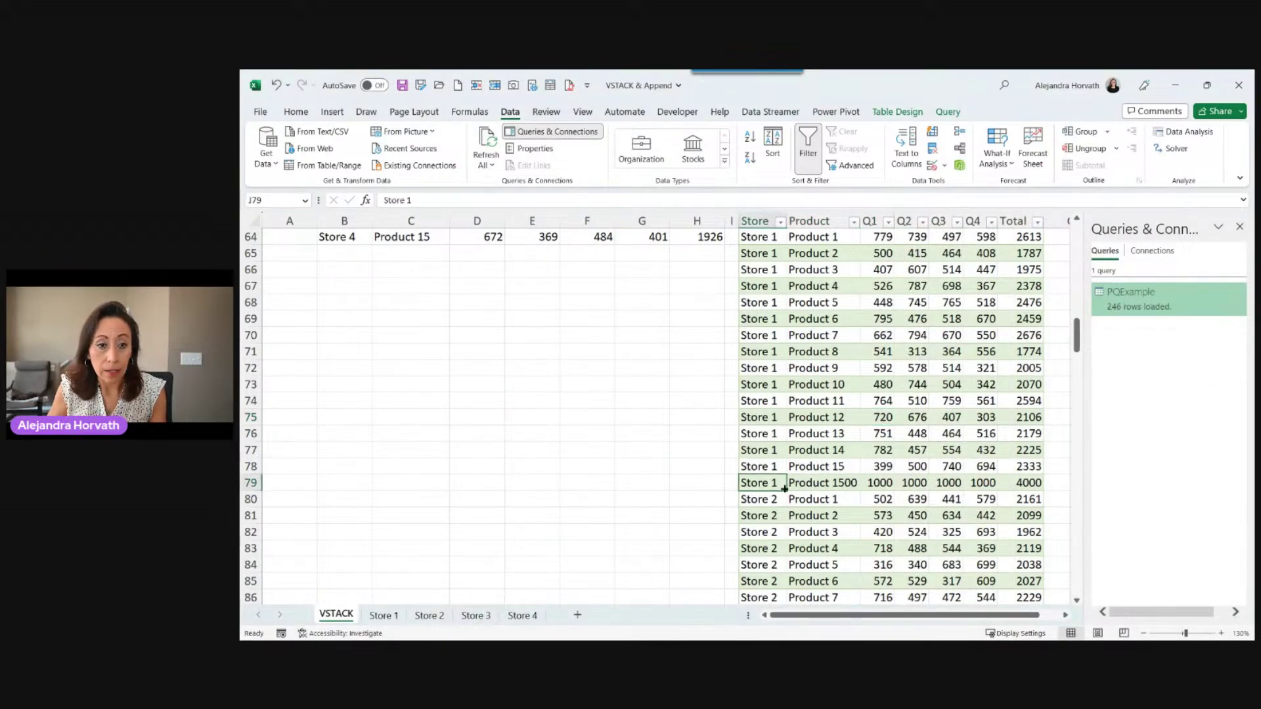
pyautogui.click(398, 617)
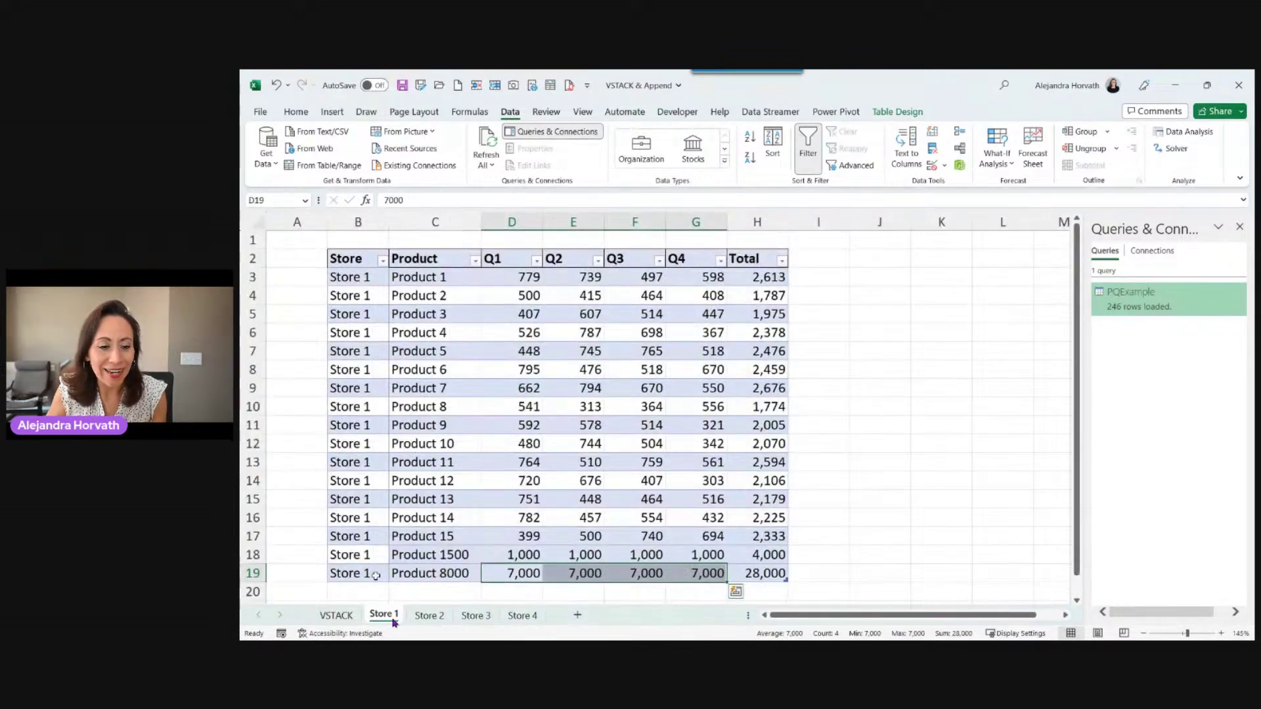
# Examine the query table on the VSTACK sheet from its last row upward for the repeated Product 8000 rows of Store 1.
pyautogui.click(337, 616)
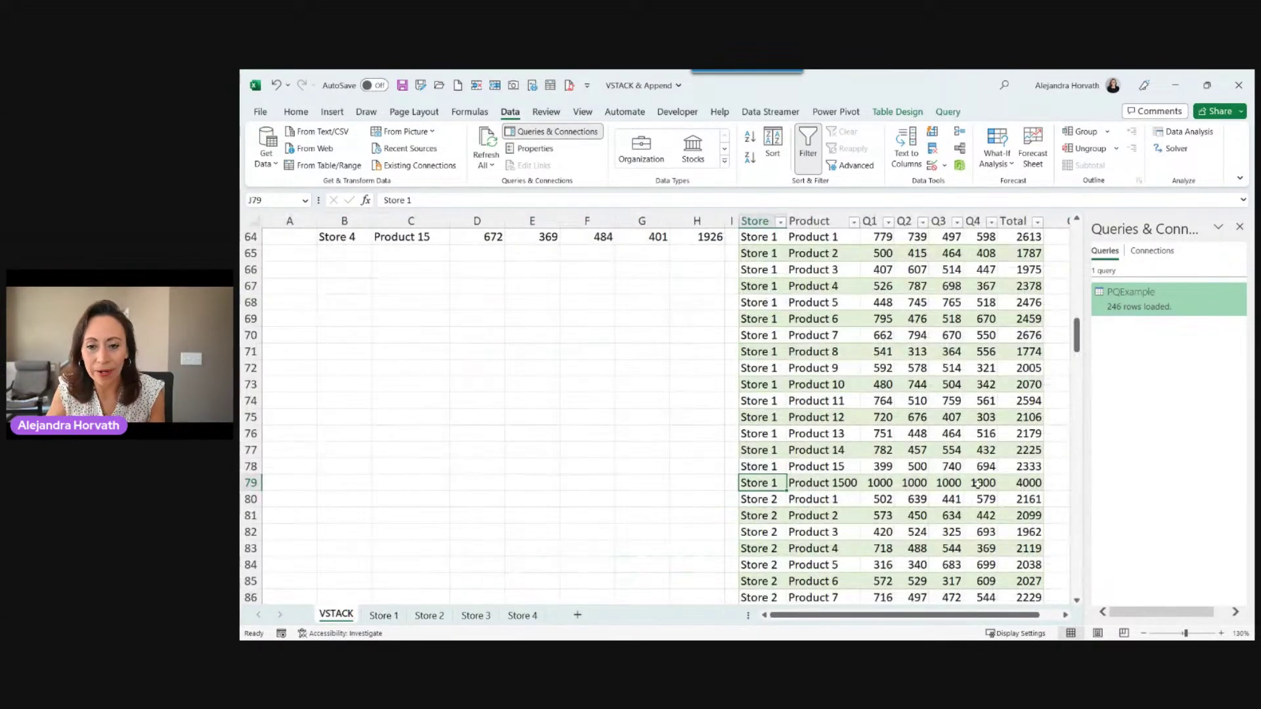
pyautogui.scroll(-1, 910, 488)
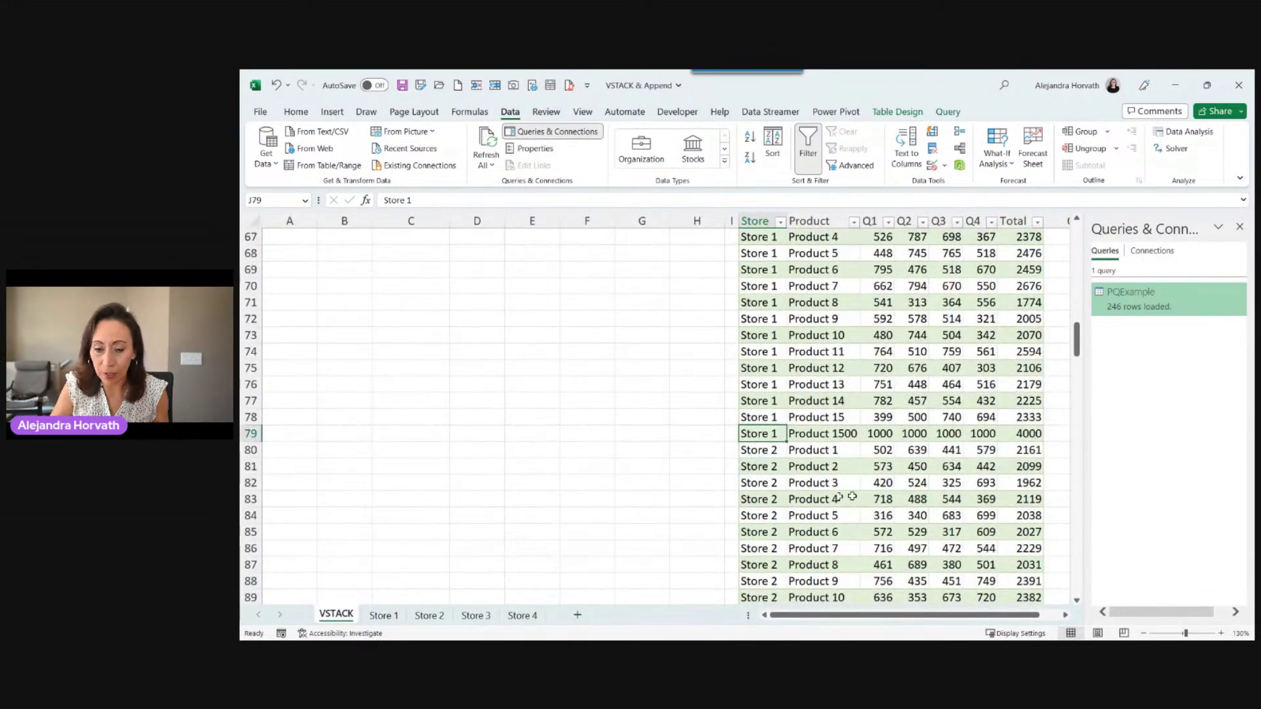
pyautogui.hotkey('ctrl', 'Down')
pyautogui.scroll(12, 851, 498)
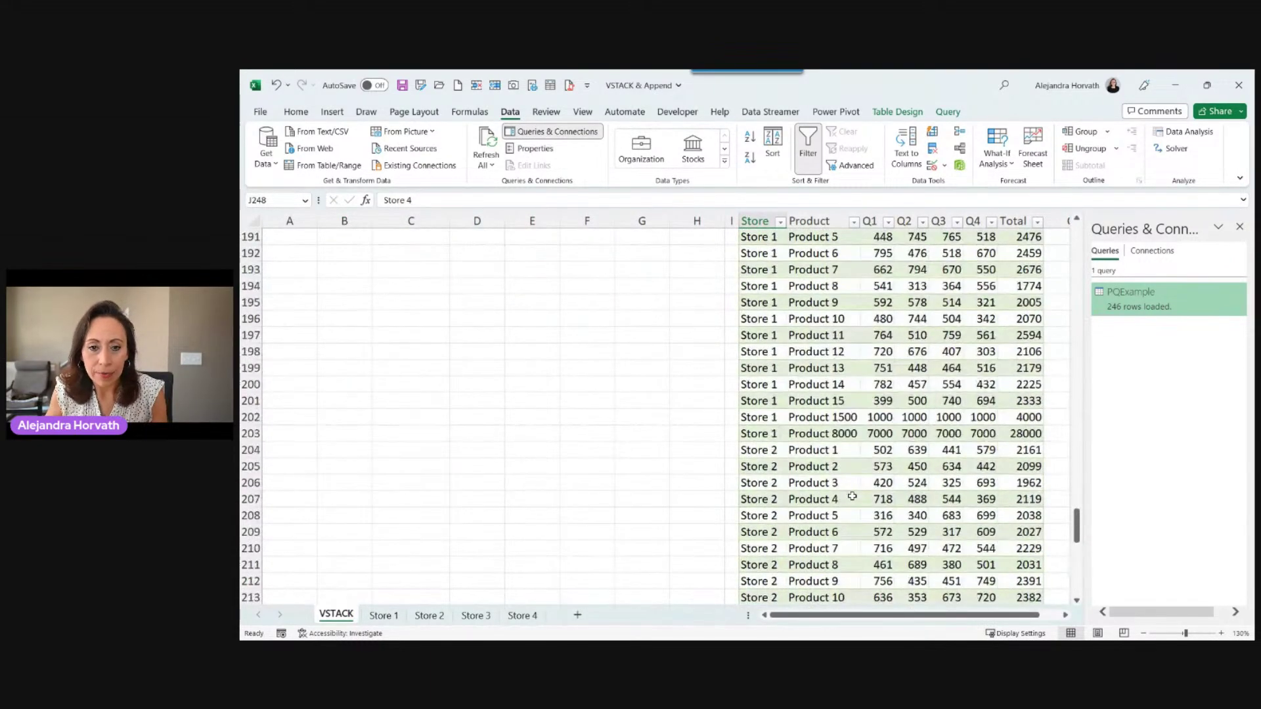
pyautogui.moveTo(755, 434); pyautogui.dragTo(1022, 433)
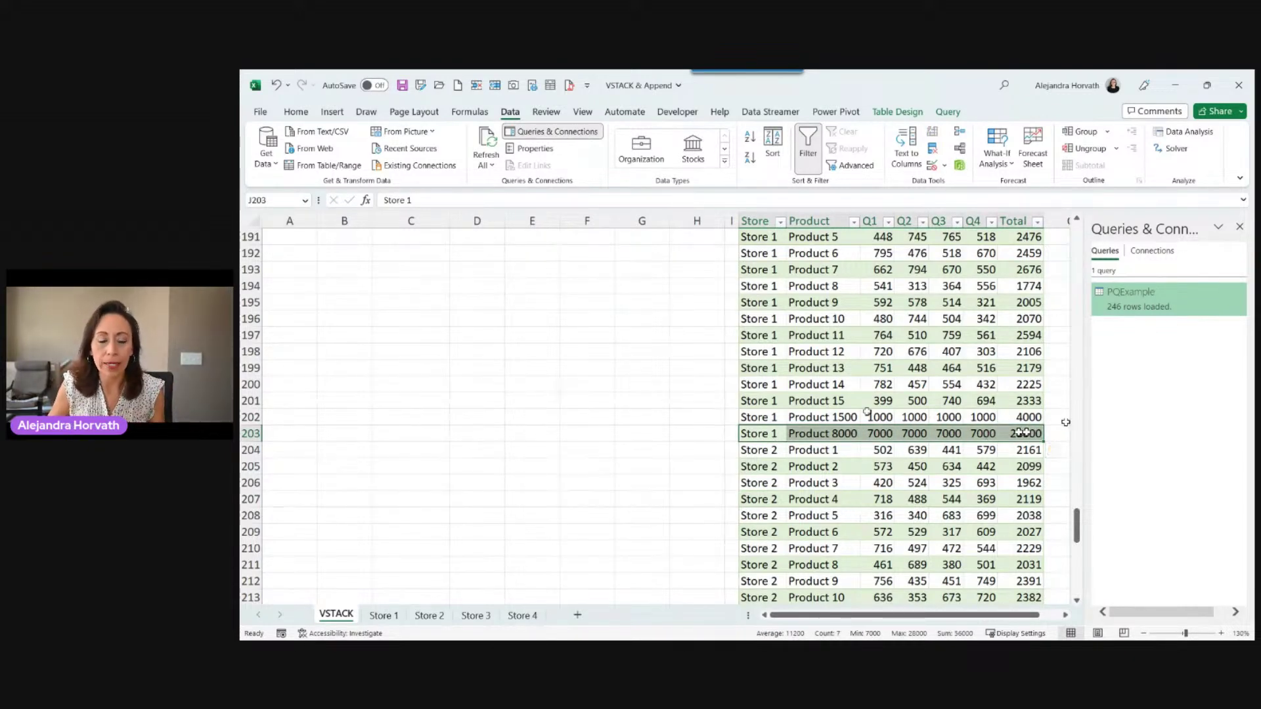
pyautogui.scroll(18, 848, 444)
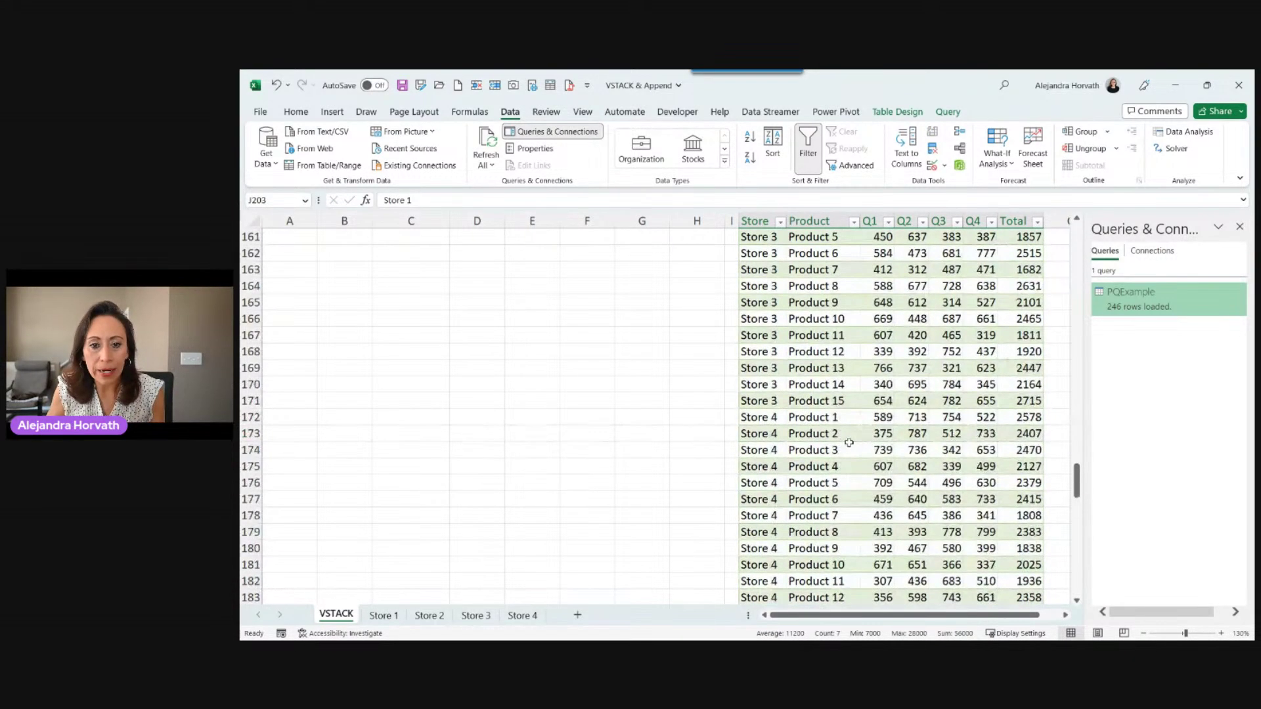
pyautogui.scroll(1, 848, 445)
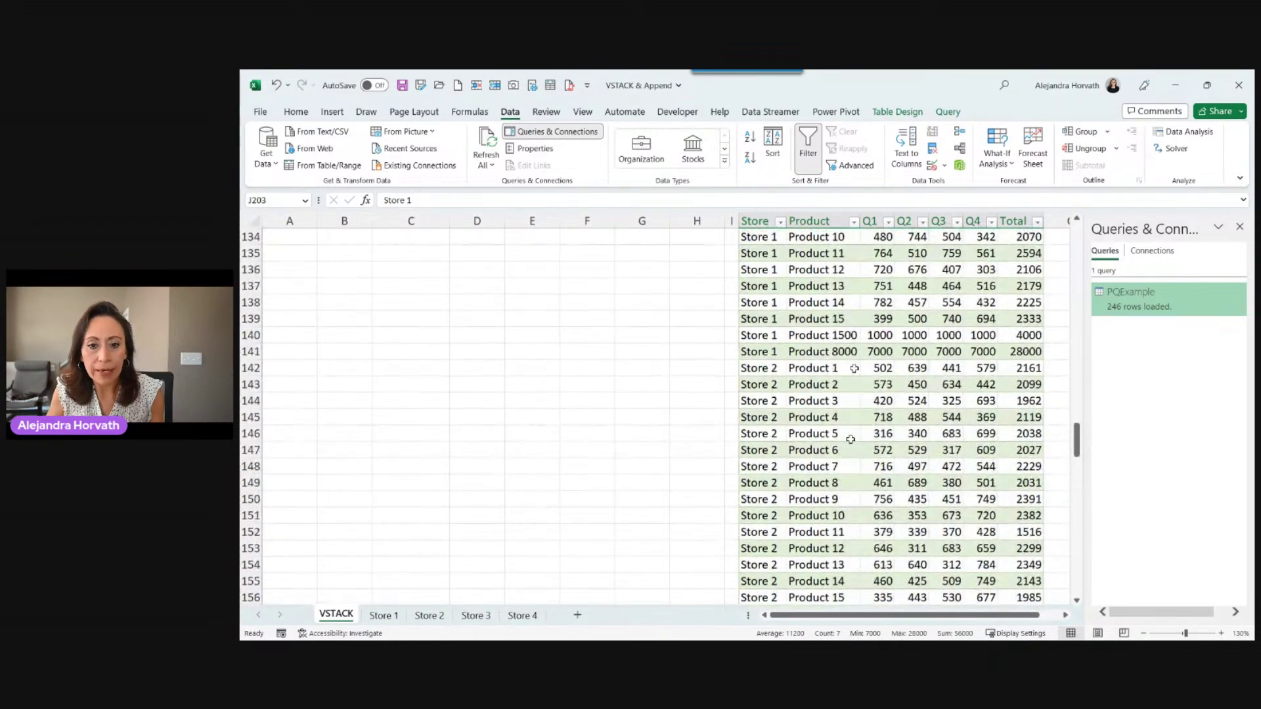
pyautogui.moveTo(762, 353); pyautogui.dragTo(1010, 358)
pyautogui.scroll(18, 1011, 361)
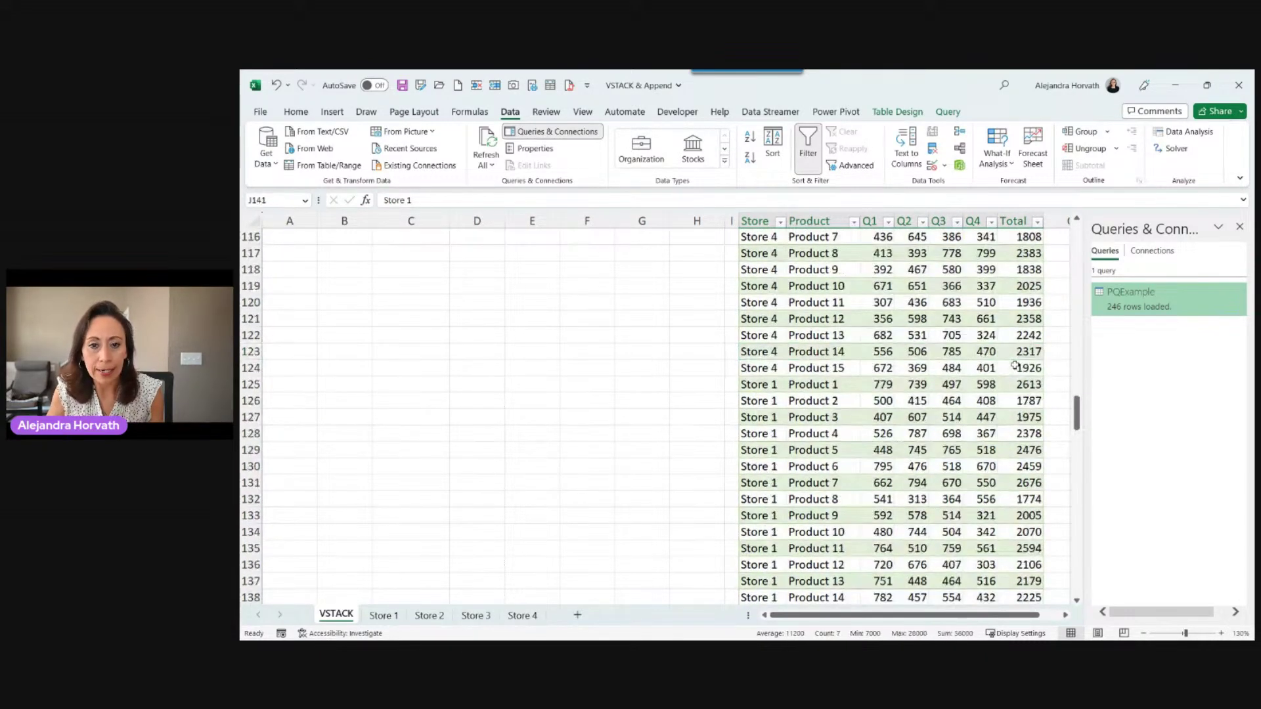
# Check the Product 1500 row at row 79 of the query table and compare row 19 with the highlighted VSTACK row.
pyautogui.scroll(4, 1013, 365)
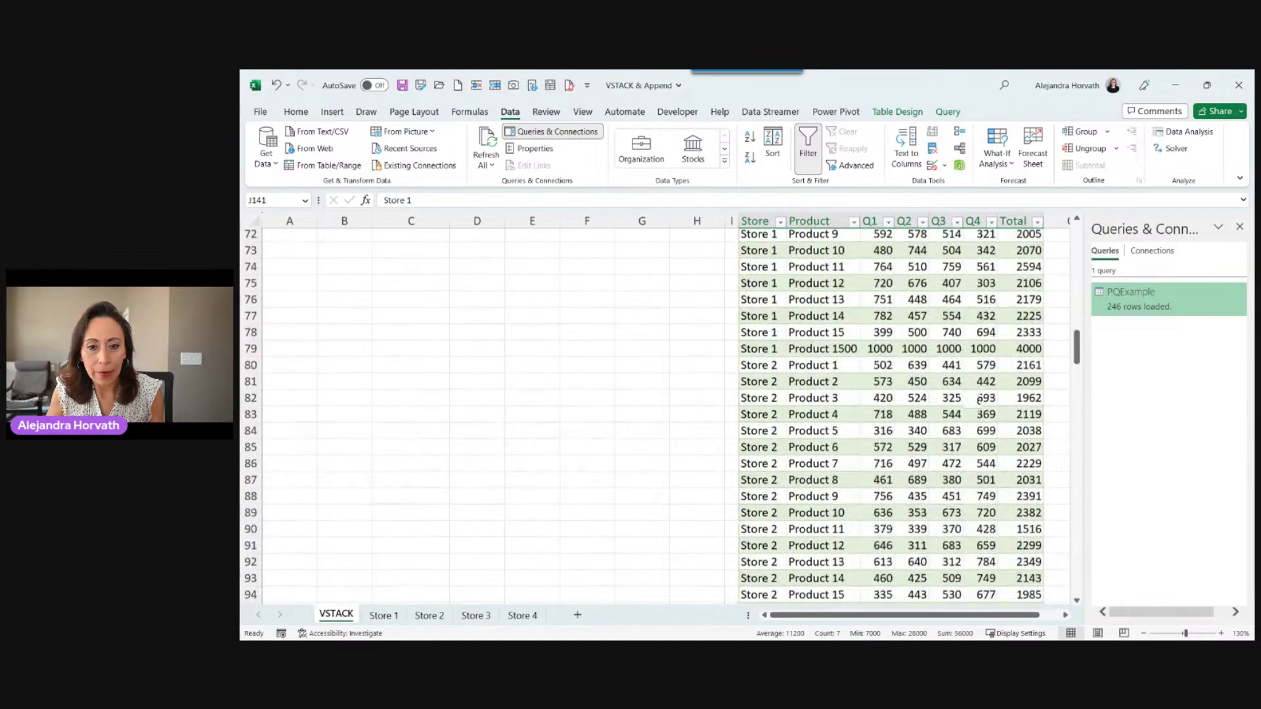
pyautogui.moveTo(779, 418); pyautogui.dragTo(1022, 416)
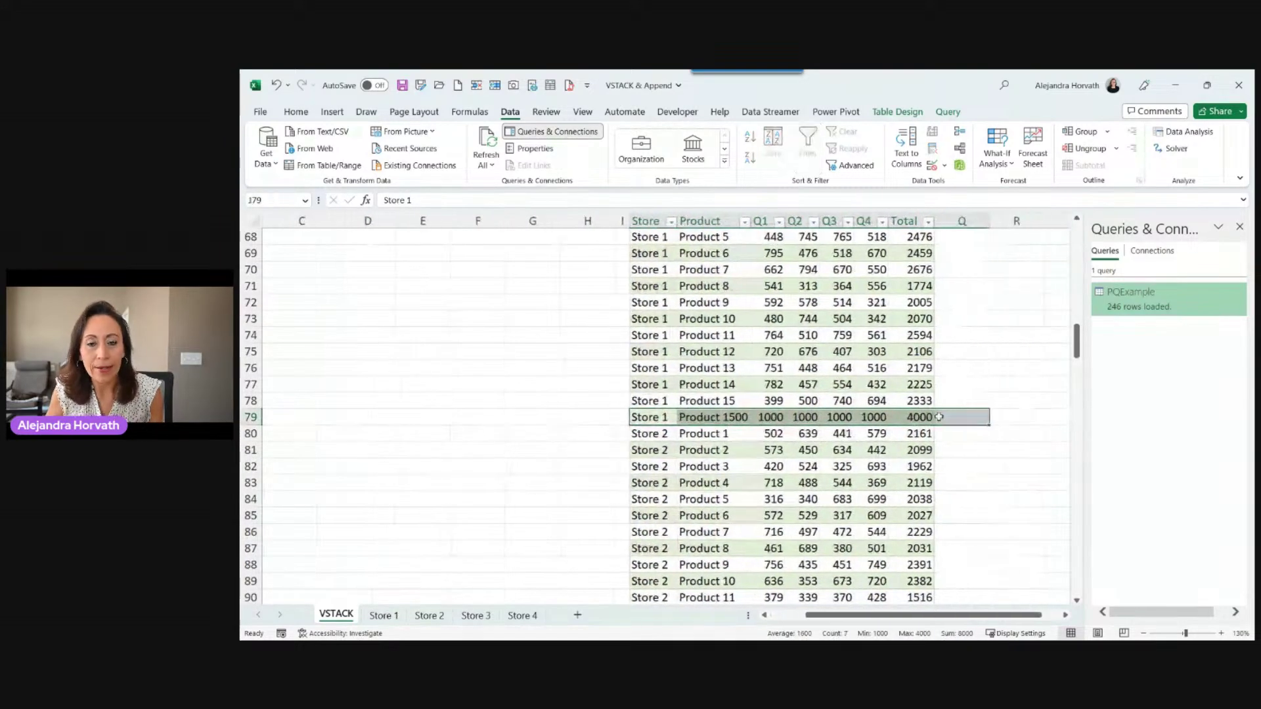
pyautogui.scroll(12, 855, 407)
pyautogui.scroll(8, 855, 405)
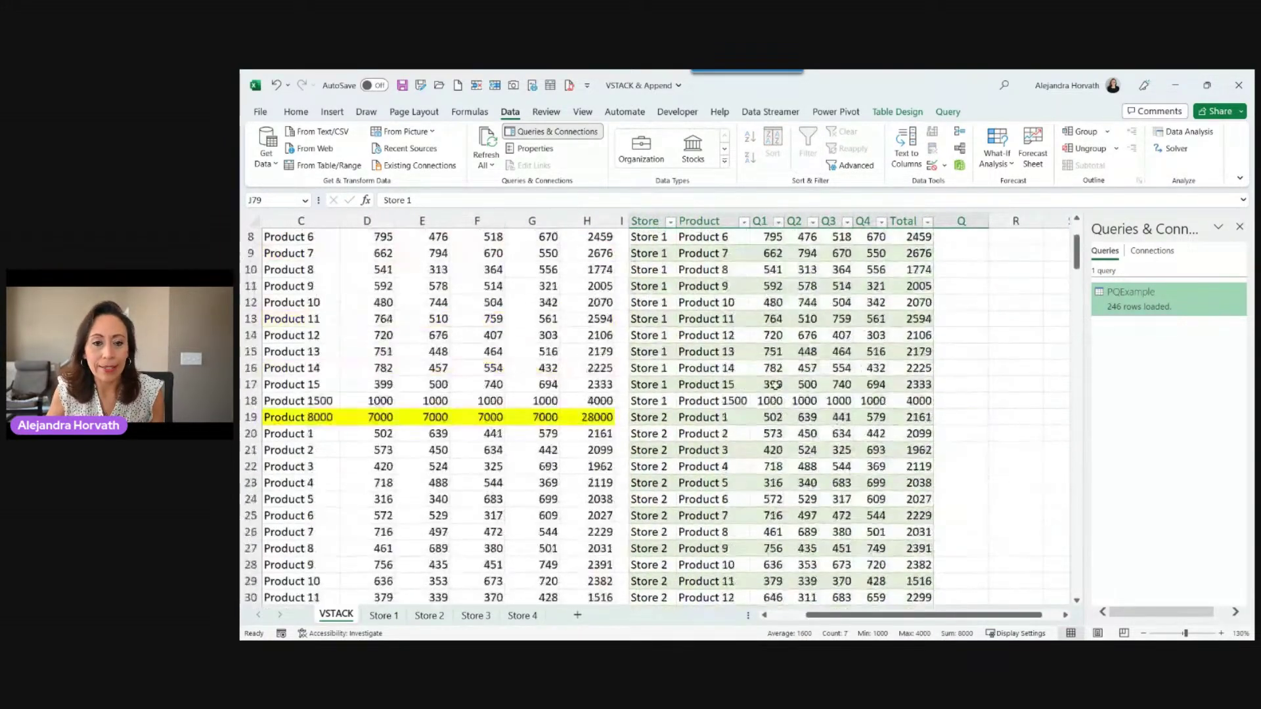
pyautogui.moveTo(647, 417); pyautogui.dragTo(832, 418)
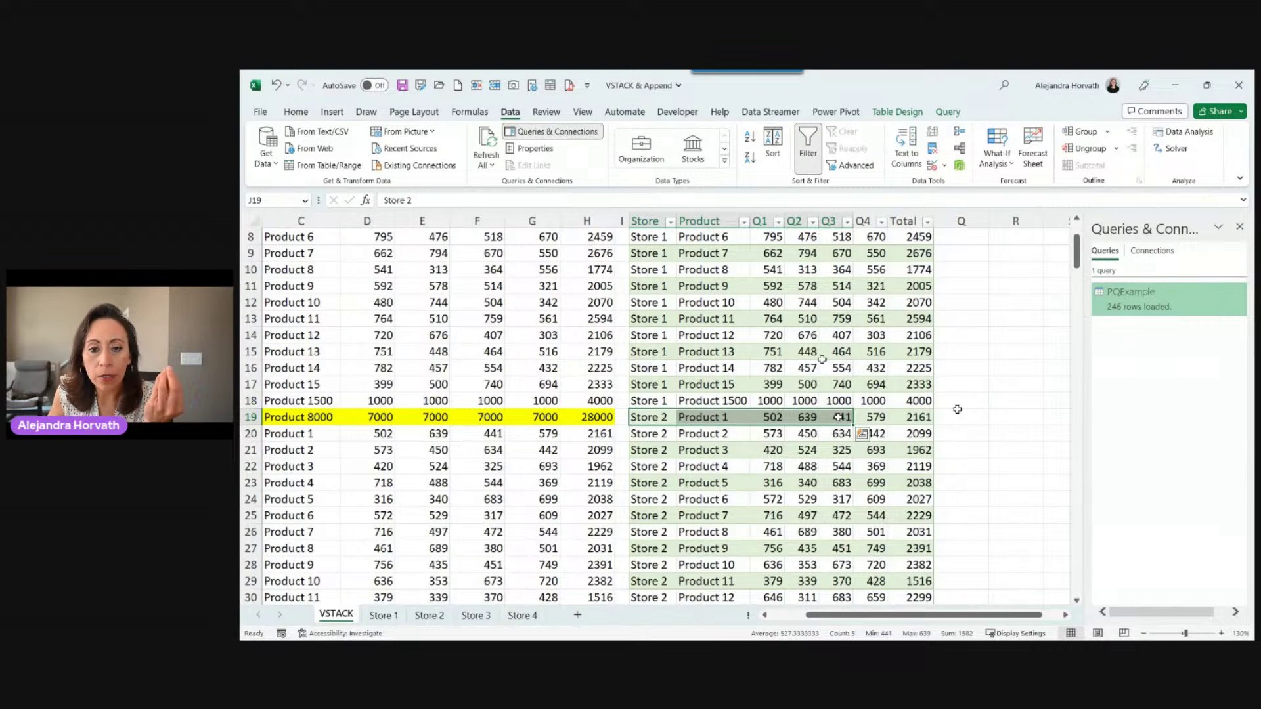
pyautogui.scroll(3, 822, 360)
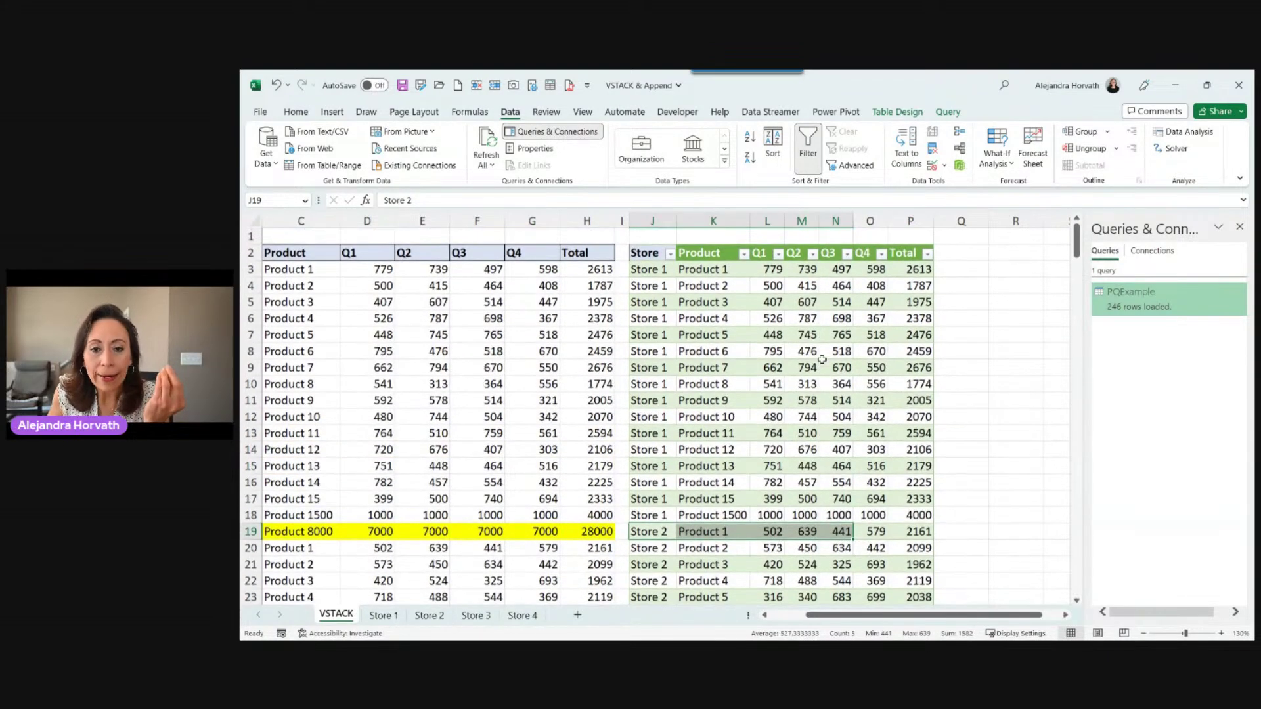
pyautogui.hotkey('ctrl', 'Up')
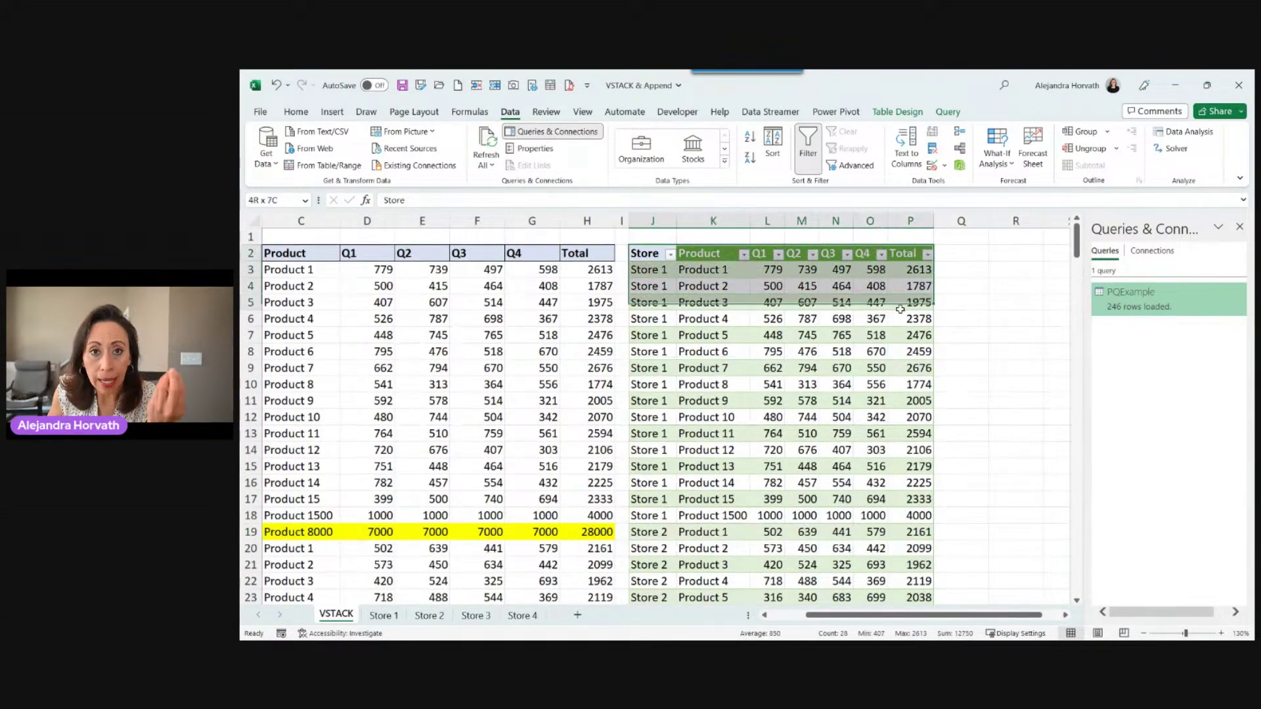
pyautogui.click(844, 368)
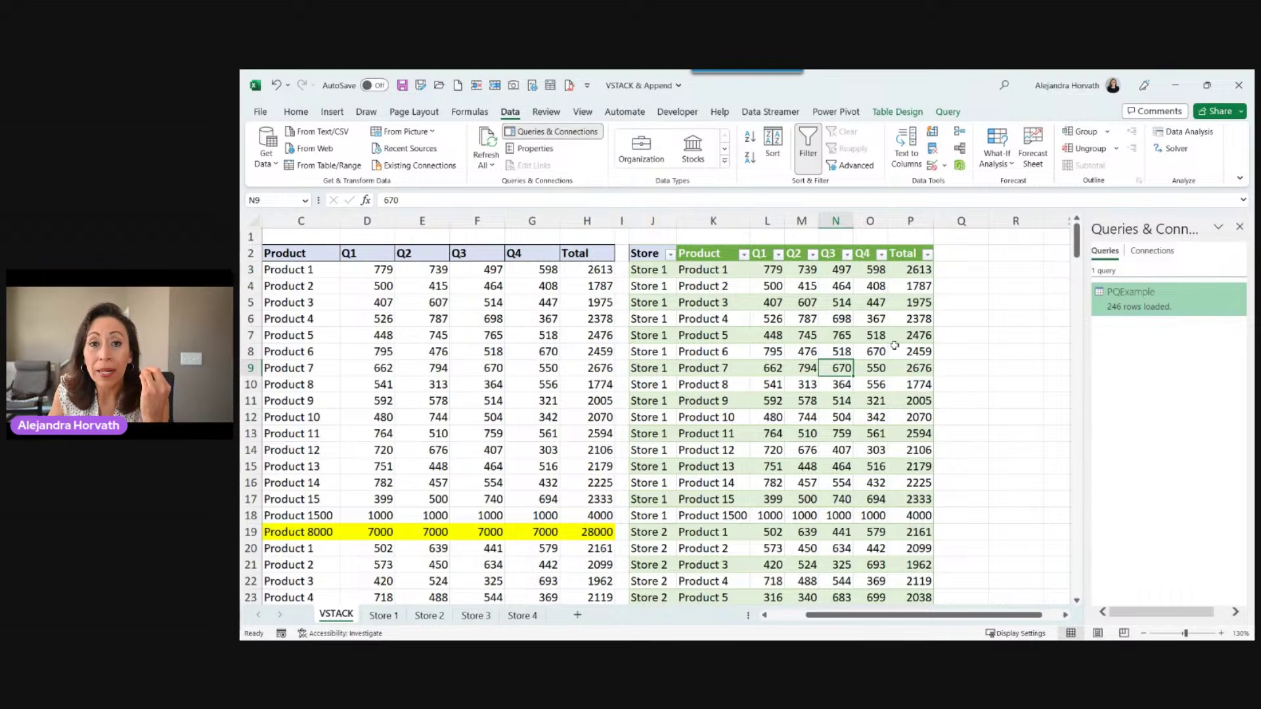
# Open the PQExample query for editing with enlarged text, review its Source step, and refresh the preview at the Filtered Rows step.
pyautogui.doubleClick(1159, 304)
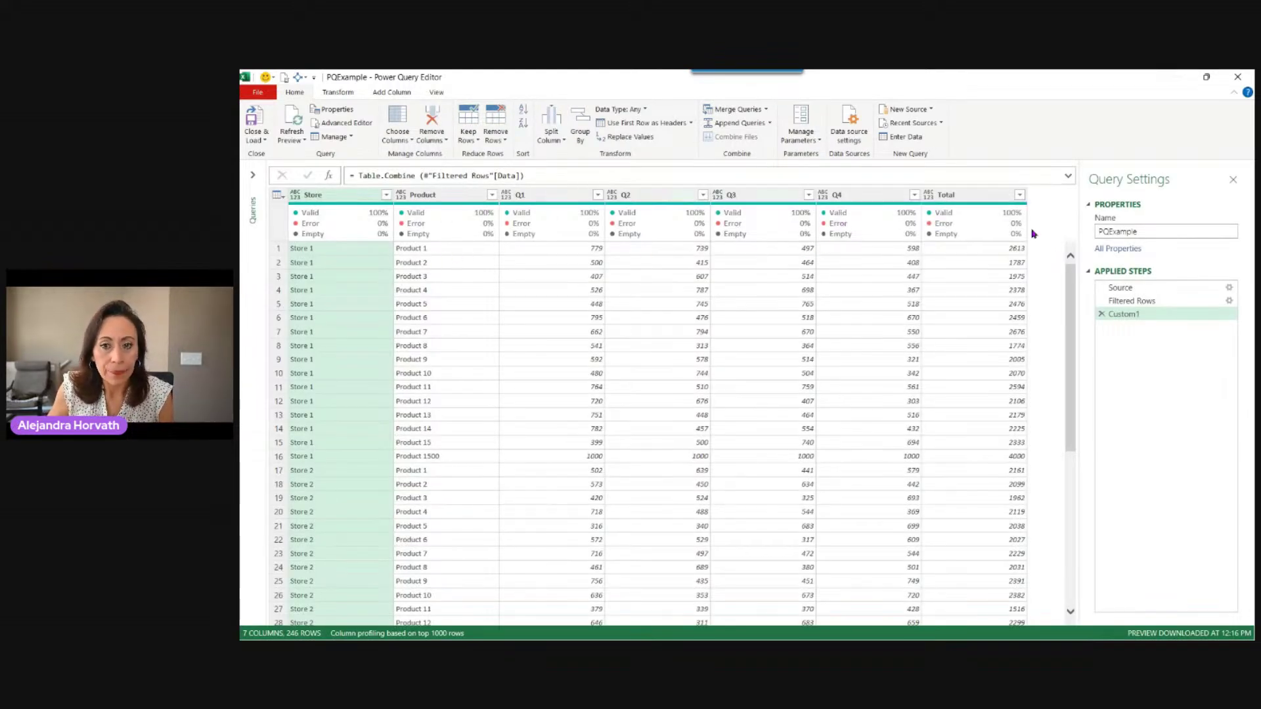
pyautogui.hotkey('ctrl', 'shift', '+')
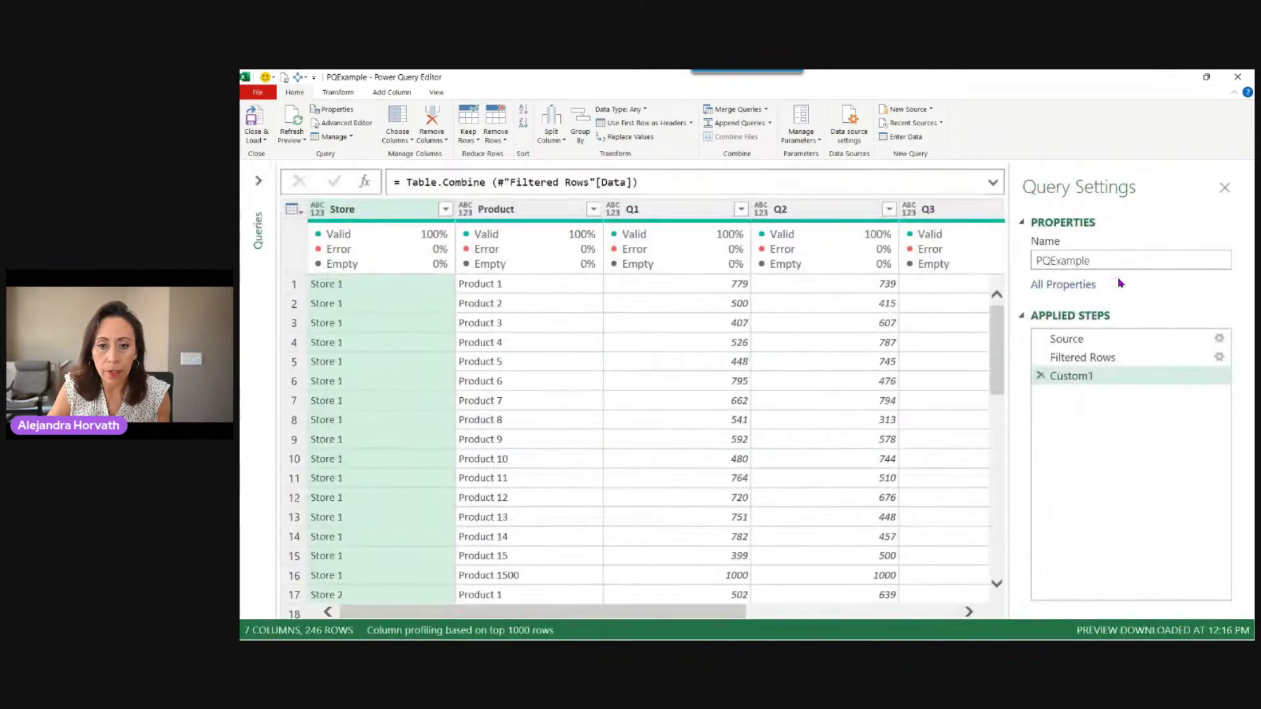
pyautogui.click(1107, 340)
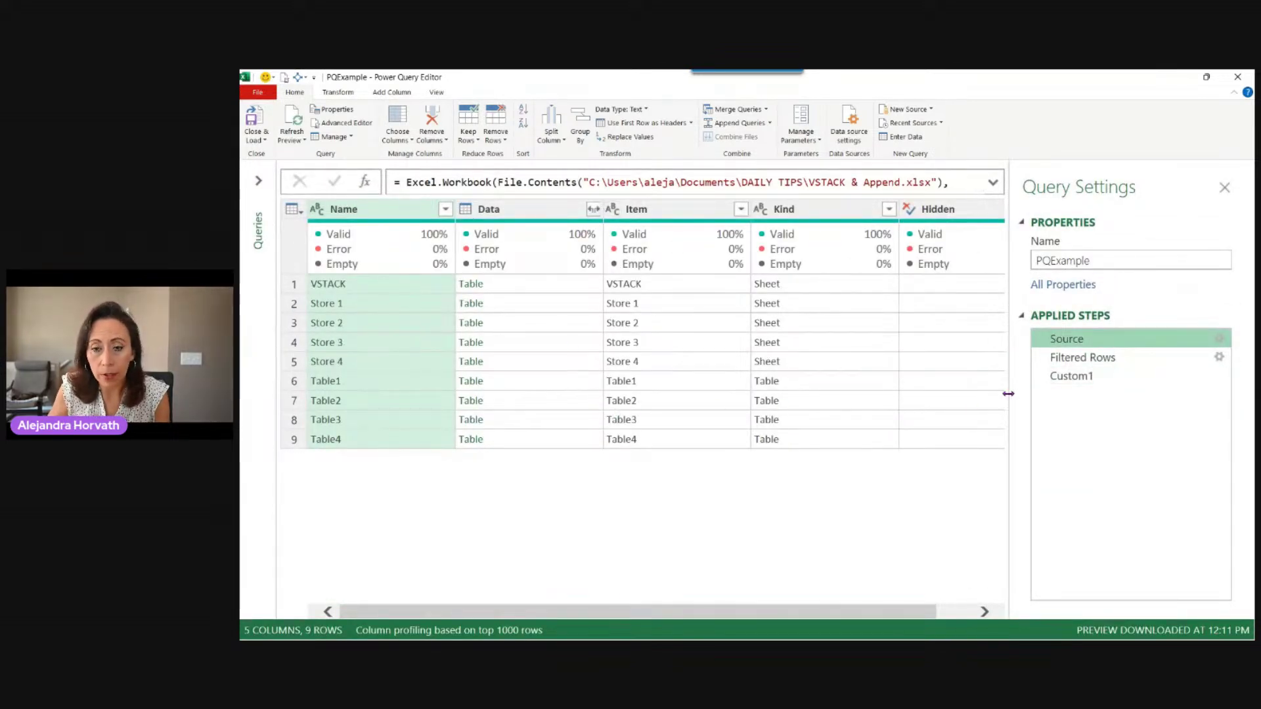
pyautogui.click(1099, 358)
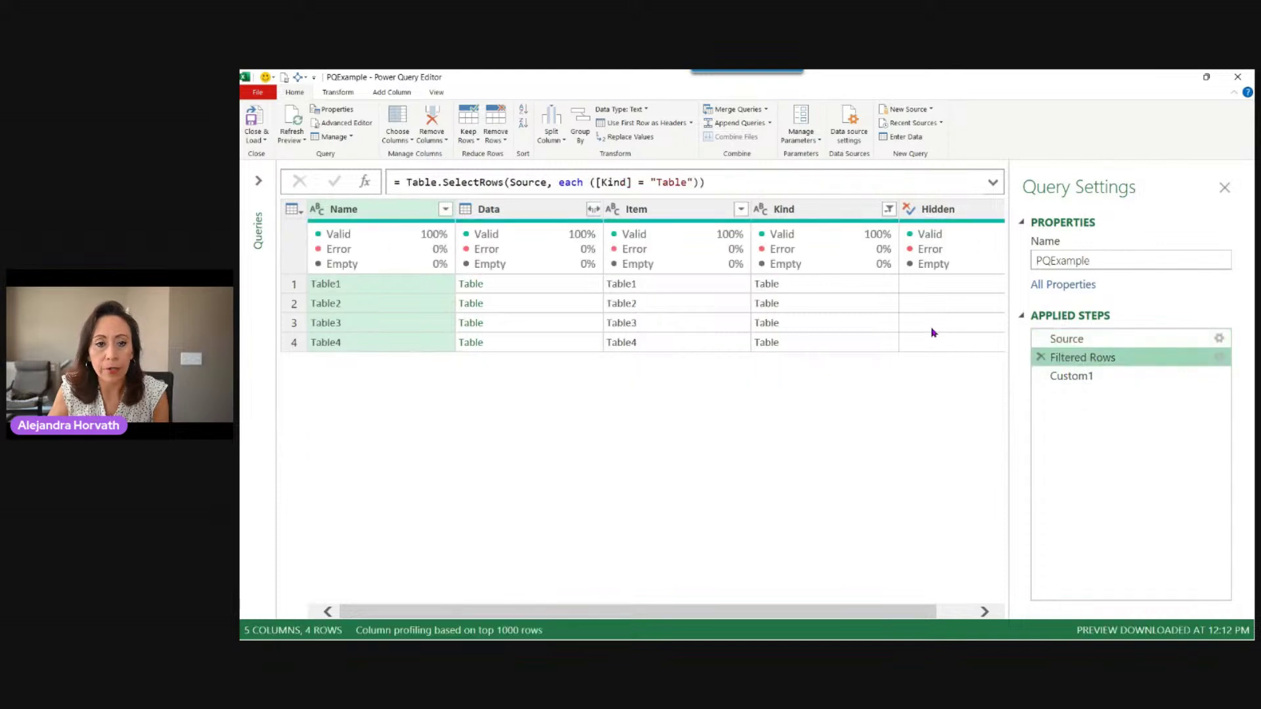
pyautogui.click(299, 120)
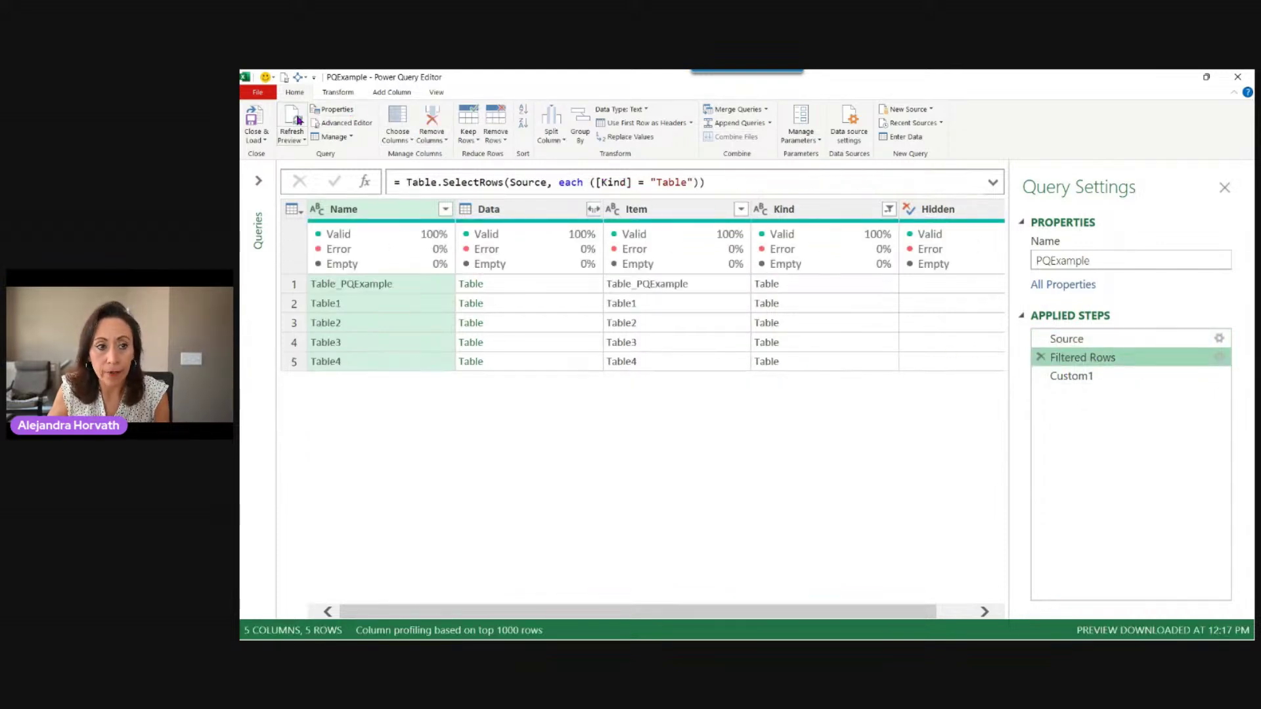
# Examine the Table_PQExample row's name and kind against the Filtered Rows formula and the list of queries.
pyautogui.click(425, 284)
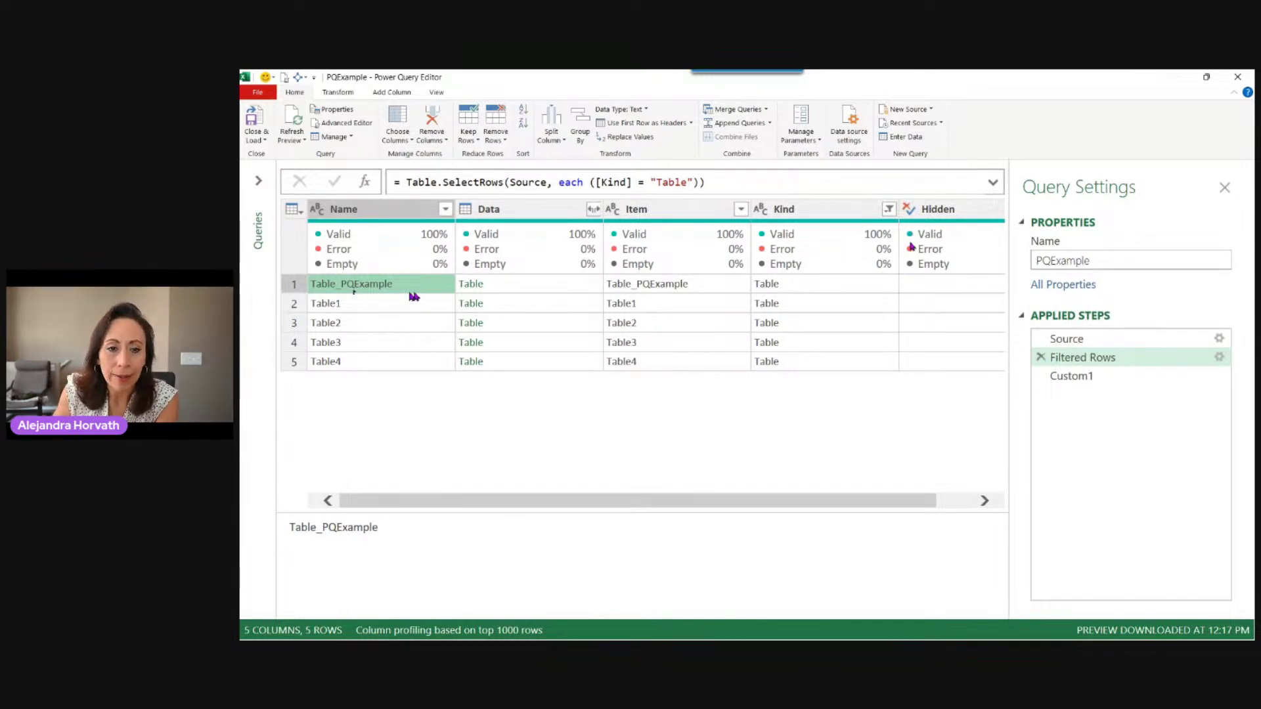
pyautogui.click(813, 287)
pyautogui.moveTo(705, 182); pyautogui.dragTo(510, 182)
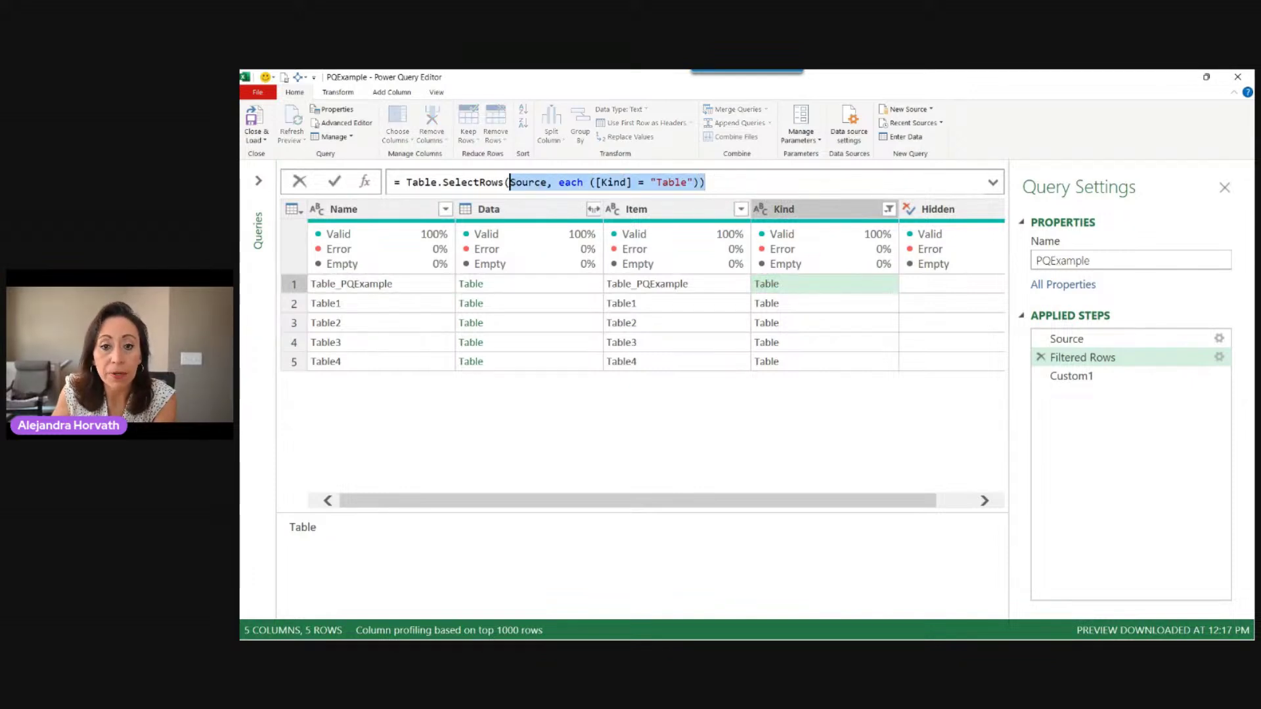
pyautogui.click(862, 286)
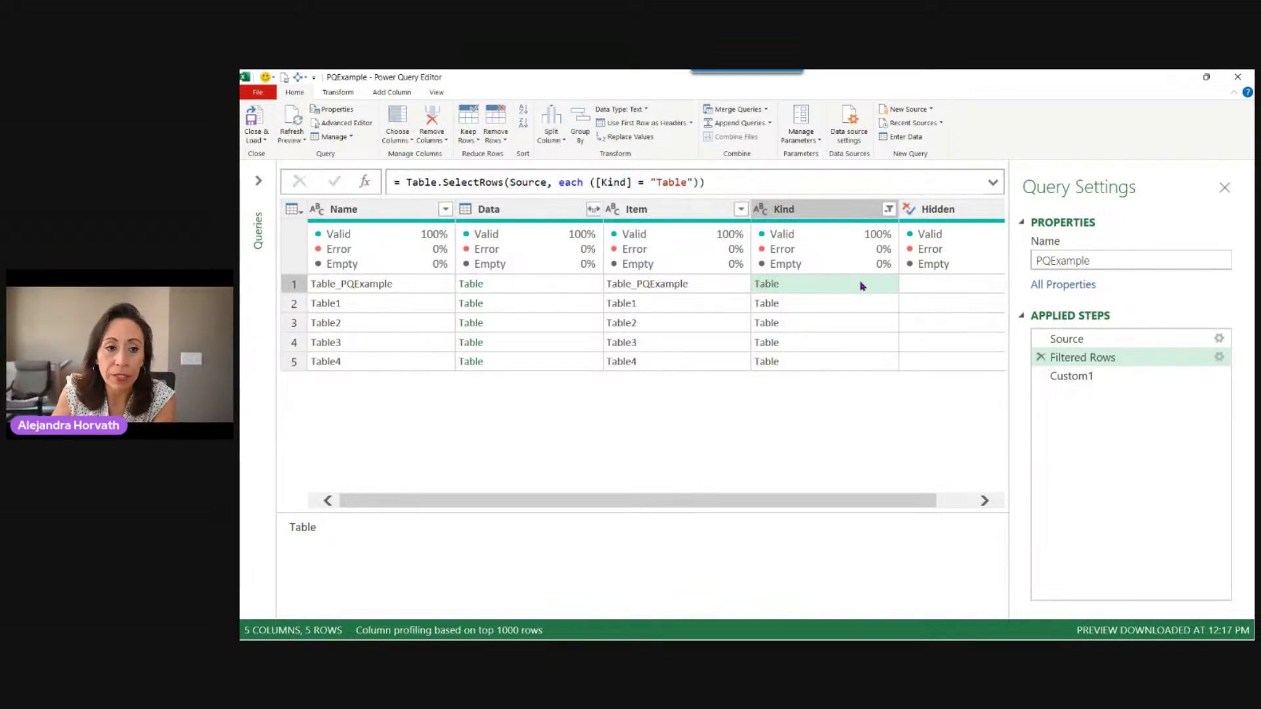
pyautogui.click(434, 287)
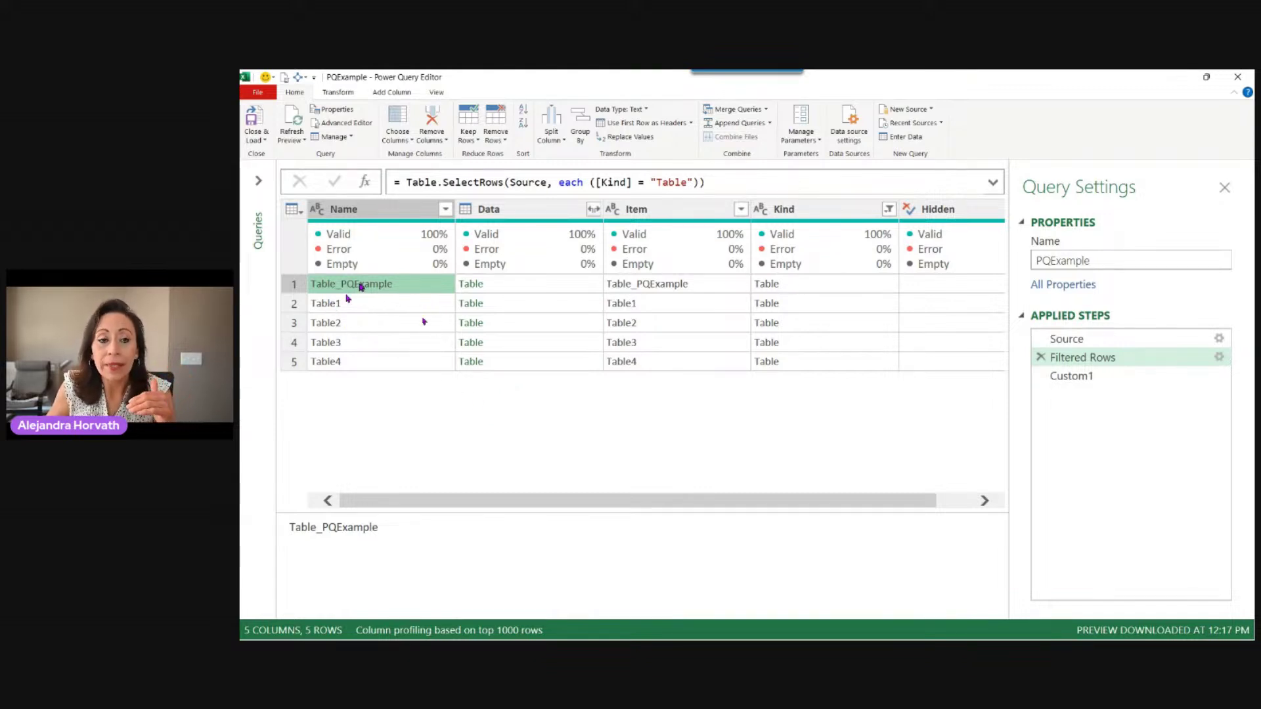
pyautogui.click(258, 181)
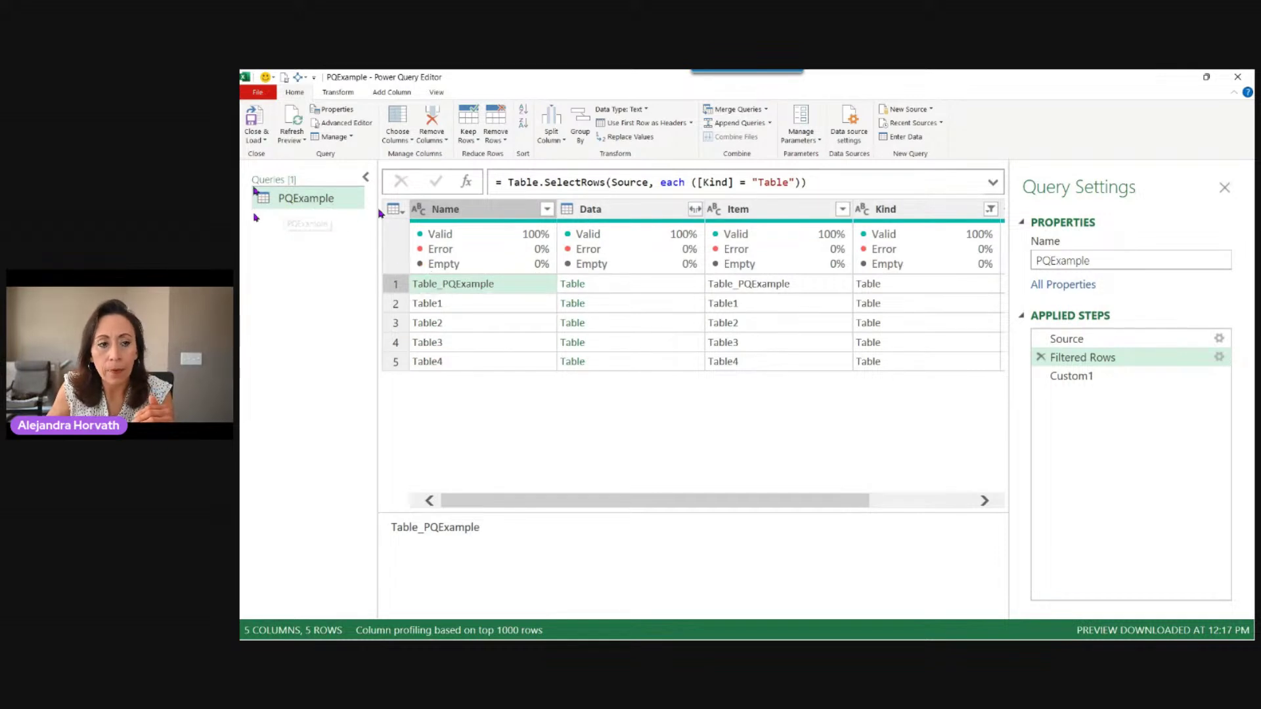
pyautogui.click(365, 178)
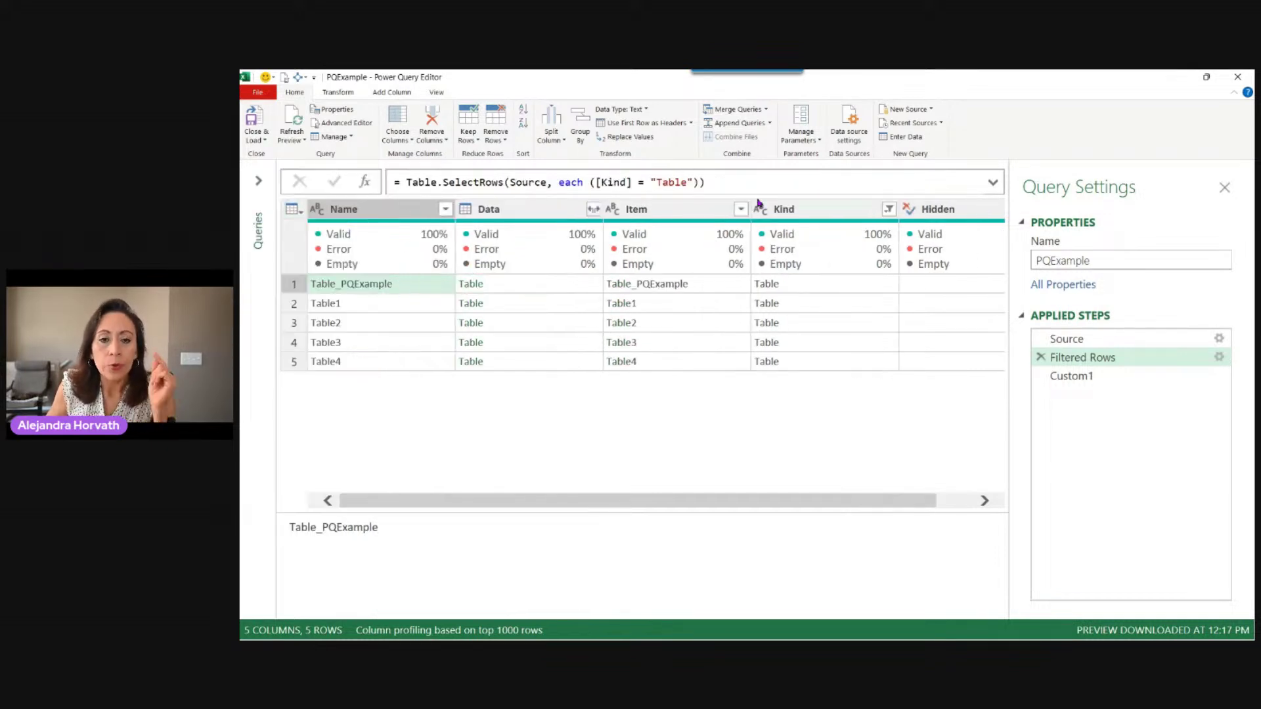
# Extend the Filtered Rows formula after the Kind condition with and not Text.Contains([Name], "_").
pyautogui.click(712, 182)
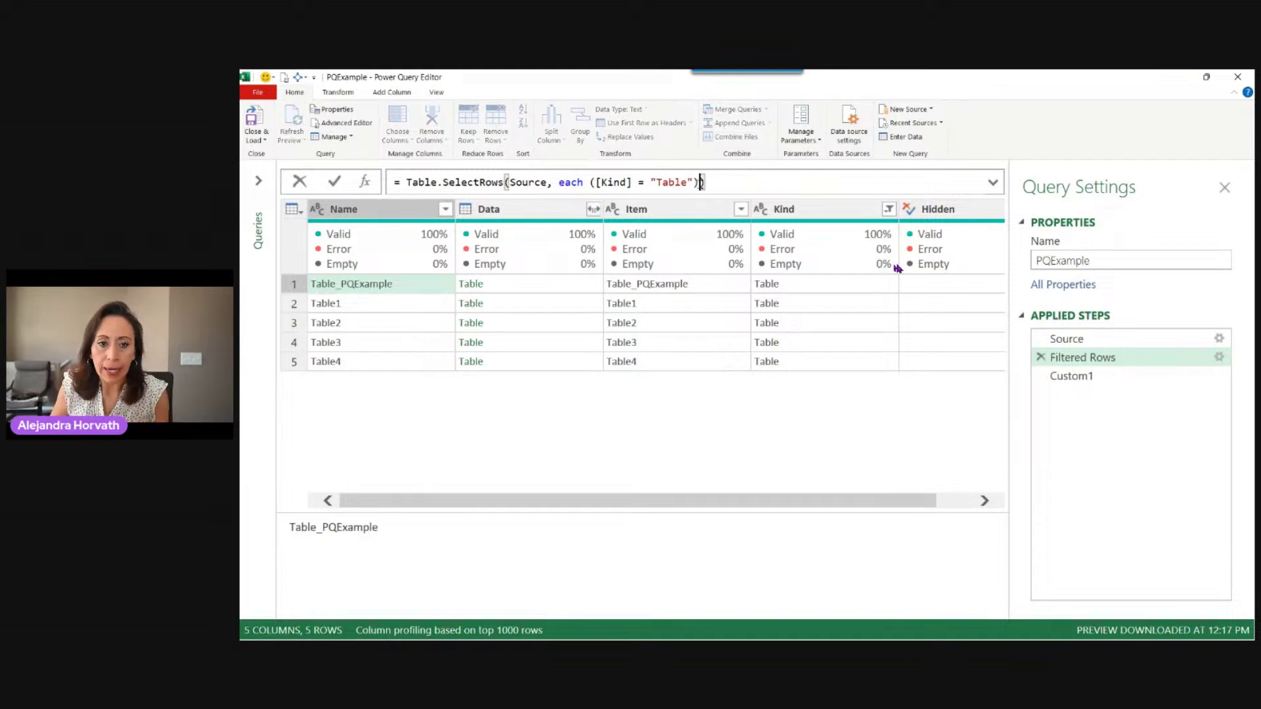
pyautogui.press('Left')
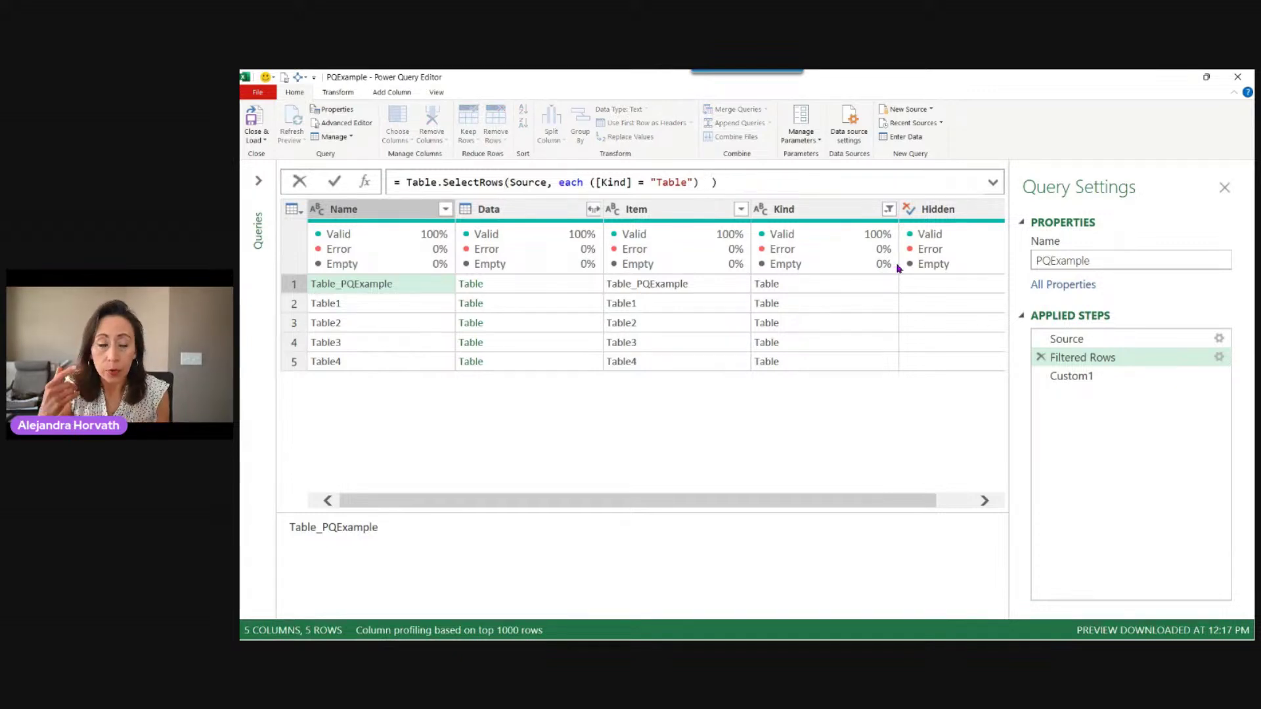
pyautogui.write('and ')
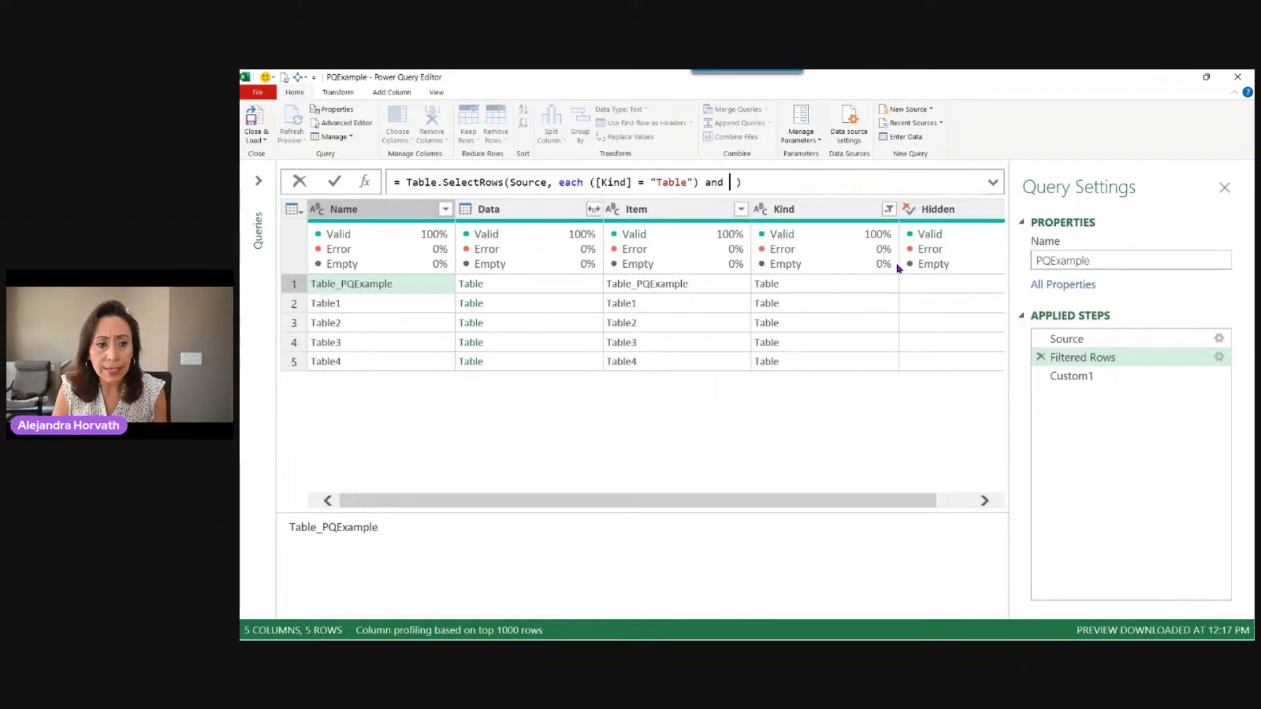
pyautogui.write('not ')
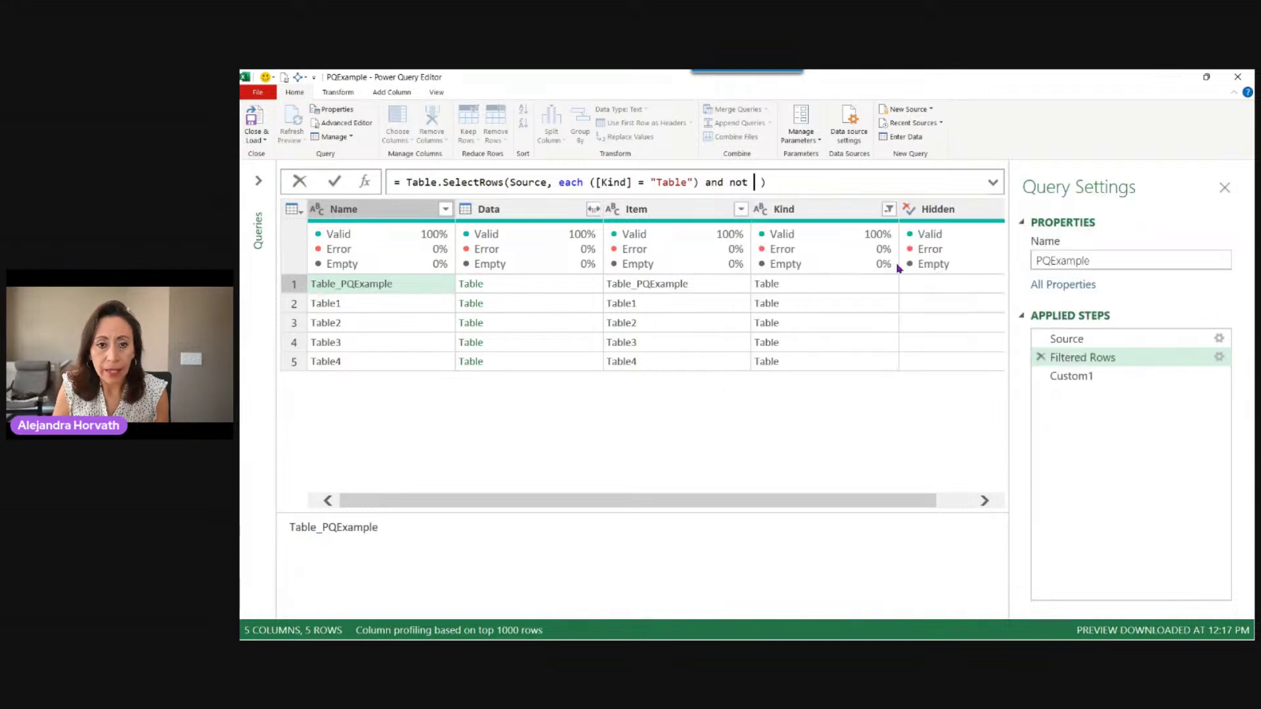
pyautogui.write('textcon')
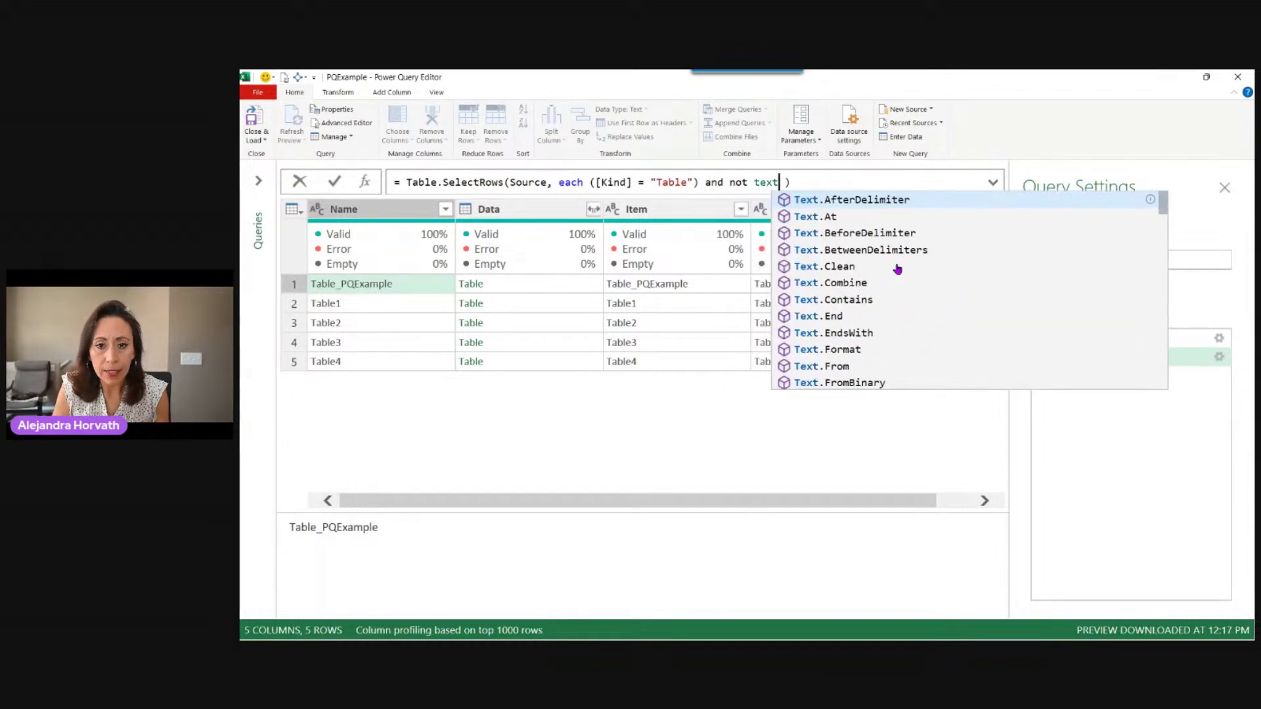
pyautogui.press('Tab')
pyautogui.write('(')
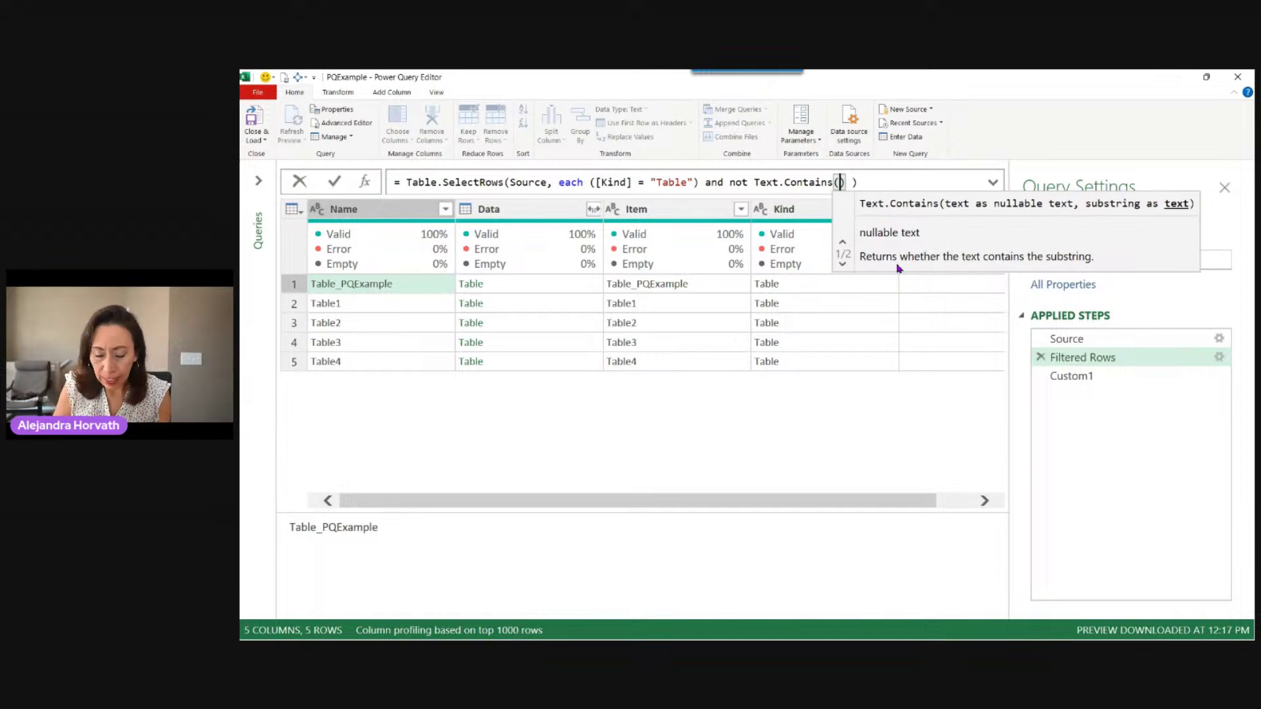
pyautogui.write('[Name]')
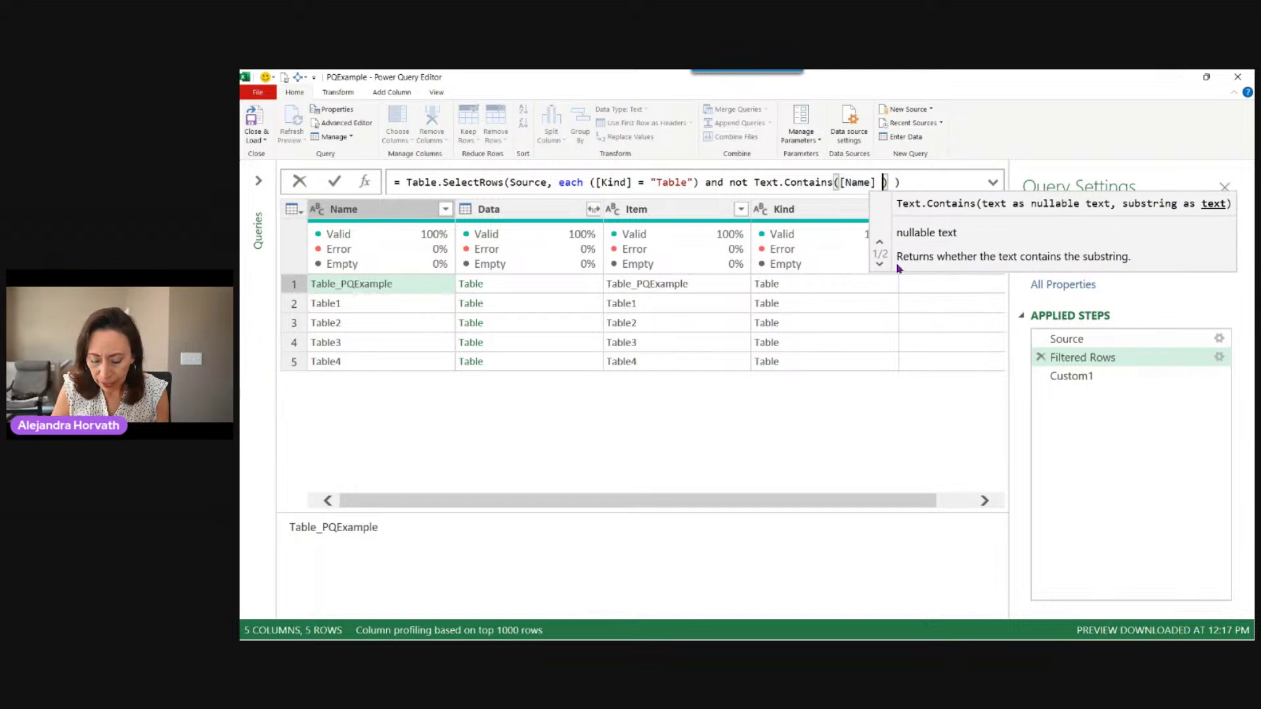
pyautogui.press('BackSpace')
pyautogui.write(', ')
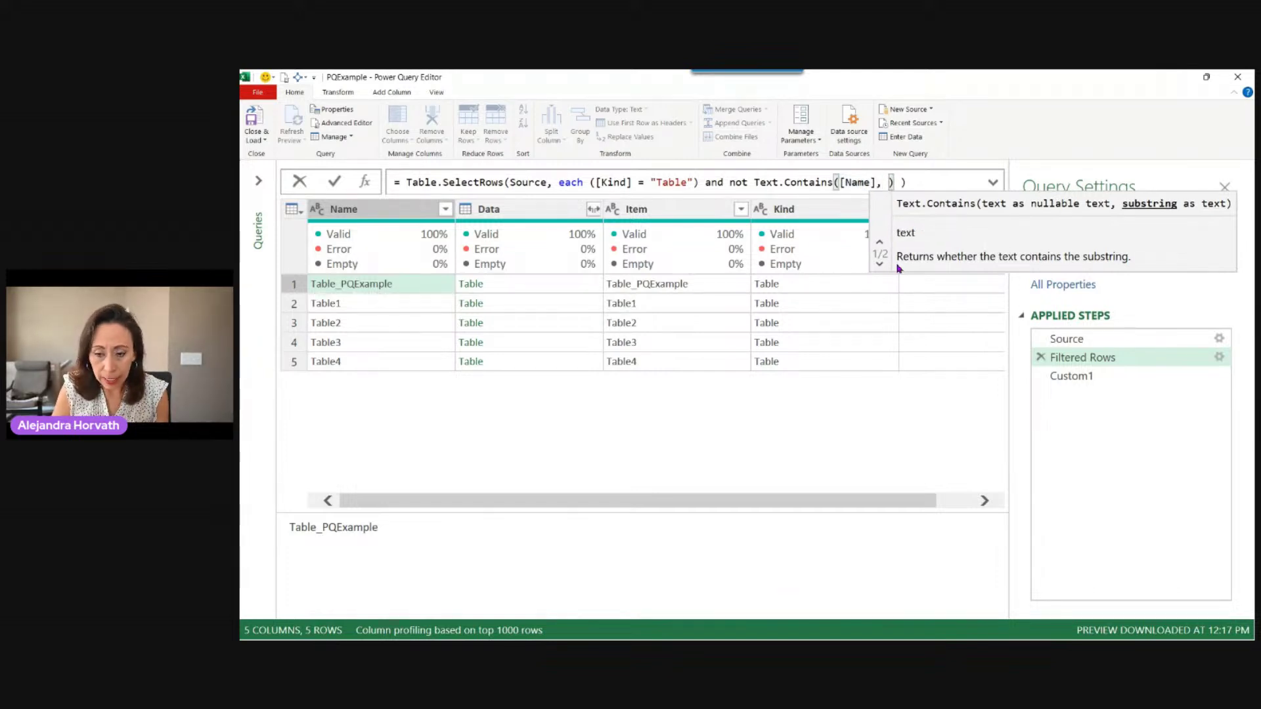
pyautogui.write('"_')
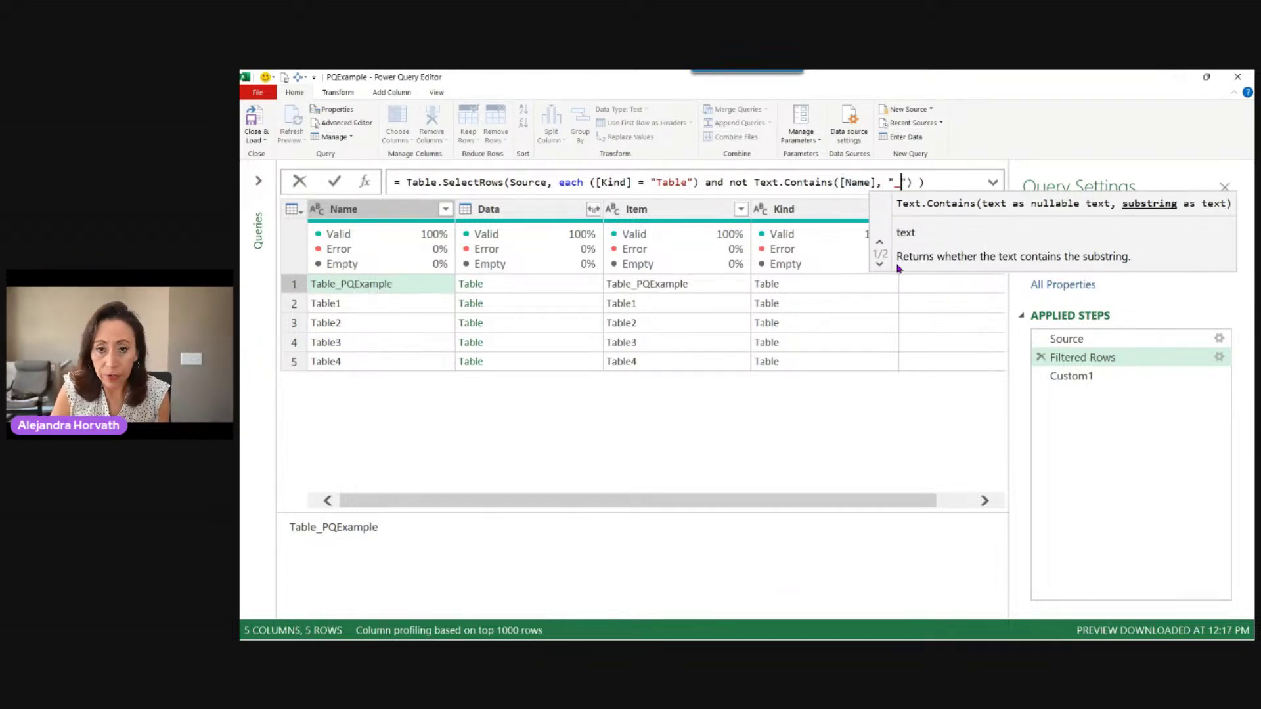
pyautogui.press('Right')
pyautogui.press('Right')
pyautogui.press('Right')
pyautogui.press('Right')
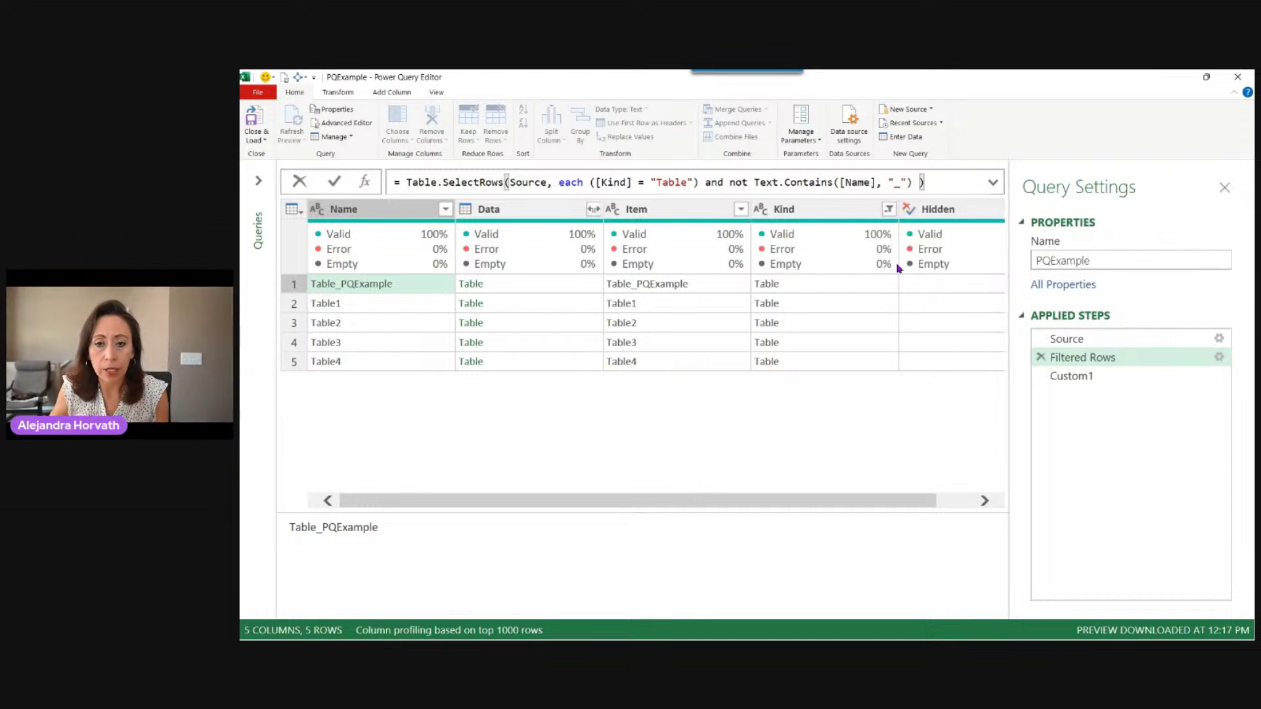
pyautogui.press('Return')
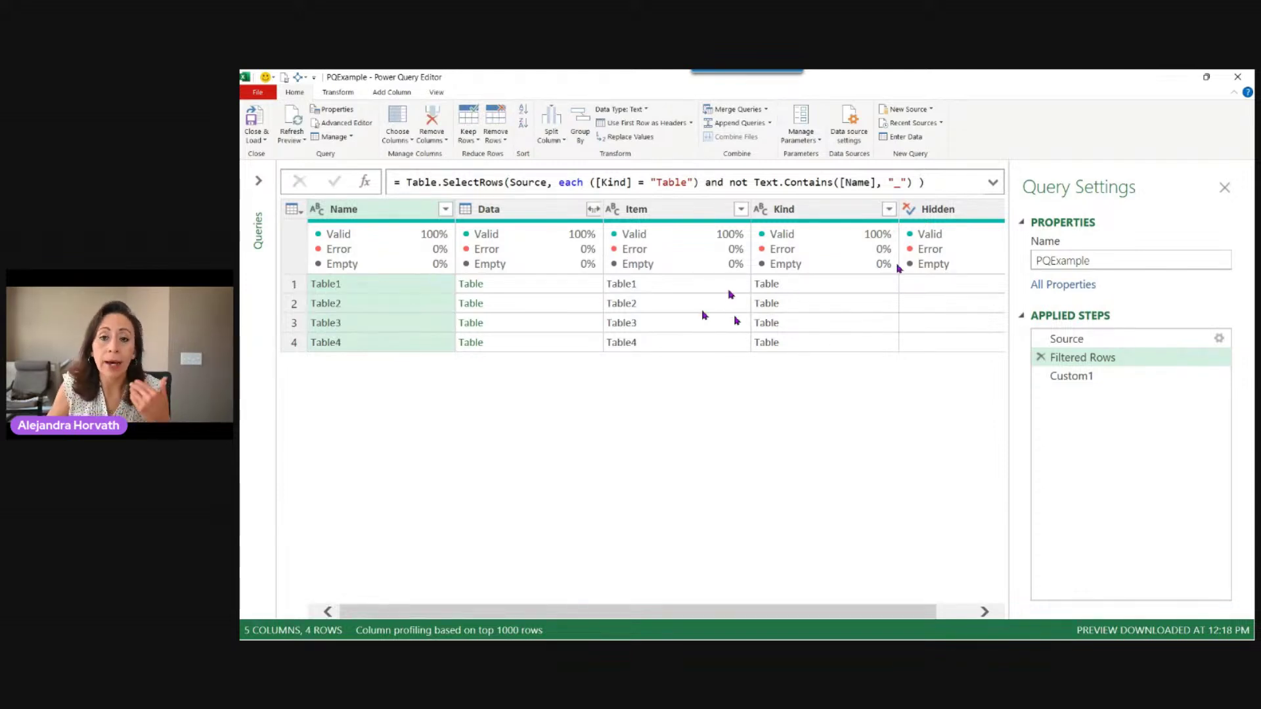
# Review the combined rows in the Custom1 step through Store 4, and close and load the query to the worksheet.
pyautogui.click(1141, 373)
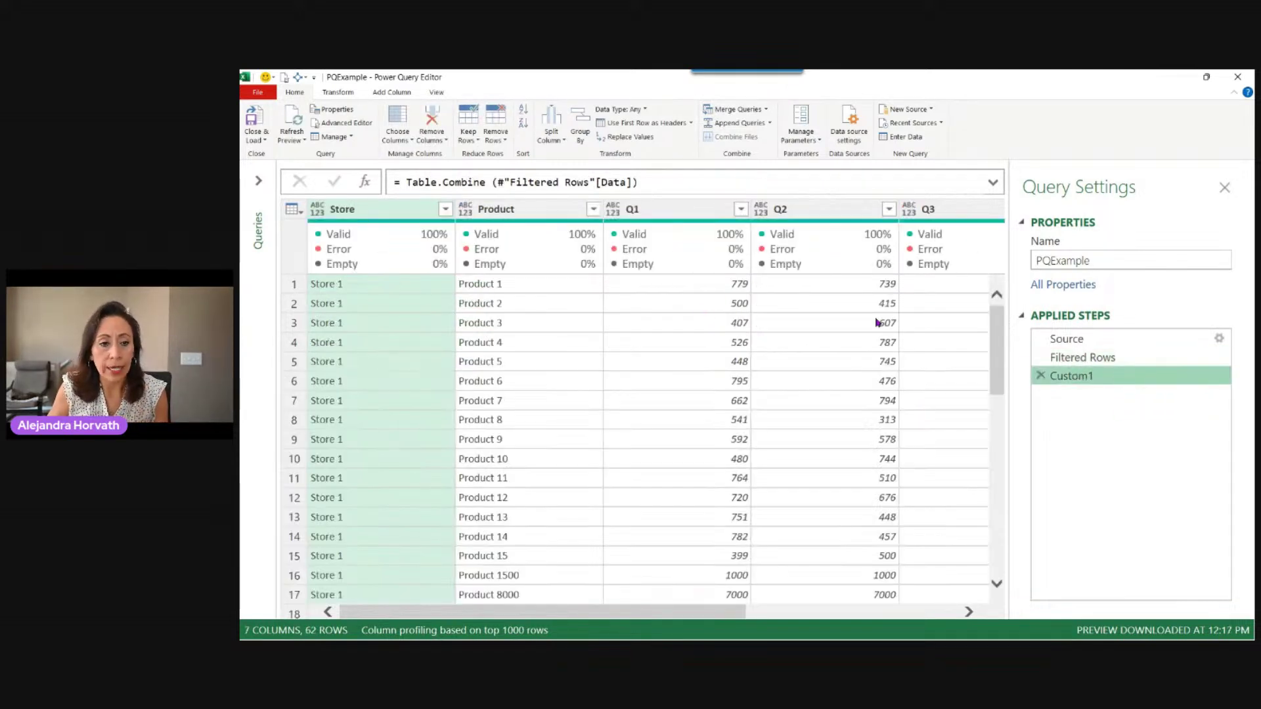
pyautogui.scroll(-5, 396, 329)
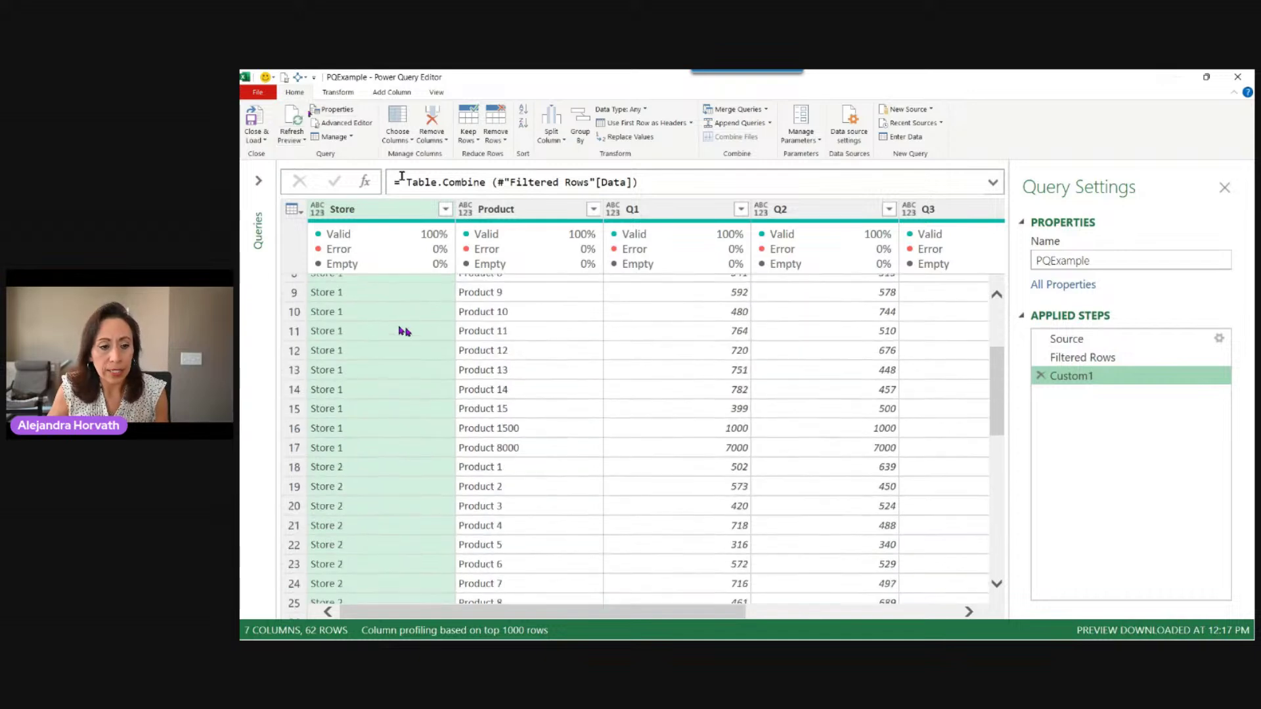
pyautogui.scroll(-10, 424, 356)
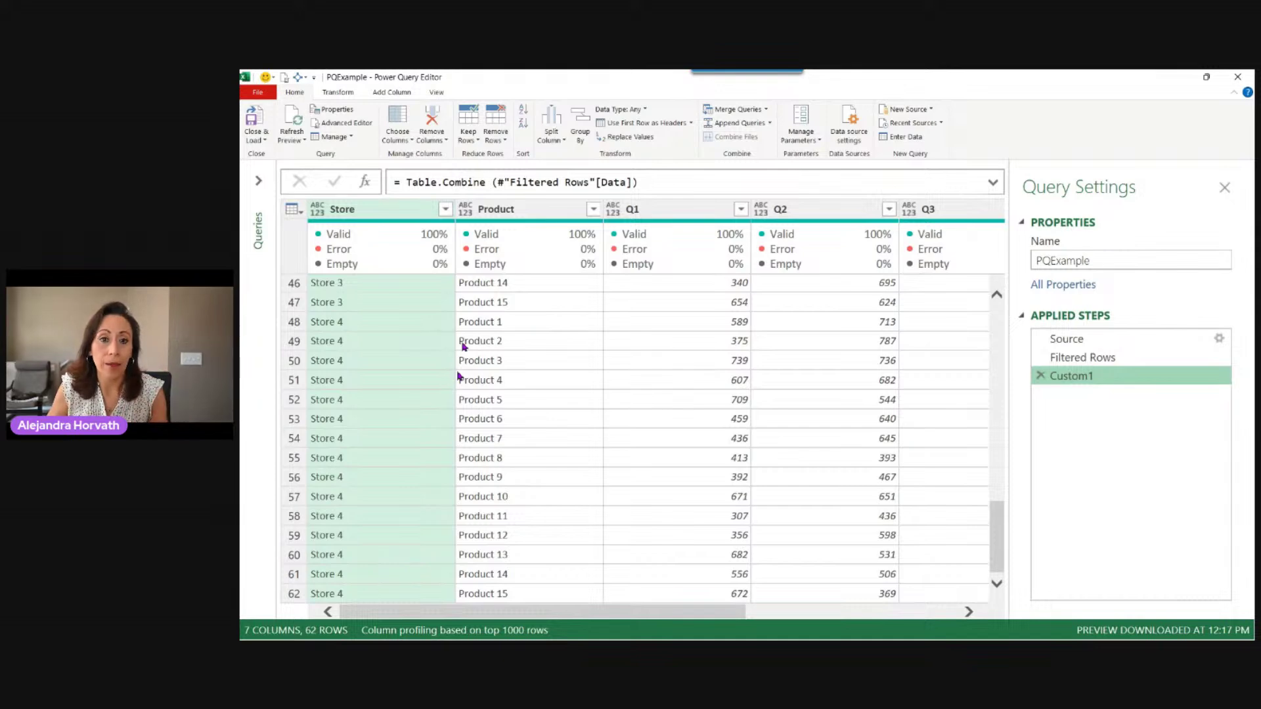
pyautogui.scroll(5, 453, 364)
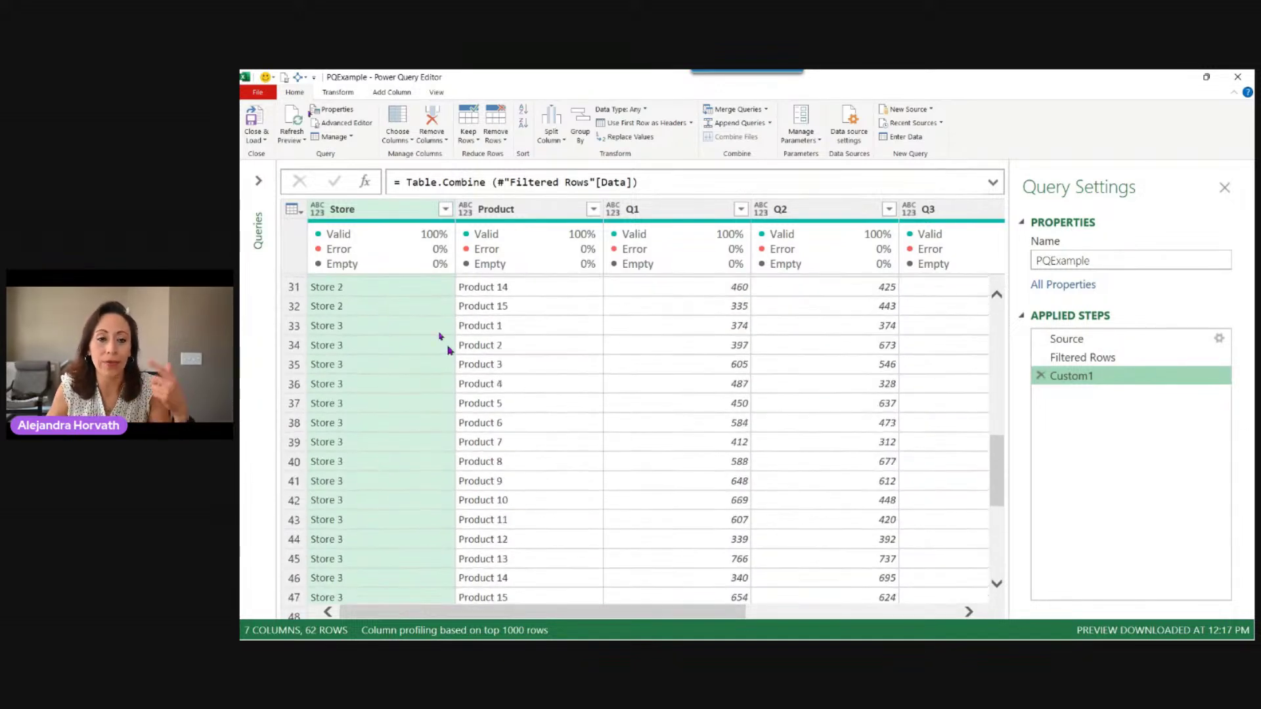
pyautogui.click(256, 127)
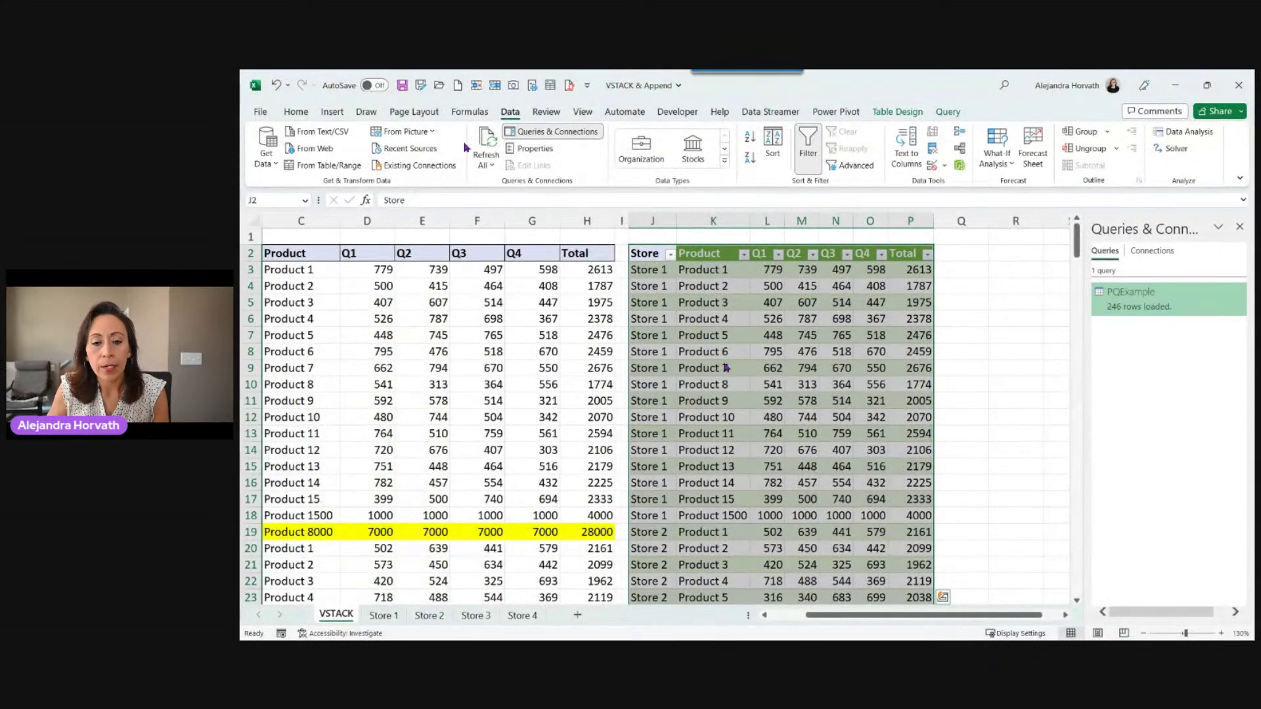
# Highlight the Product 8000 row of the query table in yellow and compare both tables down to their last rows.
pyautogui.moveTo(661, 534); pyautogui.dragTo(900, 536)
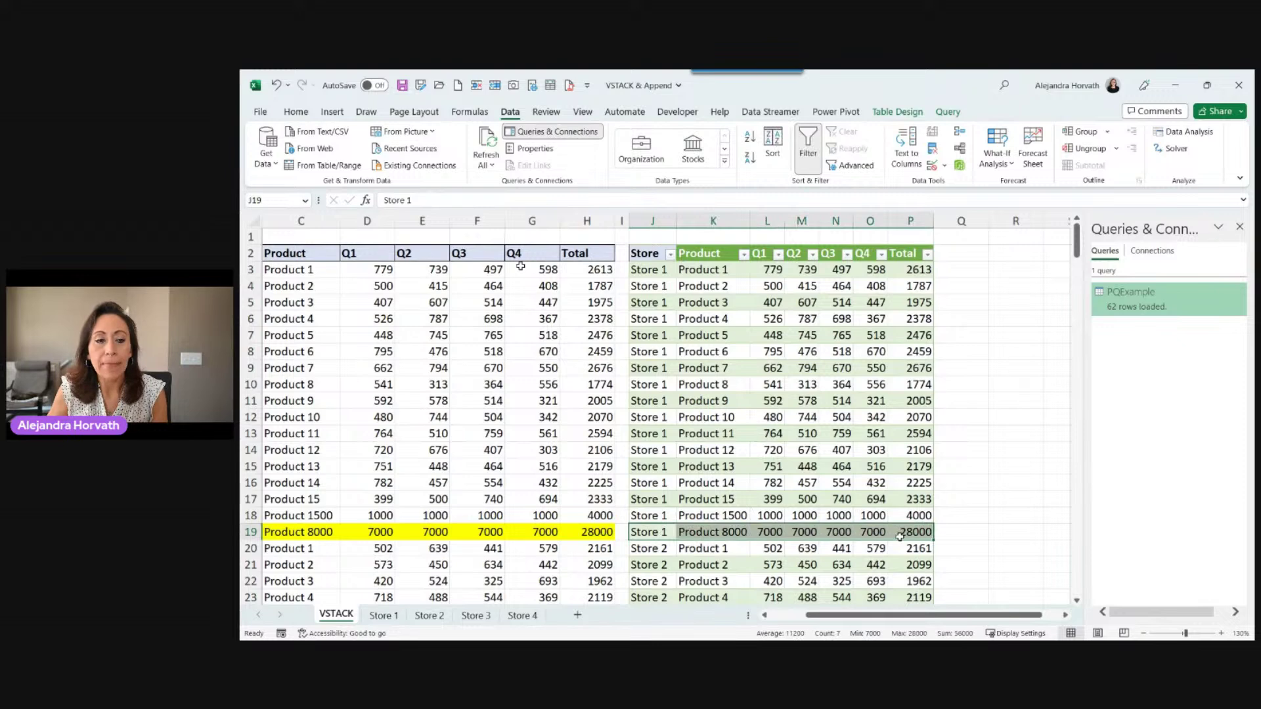
pyautogui.rightClick(796, 541)
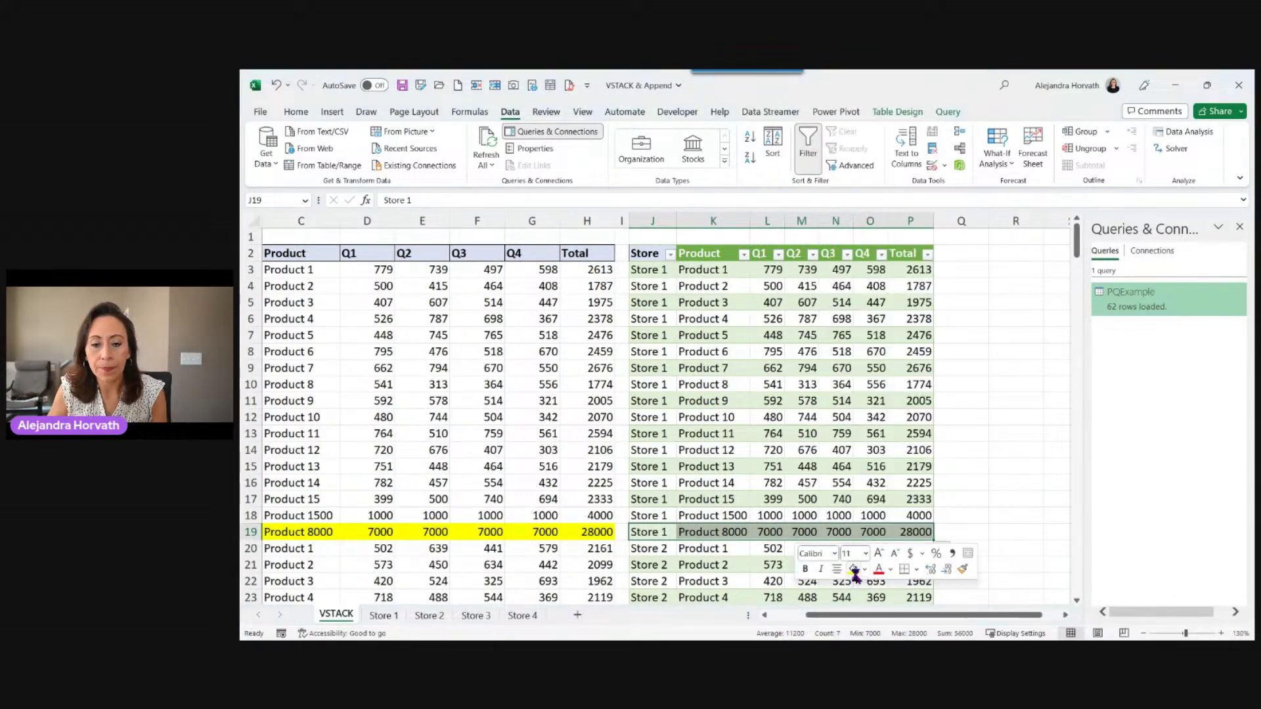
pyautogui.scroll(-14, 858, 439)
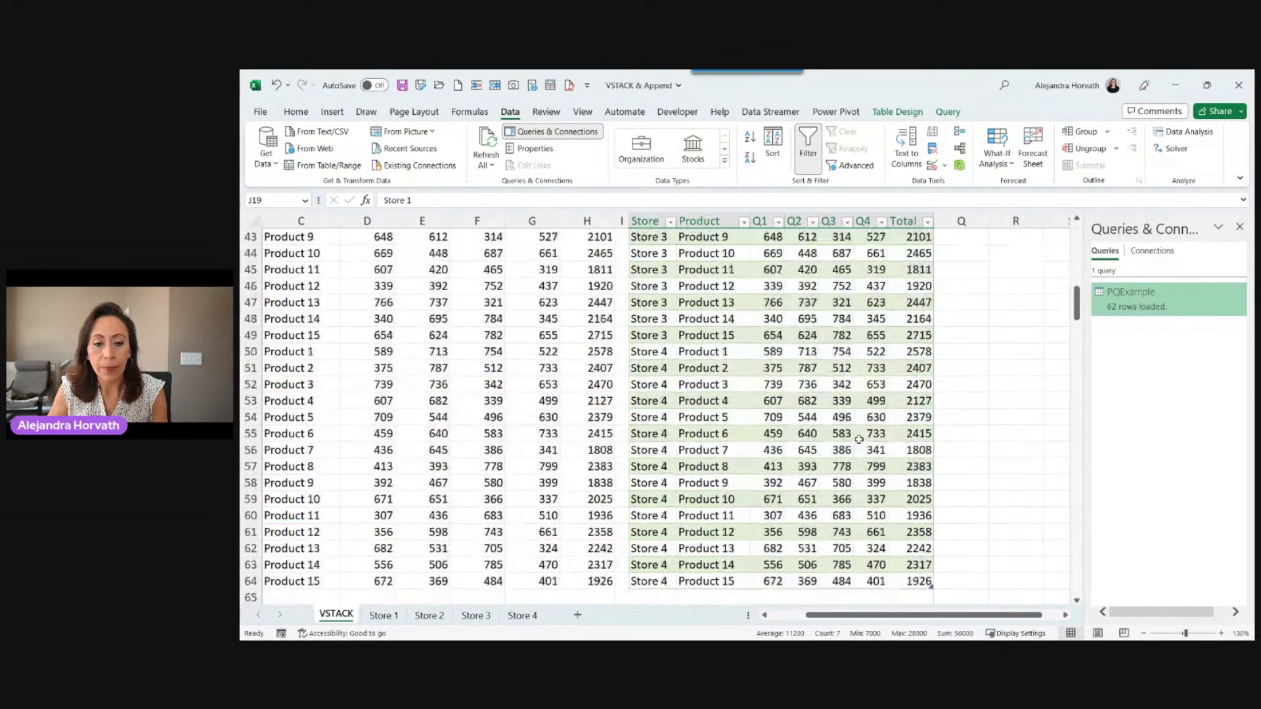
pyautogui.scroll(-6, 854, 438)
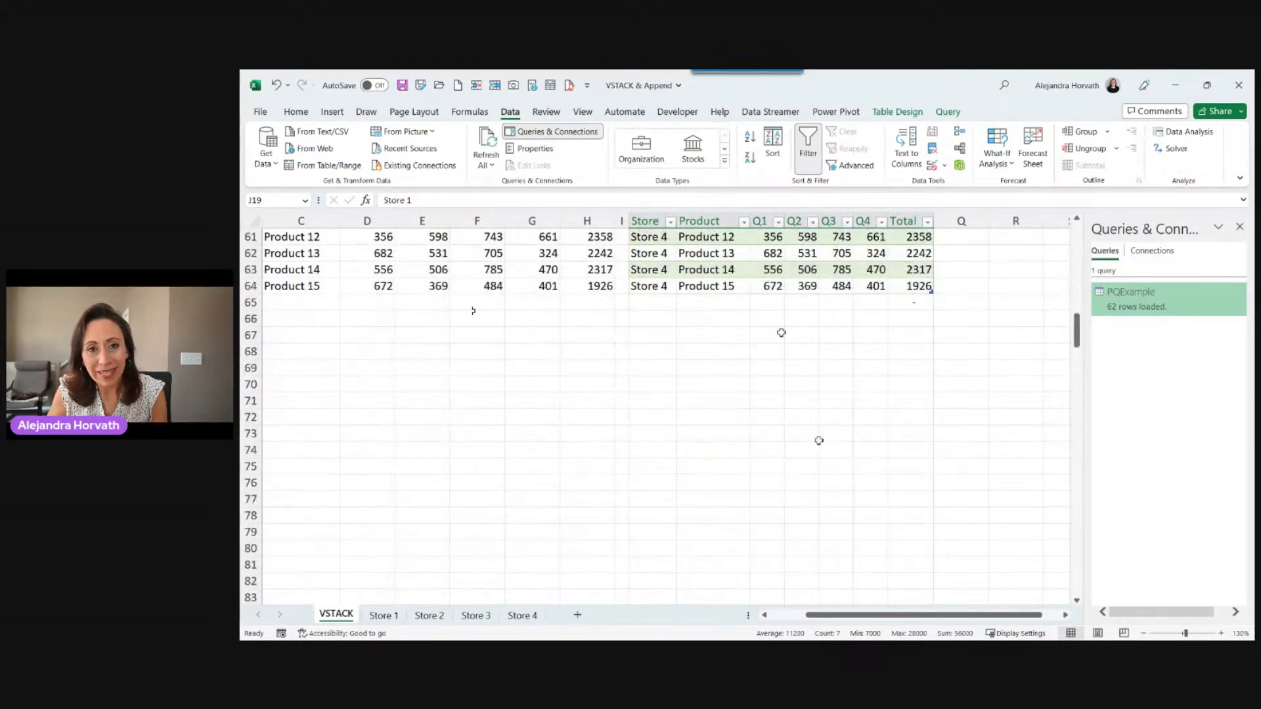
pyautogui.scroll(11, 781, 332)
pyautogui.scroll(9, 800, 297)
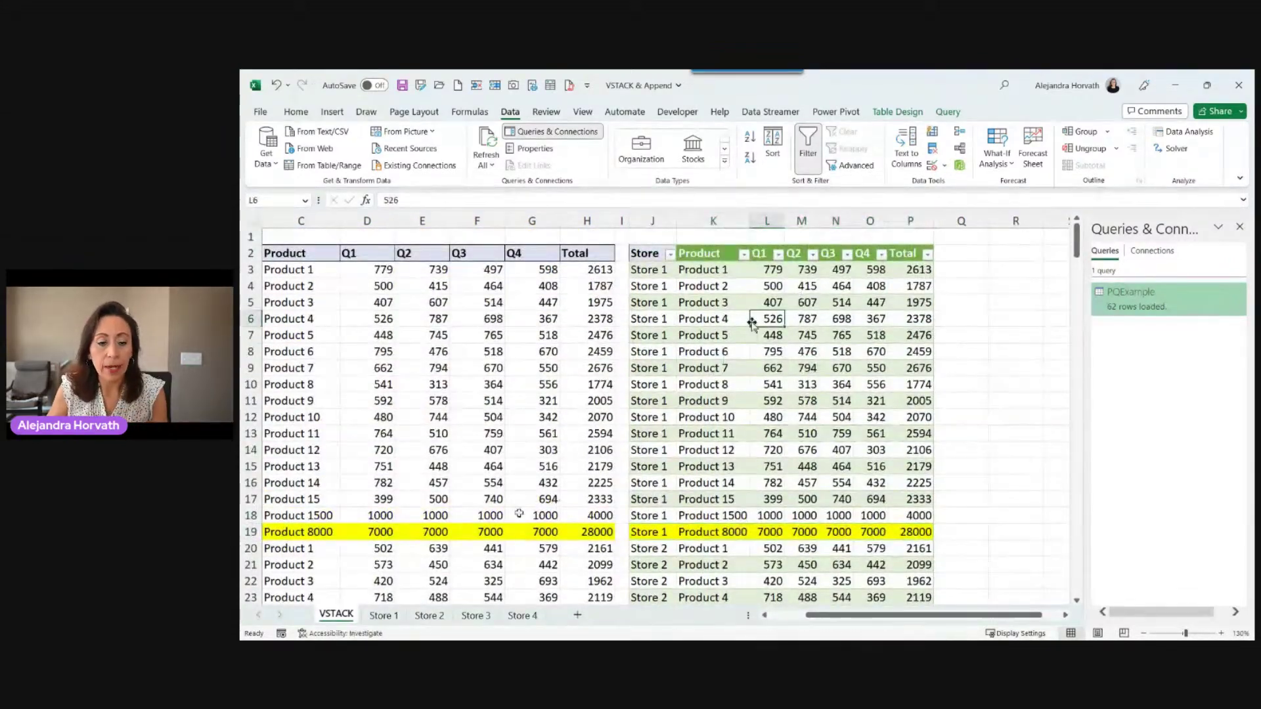
# On the Store 1 sheet, fill the Product 8000 row down into row 20 and rename the new product Product 3000.
pyautogui.click(383, 615)
pyautogui.moveTo(368, 590); pyautogui.dragTo(733, 584)
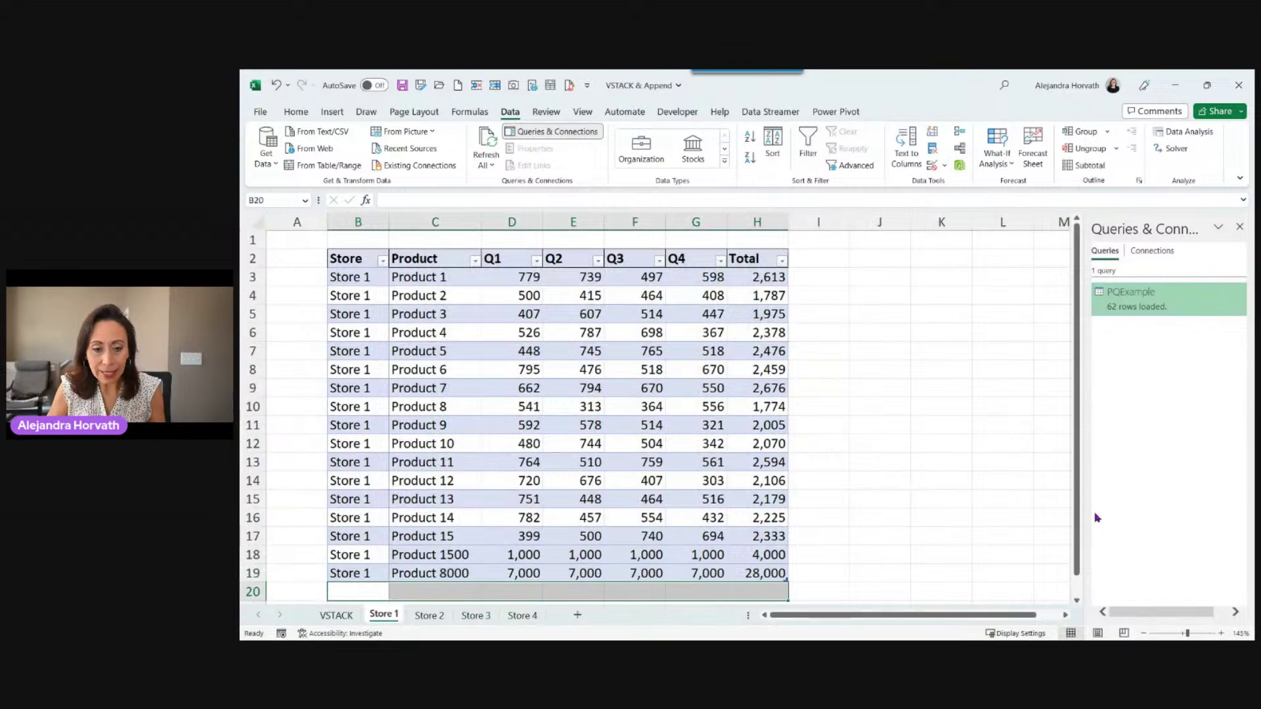
pyautogui.scroll(-3, 869, 475)
pyautogui.hotkey('ctrl', 'd')
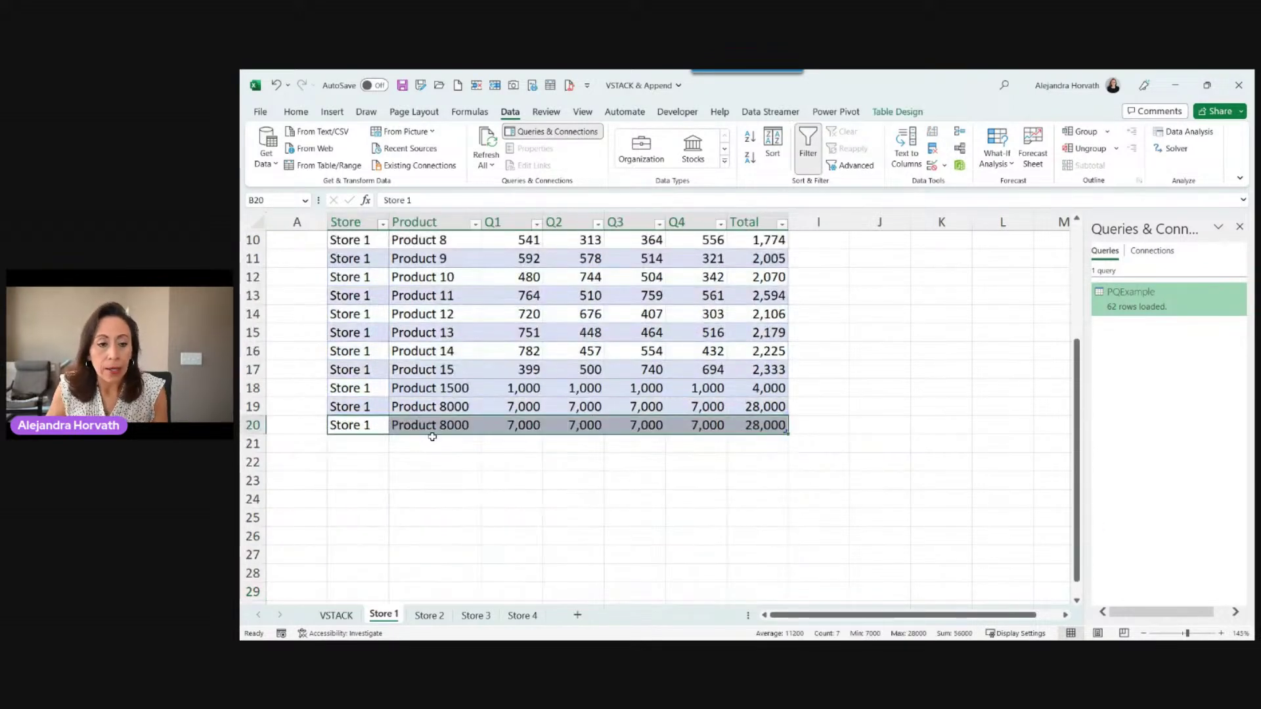
pyautogui.doubleClick(461, 428)
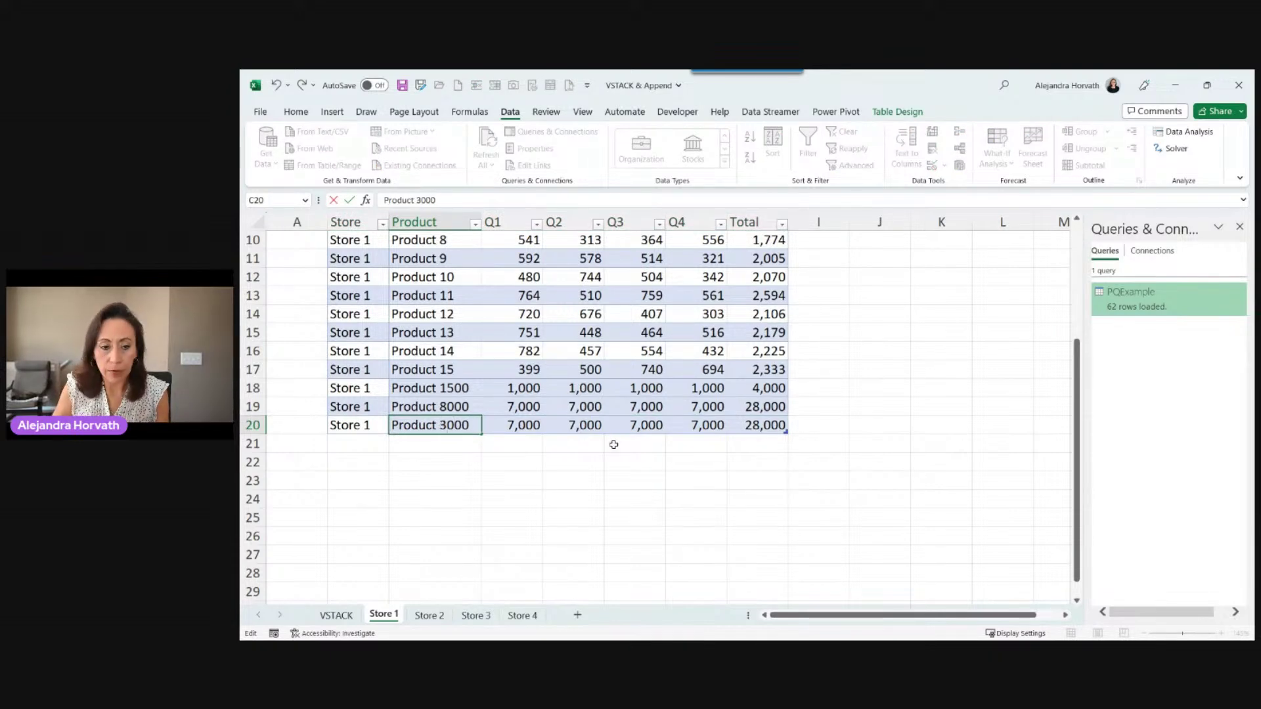
pyautogui.press('Return')
# Set the Q1 to Q4 values of the Product 3000 row to 5000.
pyautogui.press('Up')
pyautogui.press('Right')
pyautogui.hotkey('shift', 'Right')
pyautogui.hotkey('shift', 'Right')
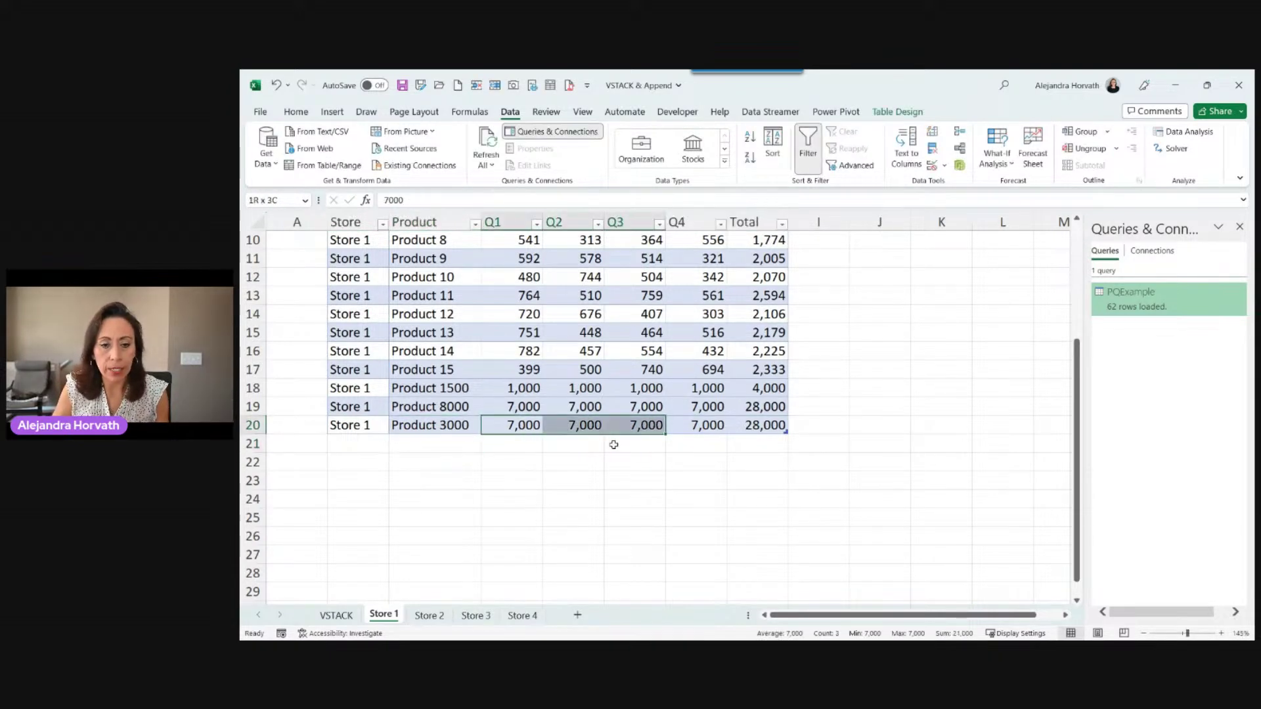
pyautogui.hotkey('shift', 'Right')
pyautogui.write('5000')
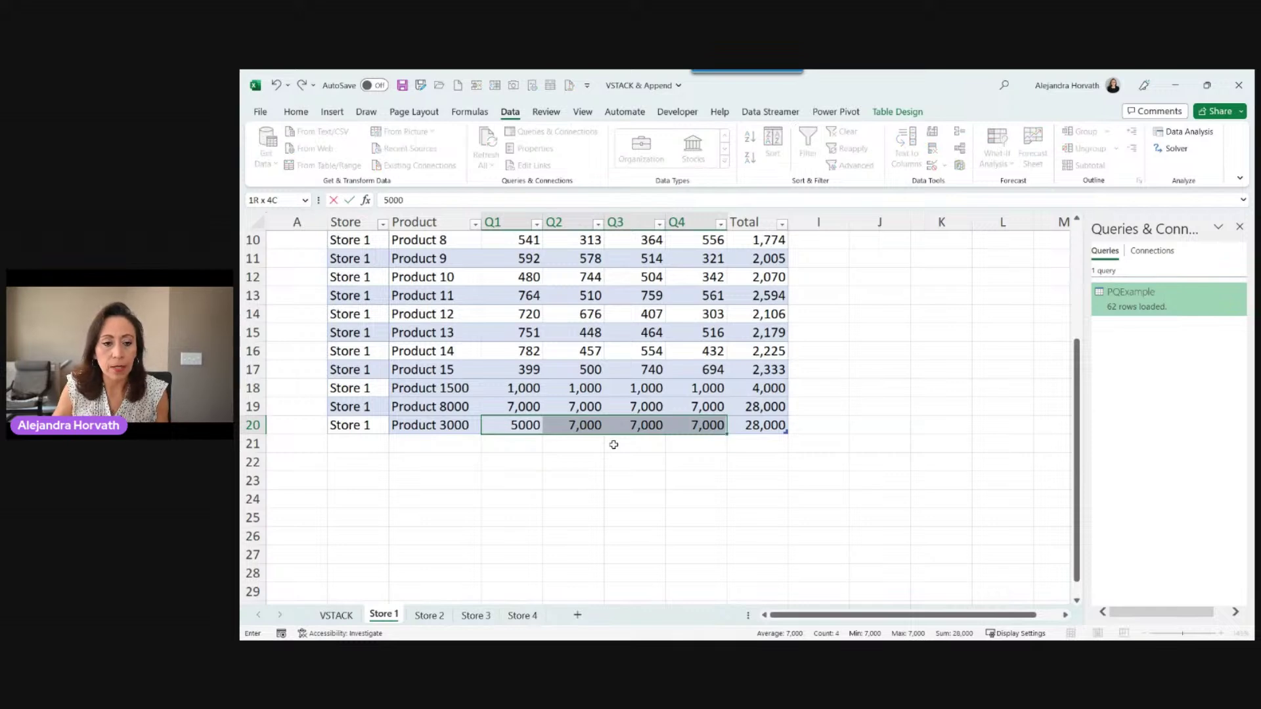
pyautogui.hotkey('ctrl', 'Return')
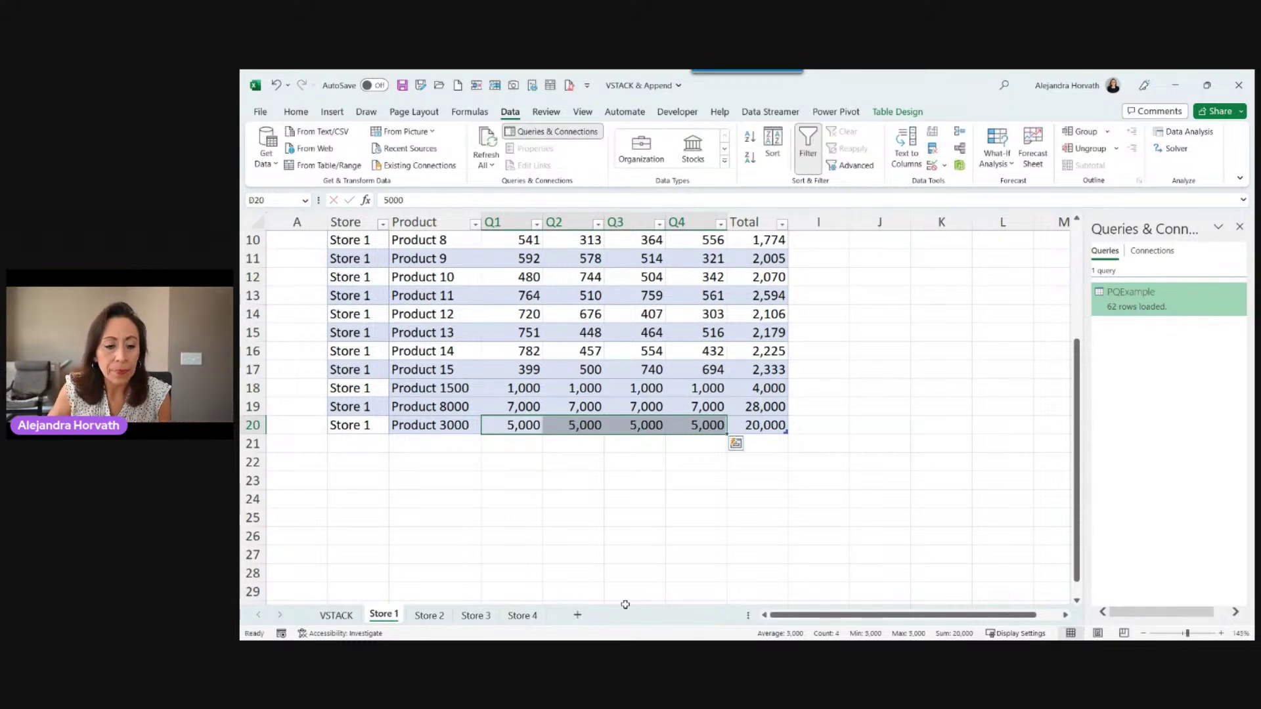
# On the VSTACK sheet, shade the Product 3000 row of the VSTACK result light orange and select the query table's Q1 cell in row 20.
pyautogui.click(353, 616)
pyautogui.moveTo(309, 550); pyautogui.dragTo(594, 553)
pyautogui.scroll(-2, 591, 565)
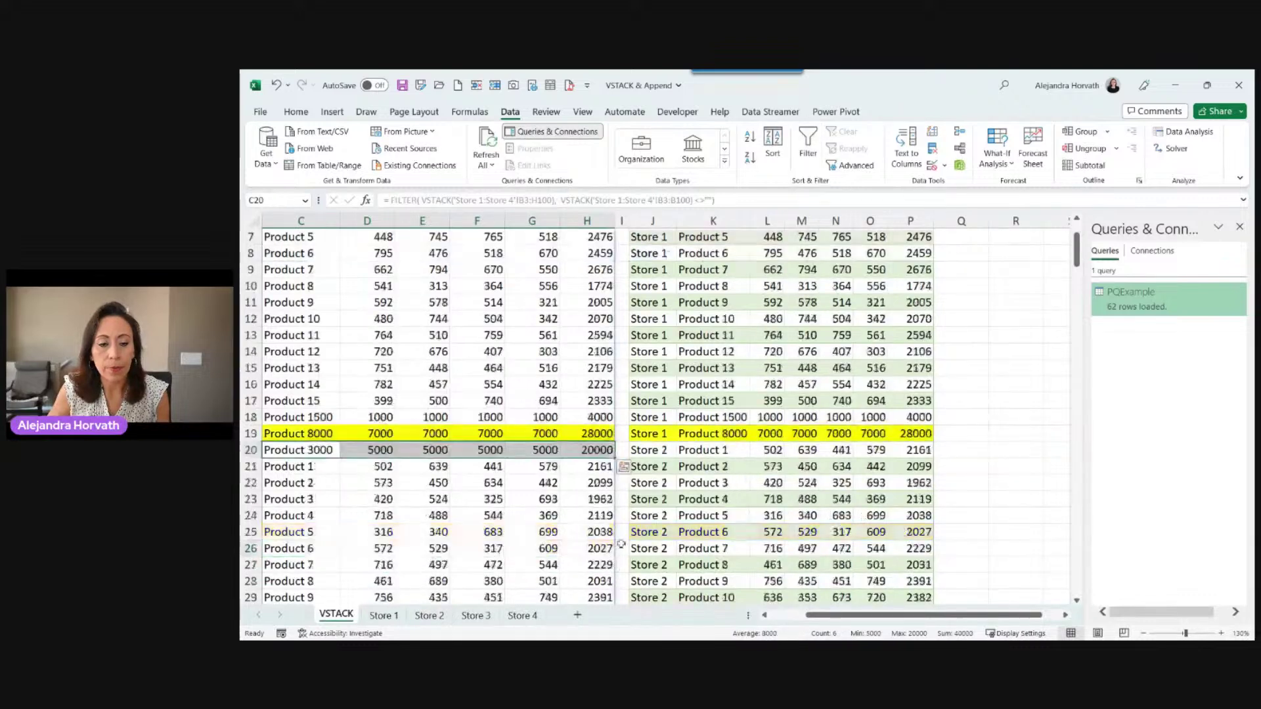
pyautogui.rightClick(558, 452)
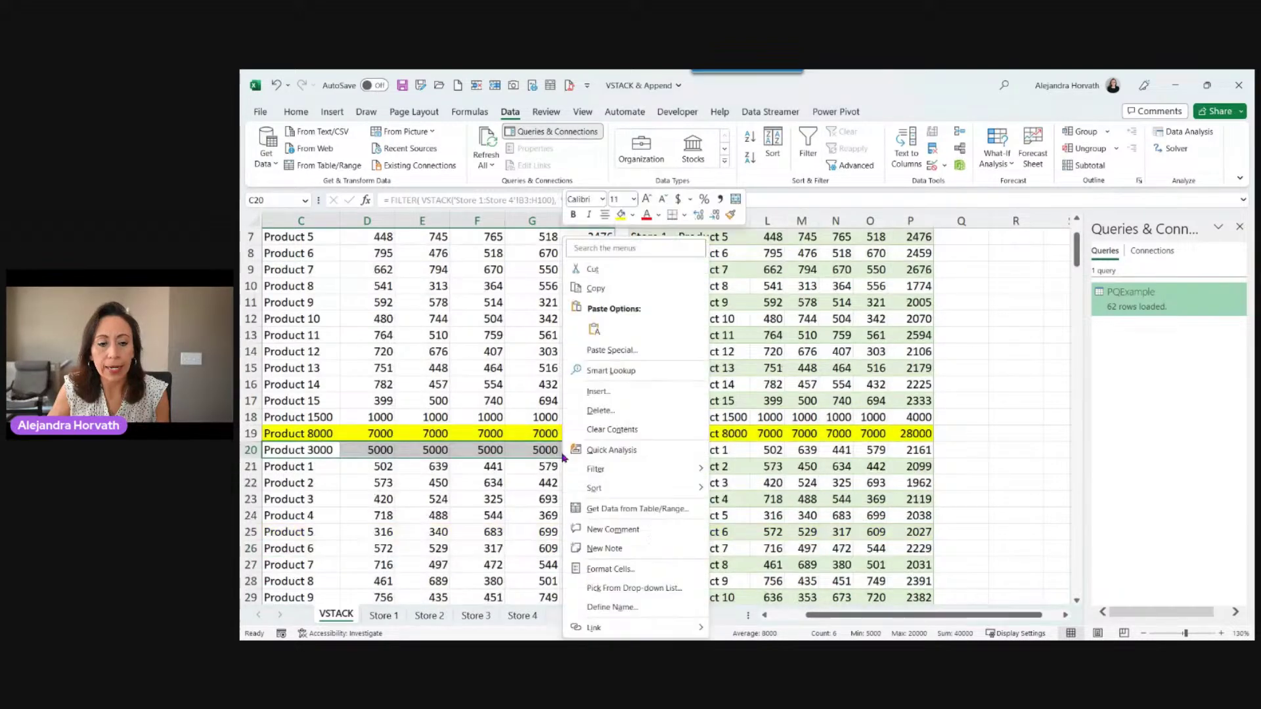
pyautogui.click(632, 214)
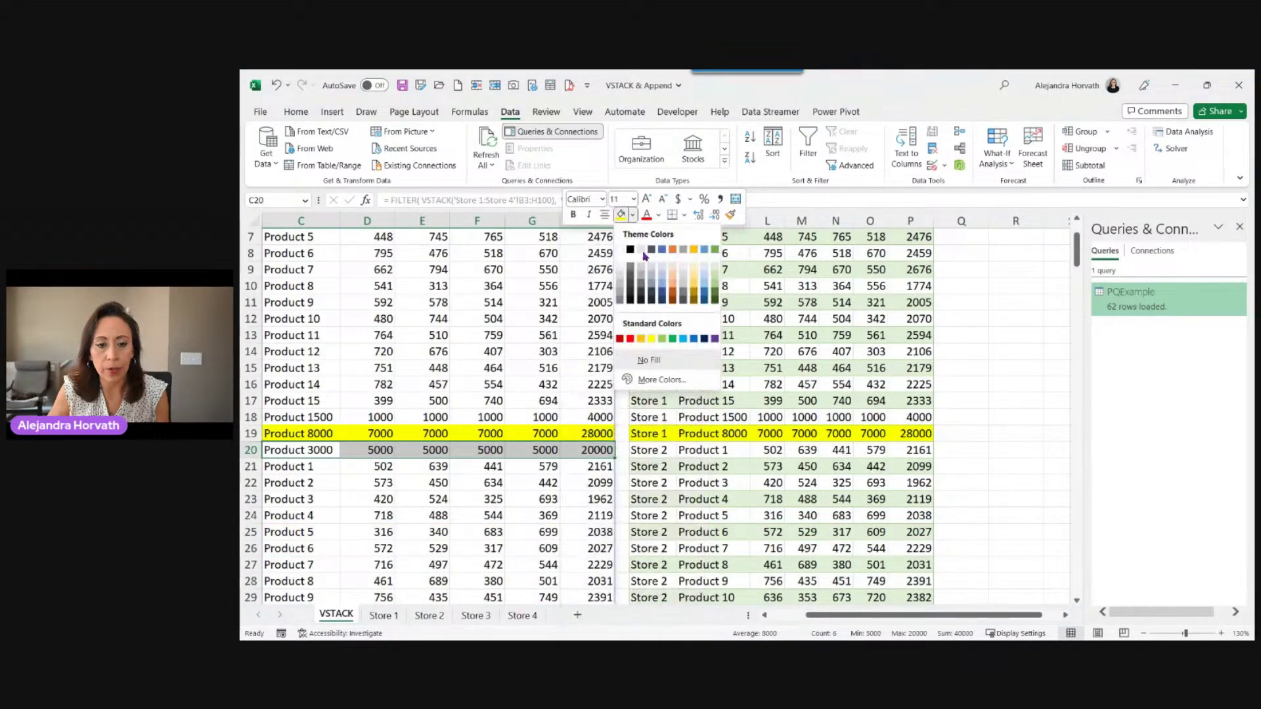
pyautogui.click(718, 280)
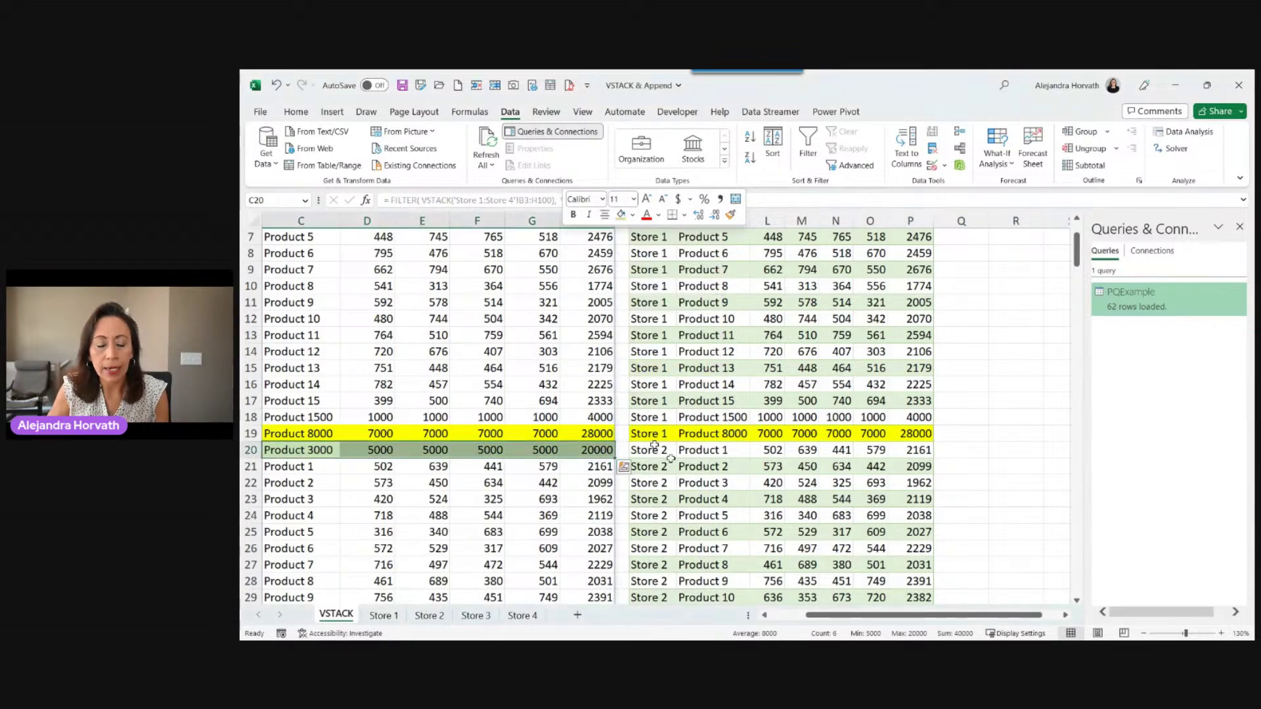
pyautogui.rightClick(512, 447)
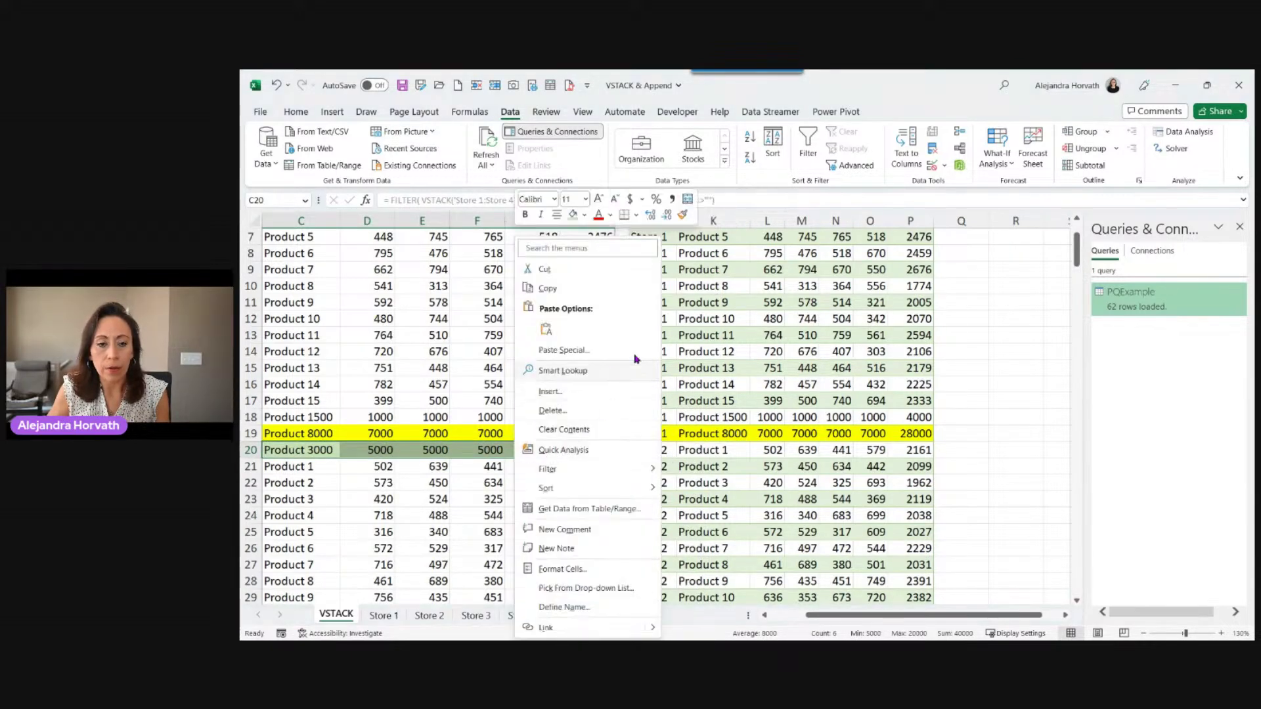
pyautogui.click(585, 216)
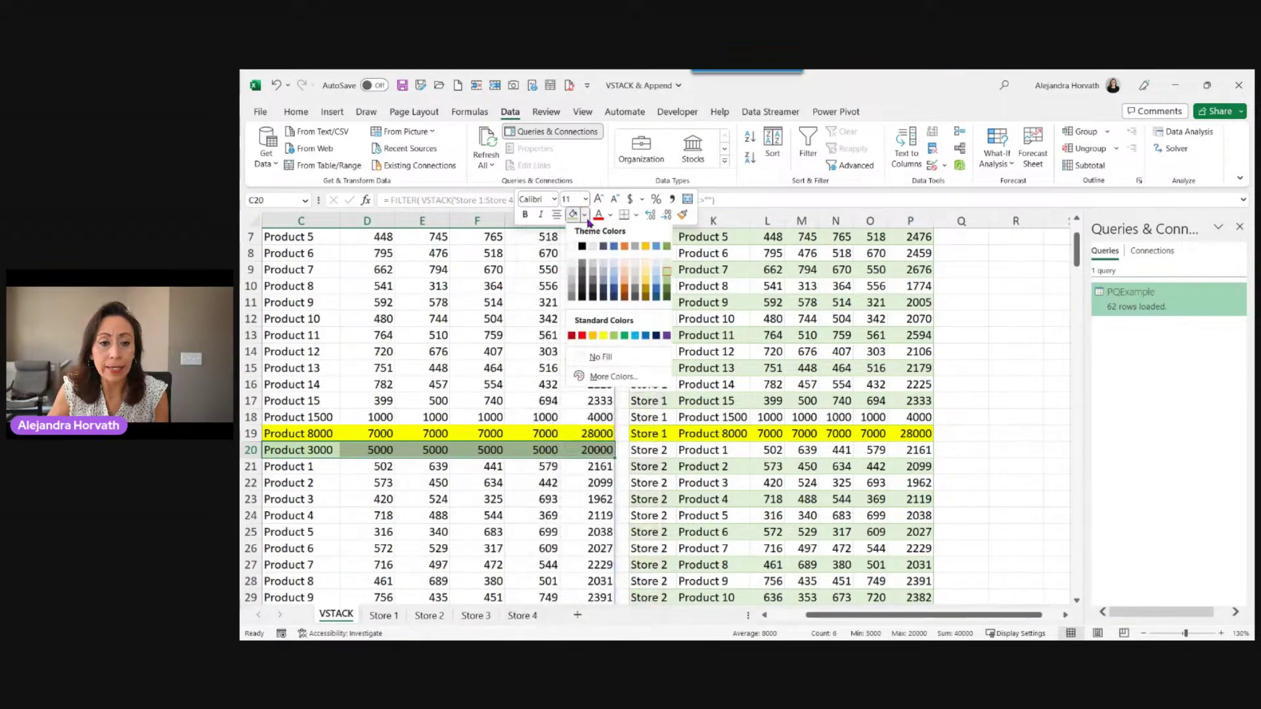
pyautogui.click(622, 279)
pyautogui.click(744, 448)
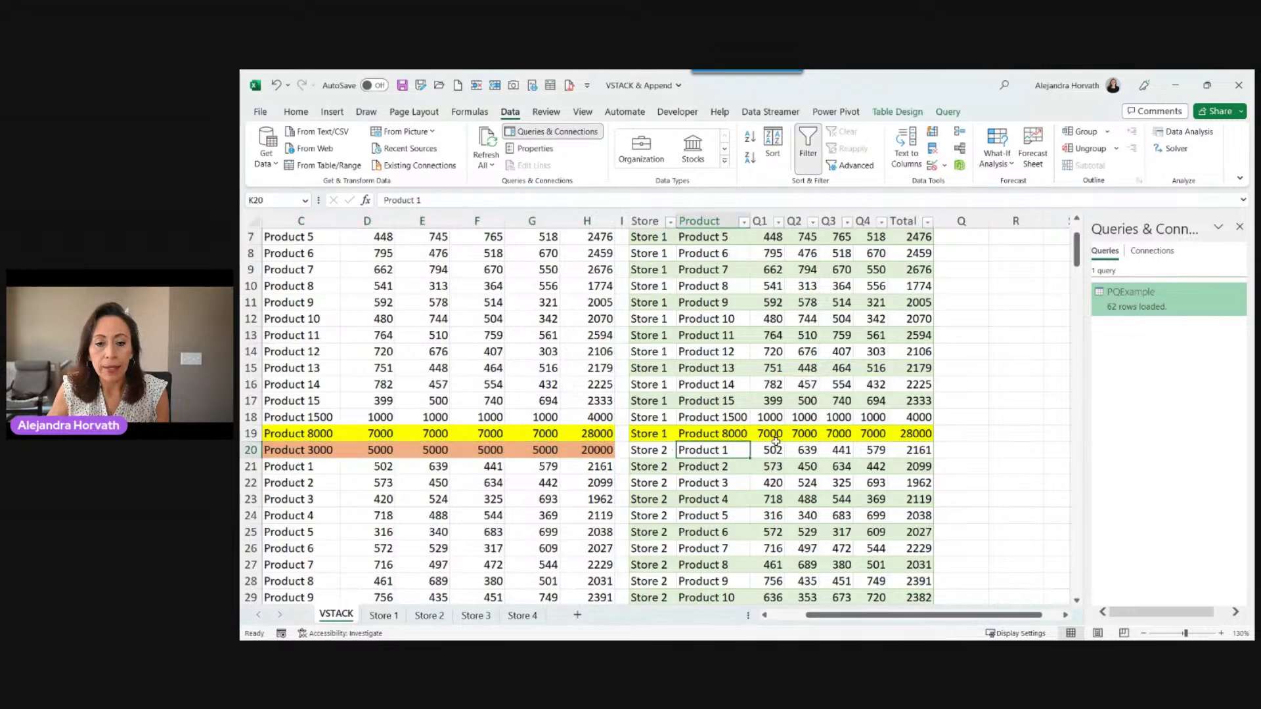
pyautogui.click(770, 451)
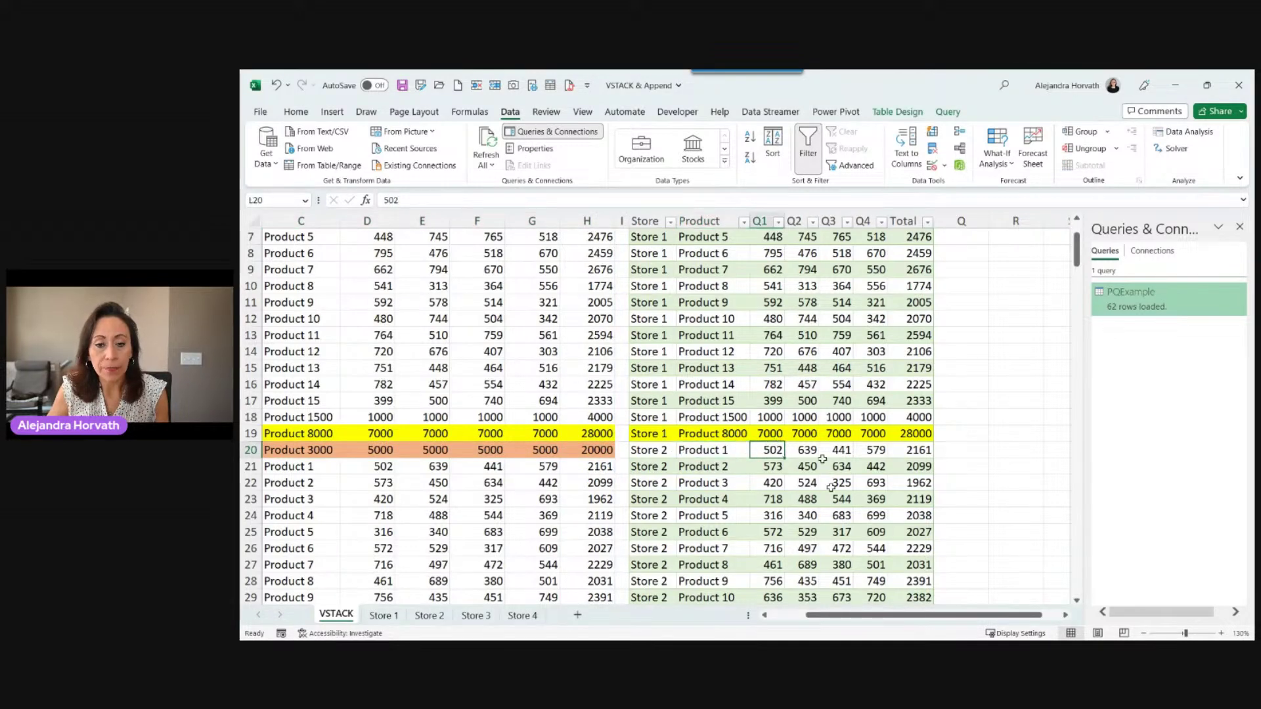
# Refresh the query table, save the workbook and refresh the table again to load the new Product 3000 row.
pyautogui.rightClick(765, 452)
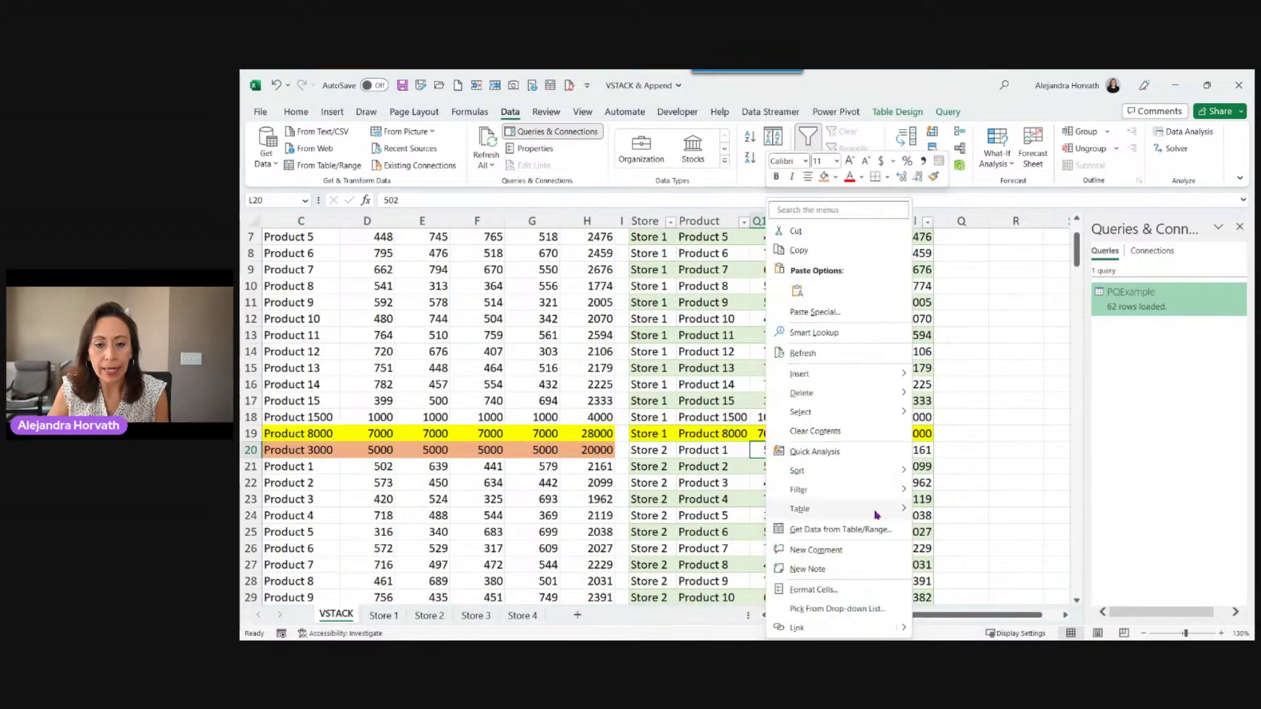
pyautogui.click(859, 360)
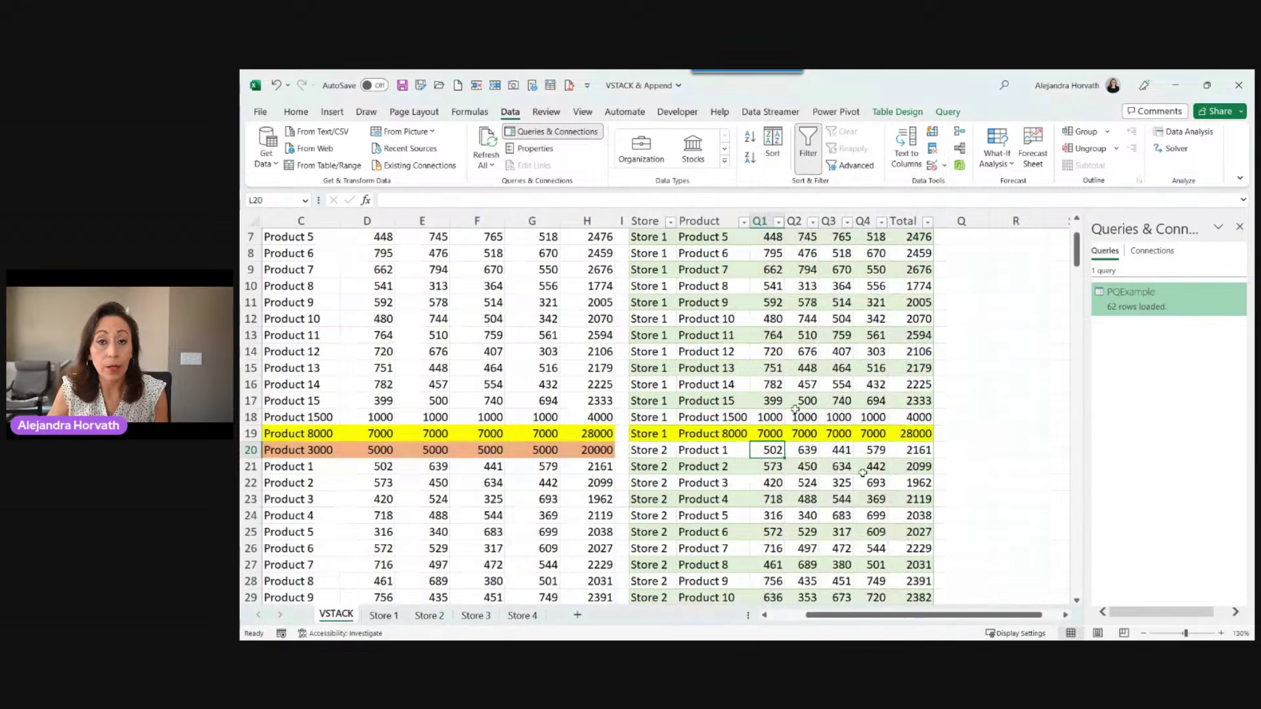
pyautogui.click(401, 86)
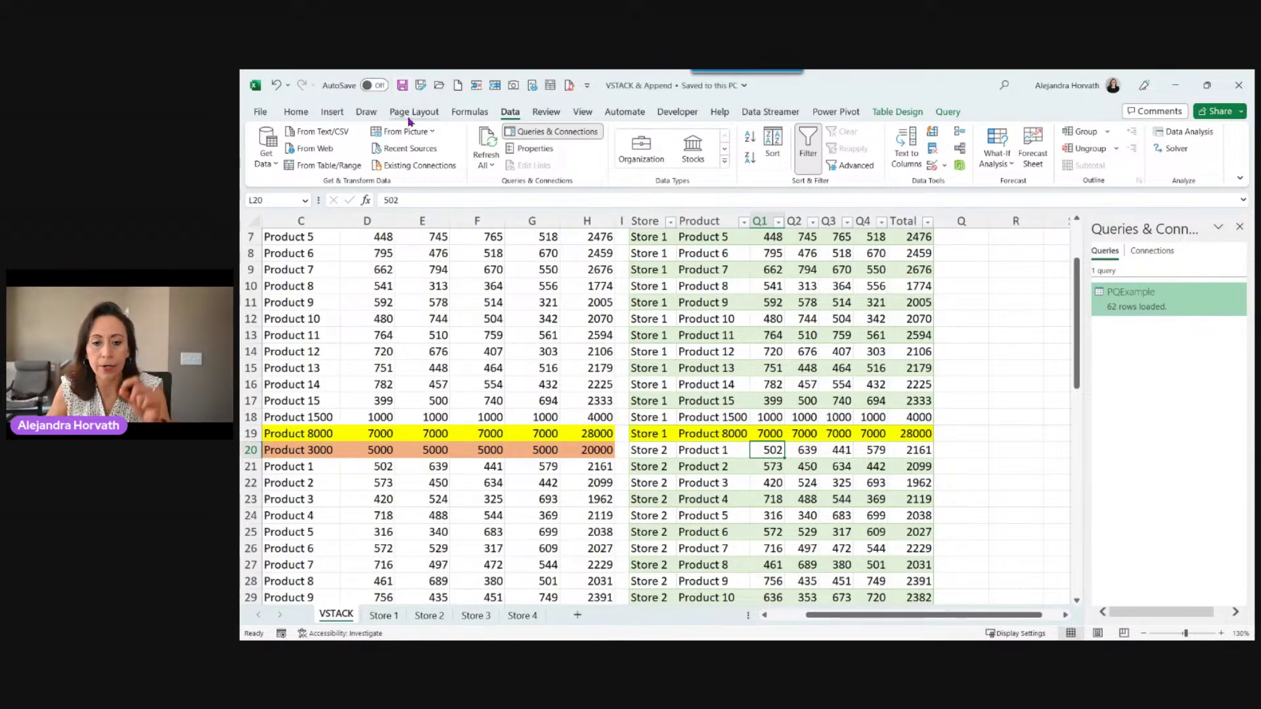
pyautogui.rightClick(745, 387)
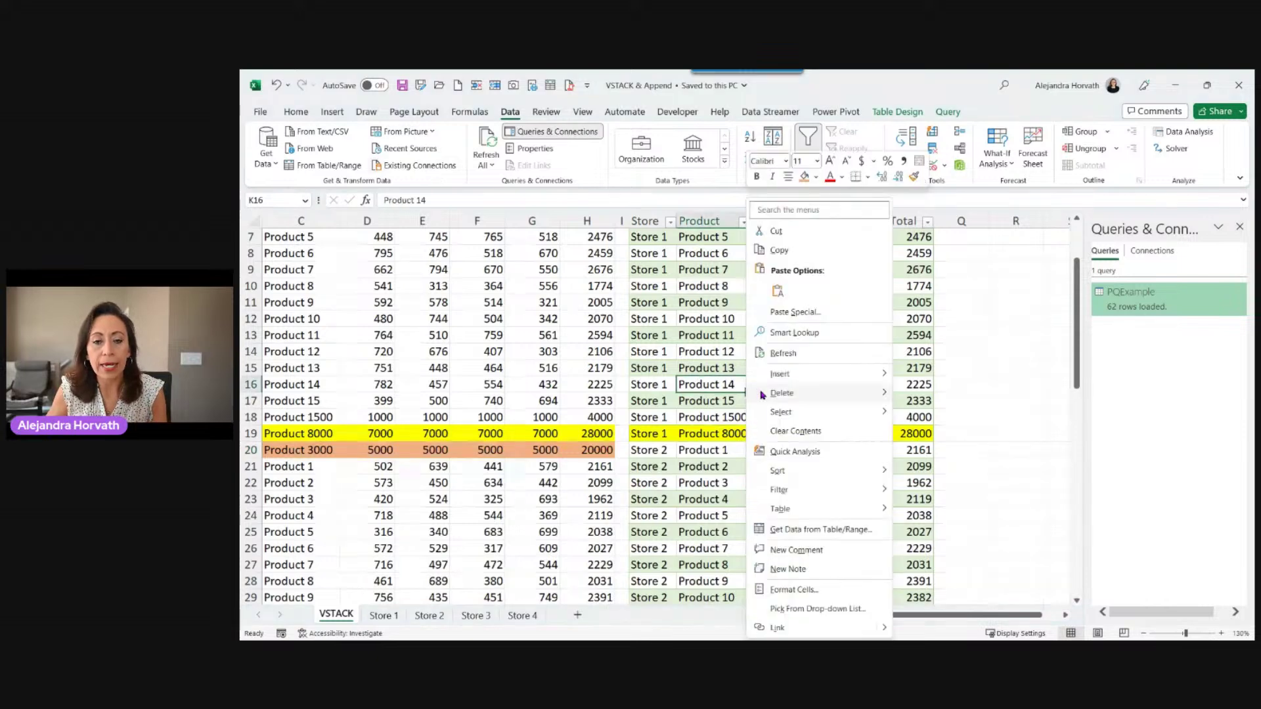
pyautogui.click(775, 353)
# Shade the Product 3000 row of the query table light orange and compare the added Store 1 rows with the VSTACK result.
pyautogui.moveTo(638, 451); pyautogui.dragTo(905, 450)
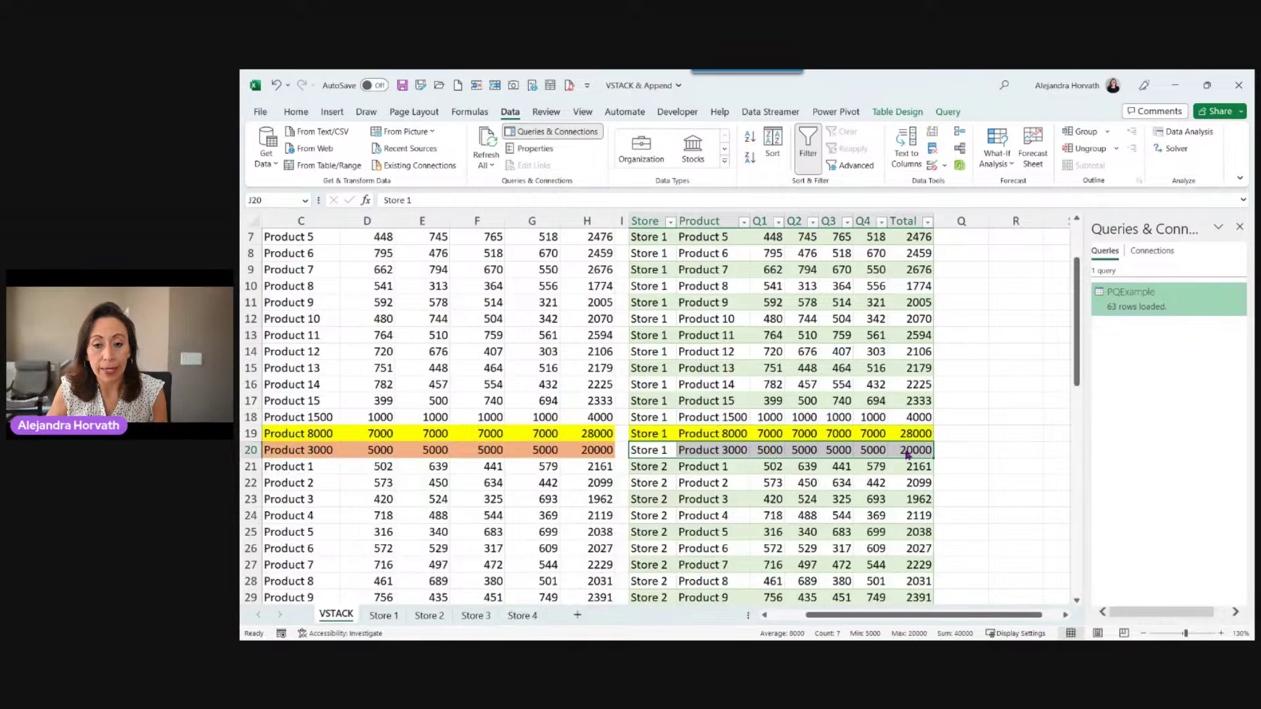
pyautogui.rightClick(905, 450)
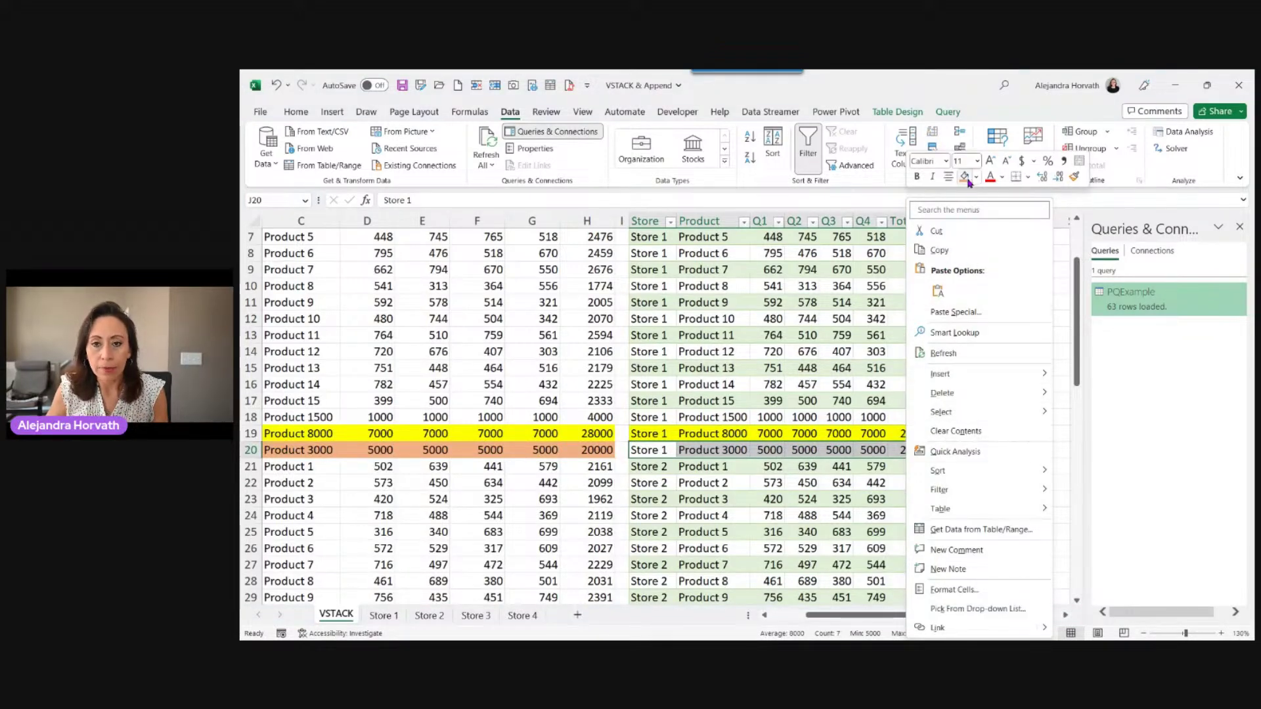
pyautogui.press('Escape')
pyautogui.click(861, 386)
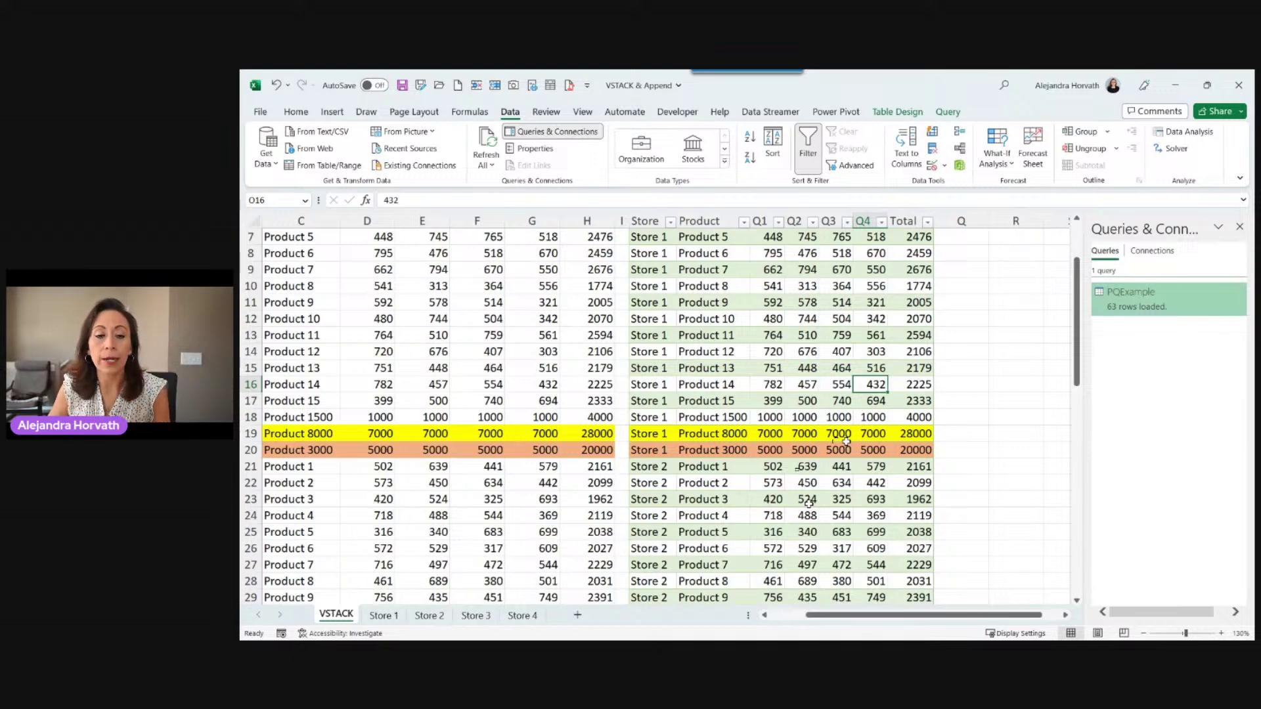
pyautogui.moveTo(650, 418); pyautogui.dragTo(907, 420)
pyautogui.click(829, 334)
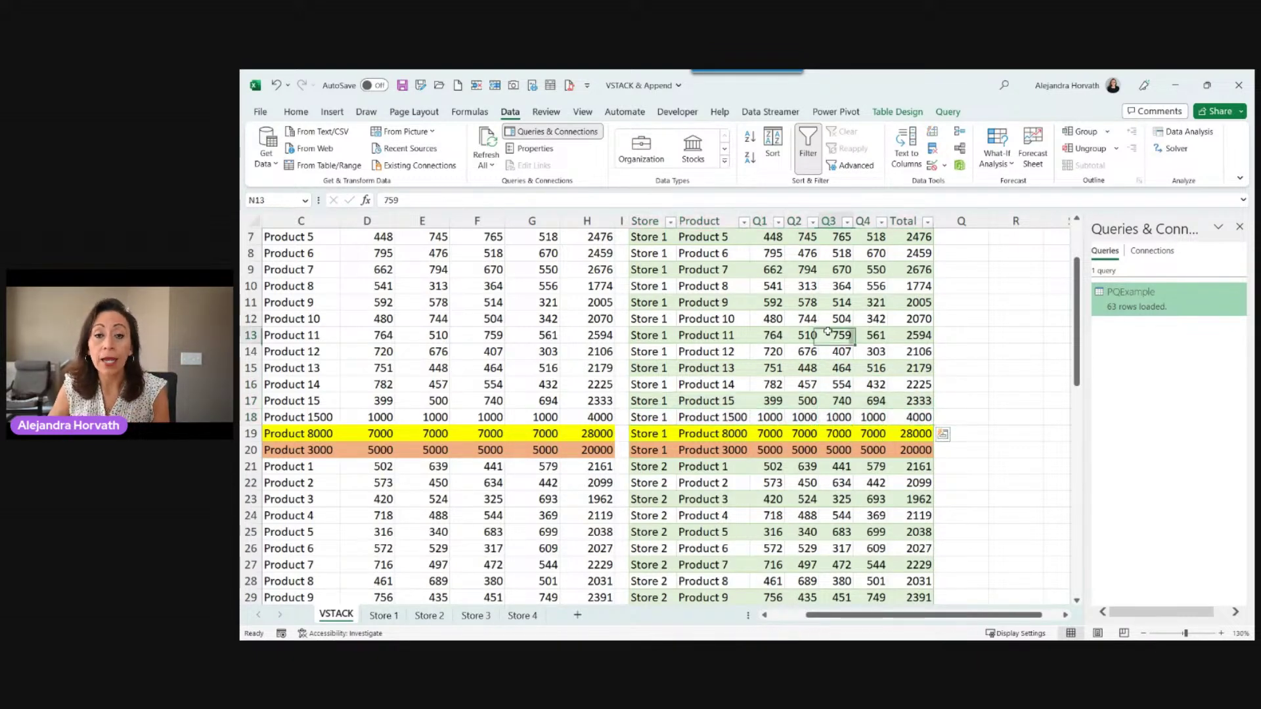
pyautogui.scroll(2, 801, 382)
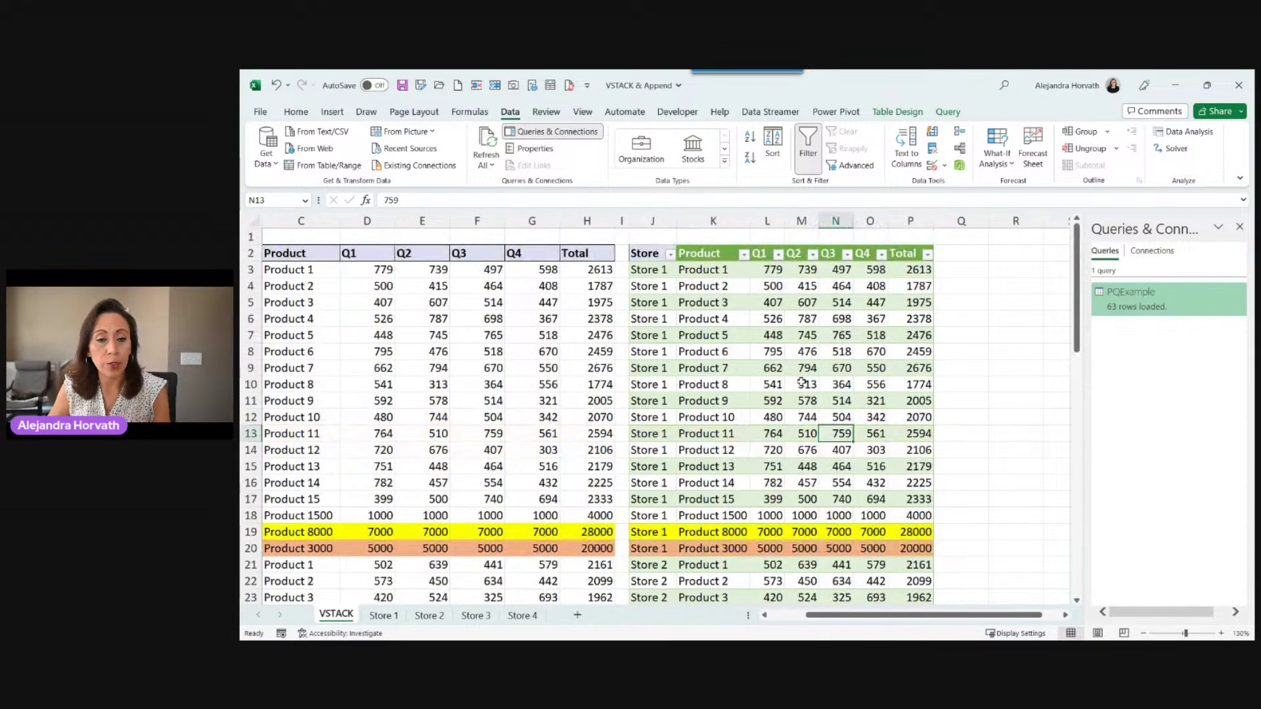